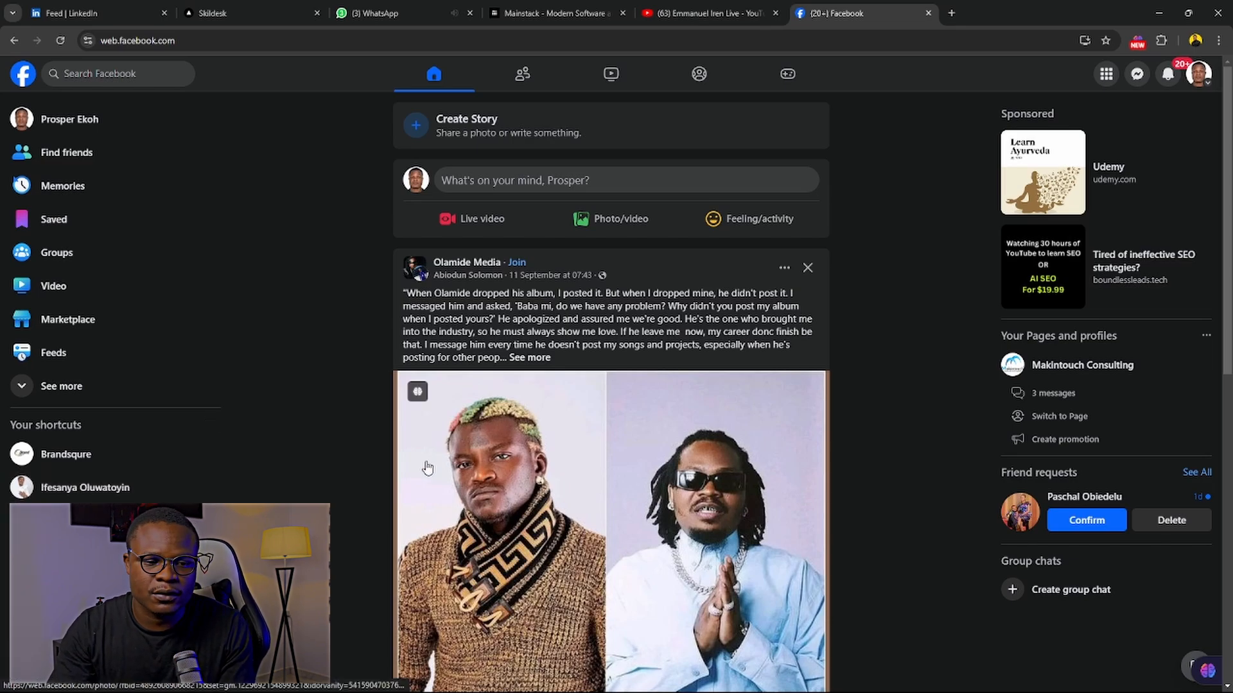
# Step: Open the list of managed Facebook Pages and go to the Skilldesk Page
pyautogui.click(1105, 77)
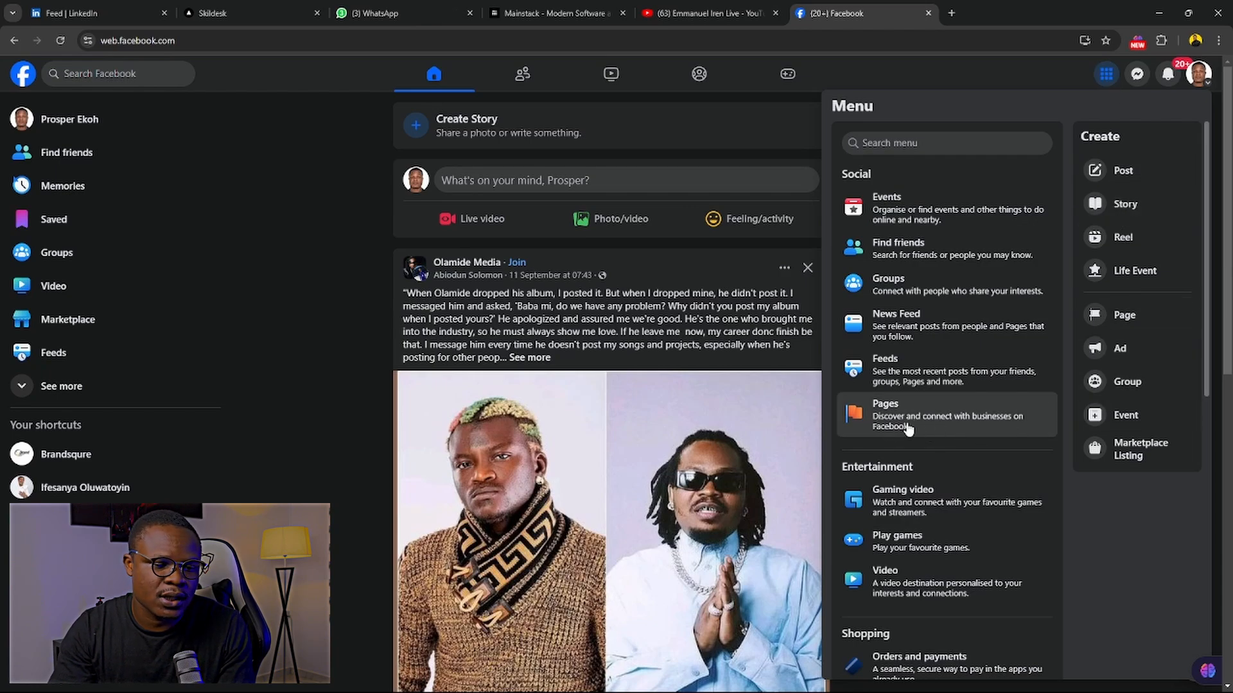
pyautogui.click(963, 414)
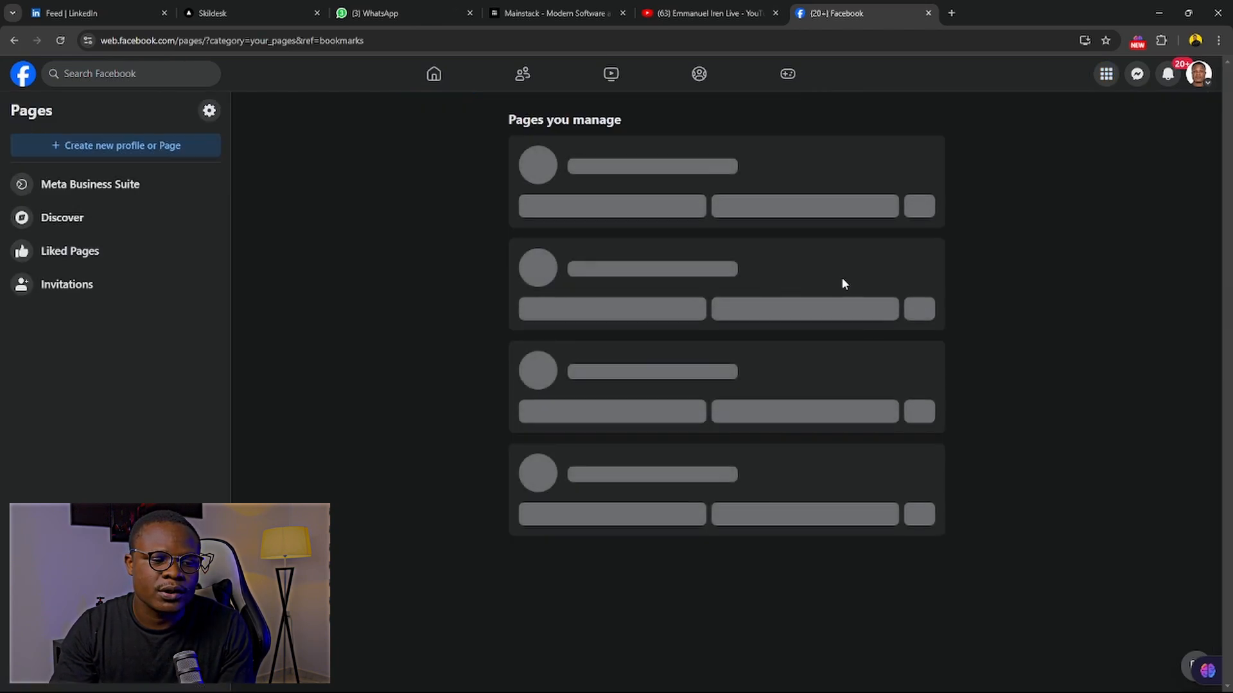
pyautogui.scroll(-6, 655, 251)
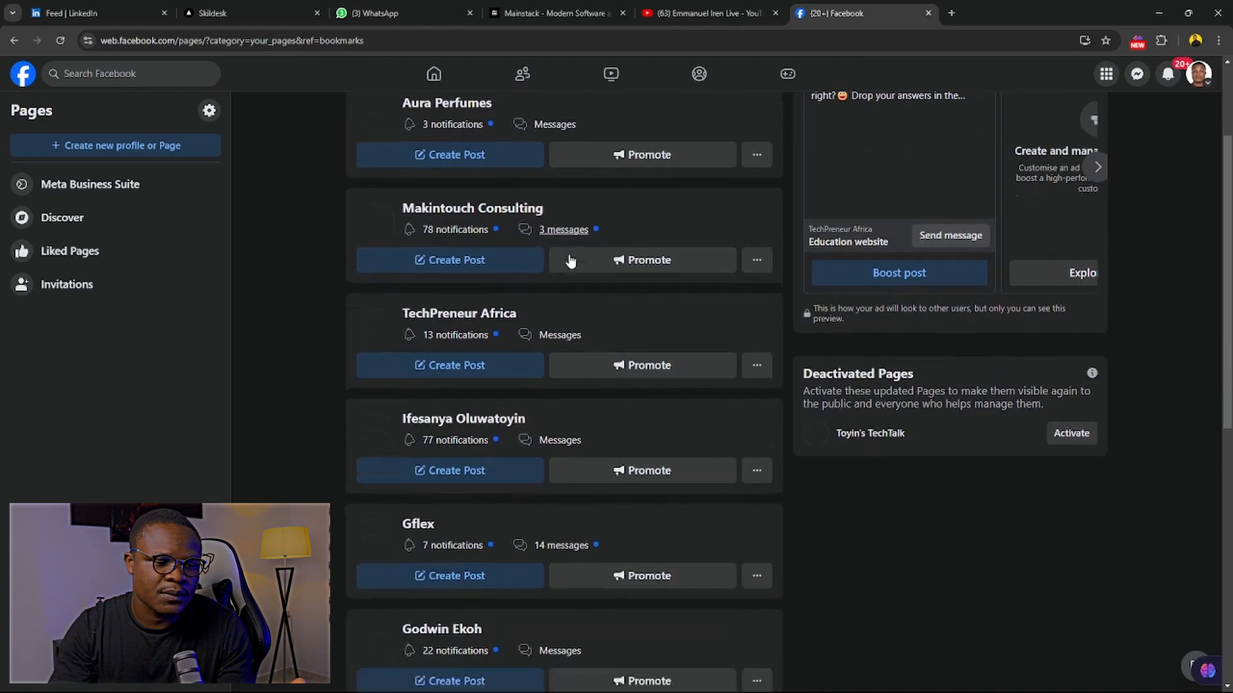
pyautogui.scroll(-5, 570, 260)
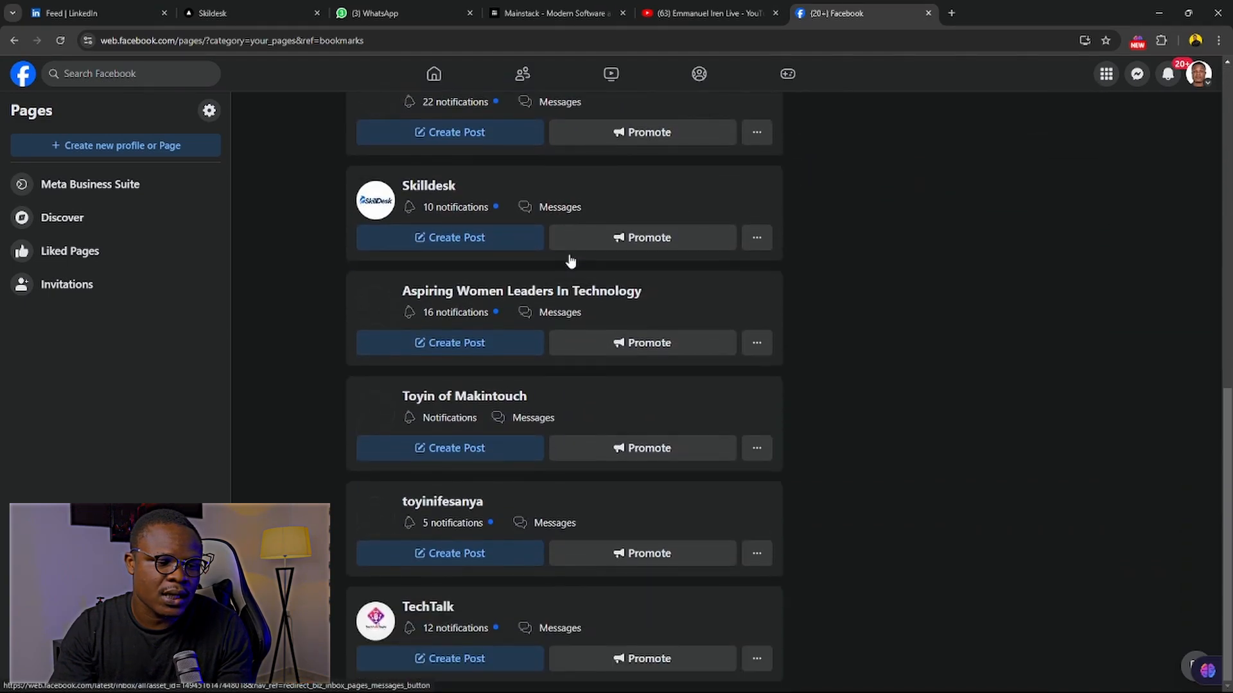
pyautogui.scroll(2, 570, 257)
pyautogui.scroll(8, 568, 253)
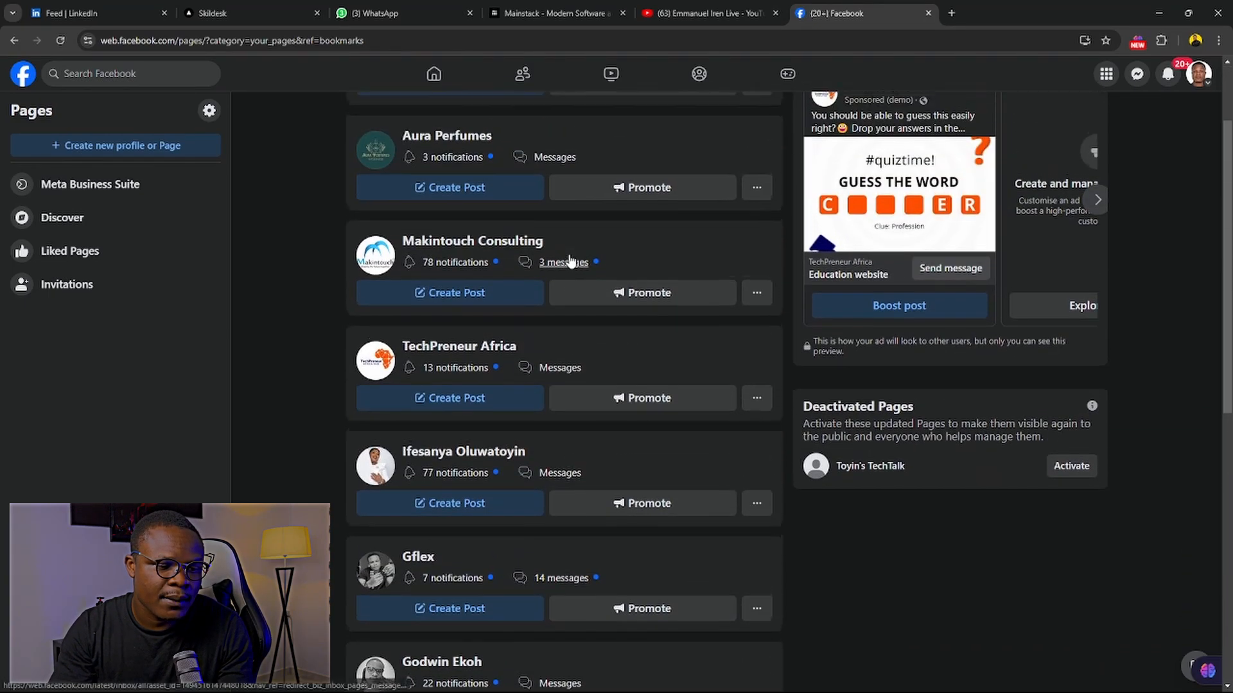
pyautogui.scroll(-7, 570, 260)
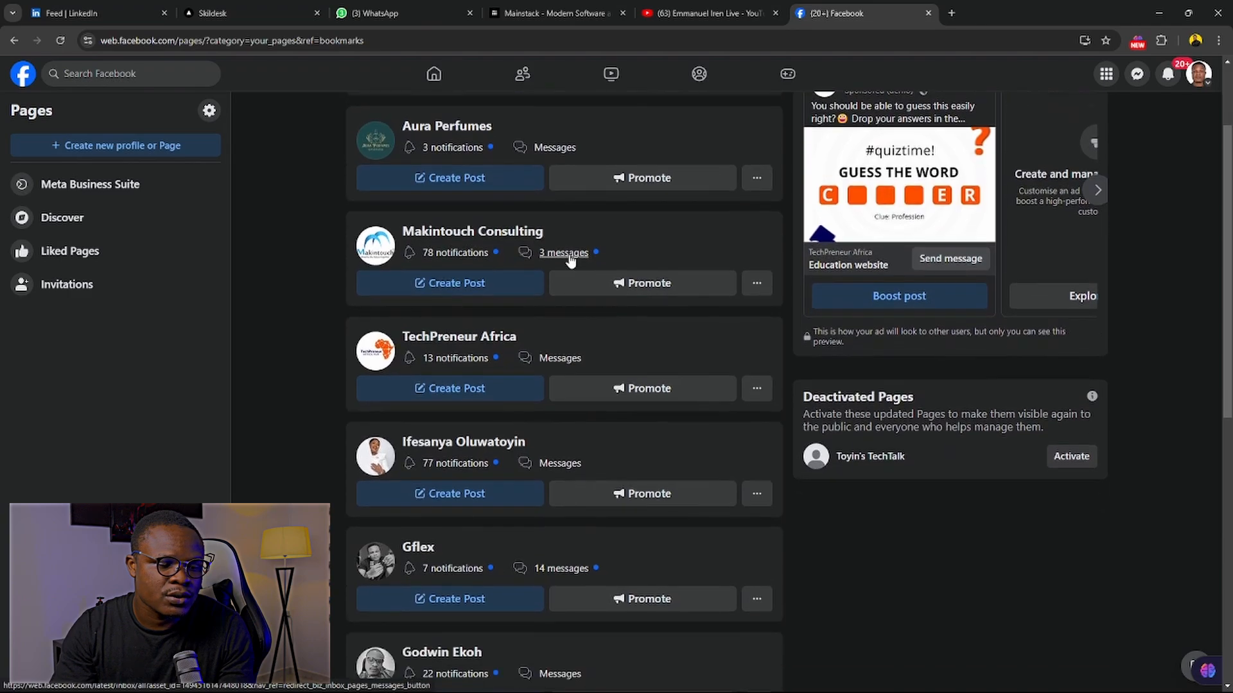
pyautogui.scroll(-2, 570, 263)
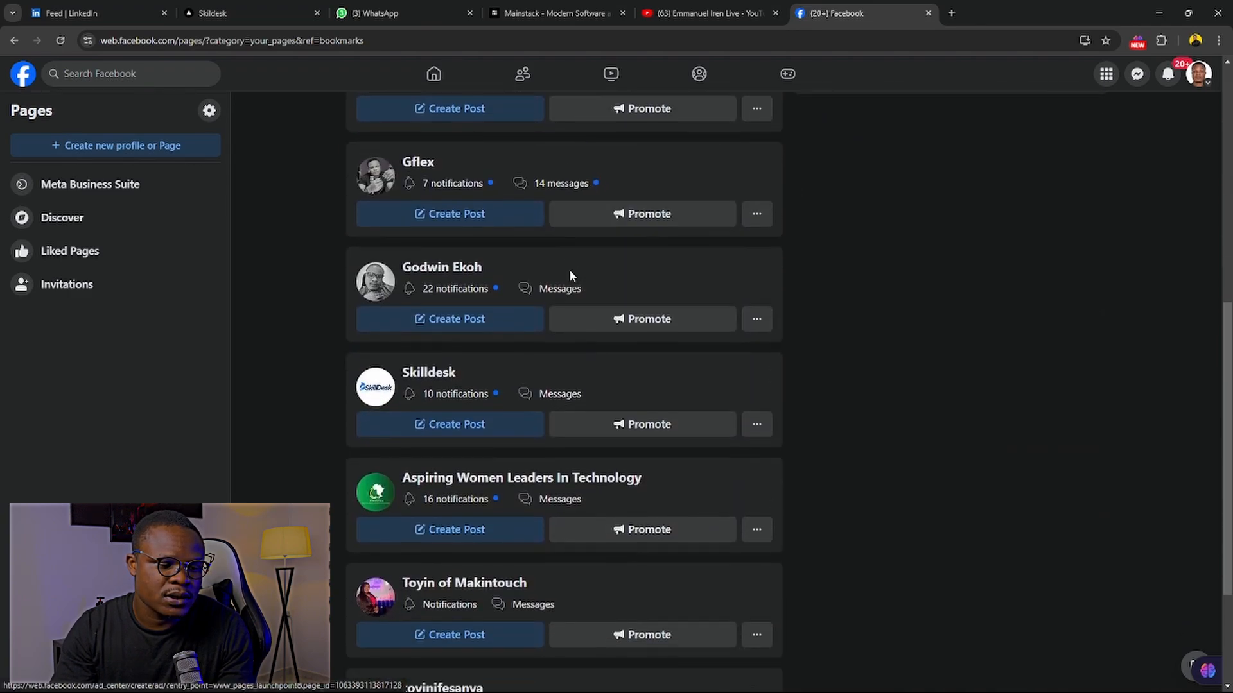
pyautogui.scroll(-2, 570, 274)
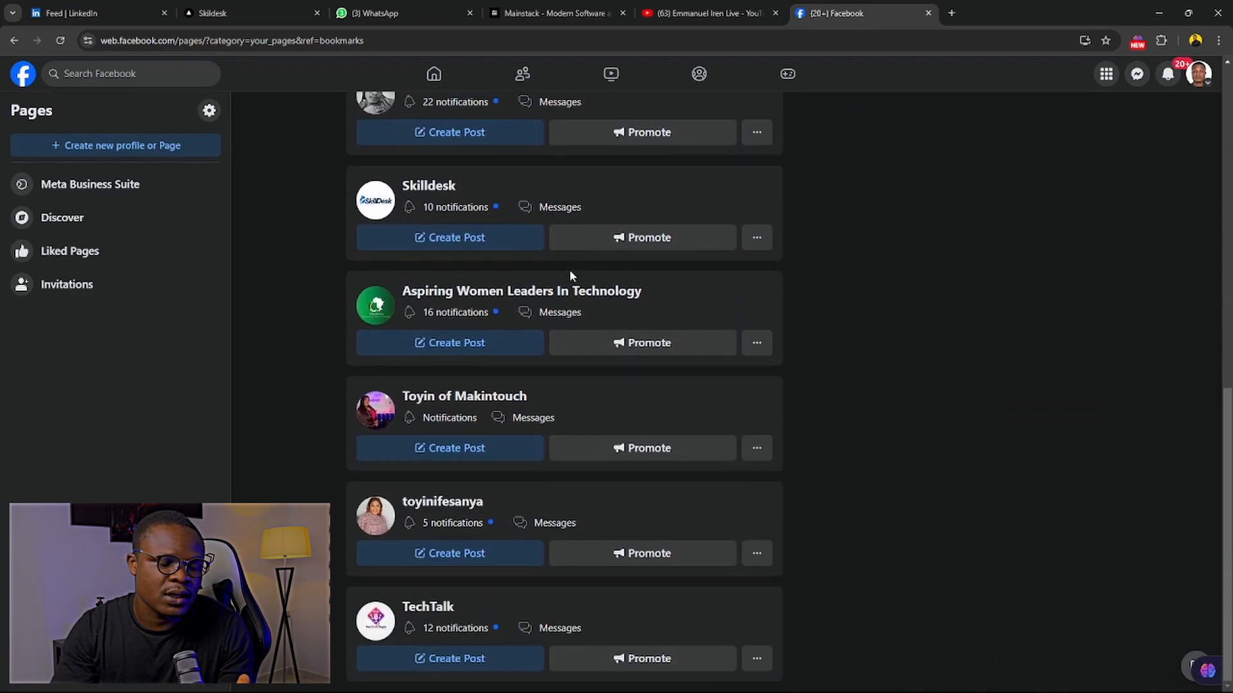
pyautogui.scroll(1, 571, 274)
pyautogui.scroll(2, 570, 275)
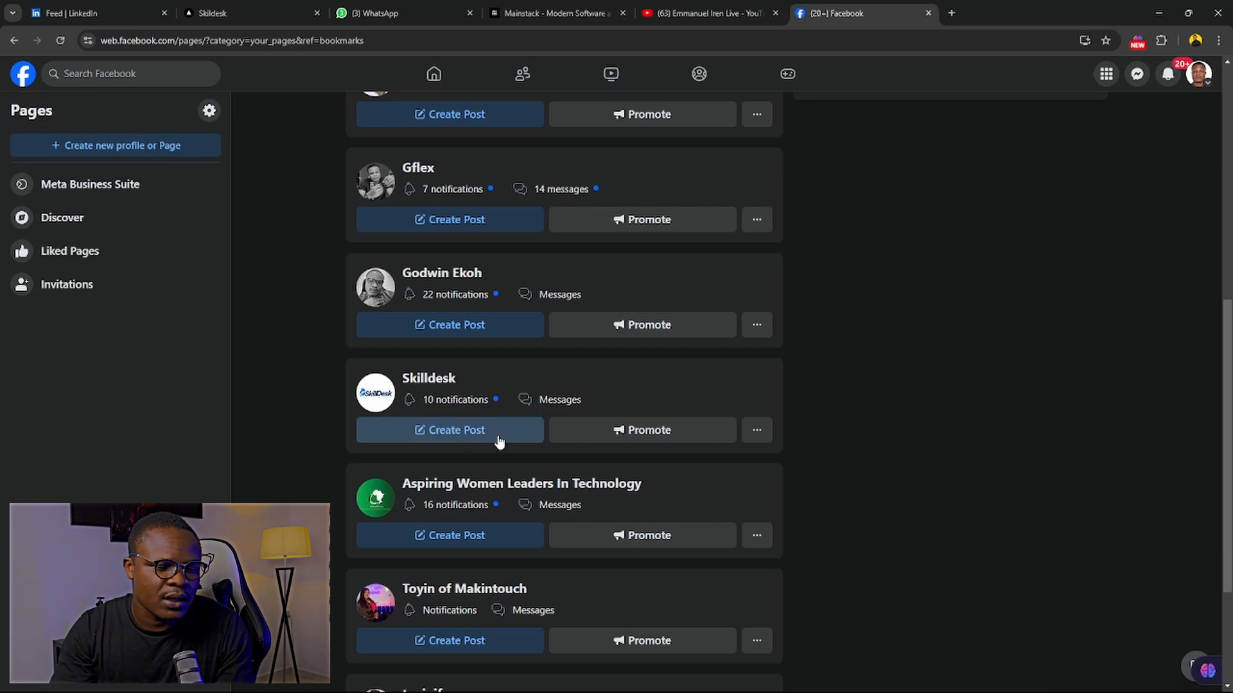
pyautogui.click(426, 378)
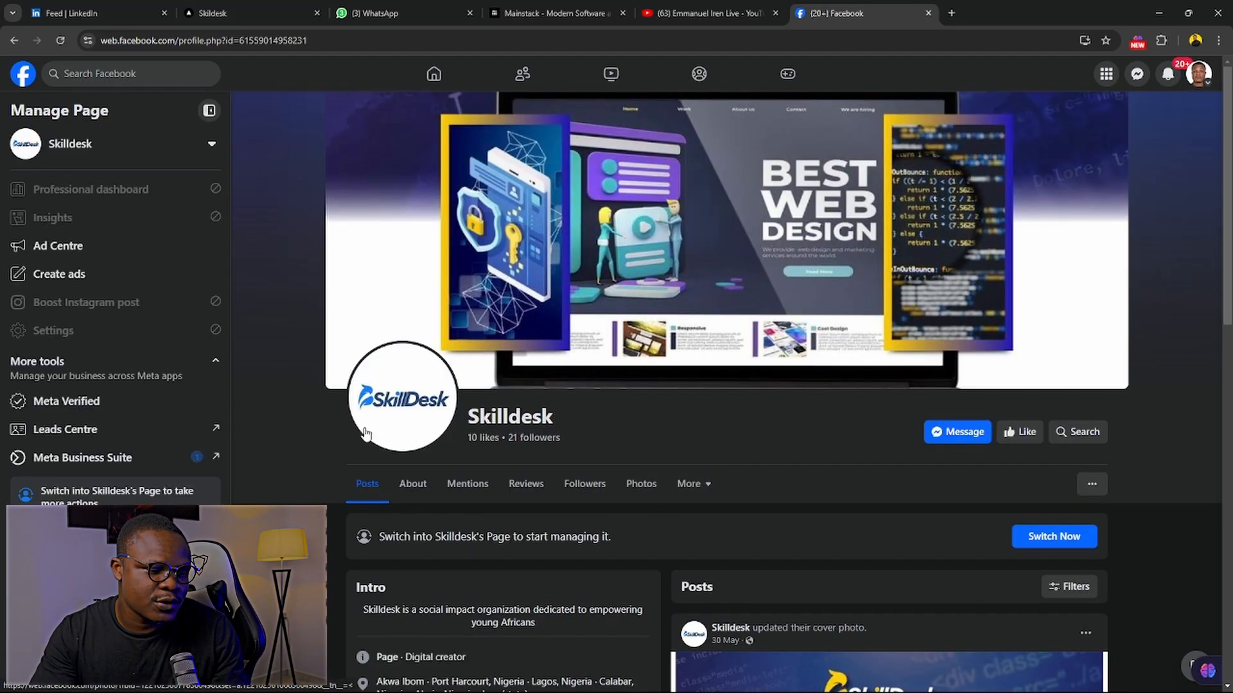
# Step: Look over the Skilldesk Page and open its Meta Business Suite
pyautogui.scroll(-5, 477, 403)
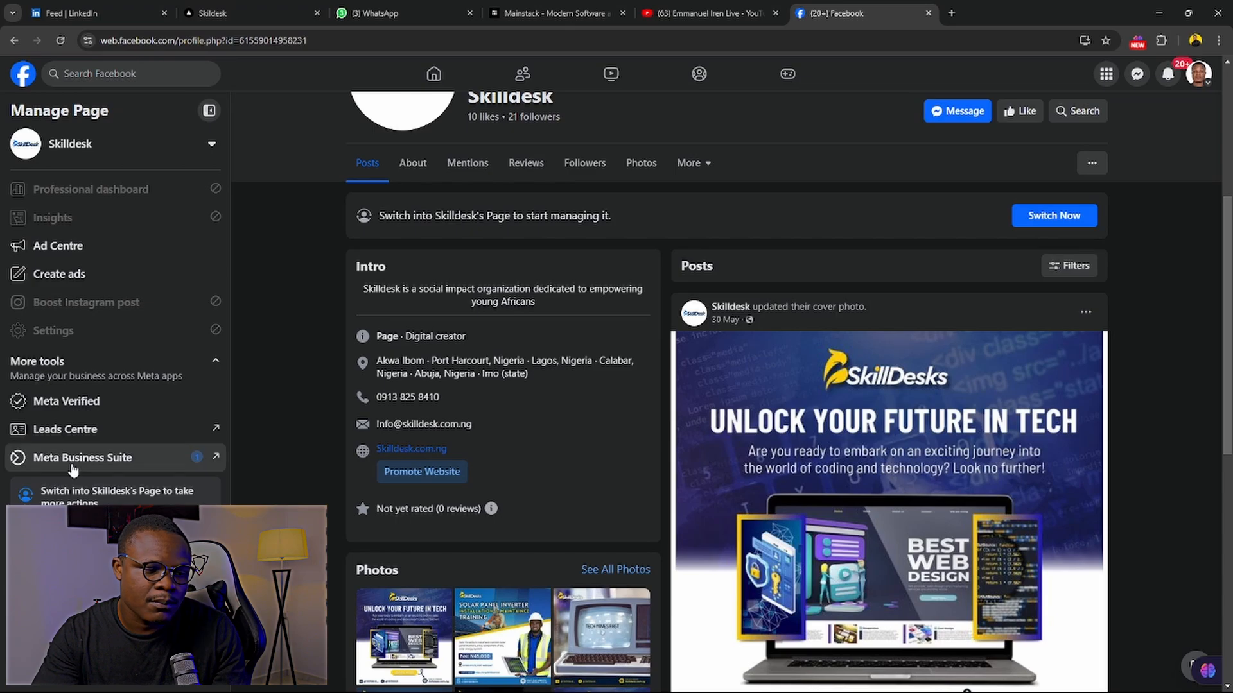
pyautogui.scroll(3, 503, 431)
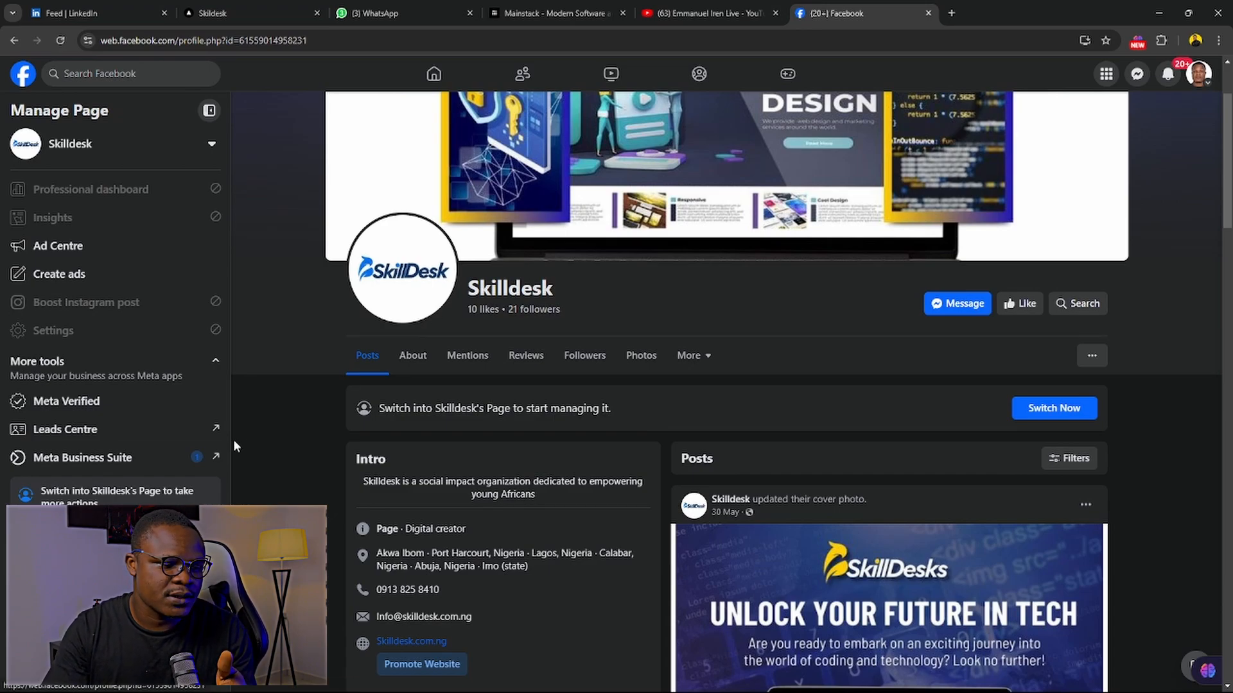
pyautogui.click(117, 458)
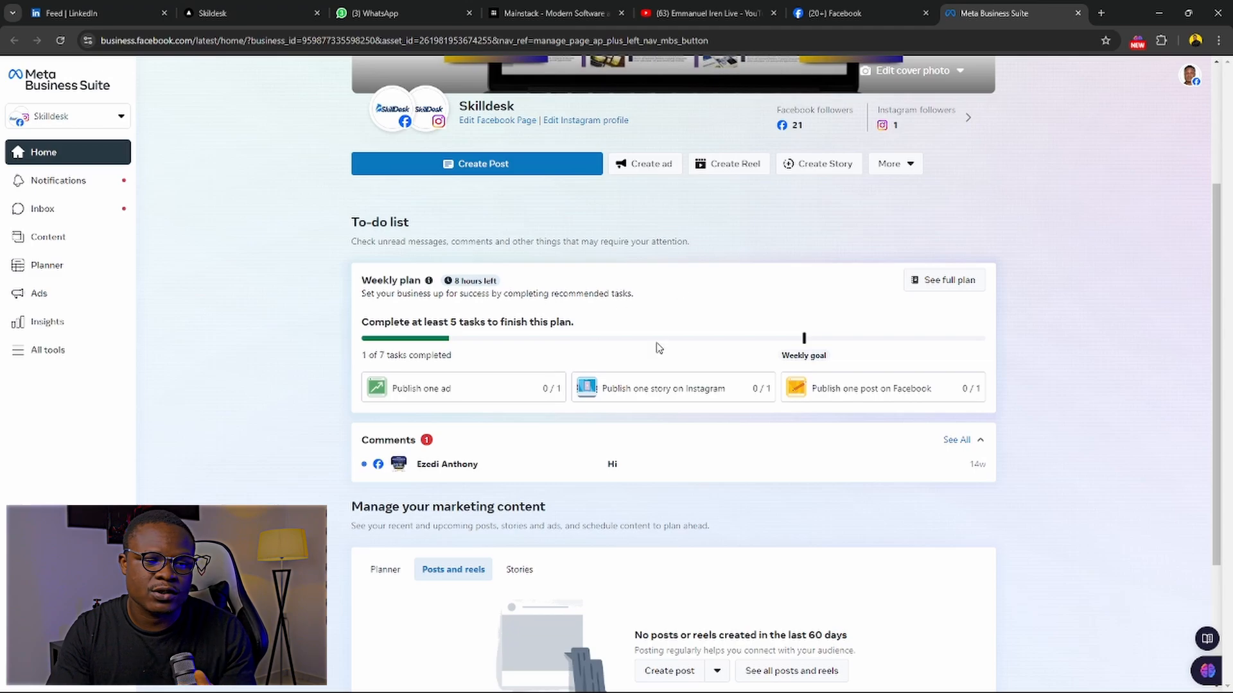
# Step: Examine the Skilldesk home dashboard, including its follower figures, to-do list, weekly plan, comments and marketing content sections
pyautogui.scroll(3, 782, 324)
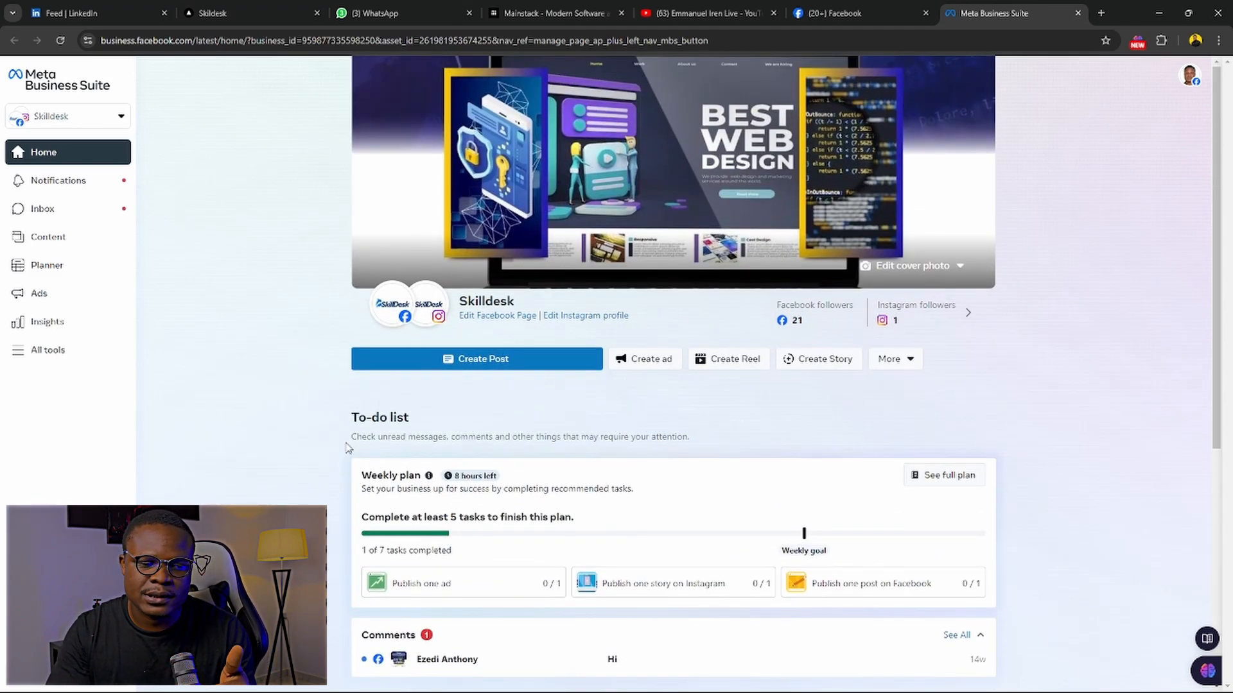
pyautogui.moveTo(439, 319)
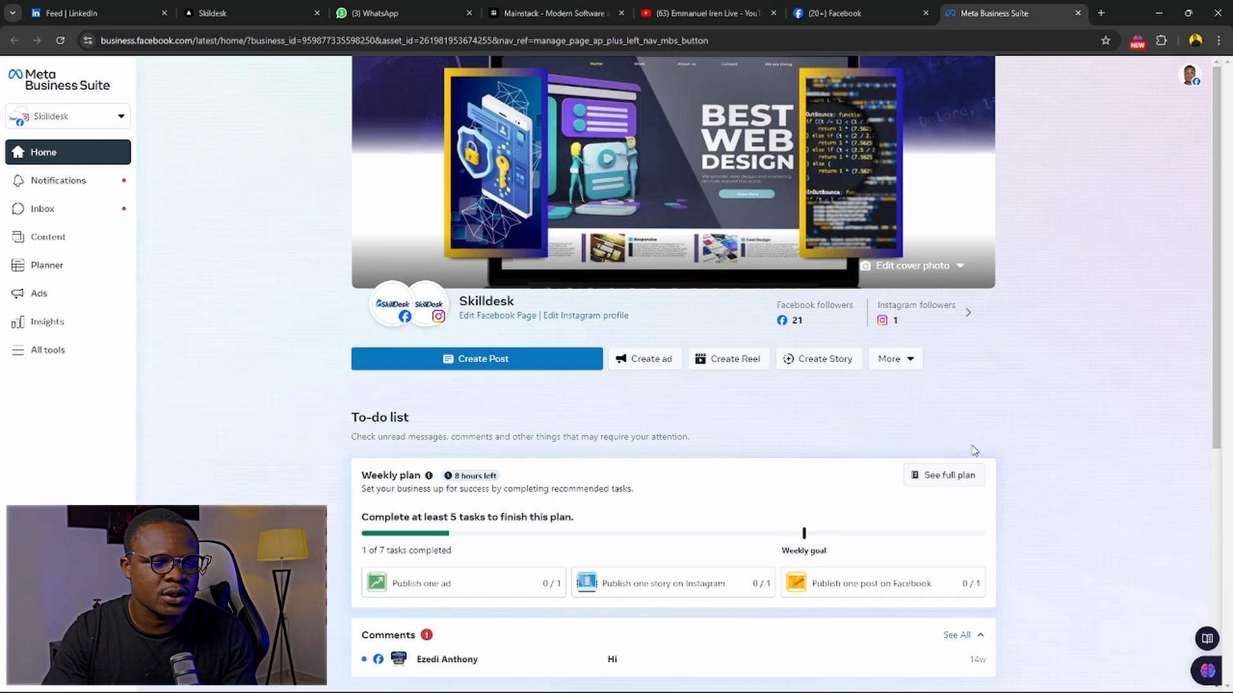
pyautogui.scroll(-5, 958, 381)
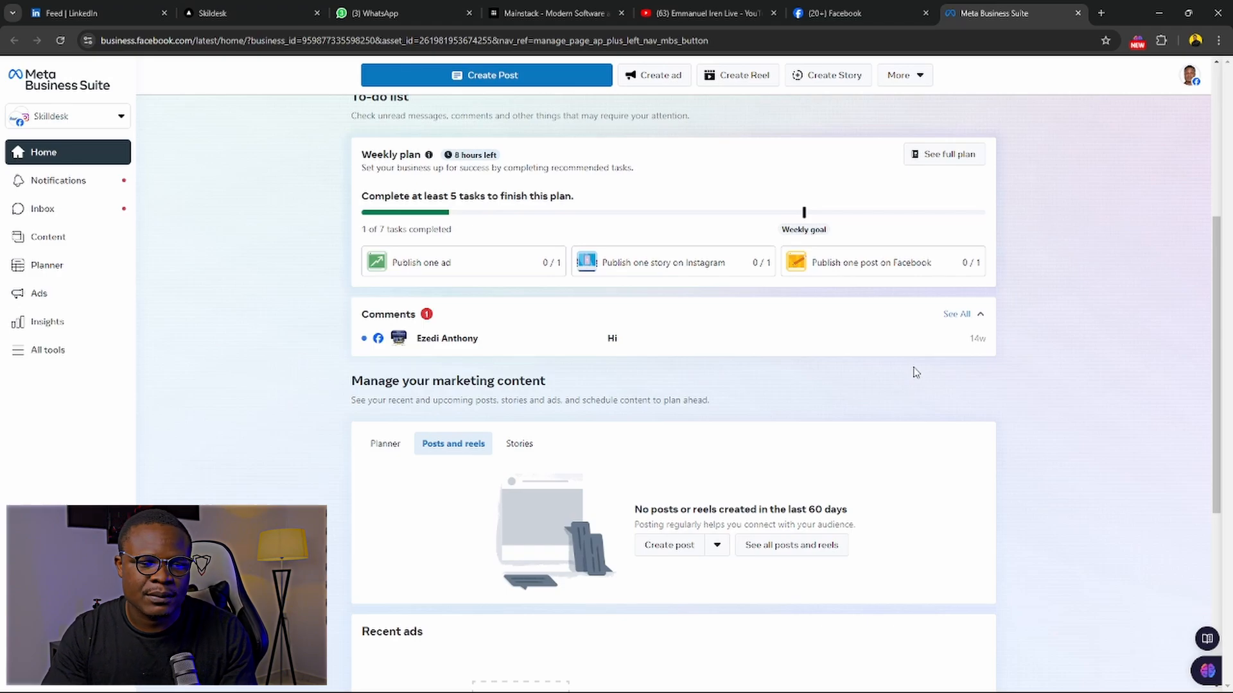
pyautogui.scroll(1, 915, 373)
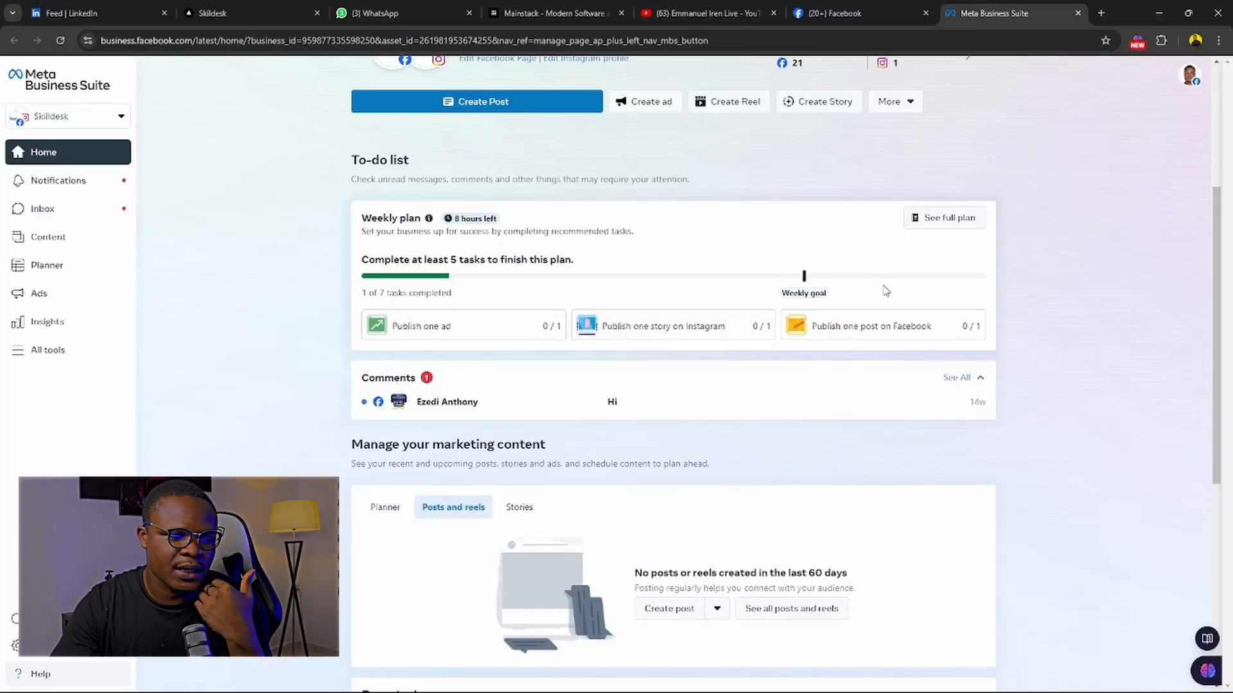
pyautogui.moveTo(671, 690)
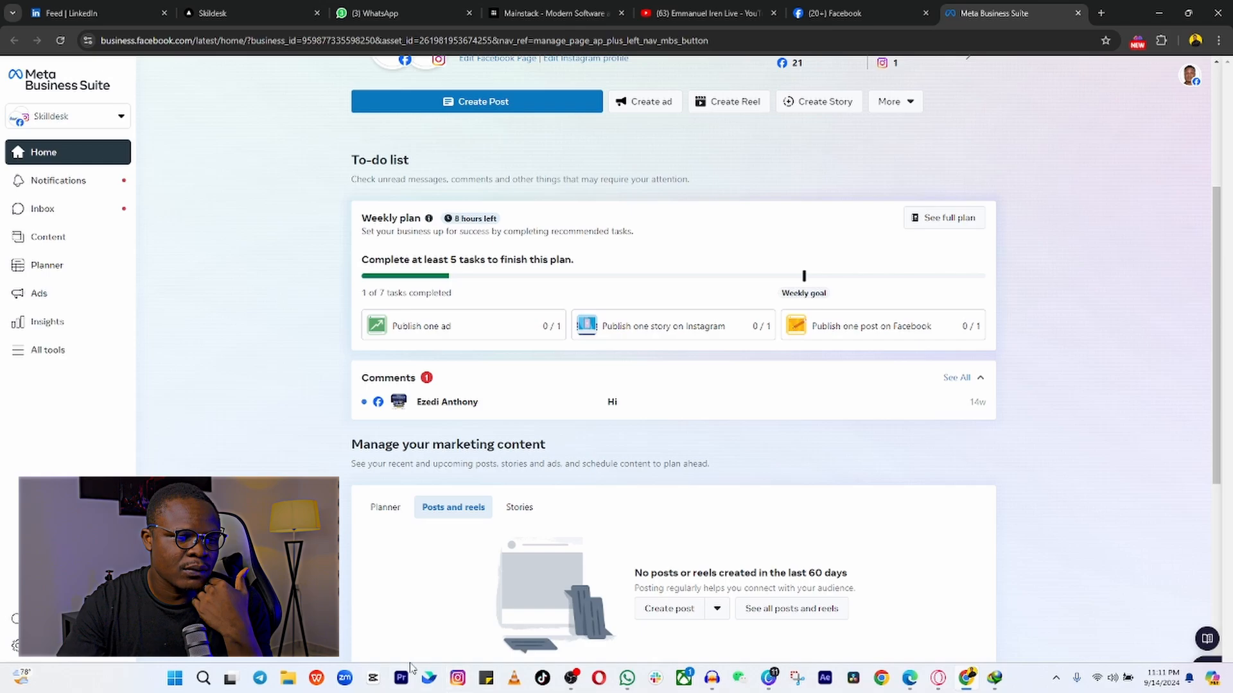
pyautogui.scroll(1, 552, 379)
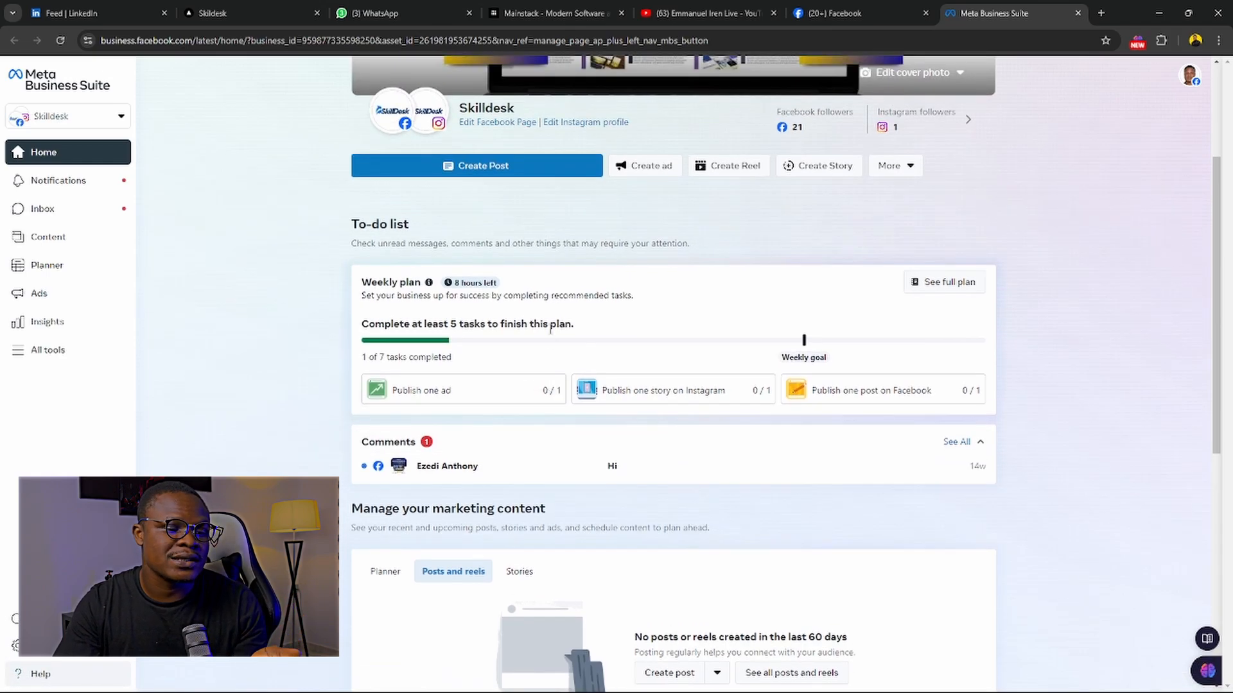
pyautogui.scroll(2, 551, 329)
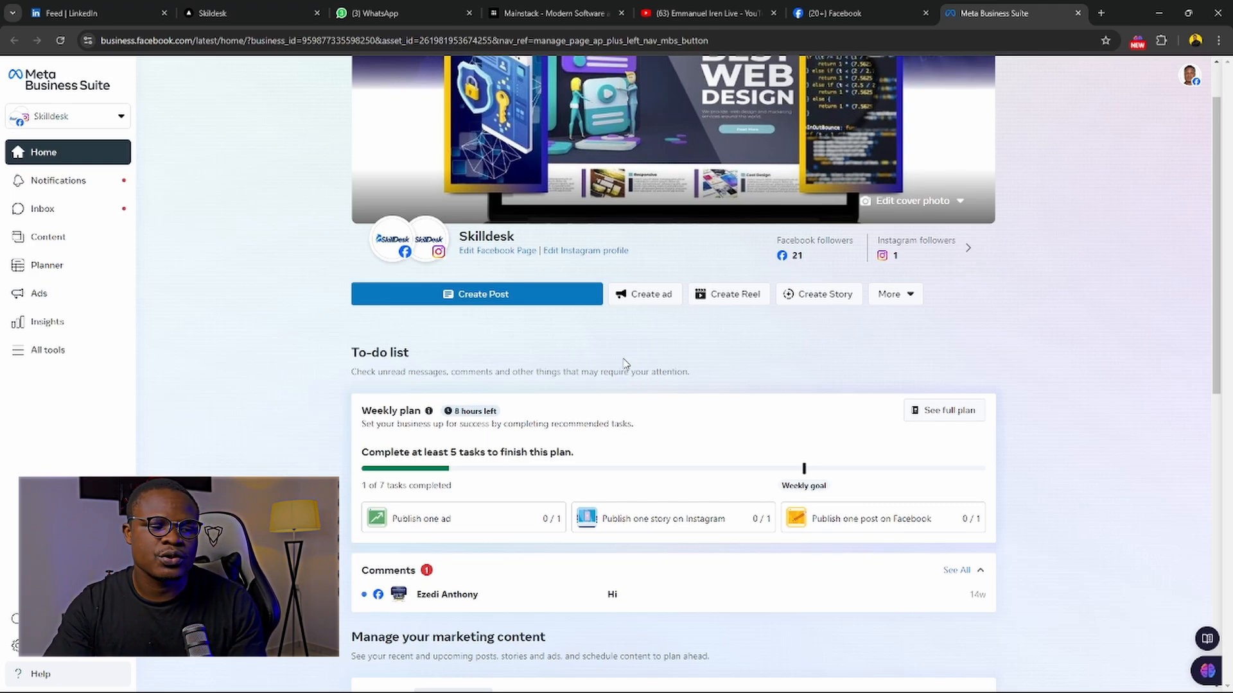
pyautogui.scroll(1, 427, 363)
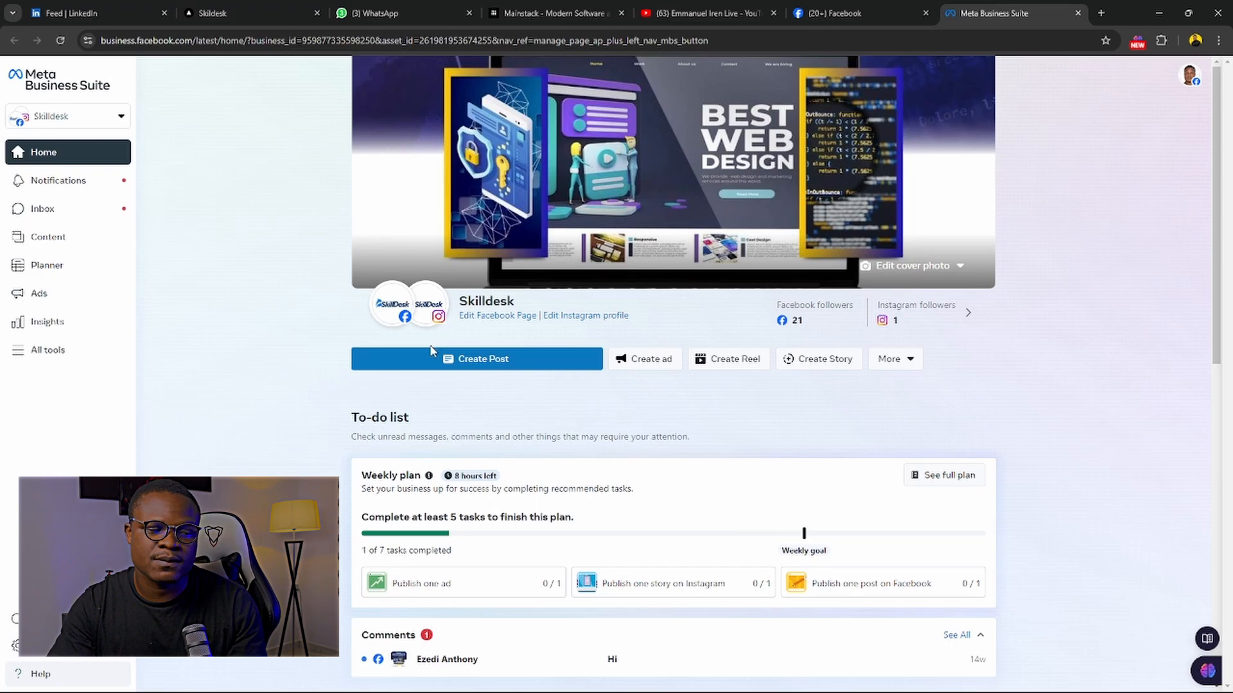
# Step: Open Skilldesk's content section to view its published posts and reels
pyautogui.click(39, 246)
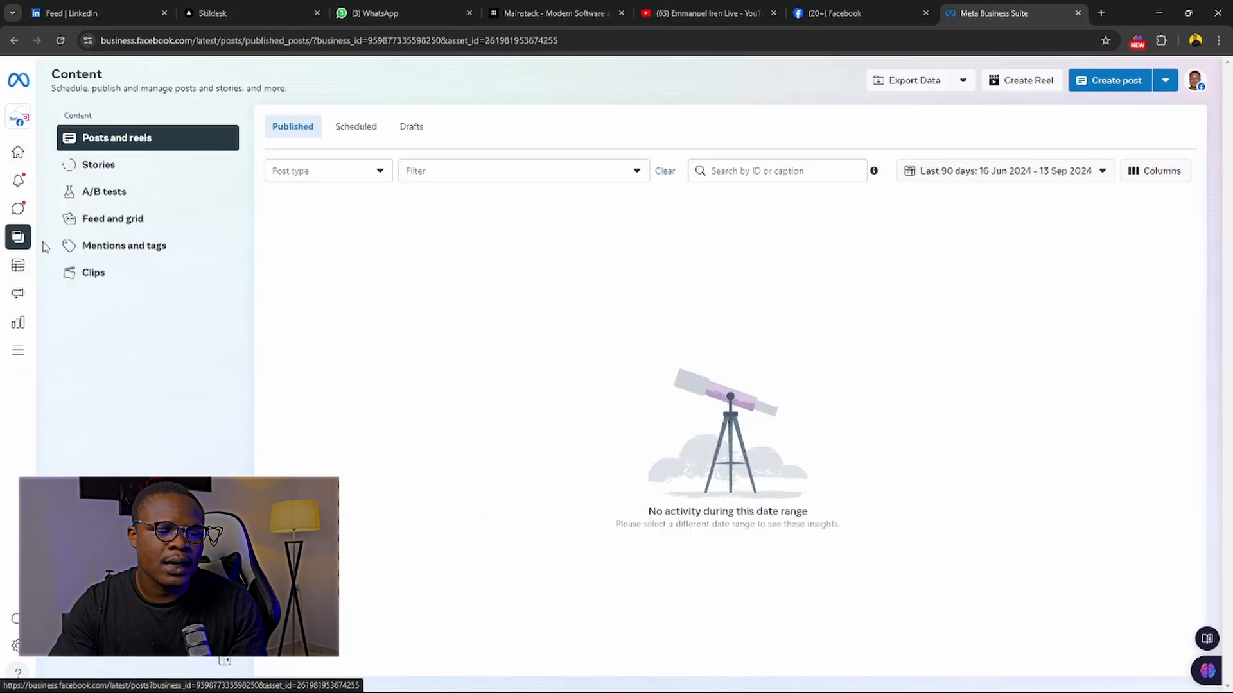
pyautogui.moveTo(36, 247)
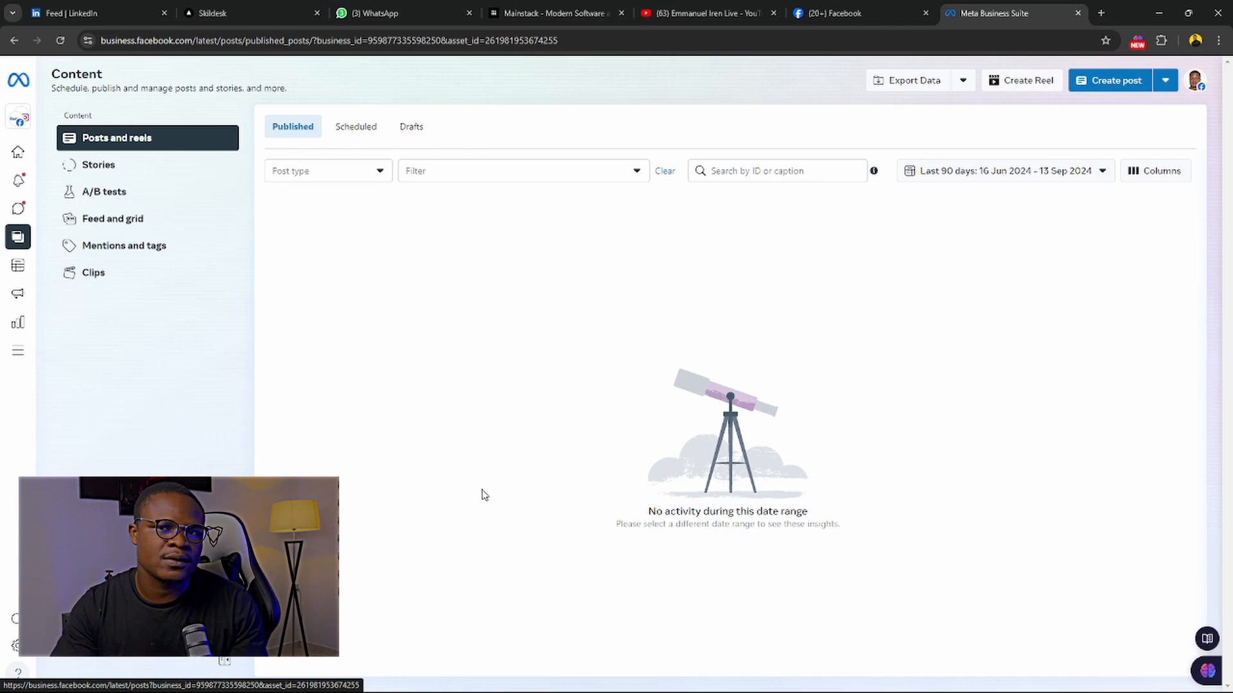
# Step: Switch the active business asset from Skilldesk to TechPreneur Africa
pyautogui.moveTo(75, 122)
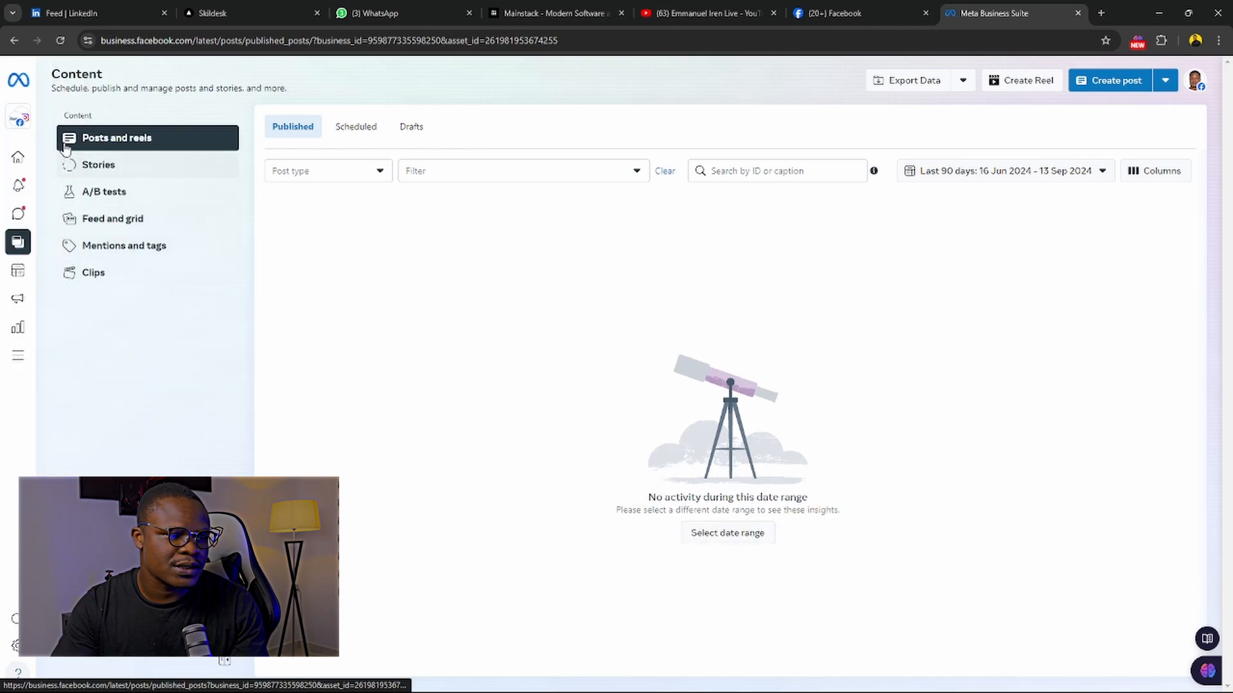
pyautogui.moveTo(34, 126)
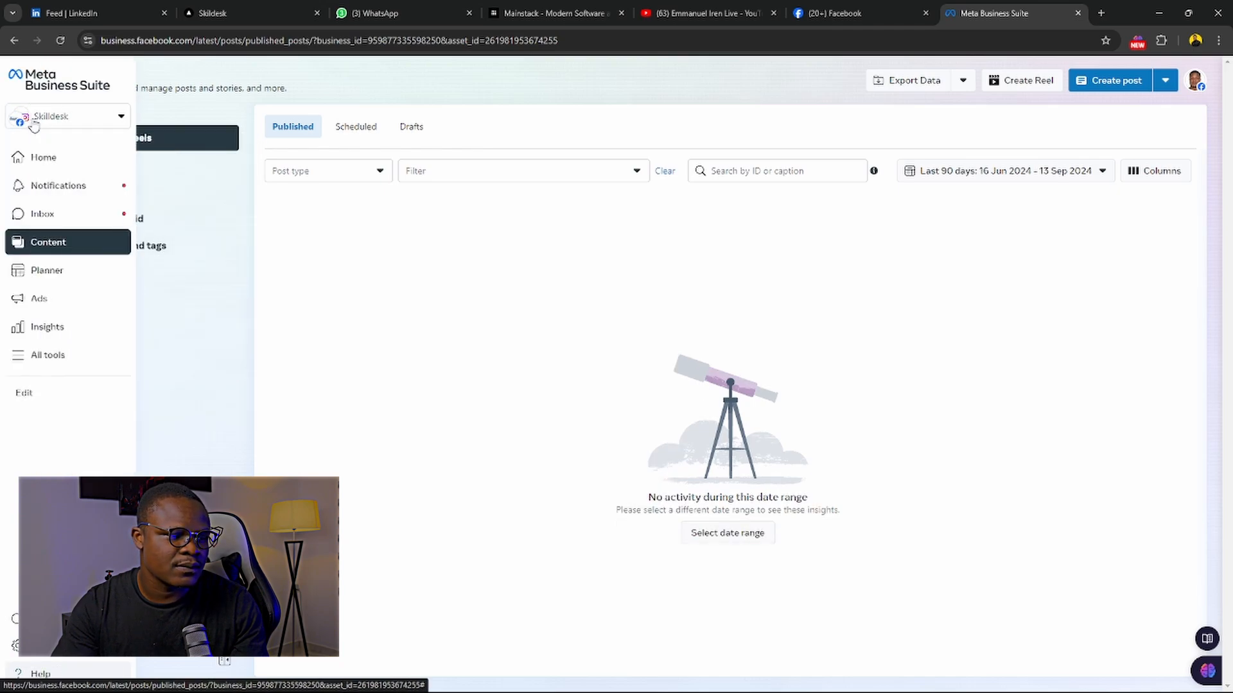
pyautogui.click(120, 118)
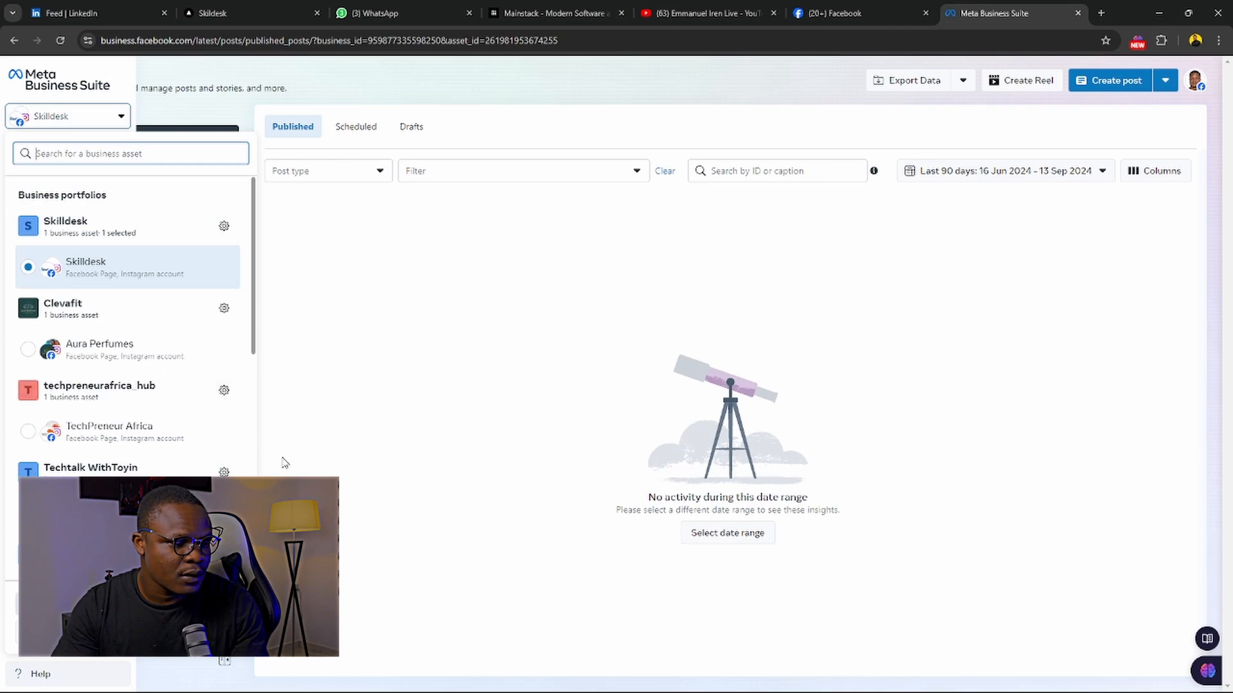
pyautogui.click(99, 442)
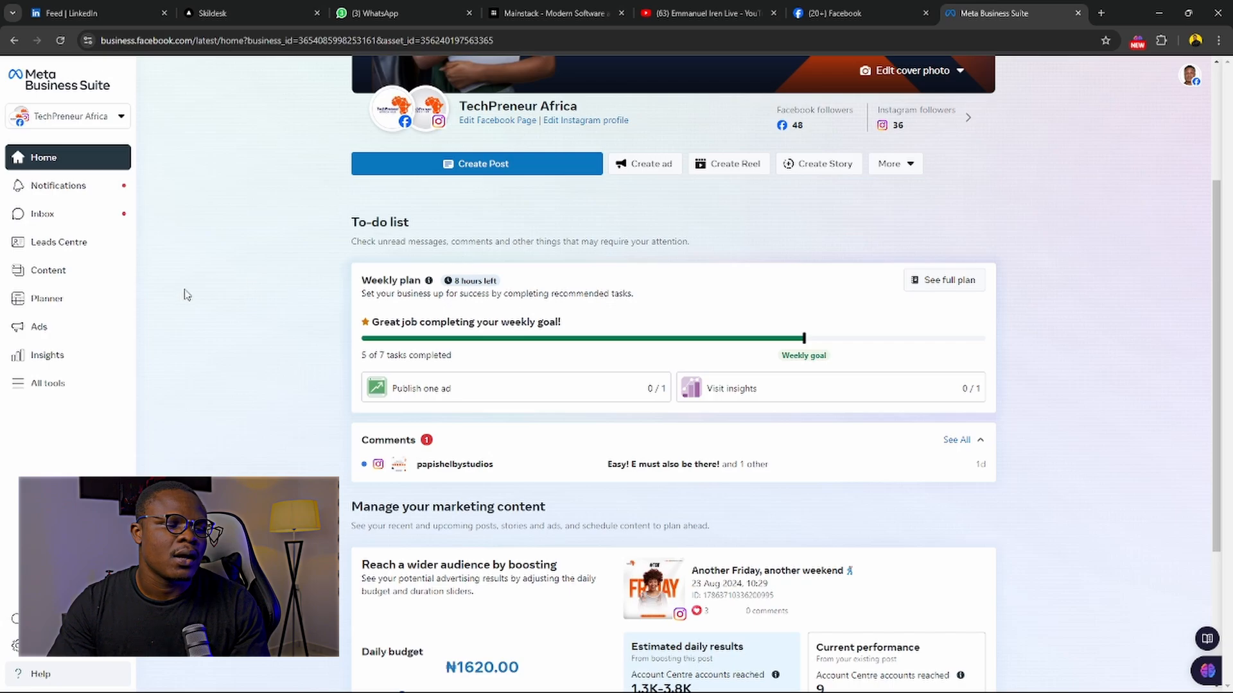
# Step: Open TechPreneur Africa's content section and look through its published posts and reels
pyautogui.click(51, 277)
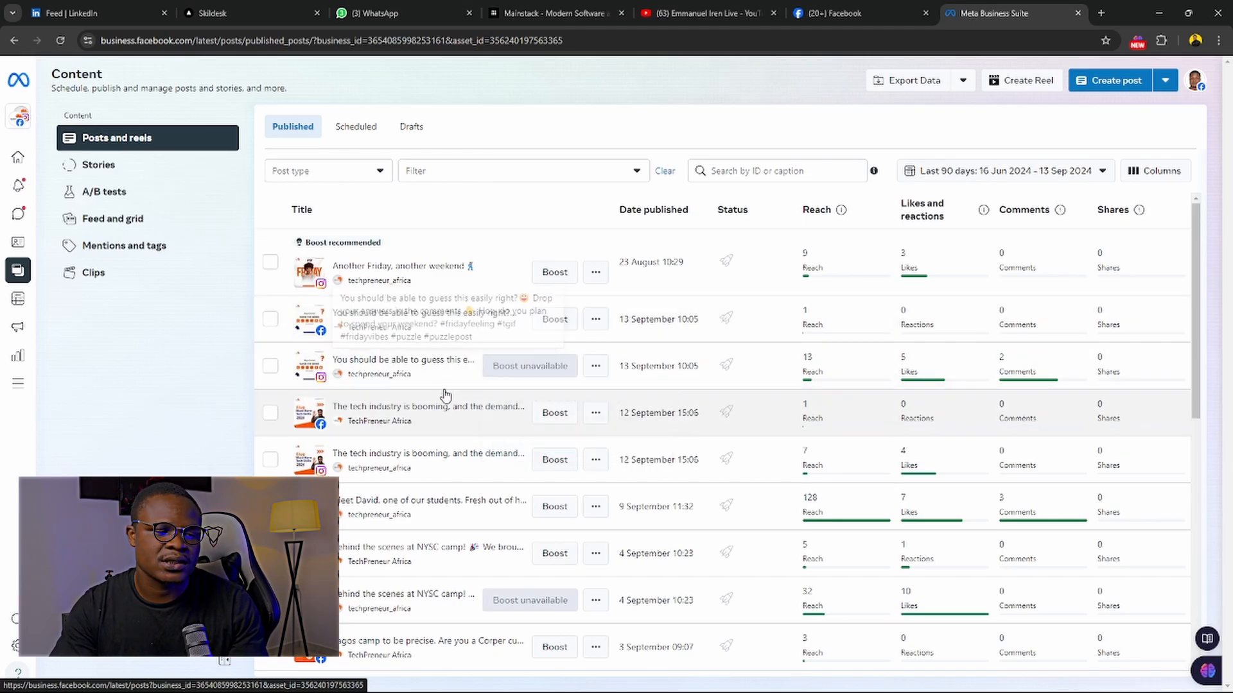
pyautogui.scroll(-4, 430, 322)
pyautogui.scroll(4, 437, 482)
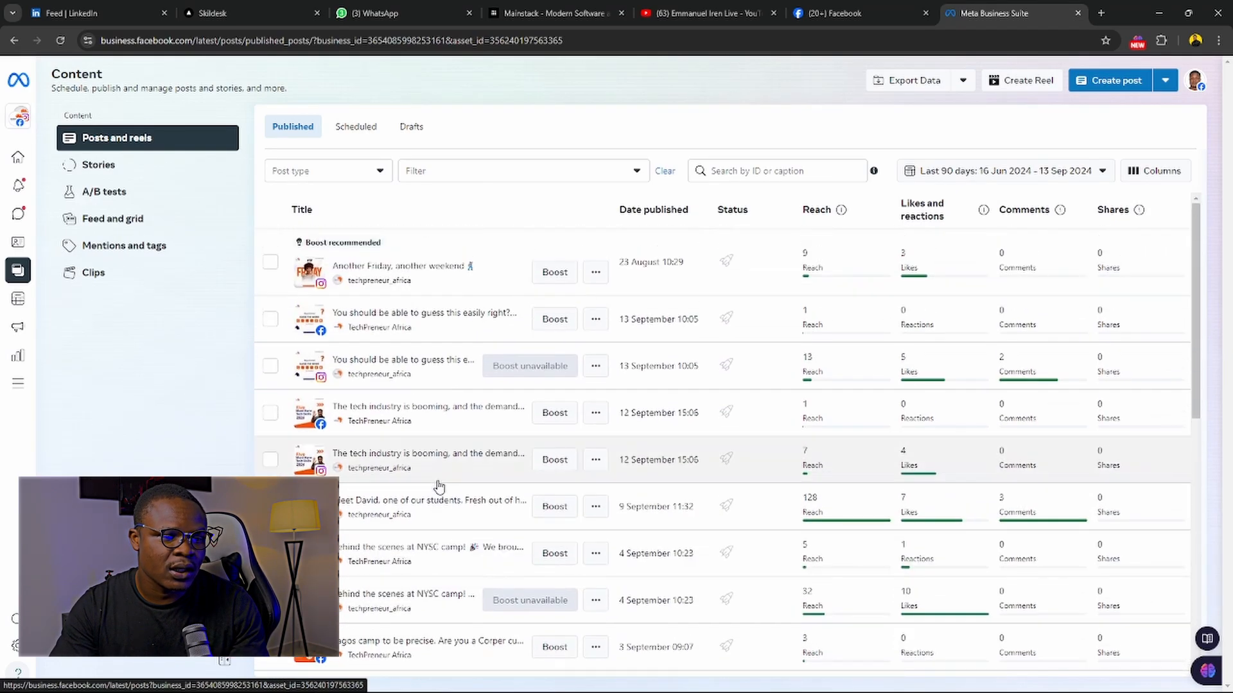
pyautogui.moveTo(497, 371)
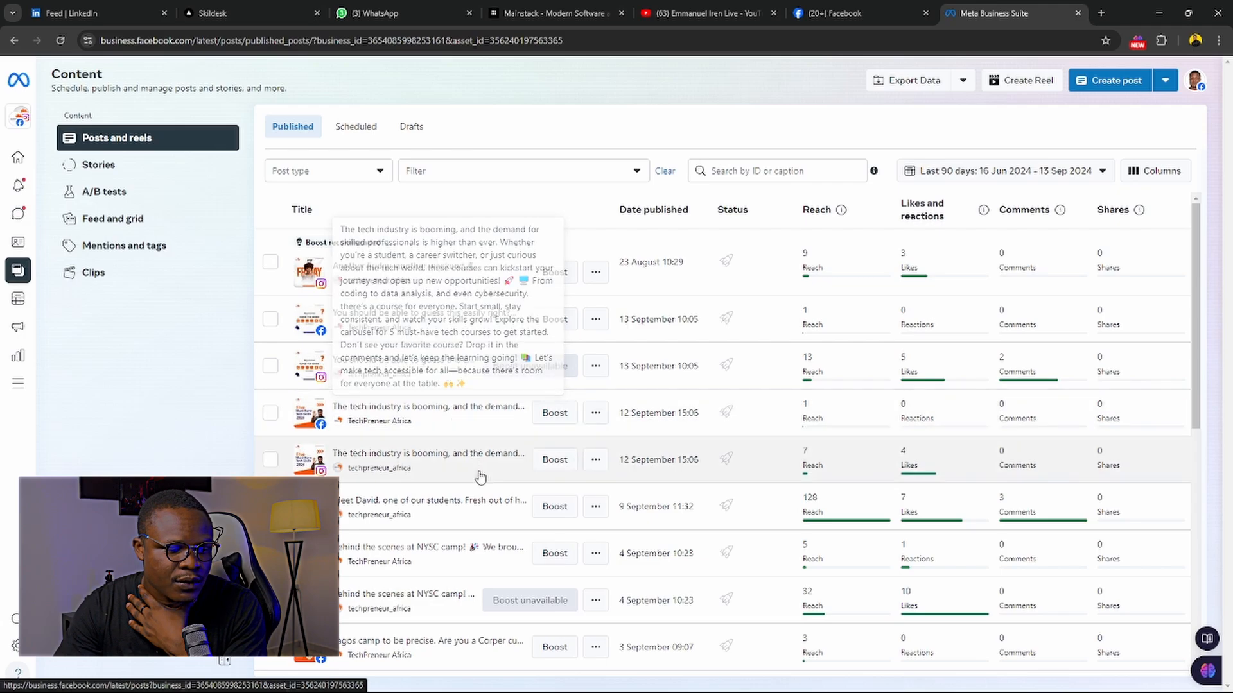
# Step: Open the details of the student reel published on 9 September at 11:32 and examine its performance, interactions and audience
pyautogui.scroll(-1, 452, 379)
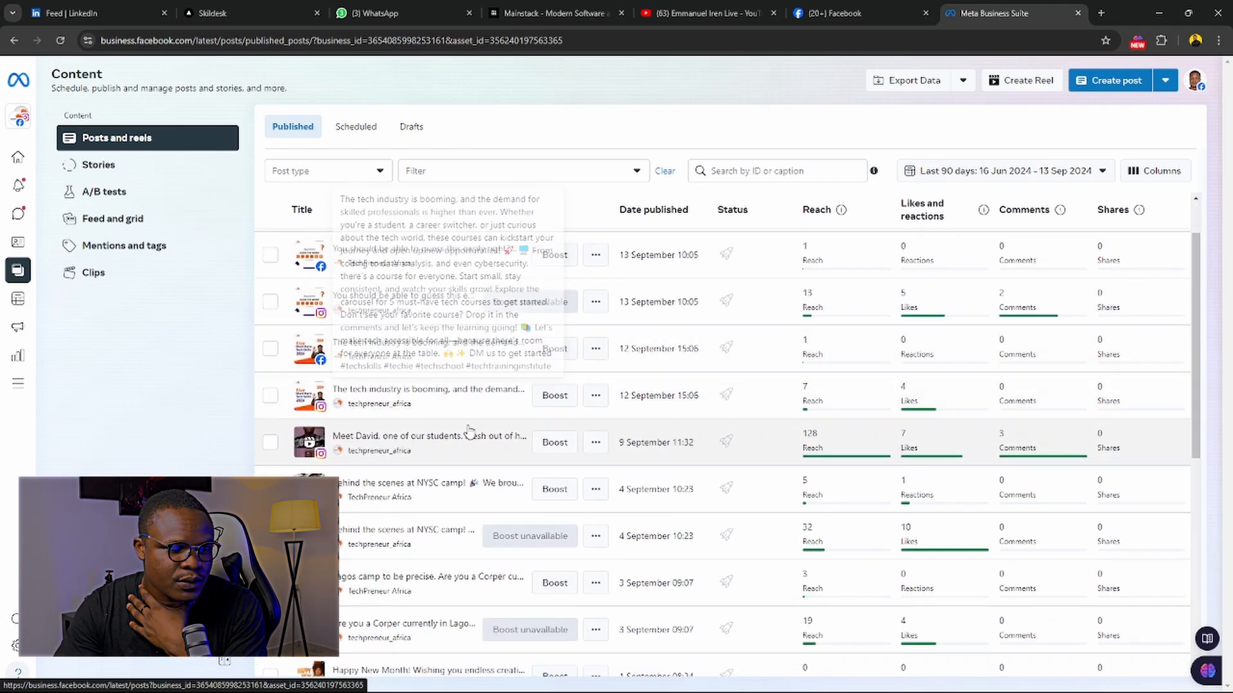
pyautogui.scroll(-3, 394, 434)
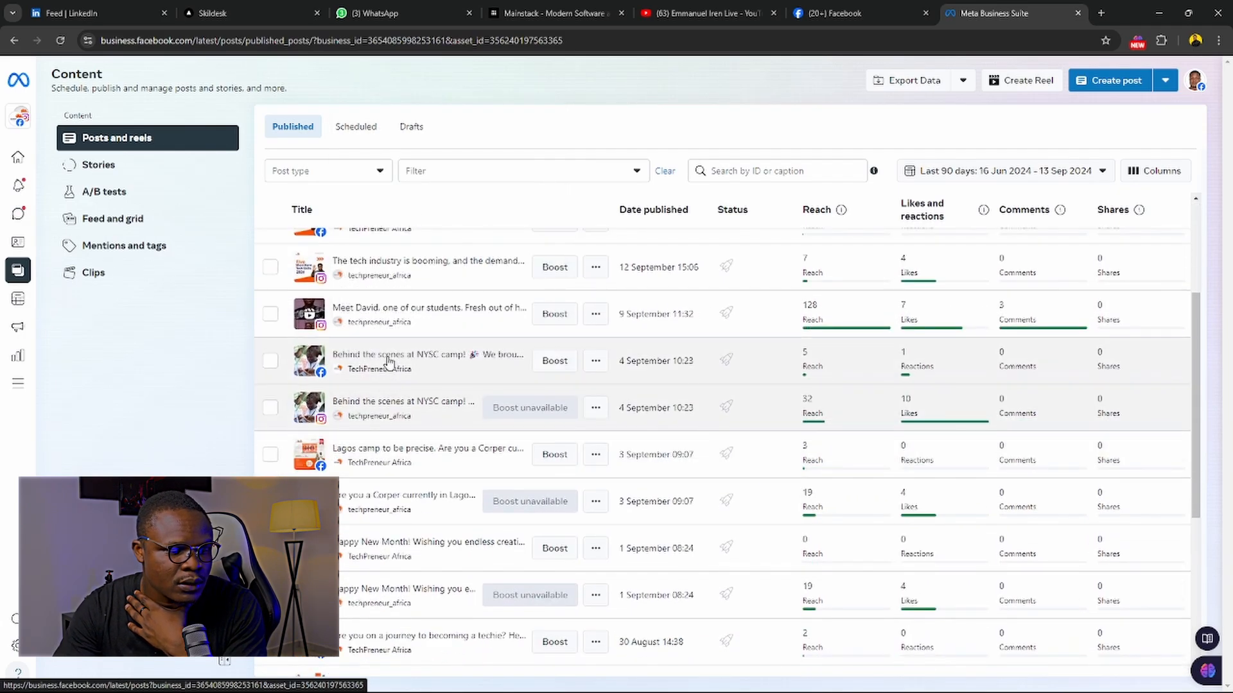
pyautogui.scroll(-3, 398, 360)
pyautogui.scroll(2, 391, 369)
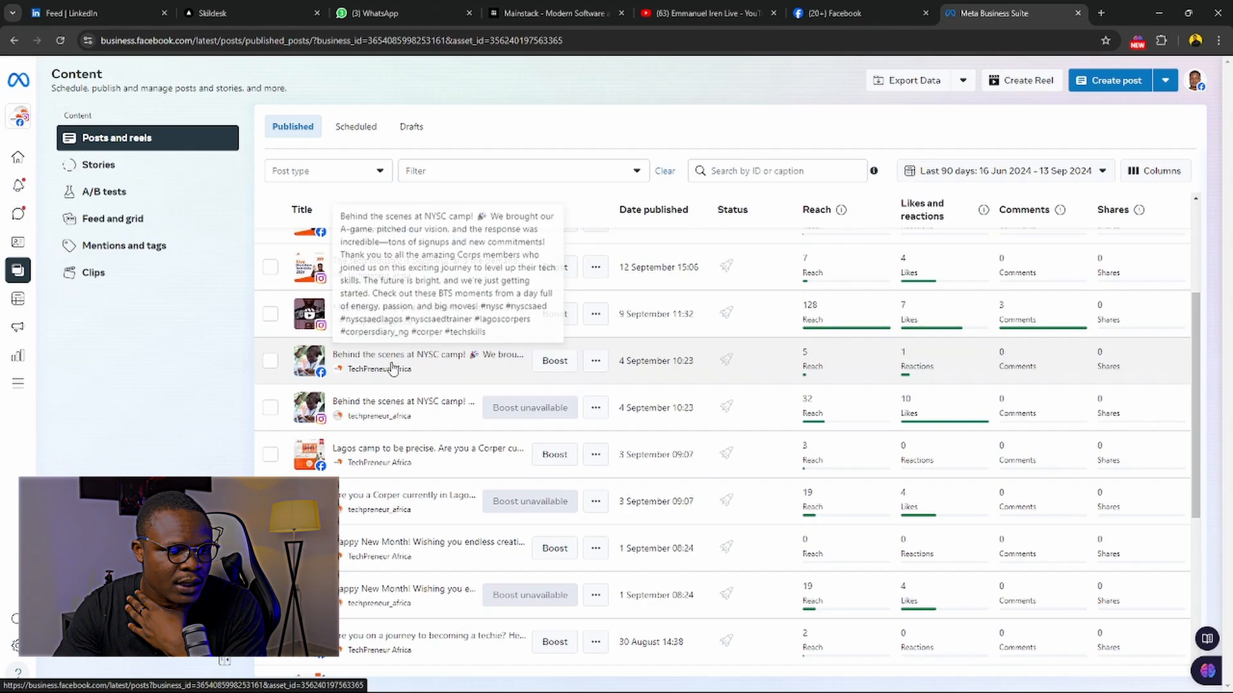
pyautogui.click(310, 319)
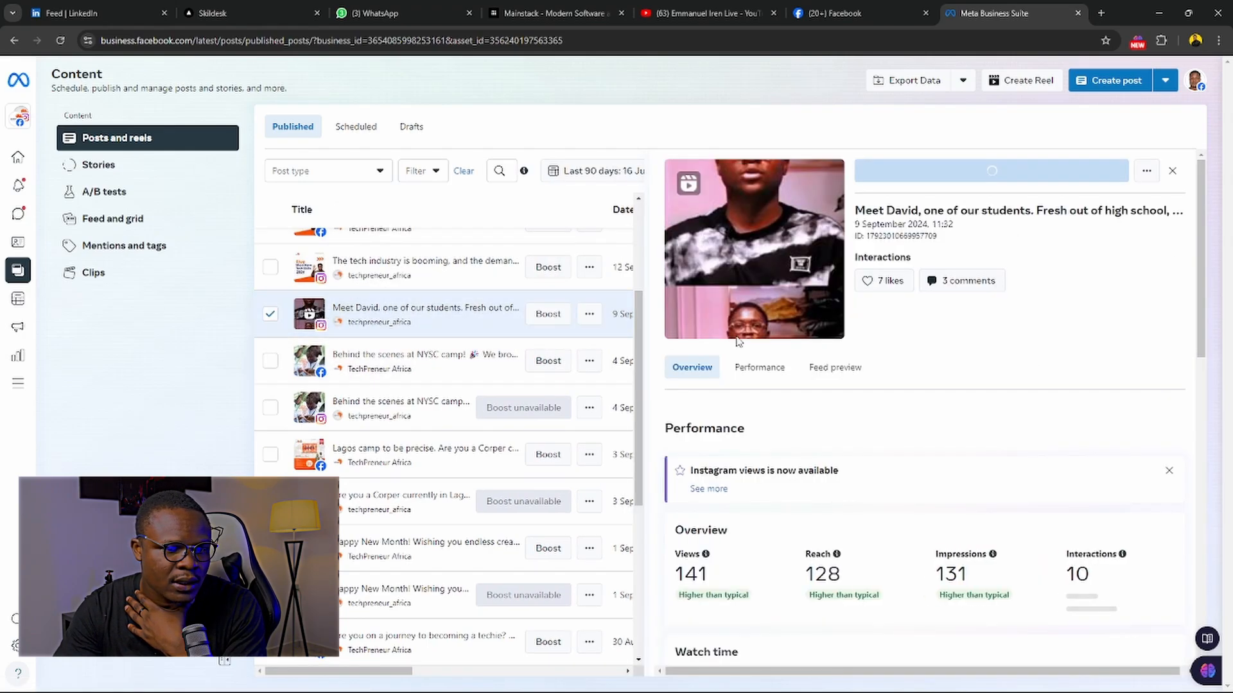
pyautogui.scroll(-10, 753, 355)
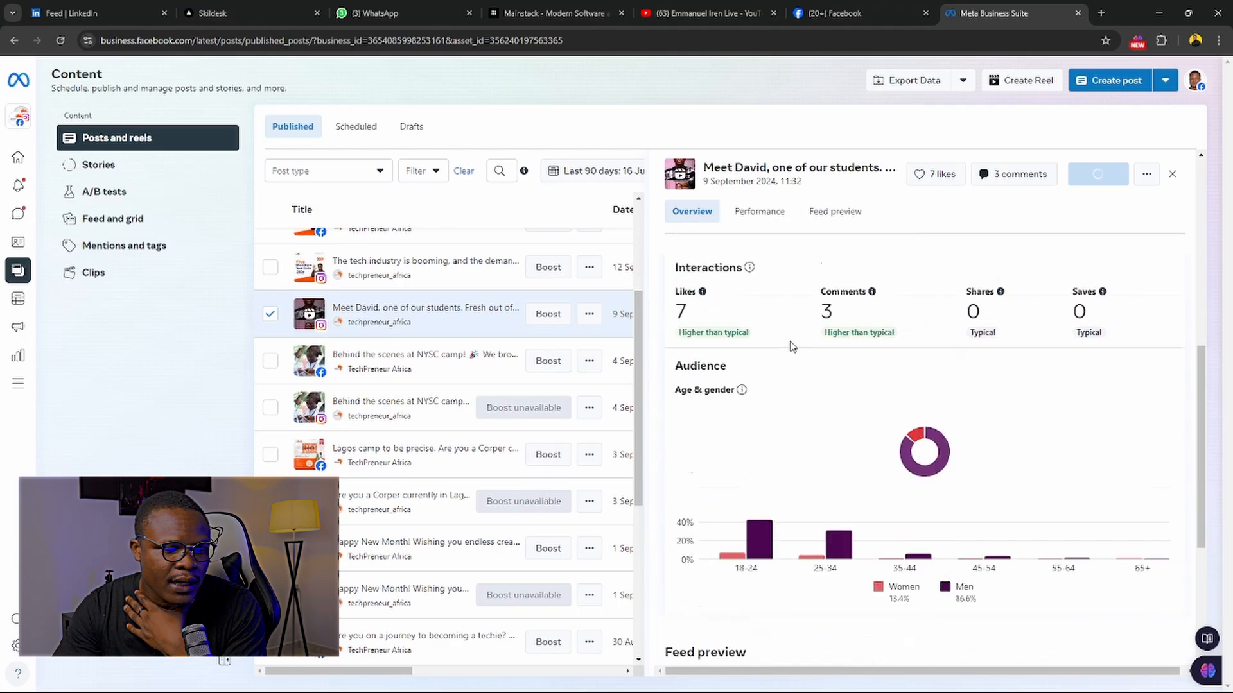
# Step: View the student reel's feed preview and play part of the video with its sound on, pausing it after a few seconds
pyautogui.scroll(-1, 793, 347)
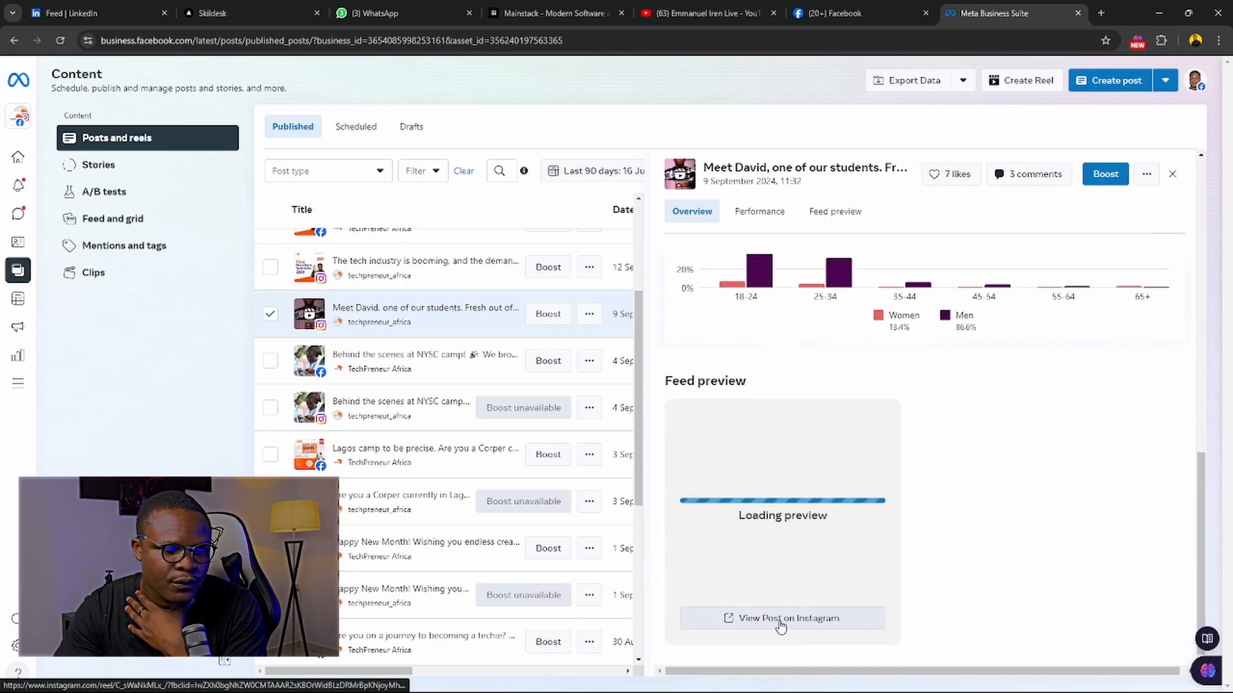
pyautogui.scroll(-1, 760, 560)
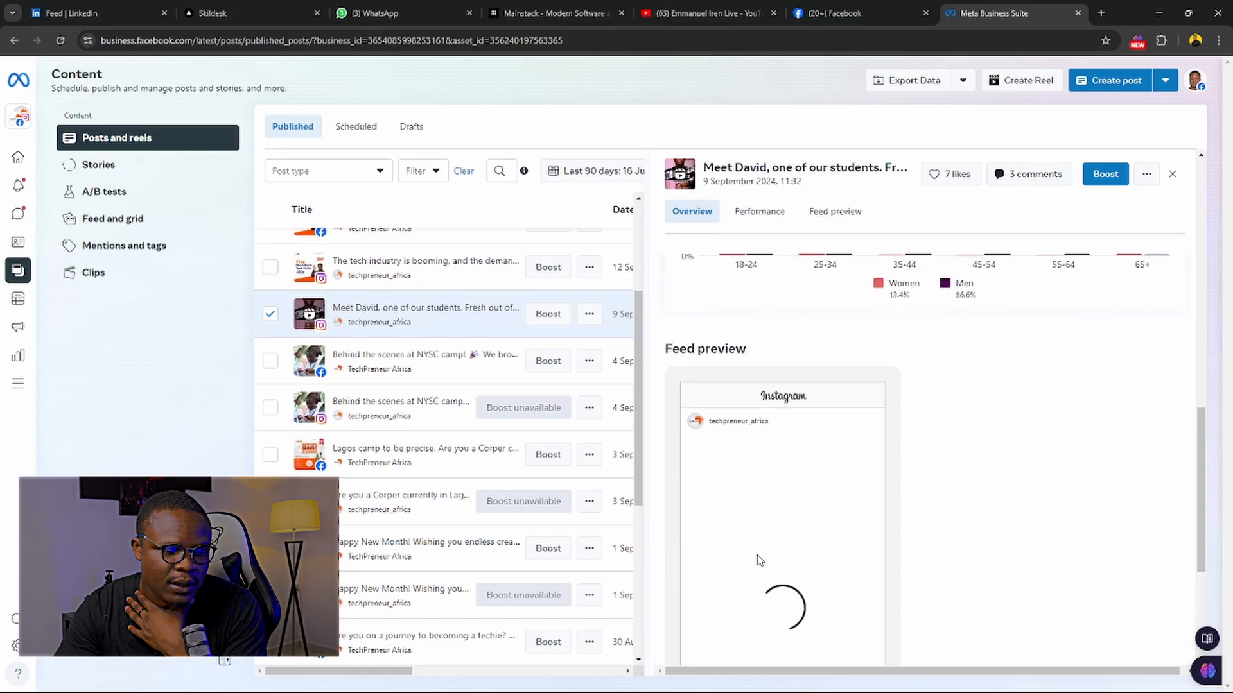
pyautogui.scroll(-1, 760, 561)
pyautogui.scroll(-3, 794, 465)
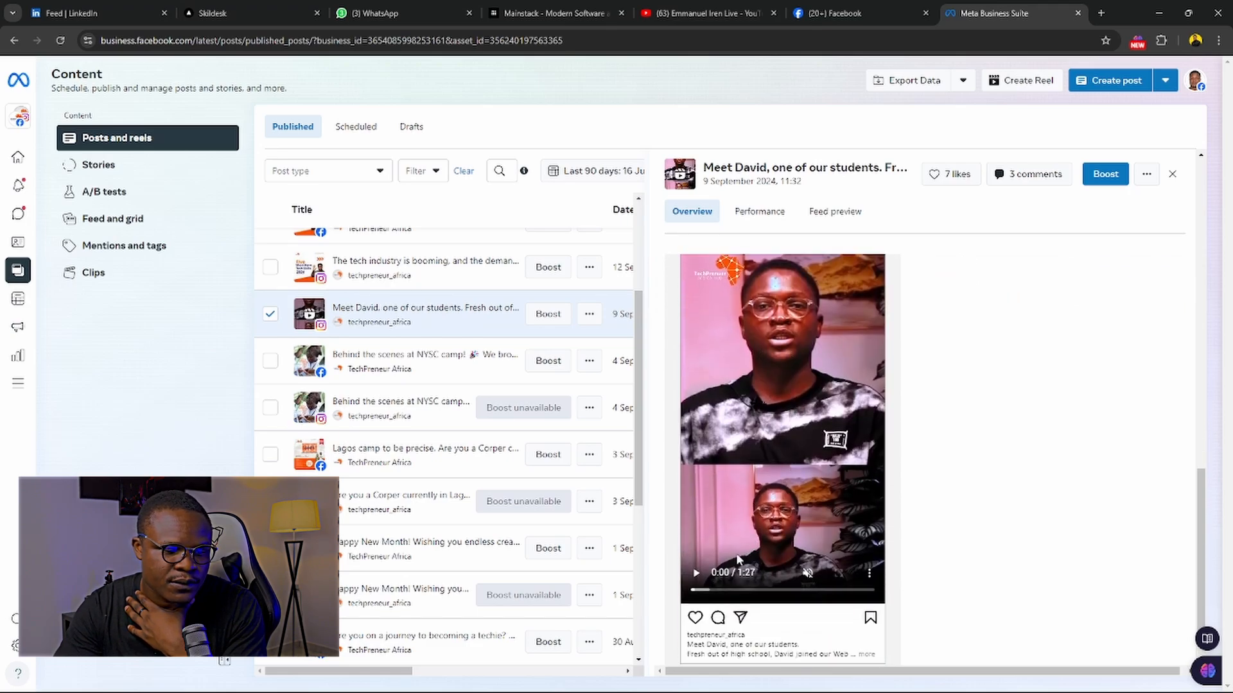
pyautogui.click(700, 574)
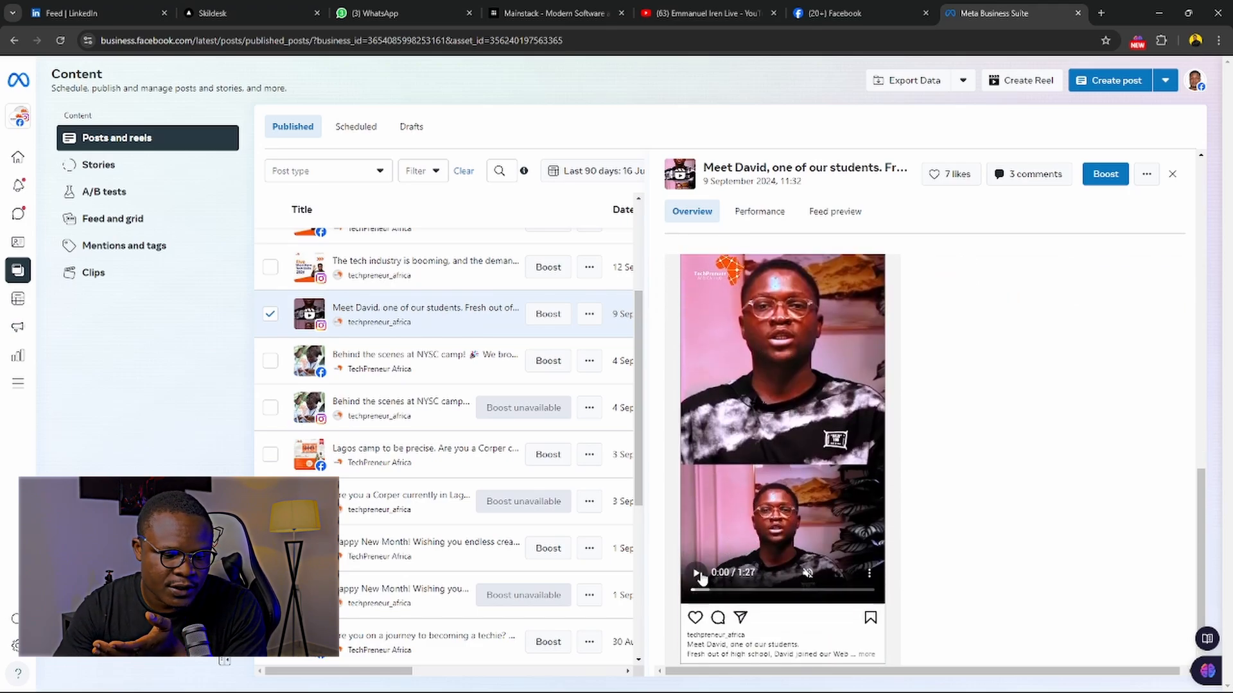
pyautogui.click(808, 573)
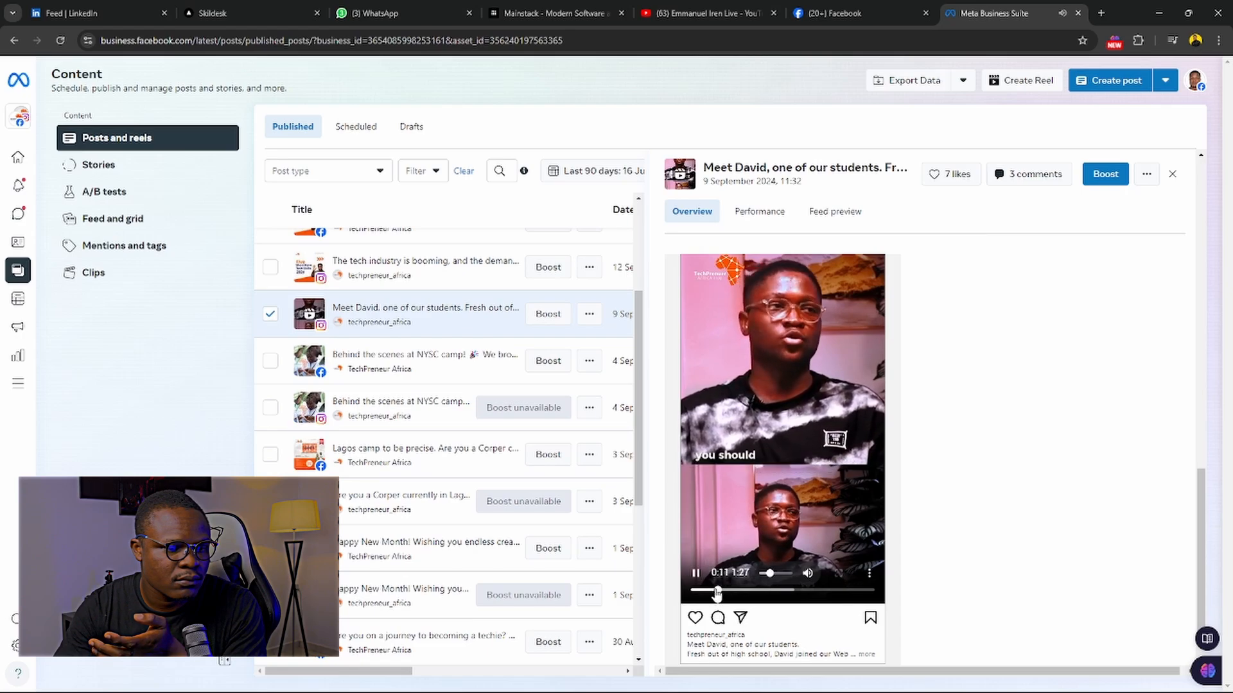
pyautogui.click(697, 572)
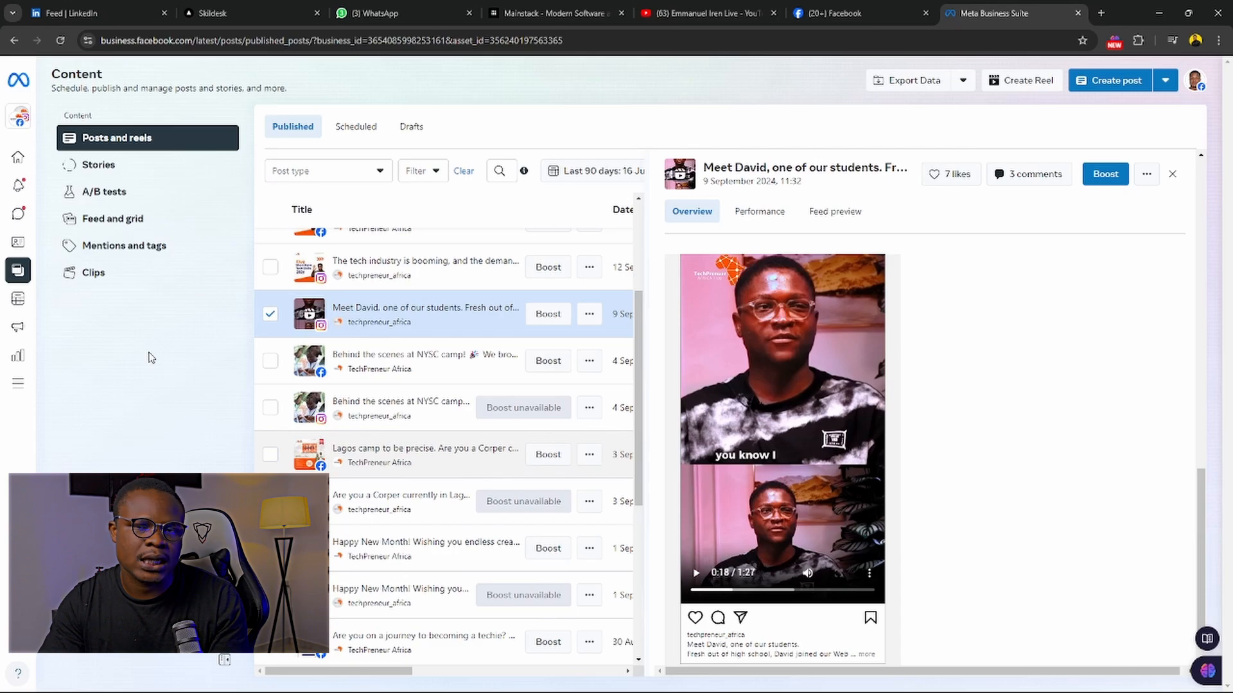
# Step: Try to view TechPreneur Africa's ad campaigns in Ads Manager, and return to the published posts and reels
pyautogui.moveTo(24, 191)
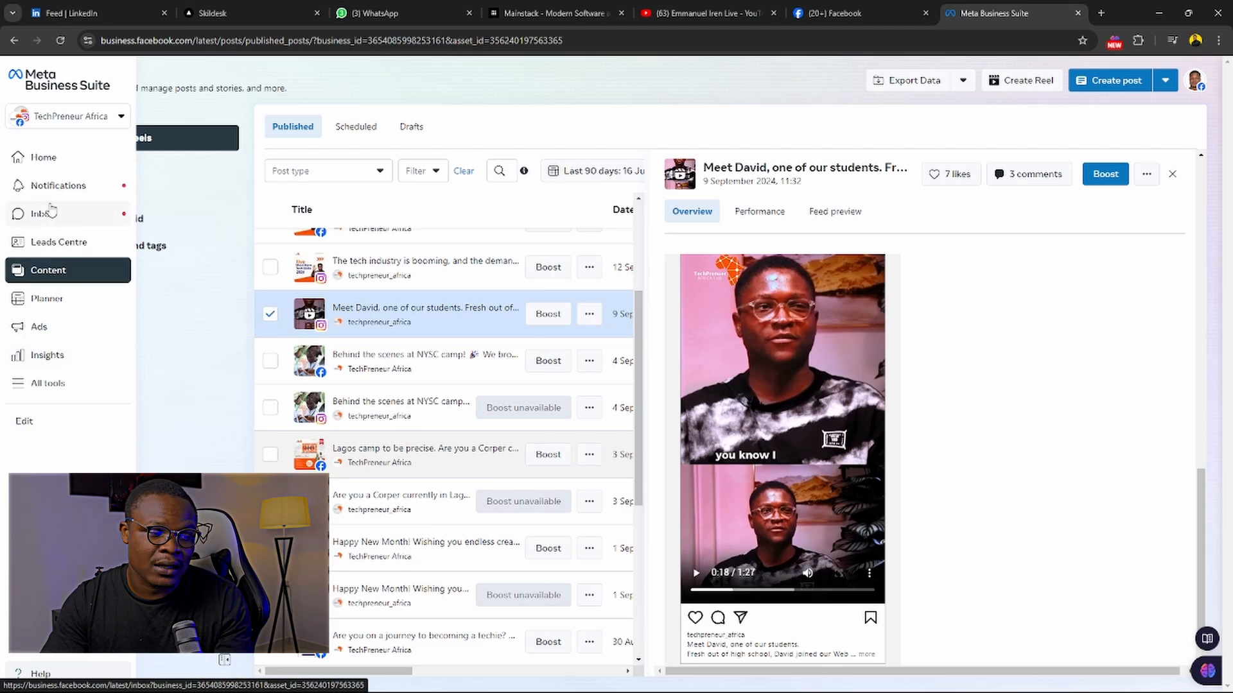
pyautogui.click(52, 386)
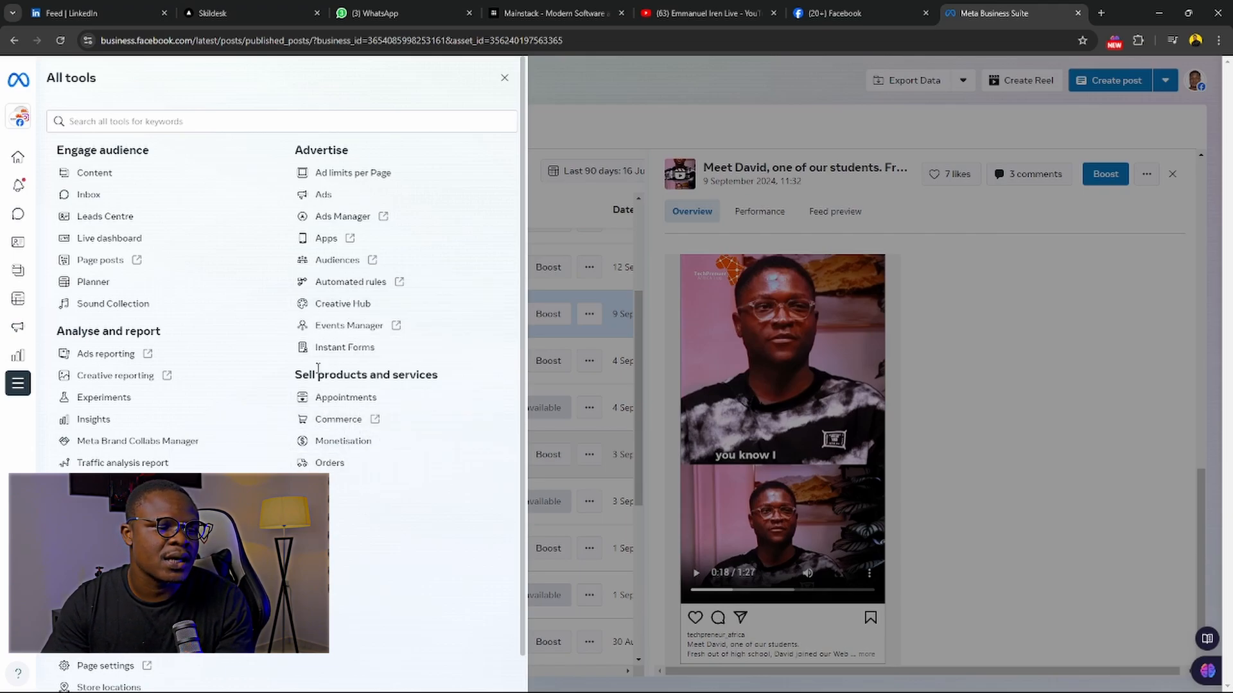
pyautogui.click(347, 224)
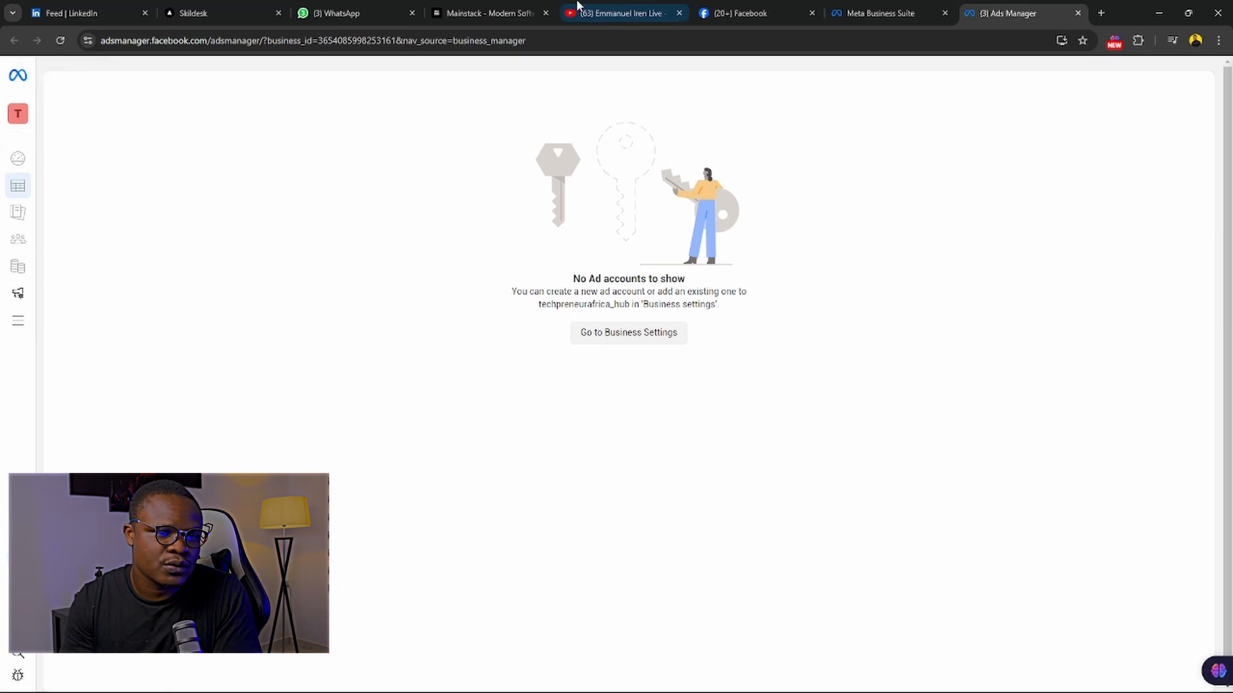
pyautogui.click(1078, 13)
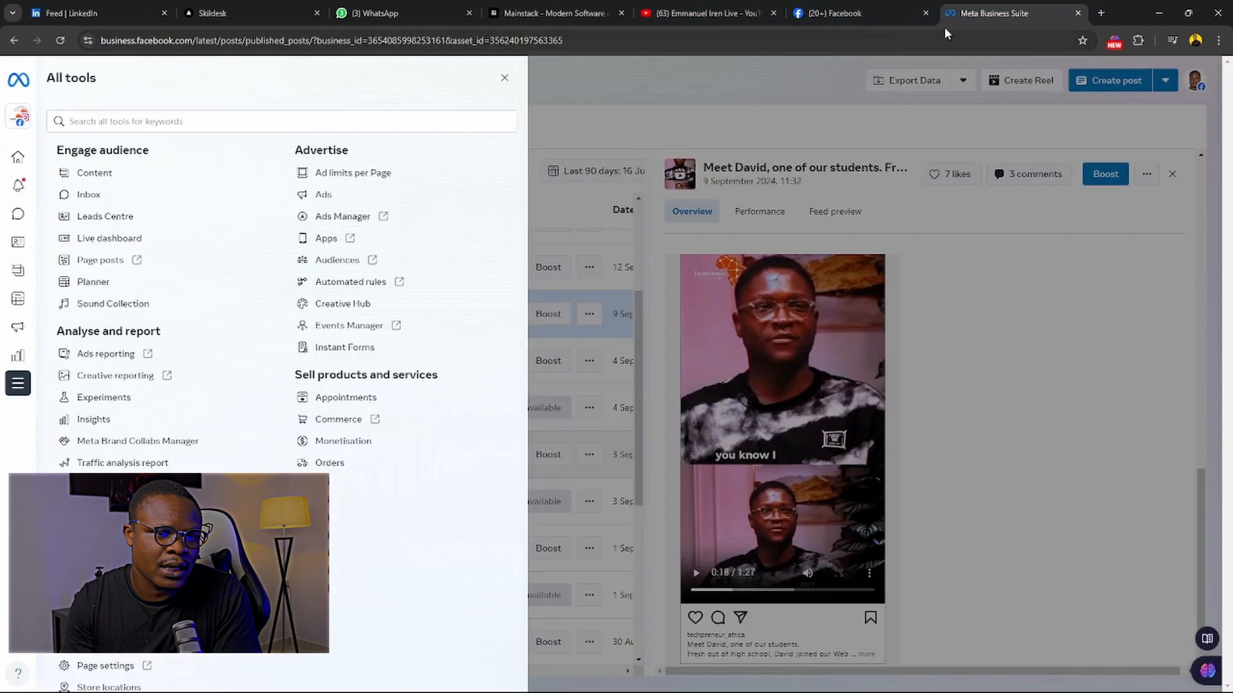
pyautogui.click(505, 78)
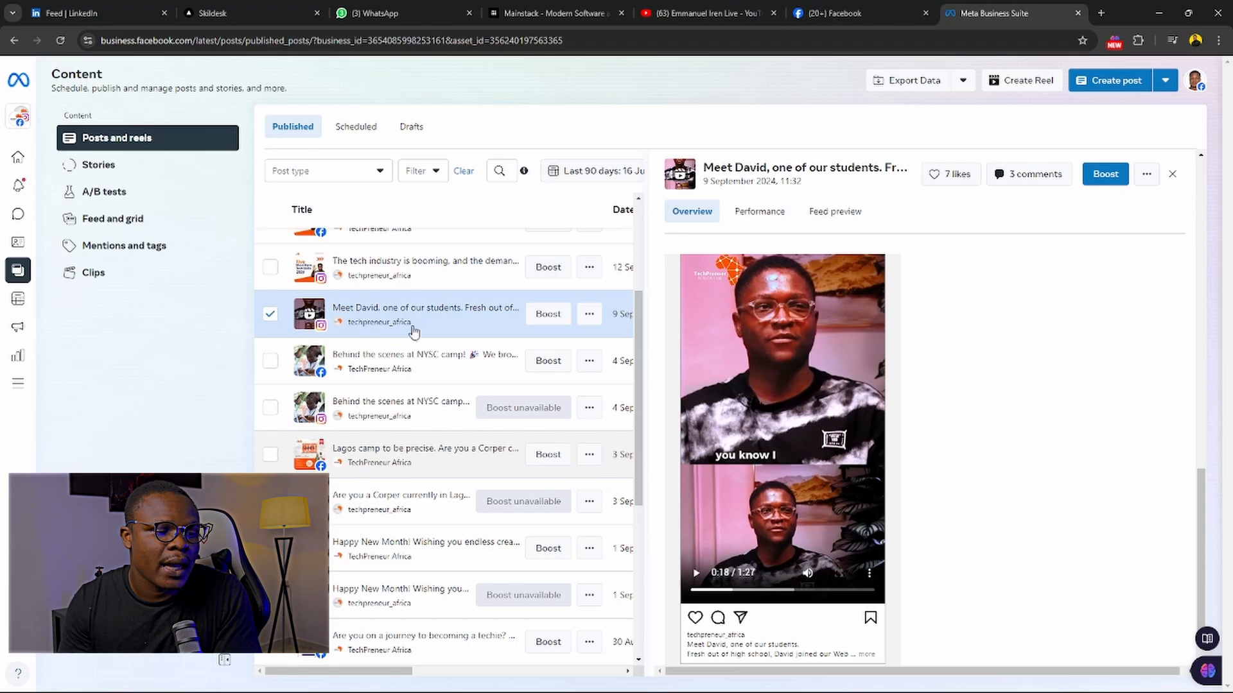
# Step: Switch the active business asset from TechPreneur Africa to Brandsqure and open its content section
pyautogui.moveTo(19, 122)
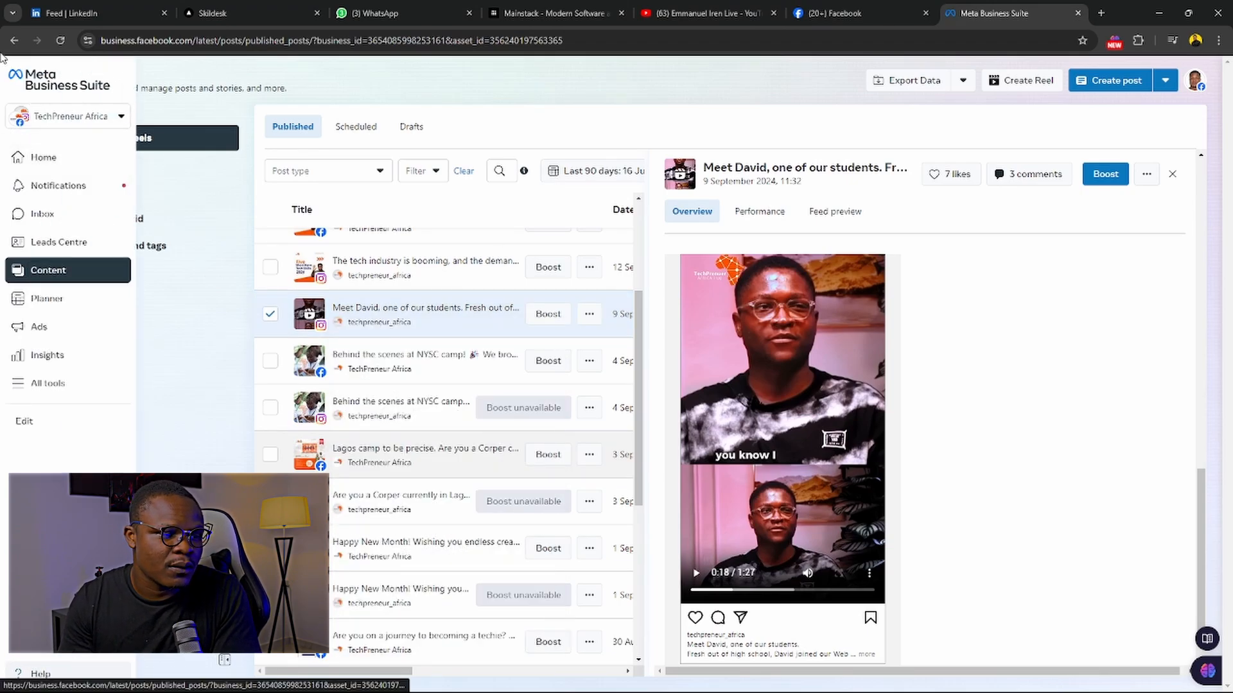
pyautogui.click(121, 119)
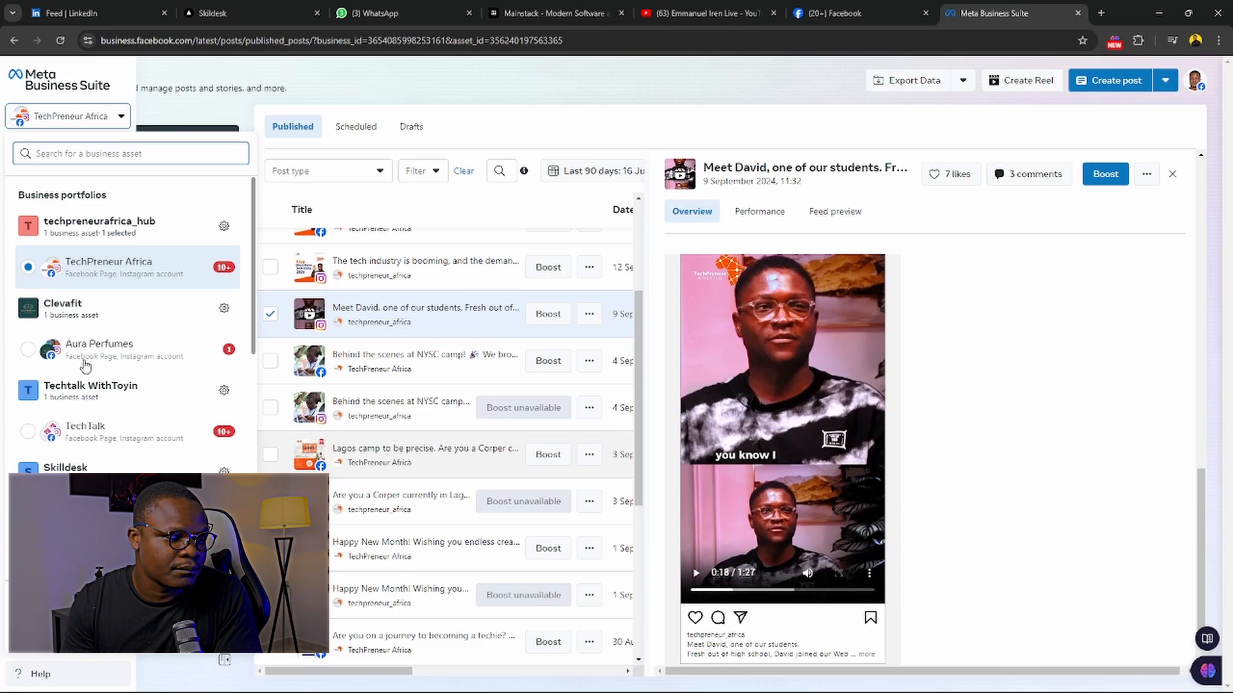
pyautogui.scroll(-2, 96, 375)
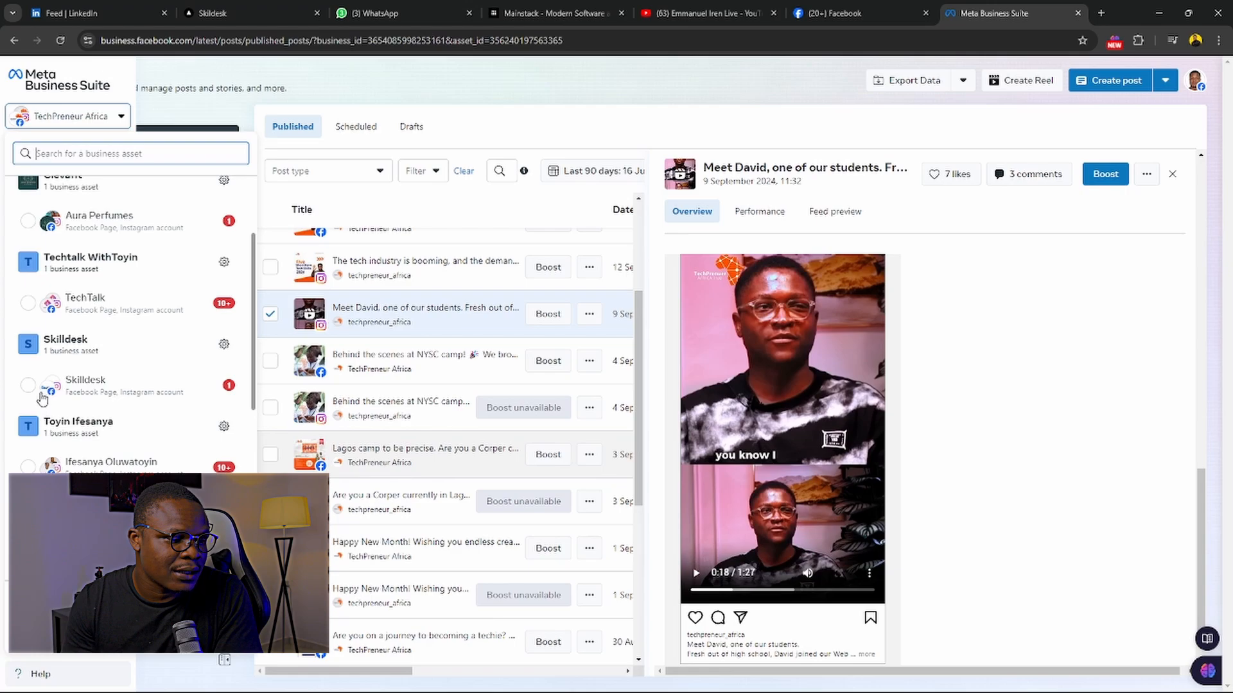
pyautogui.scroll(-2, 101, 455)
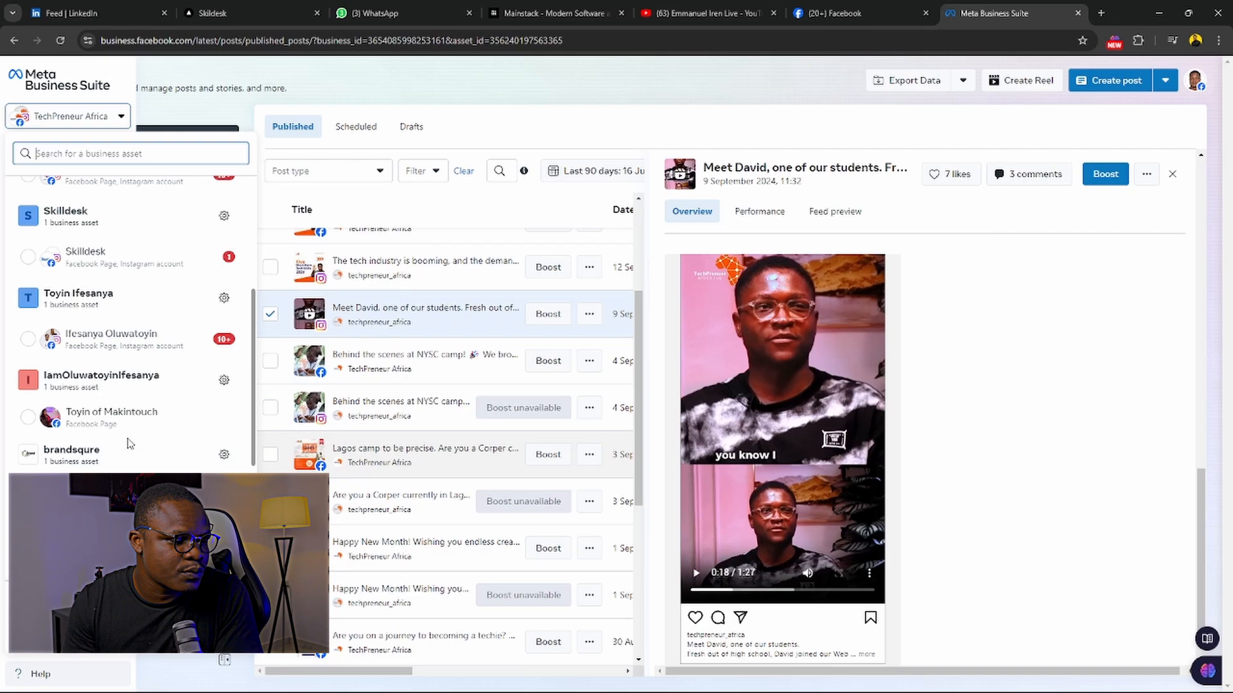
pyautogui.scroll(-1, 168, 330)
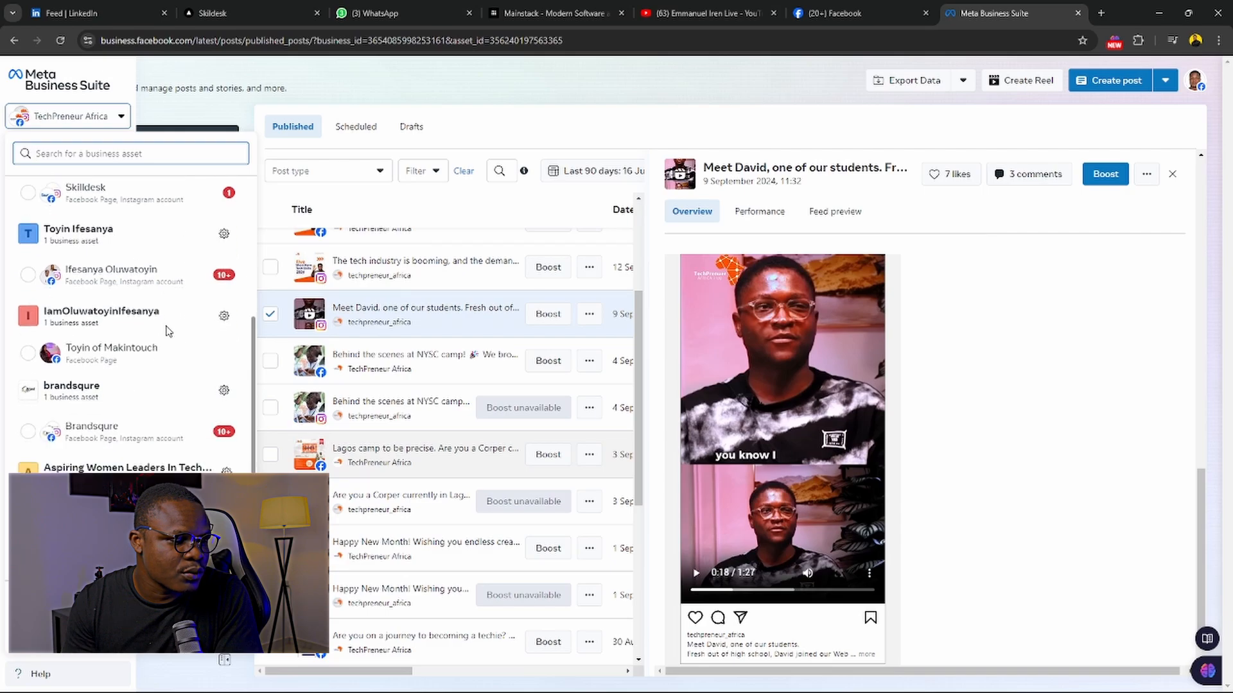
pyautogui.click(103, 436)
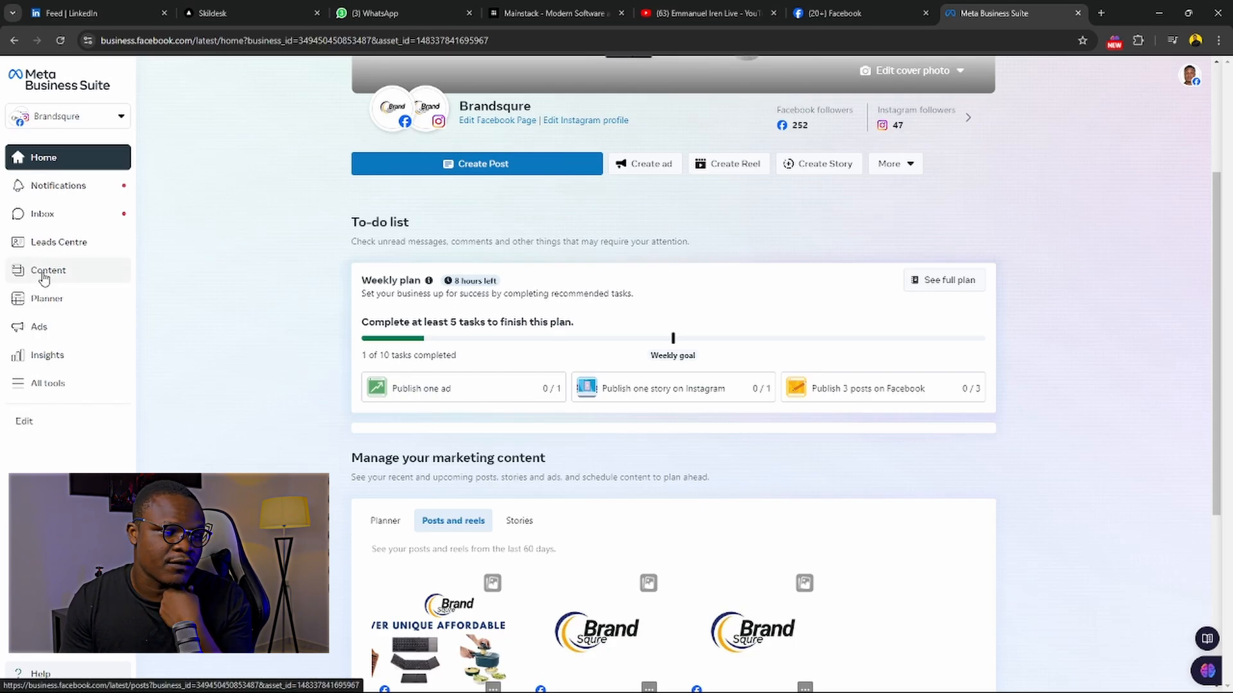
pyautogui.click(44, 272)
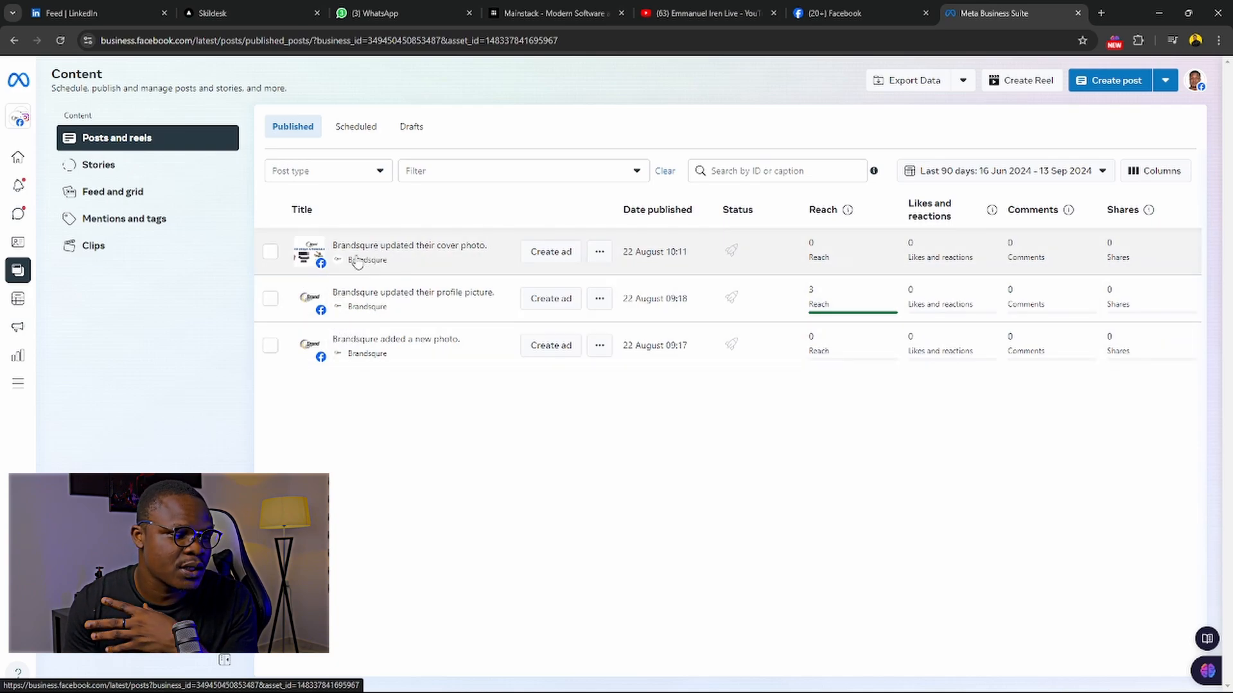
# Step: Open Ads Manager for Brandsqure to view its campaigns and dismiss the ad account spending limit notice
pyautogui.moveTo(14, 211)
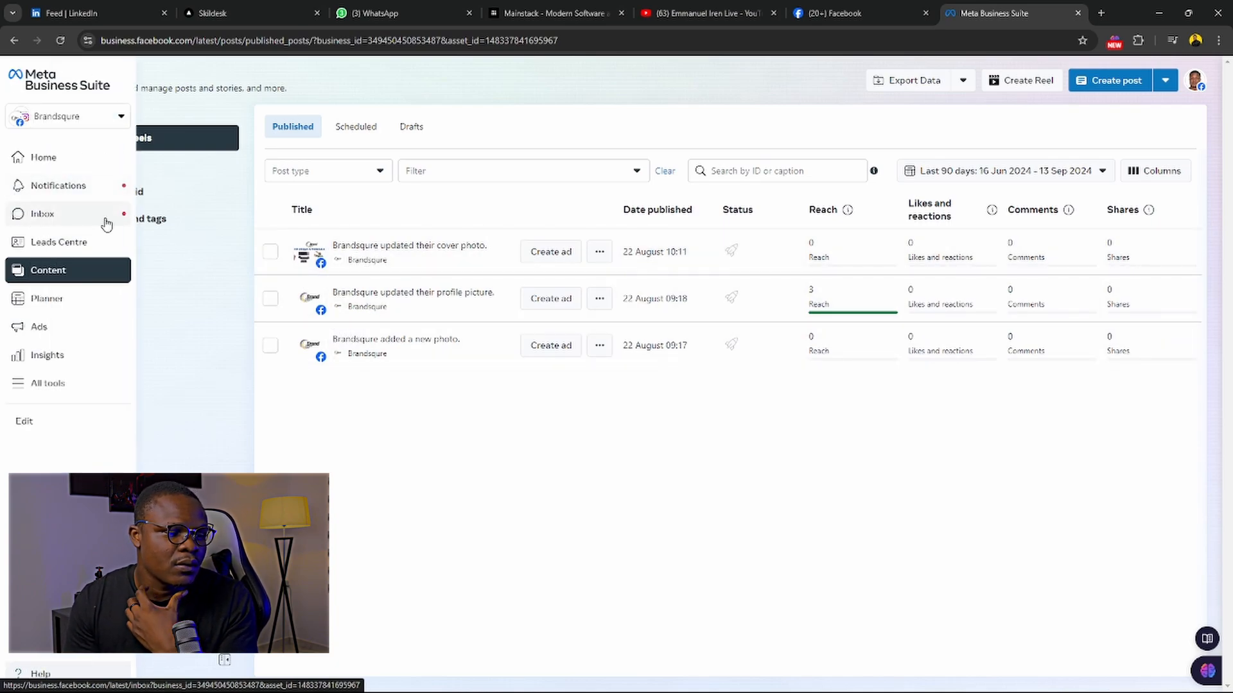
pyautogui.moveTo(19, 353)
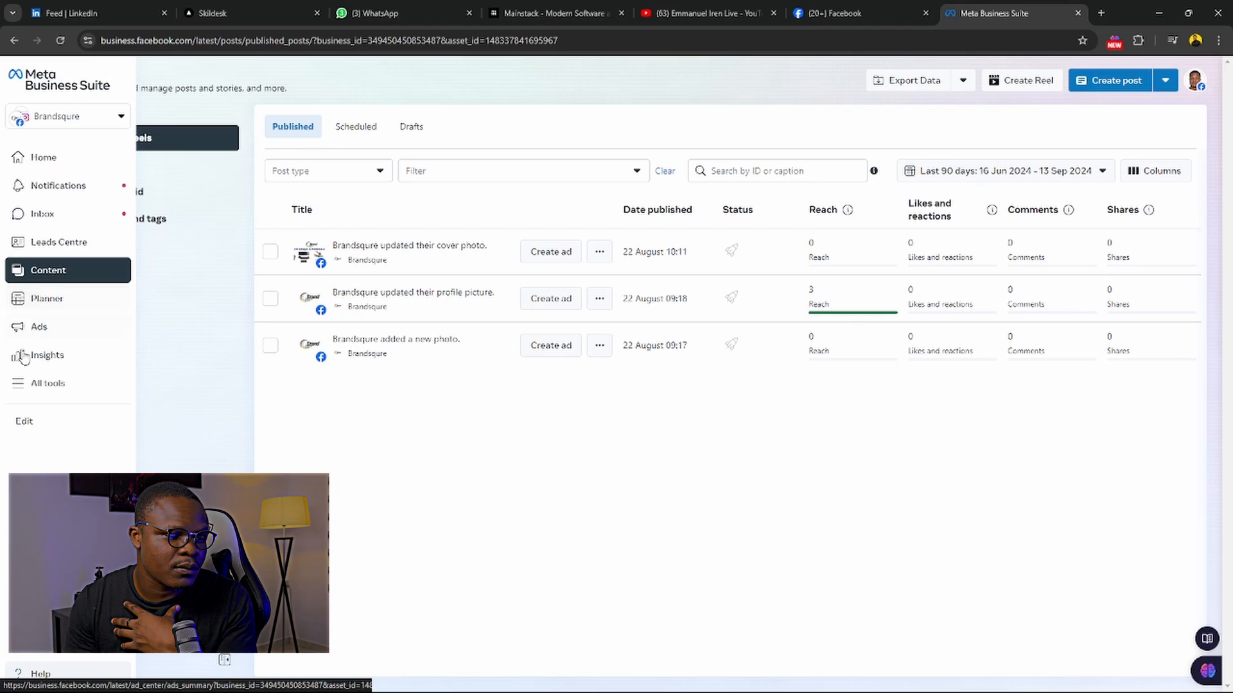
pyautogui.click(54, 385)
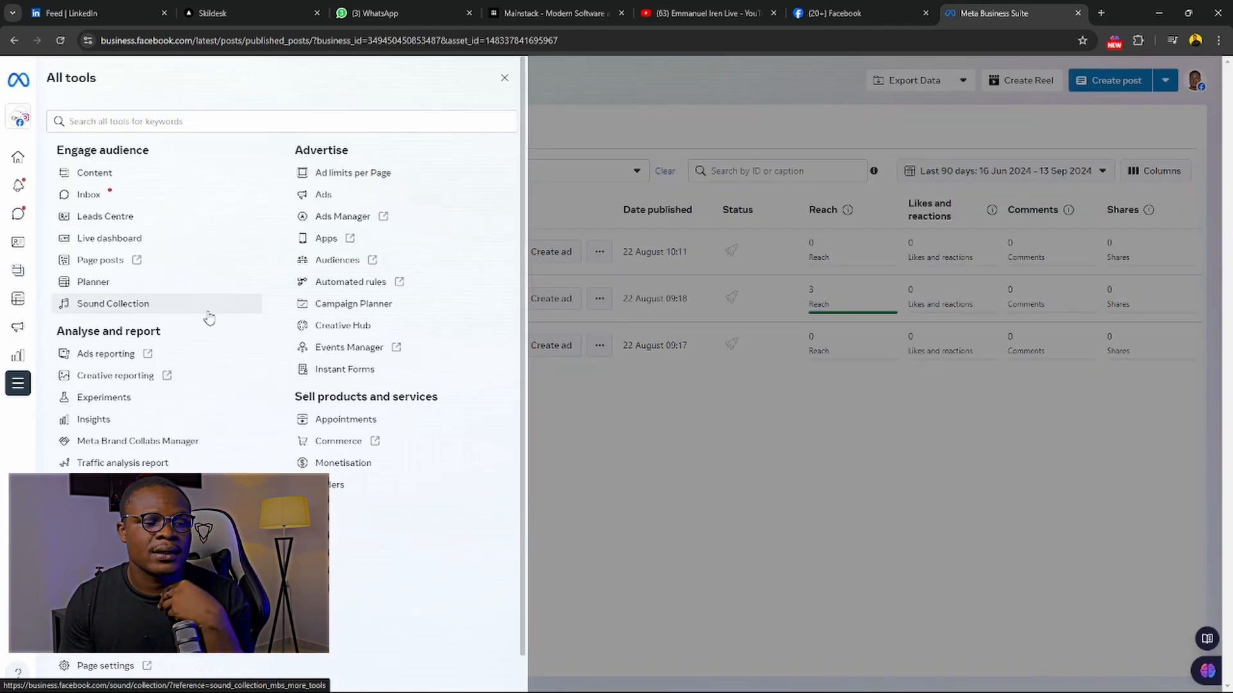
pyautogui.click(347, 218)
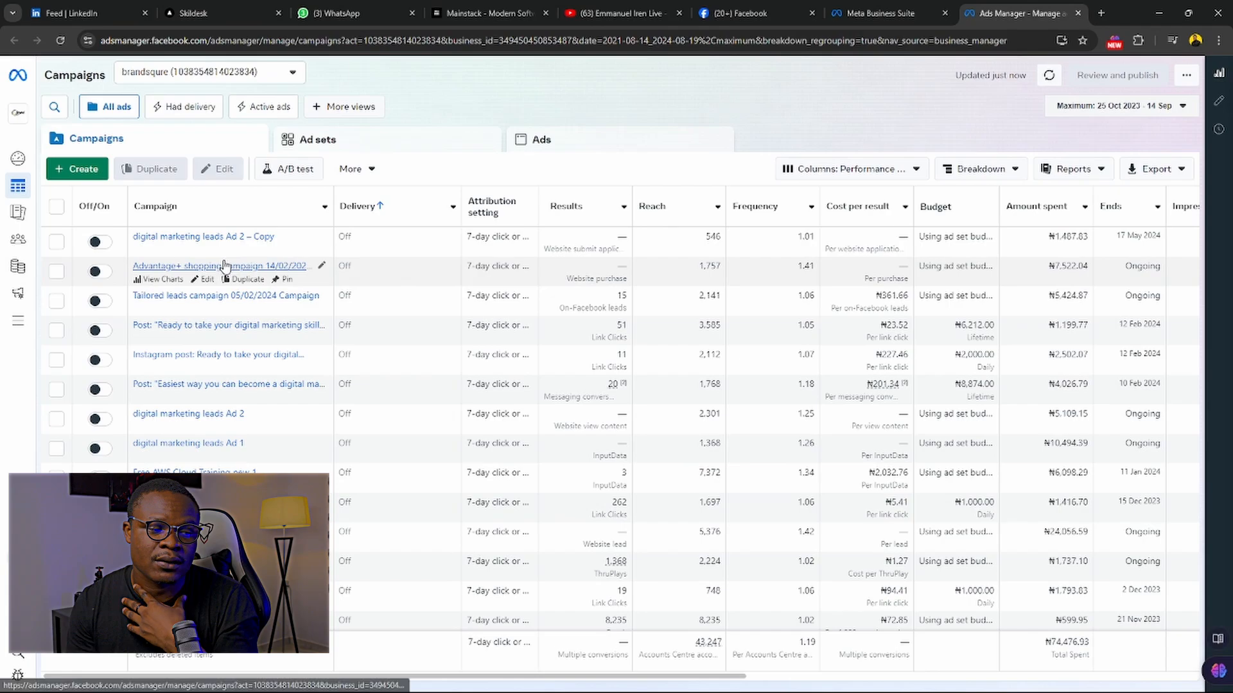
pyautogui.scroll(-1, 252, 386)
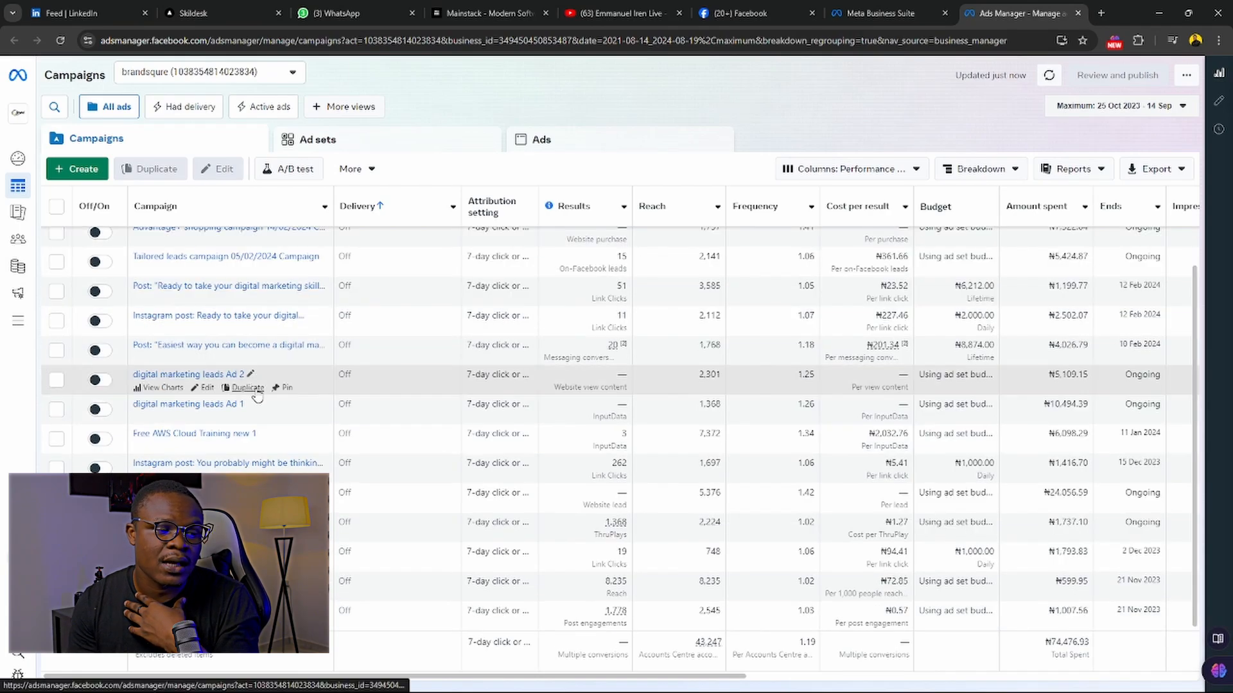
pyautogui.scroll(1, 252, 388)
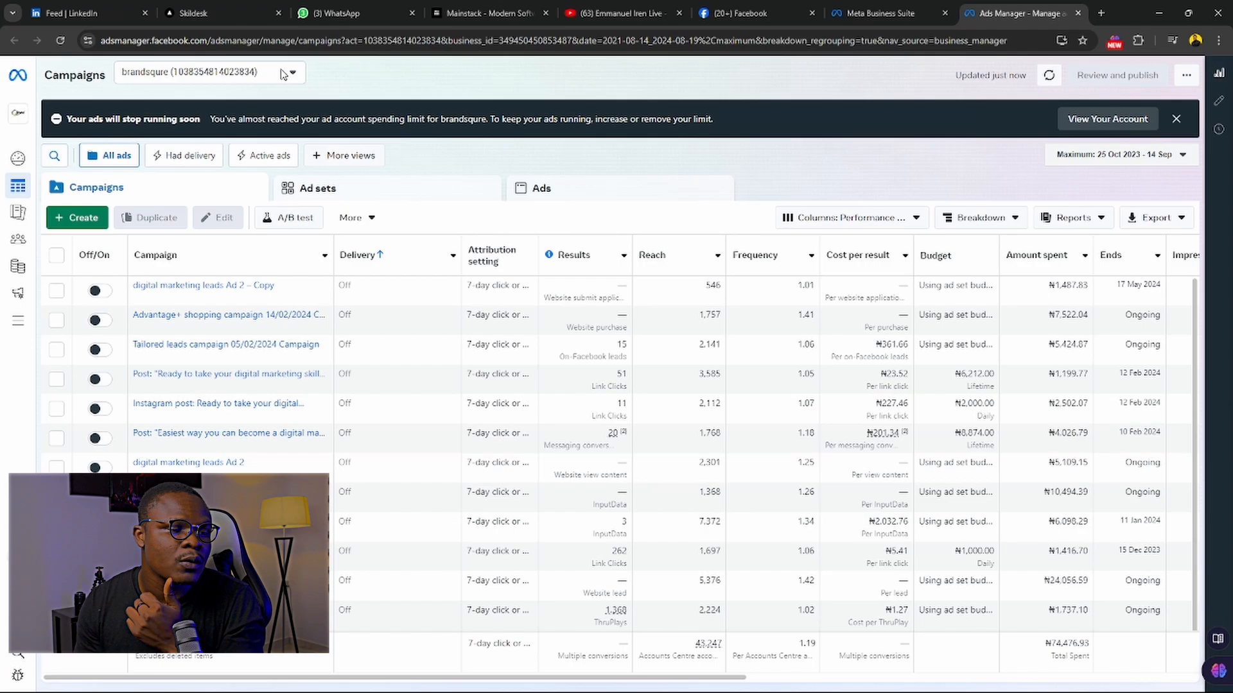
pyautogui.click(1176, 120)
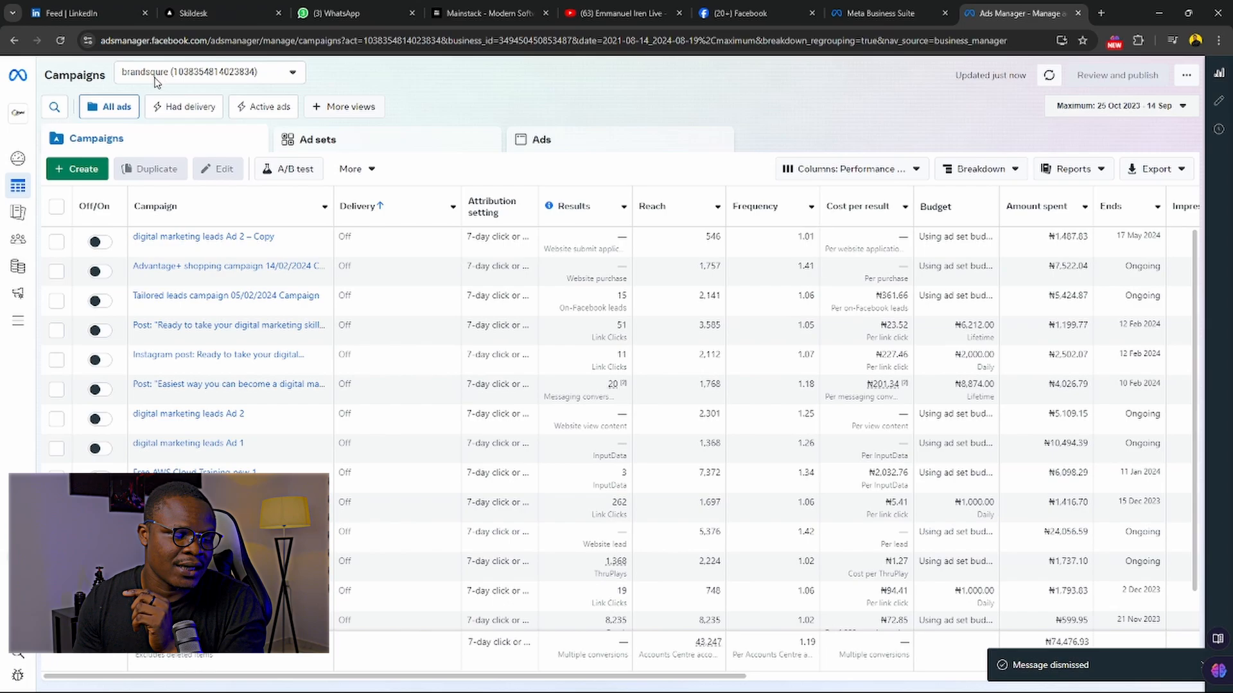
# Step: Check which ad accounts can be selected in Ads Manager and look through the brandsqure campaign list
pyautogui.click(292, 73)
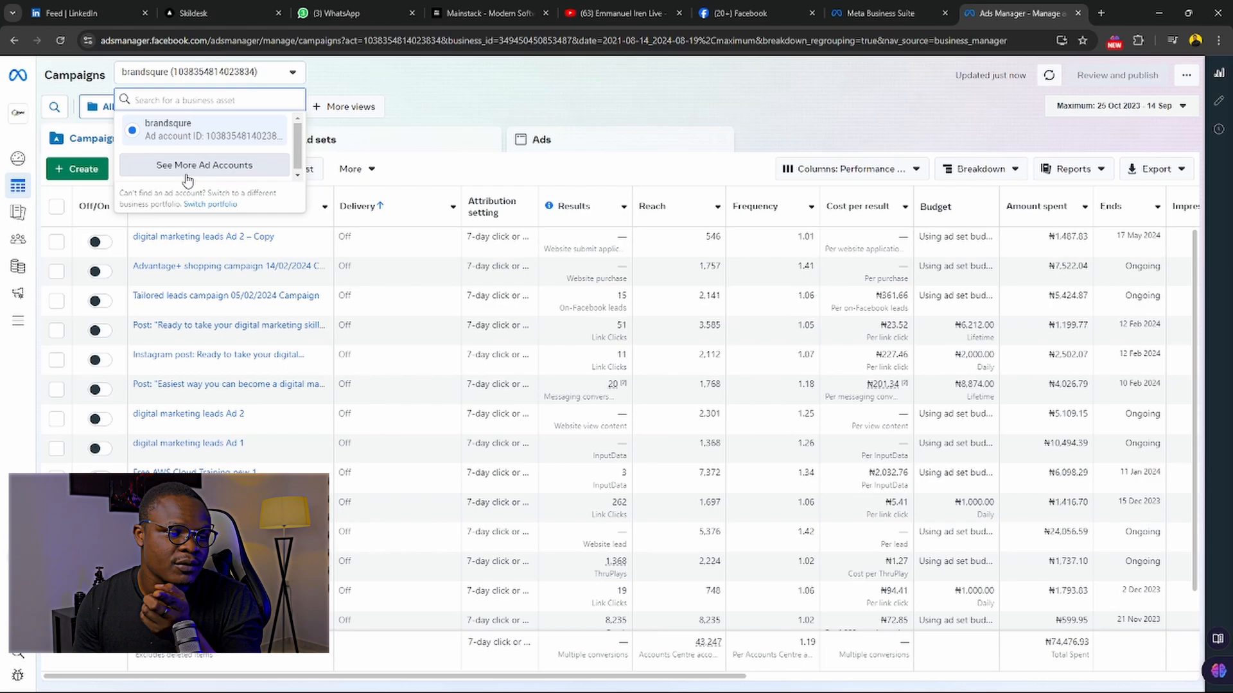
pyautogui.click(434, 100)
pyautogui.moveTo(221, 416)
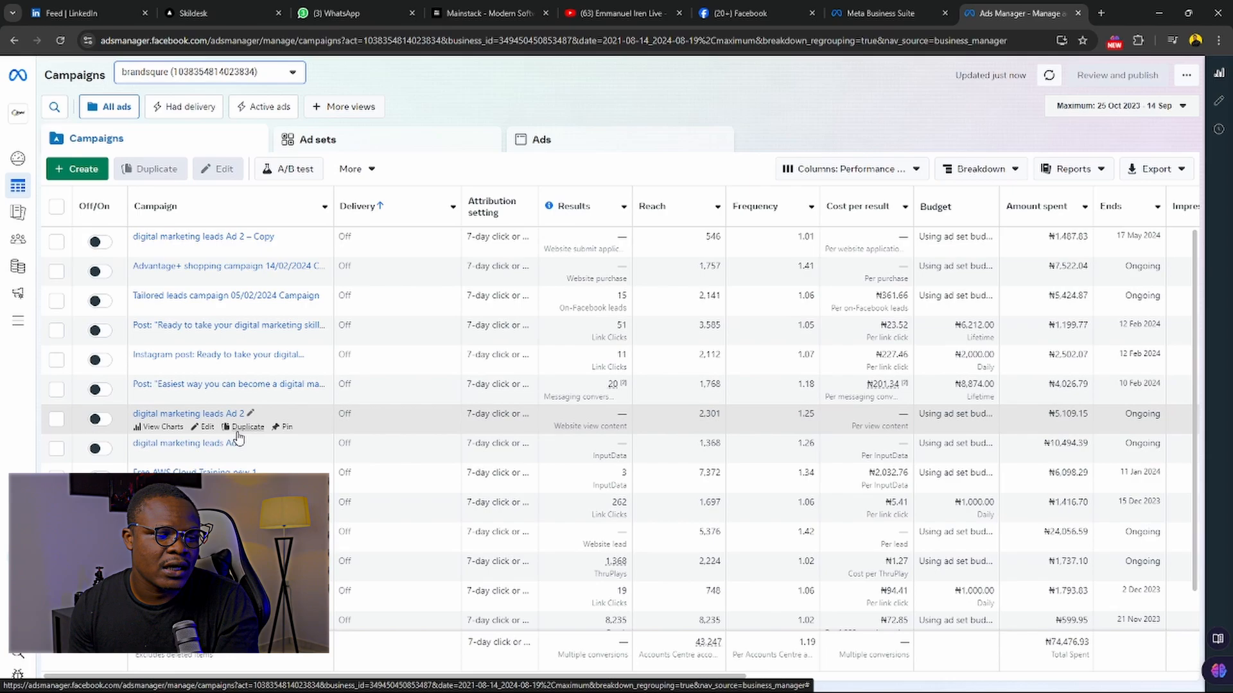
pyautogui.scroll(-2, 276, 347)
pyautogui.scroll(2, 270, 556)
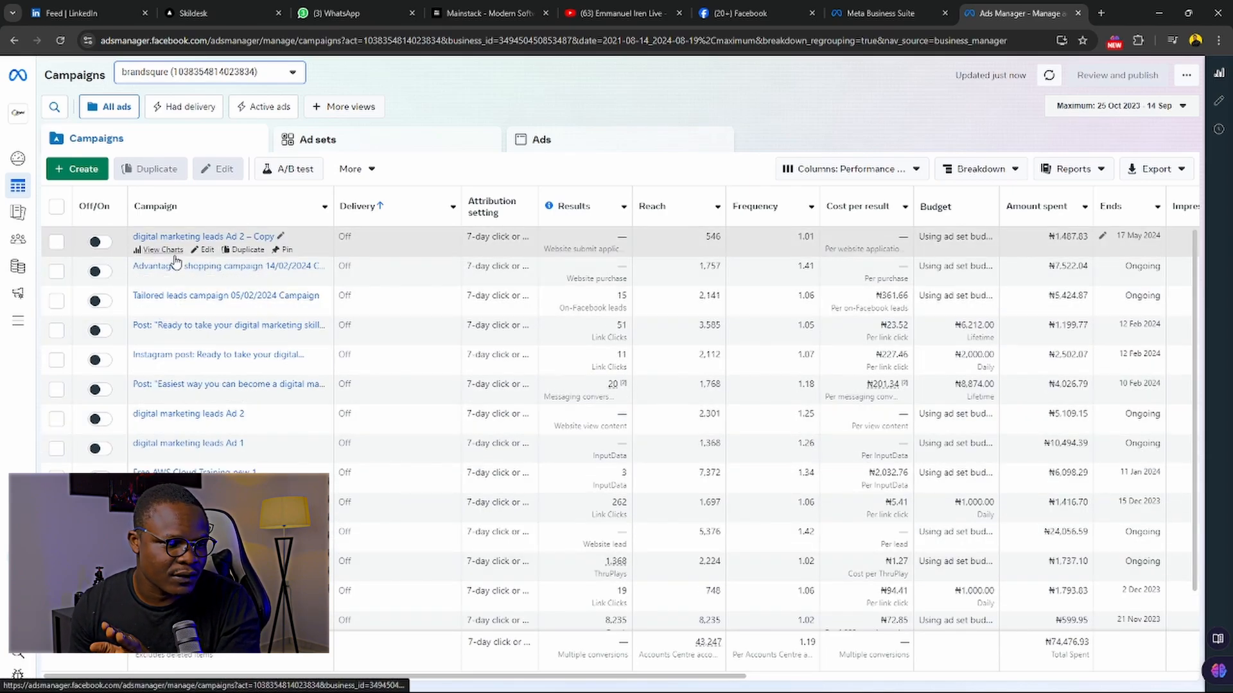
pyautogui.scroll(-2, 180, 359)
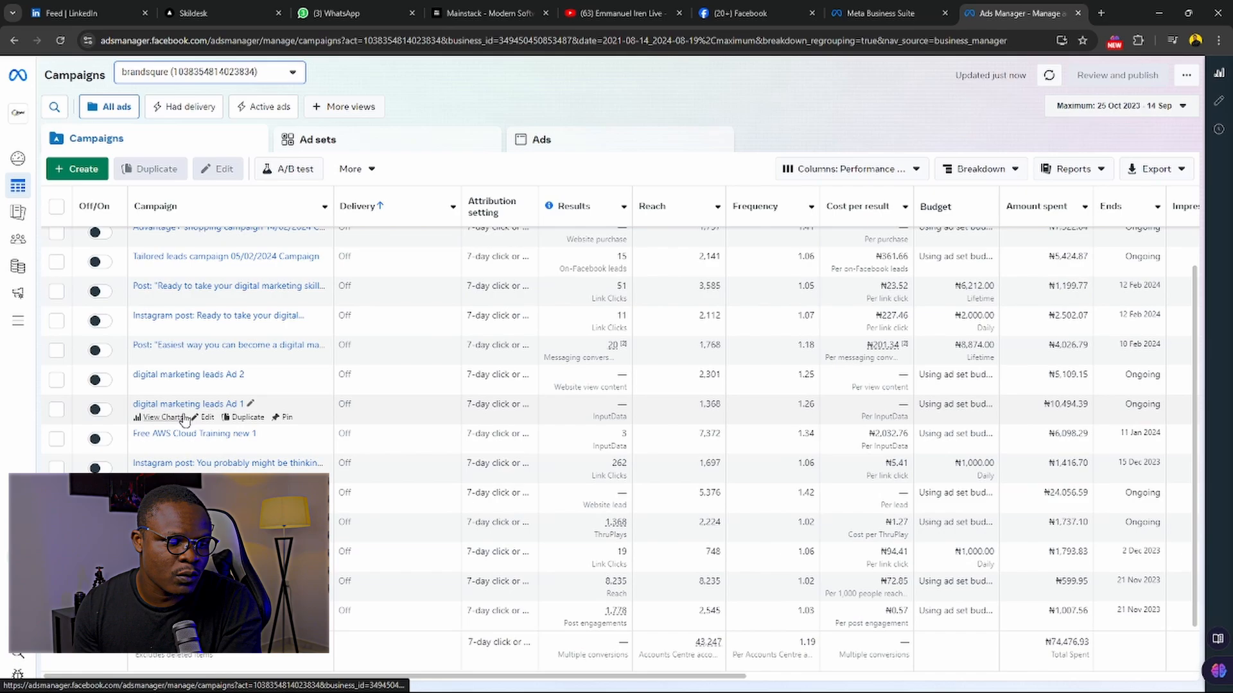
pyautogui.scroll(2, 95, 283)
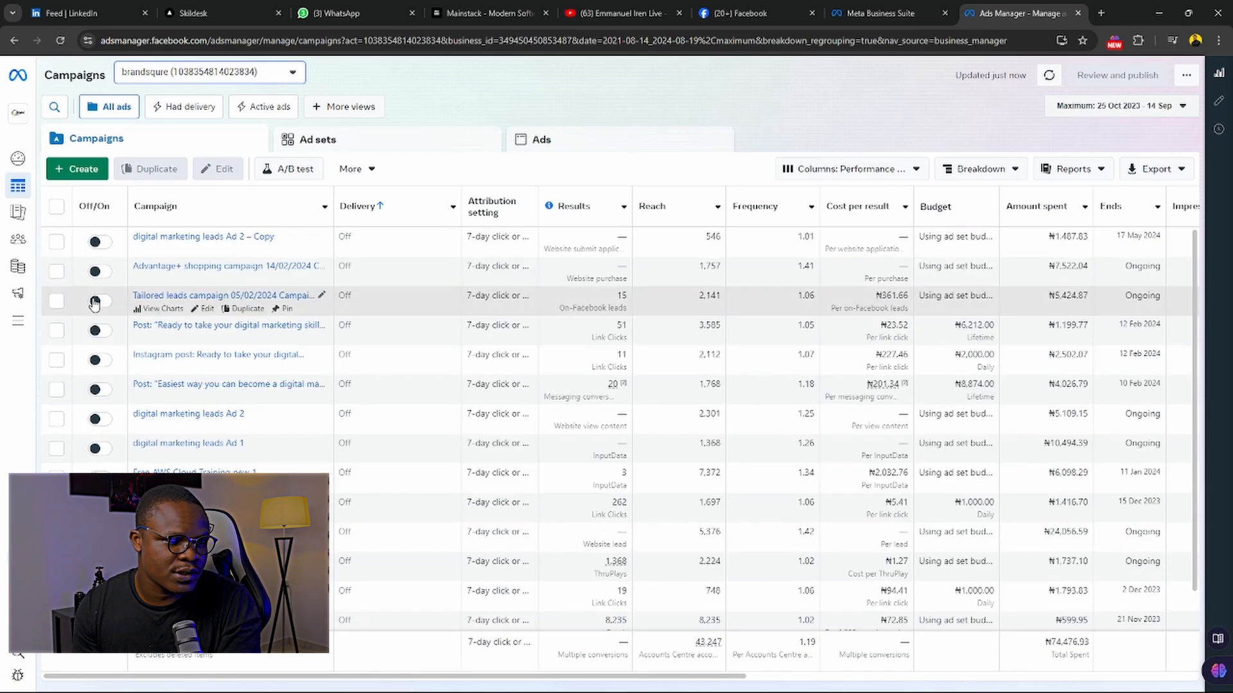
# Step: Turn on the campaign "digital marketing leads Ad 2 – Copy"
pyautogui.moveTo(116, 268)
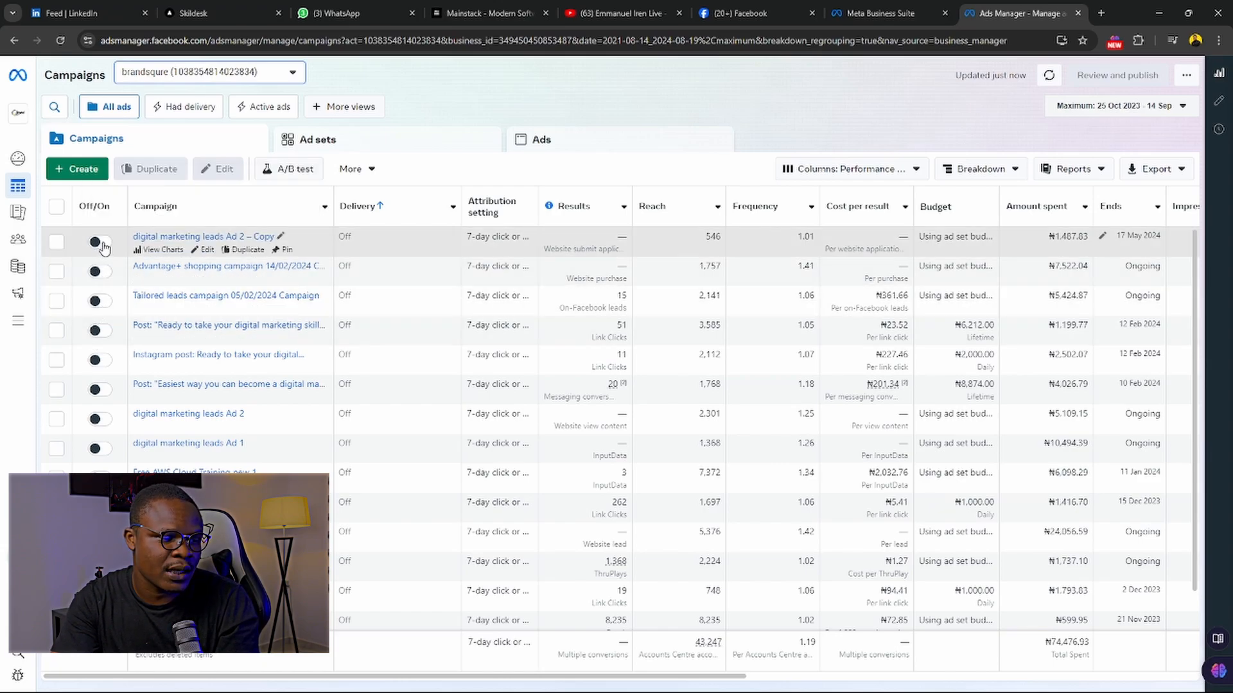
pyautogui.click(103, 244)
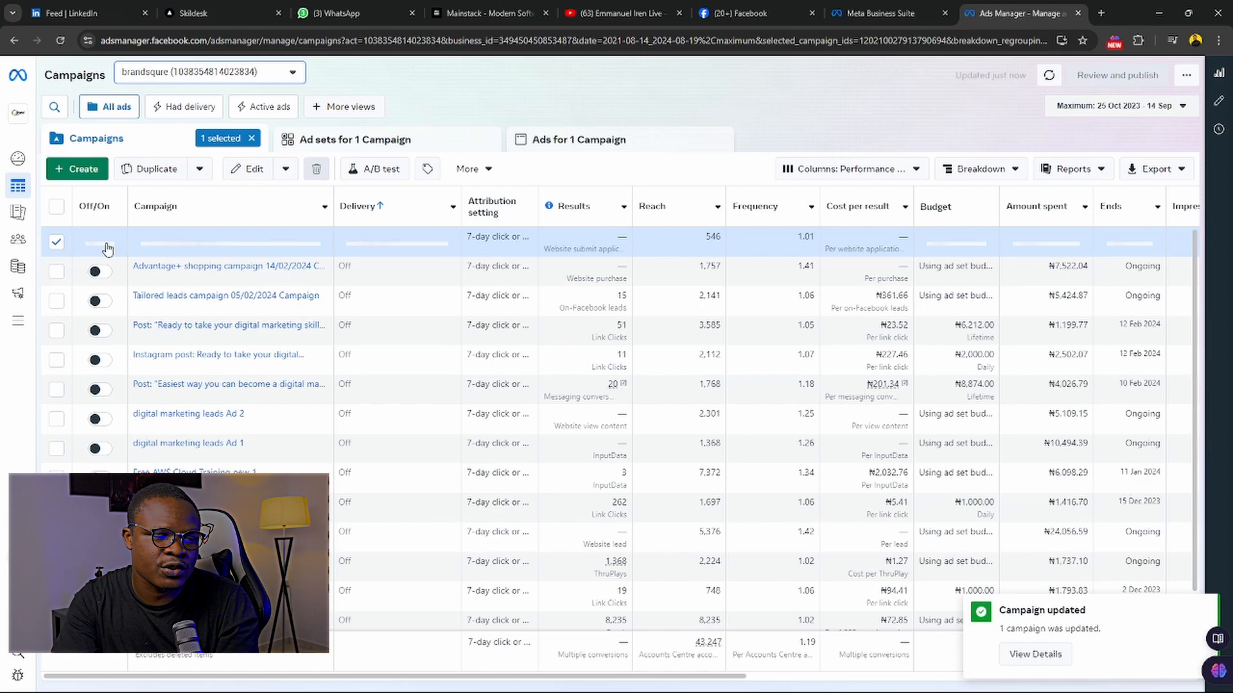
pyautogui.moveTo(106, 250)
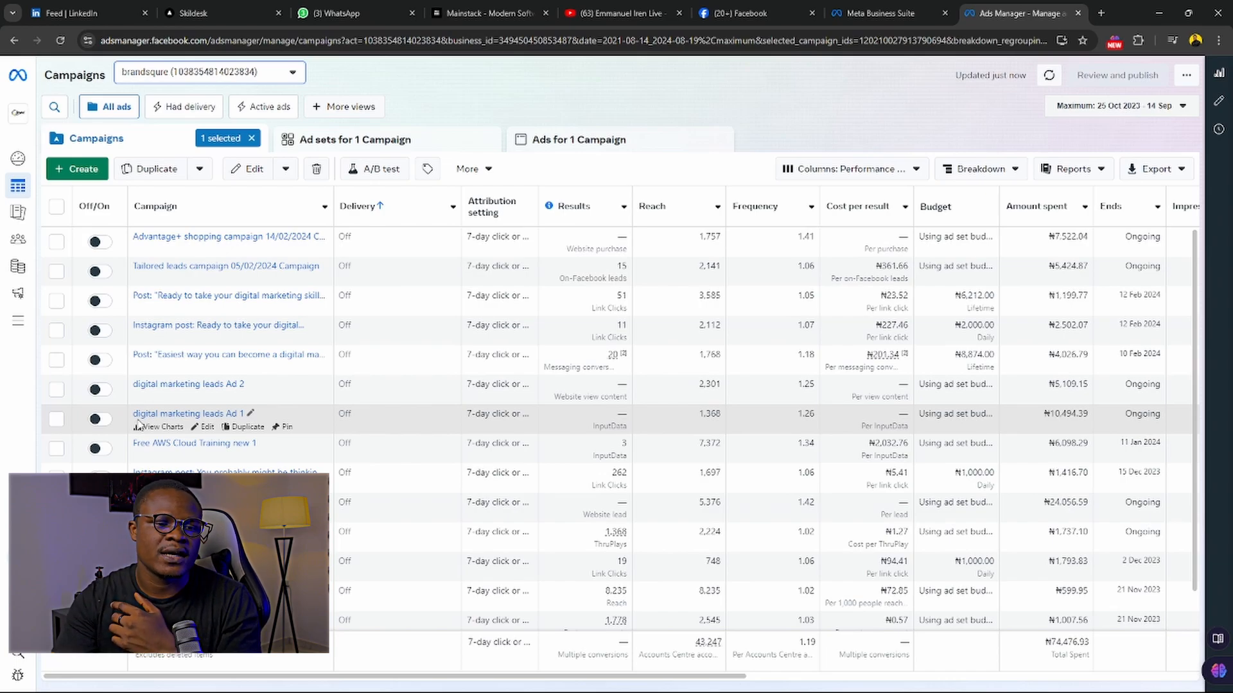
# Step: Switch from Ads Manager to Canva and bring up the TY EXPERIMENT design
pyautogui.click(1148, 13)
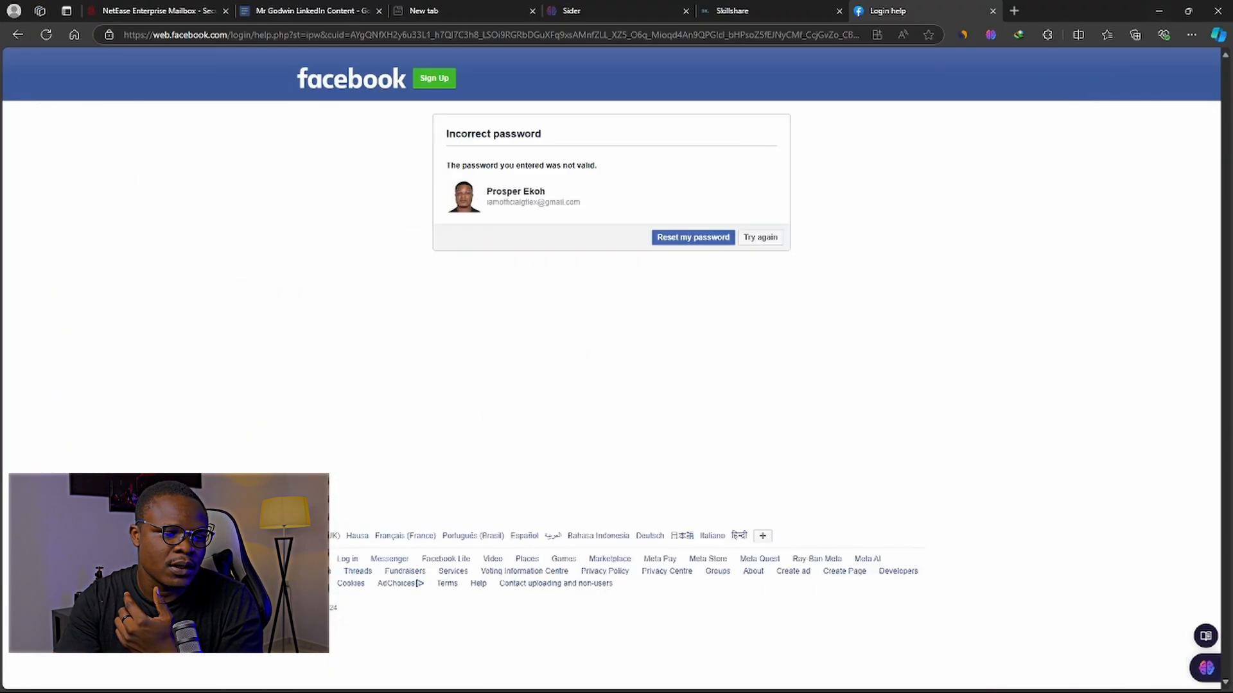
pyautogui.moveTo(906, 674)
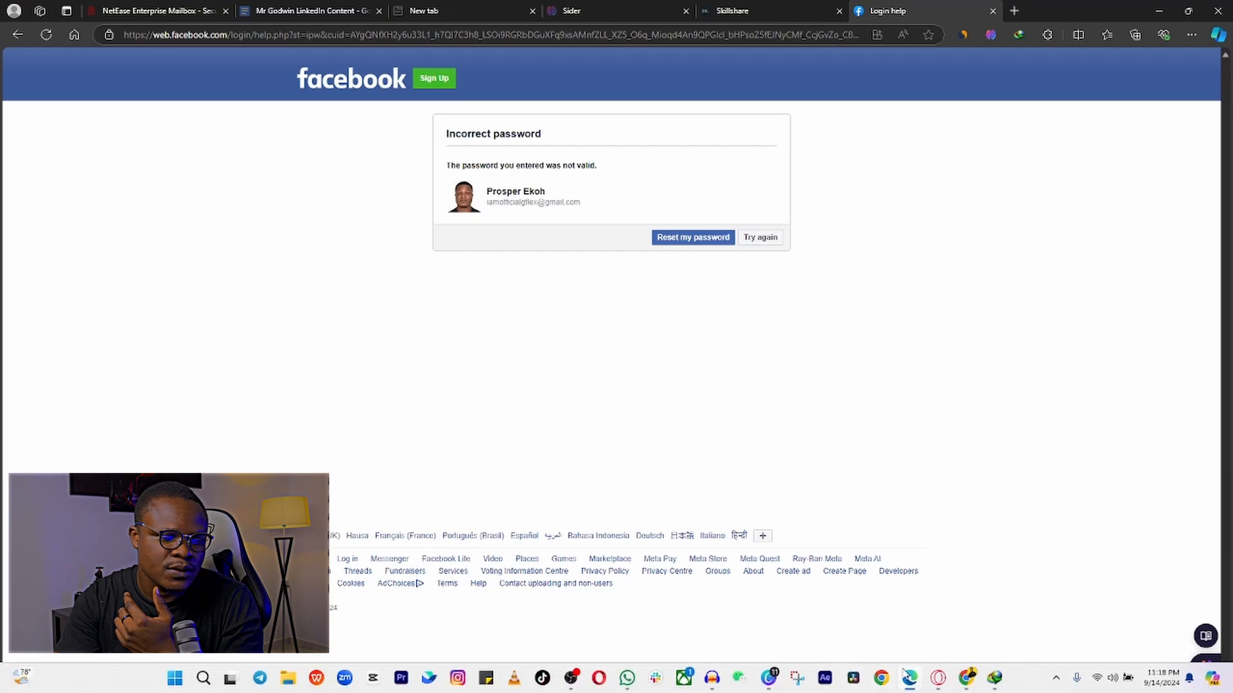
pyautogui.click(781, 681)
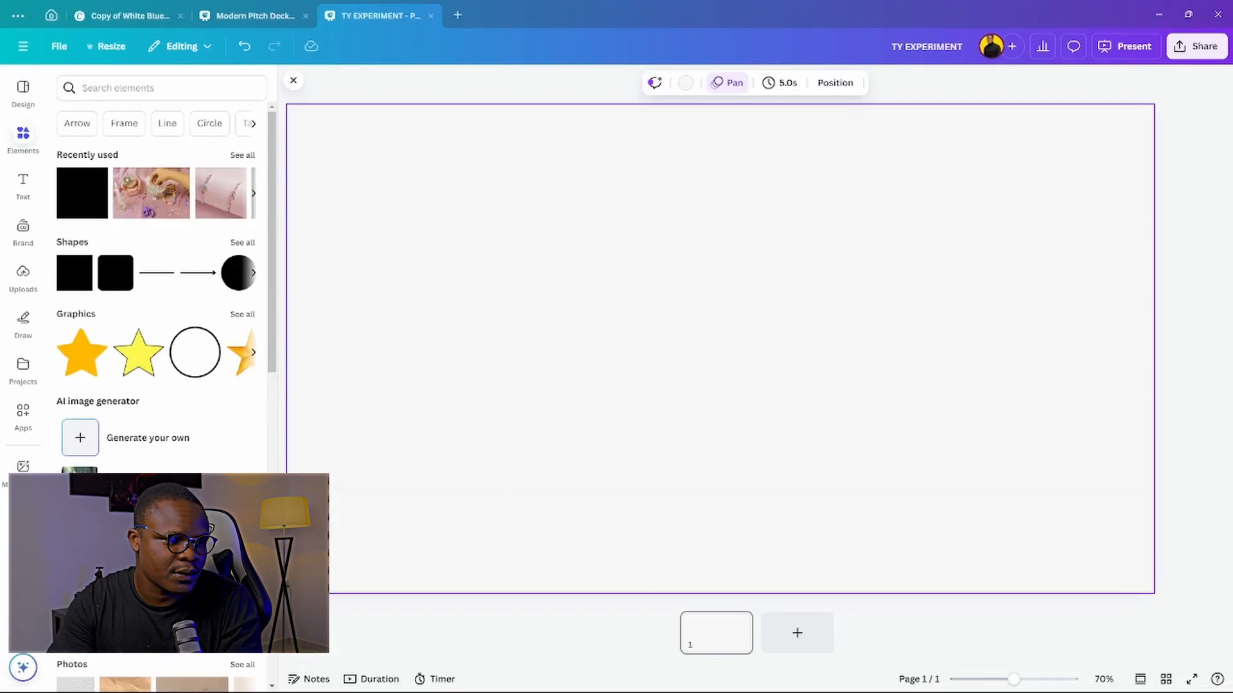
# Step: Add a yellow square to the empty page and enlarge it into a wide rectangle near the page's centre
pyautogui.click(84, 201)
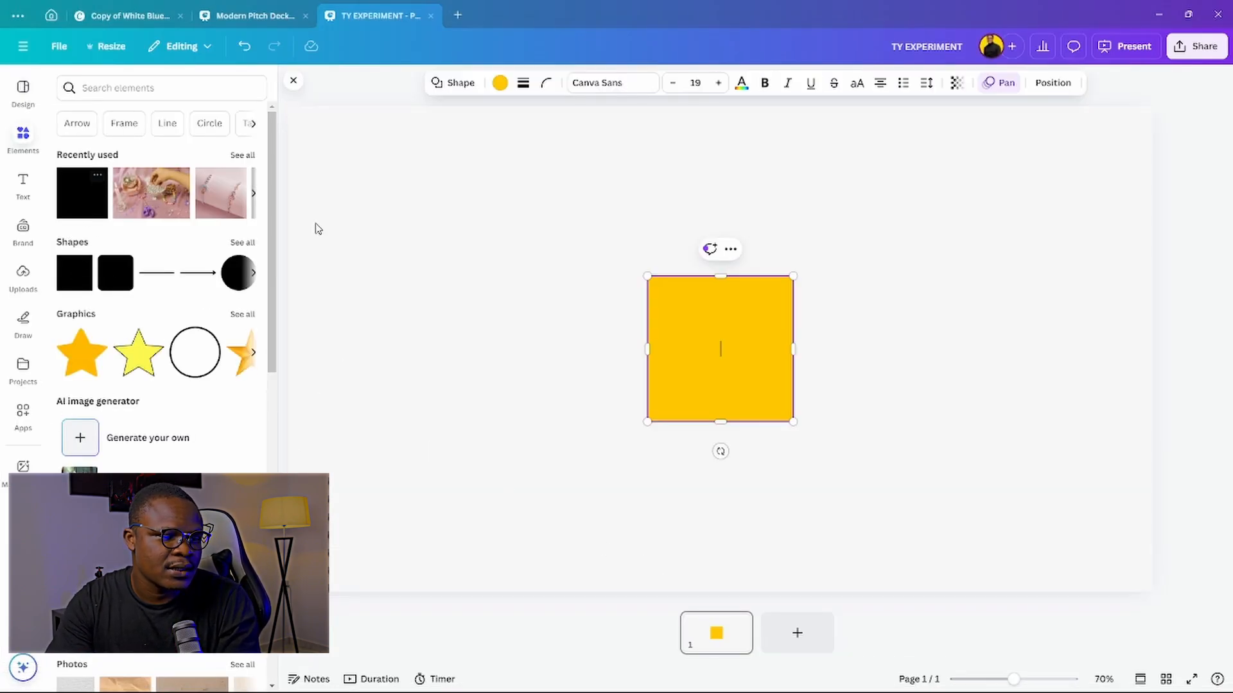
pyautogui.moveTo(738, 322); pyautogui.dragTo(746, 315)
pyautogui.moveTo(801, 270); pyautogui.dragTo(968, 163)
pyautogui.moveTo(880, 239); pyautogui.dragTo(809, 278)
pyautogui.click(992, 257)
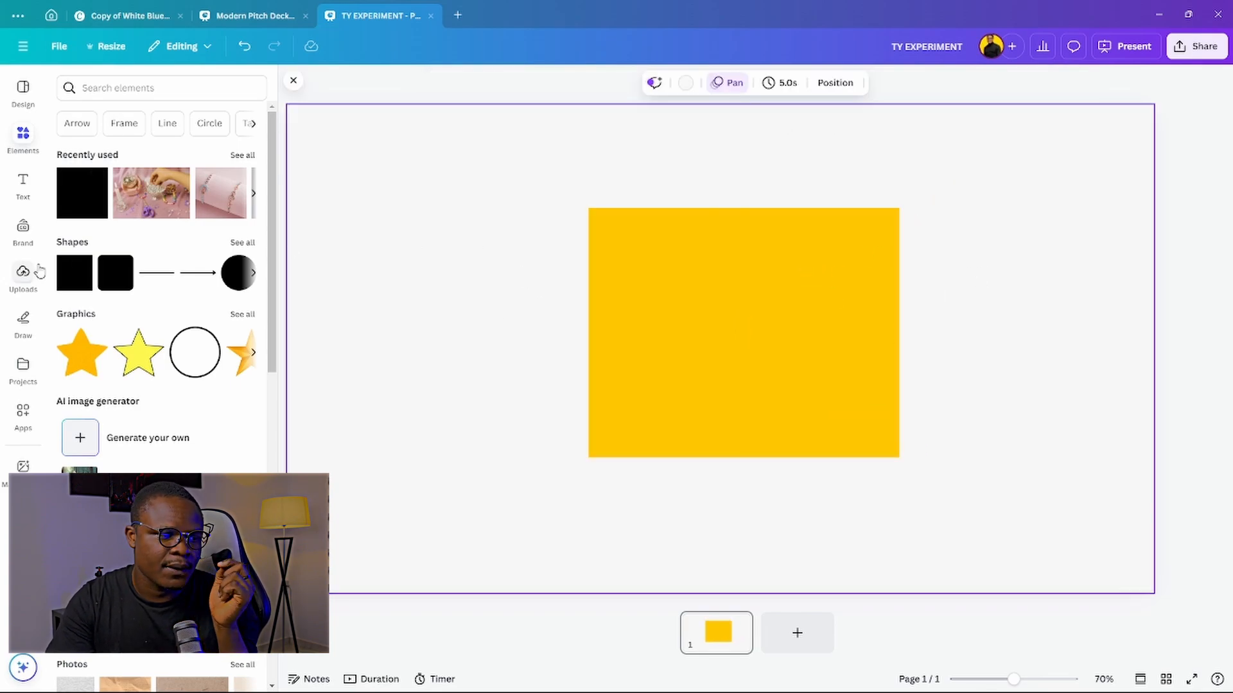
# Step: Add a subheading reading "AD CAMPEIGN" and centre it horizontally on the yellow rectangle
pyautogui.click(23, 184)
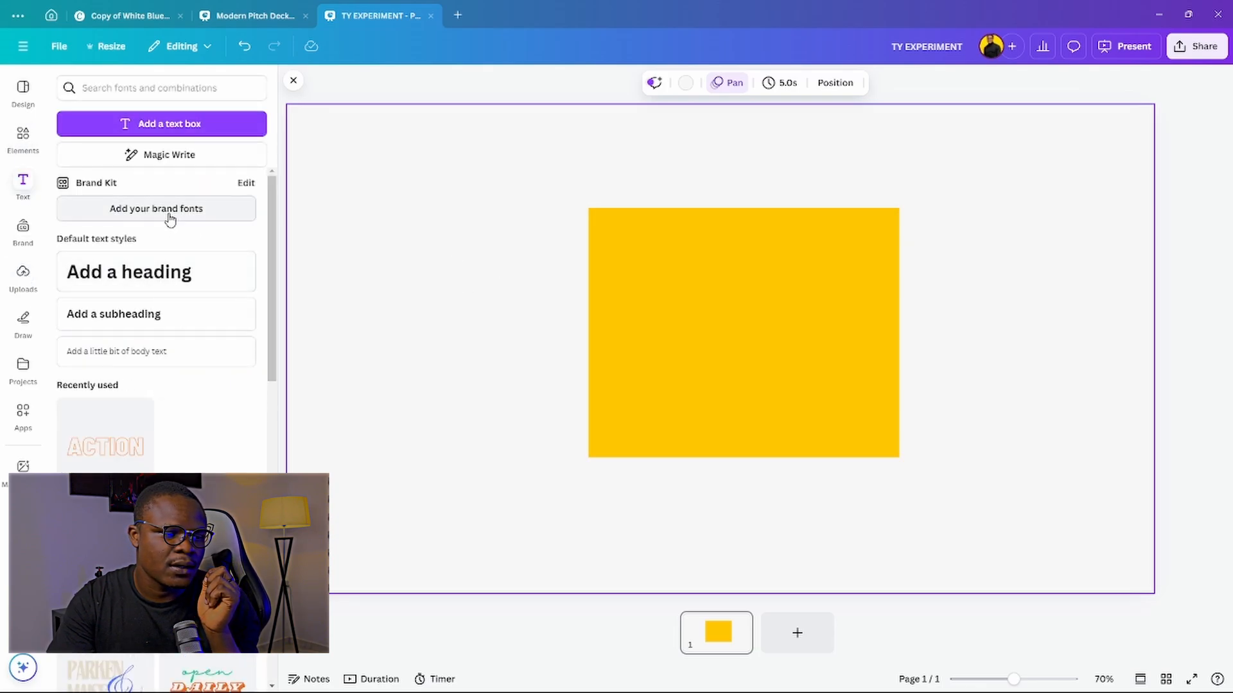
pyautogui.click(170, 213)
pyautogui.click(908, 160)
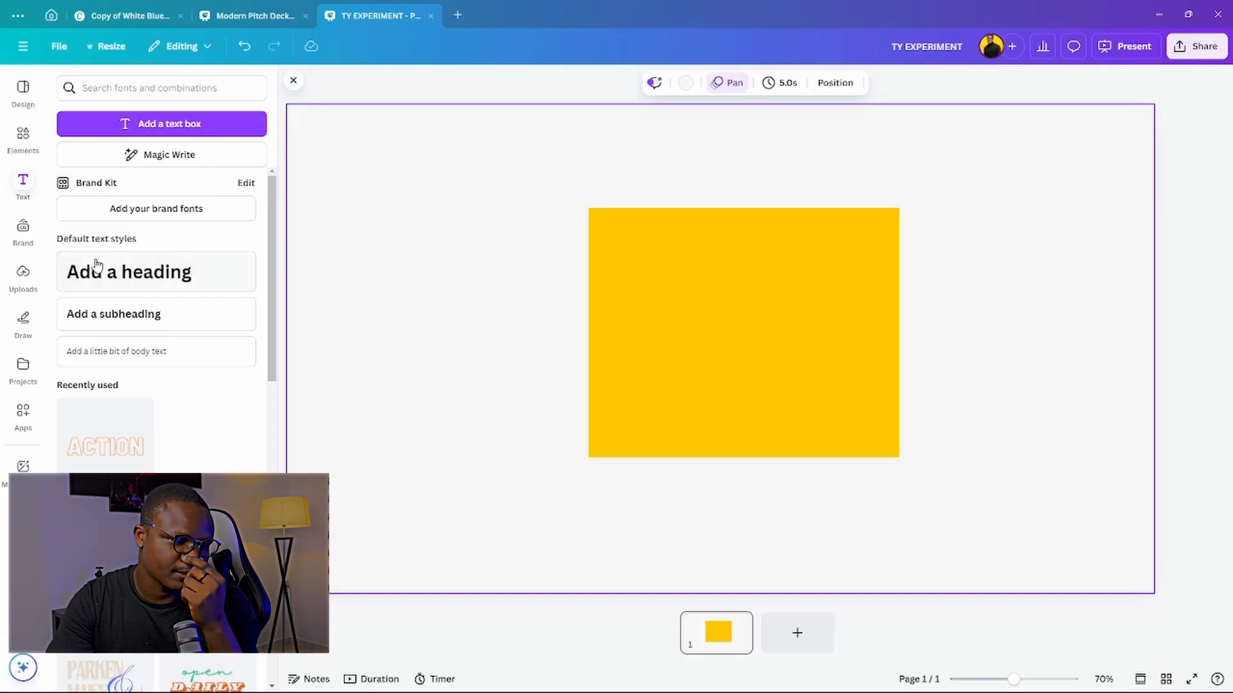
pyautogui.click(120, 317)
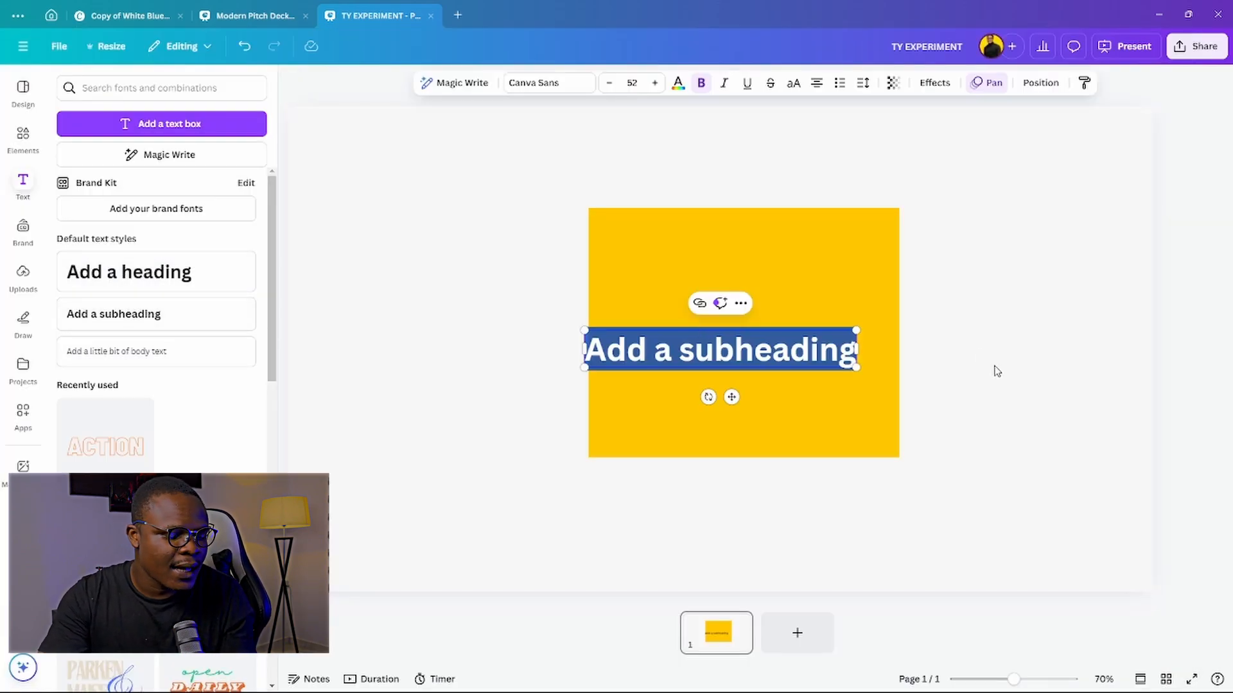
pyautogui.write('AD')
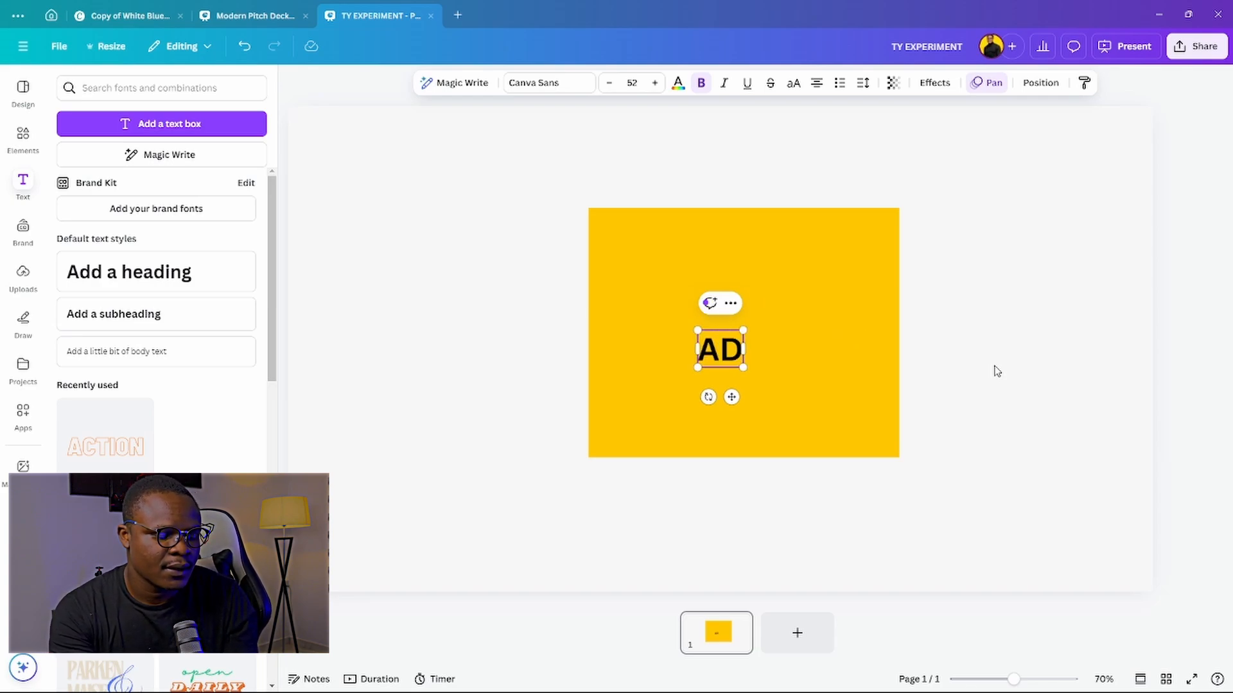
pyautogui.write(' CA')
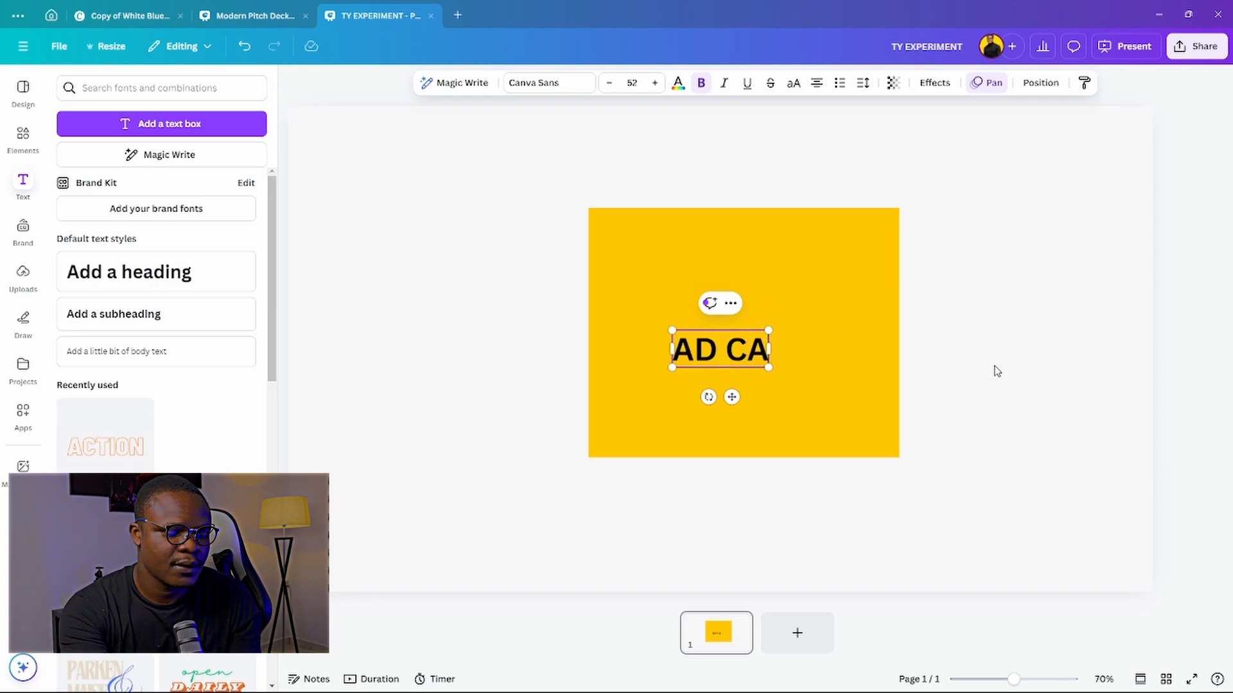
pyautogui.write('MP')
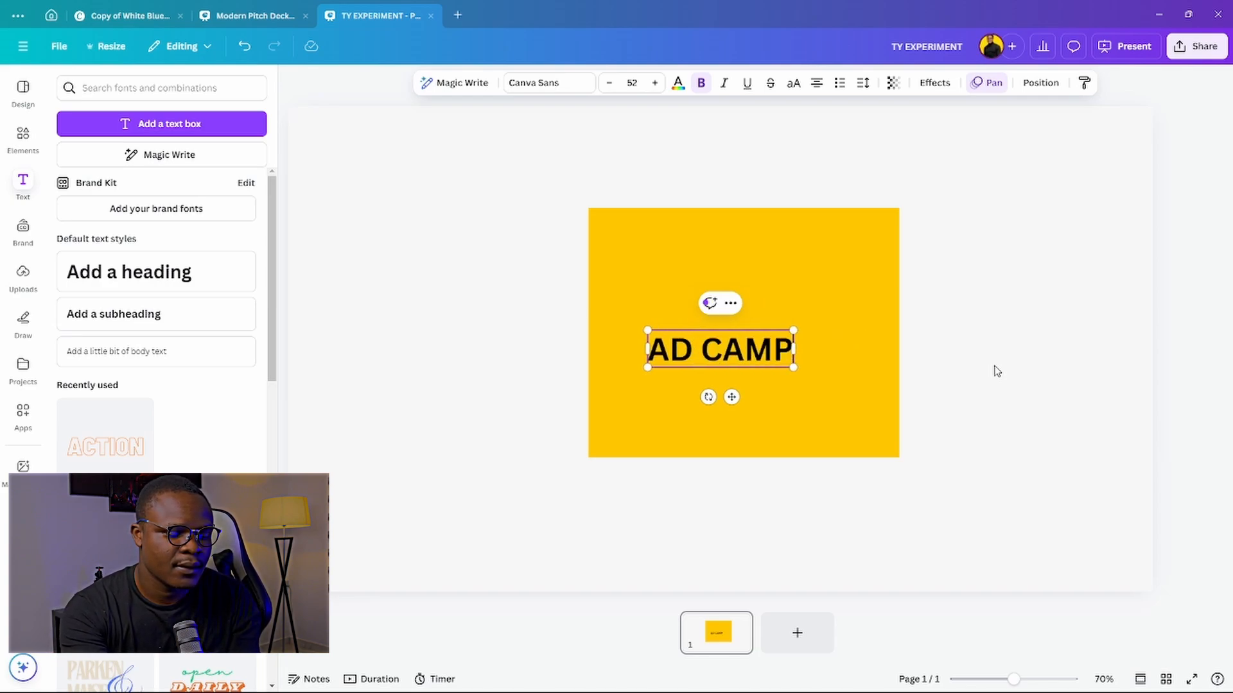
pyautogui.write('EIGN')
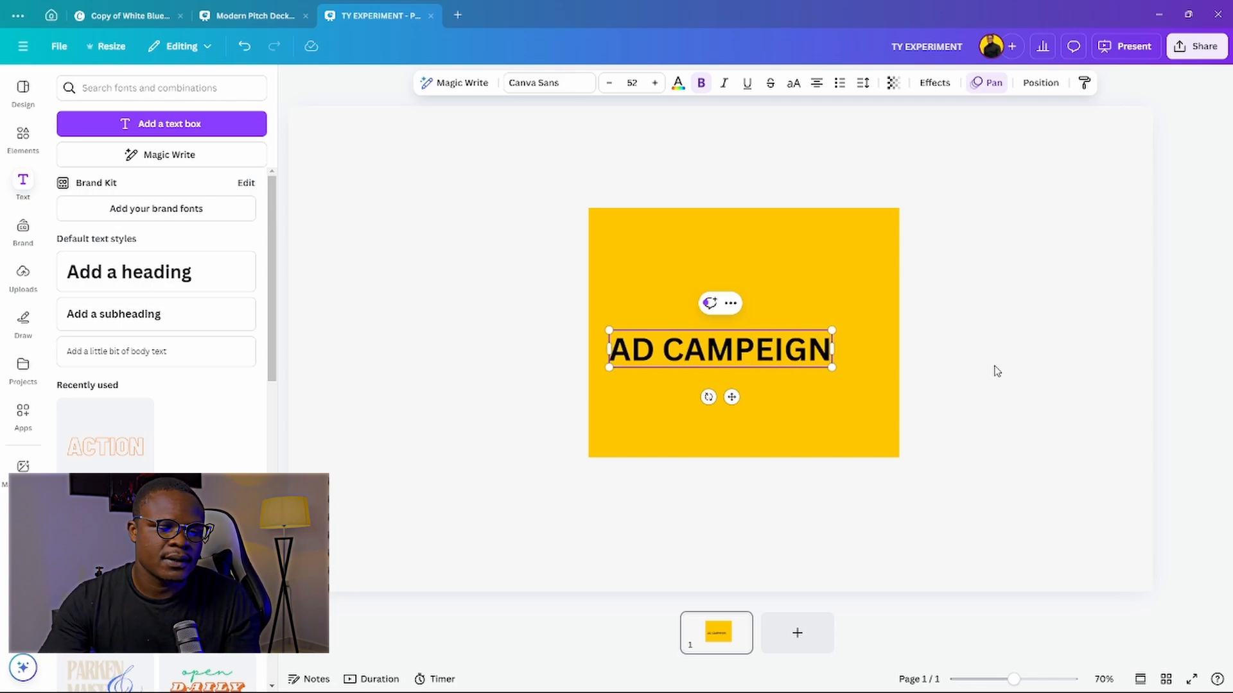
pyautogui.click(861, 351)
pyautogui.moveTo(758, 353); pyautogui.dragTo(783, 344)
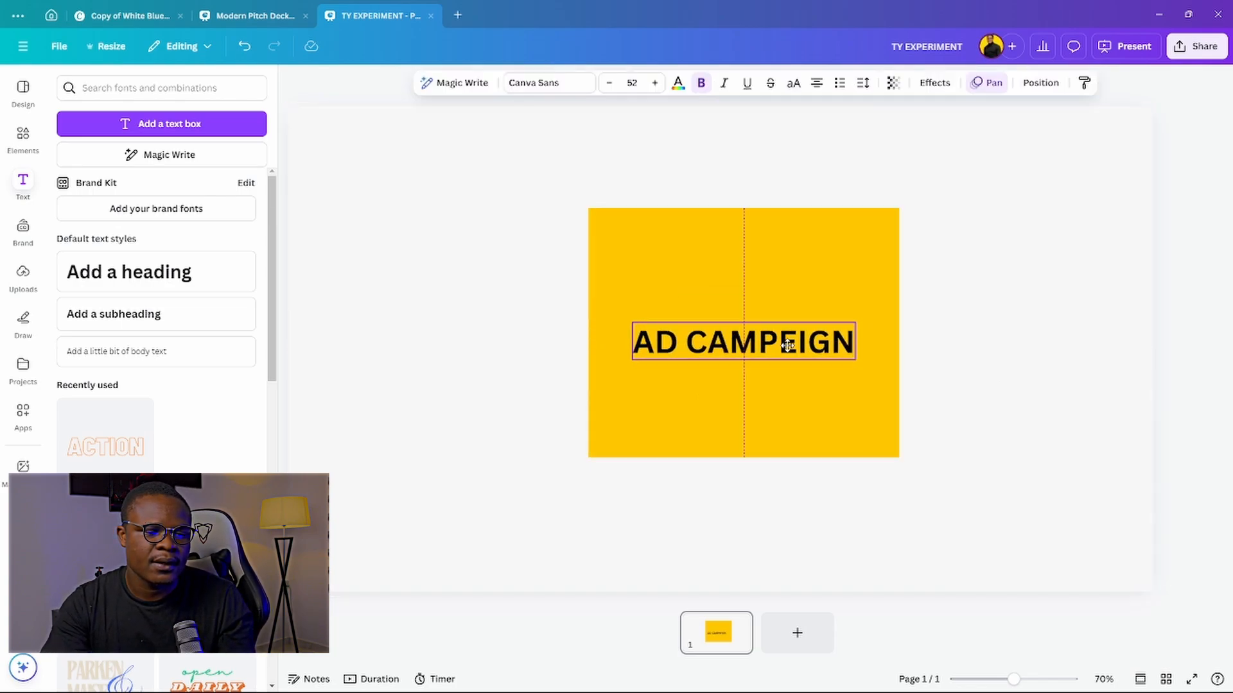
pyautogui.click(992, 315)
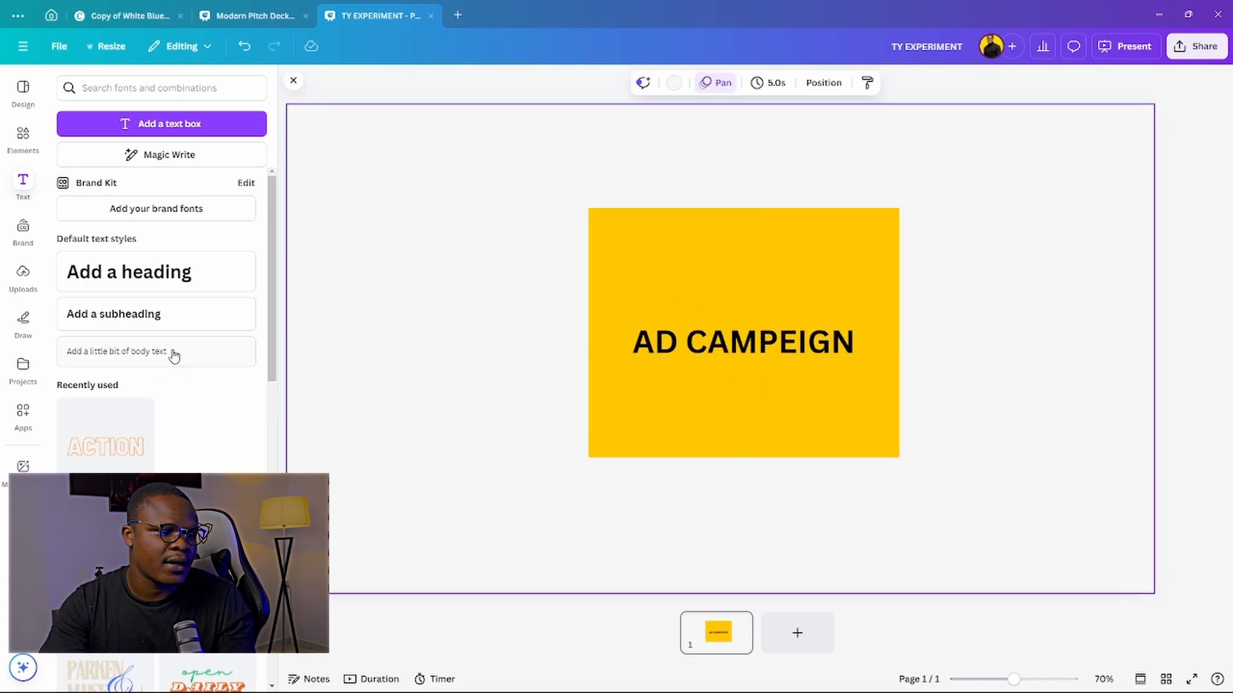
# Step: Add a second square beside the yellow rectangle, enlarge it and recolour it blue
pyautogui.click(24, 138)
pyautogui.click(79, 282)
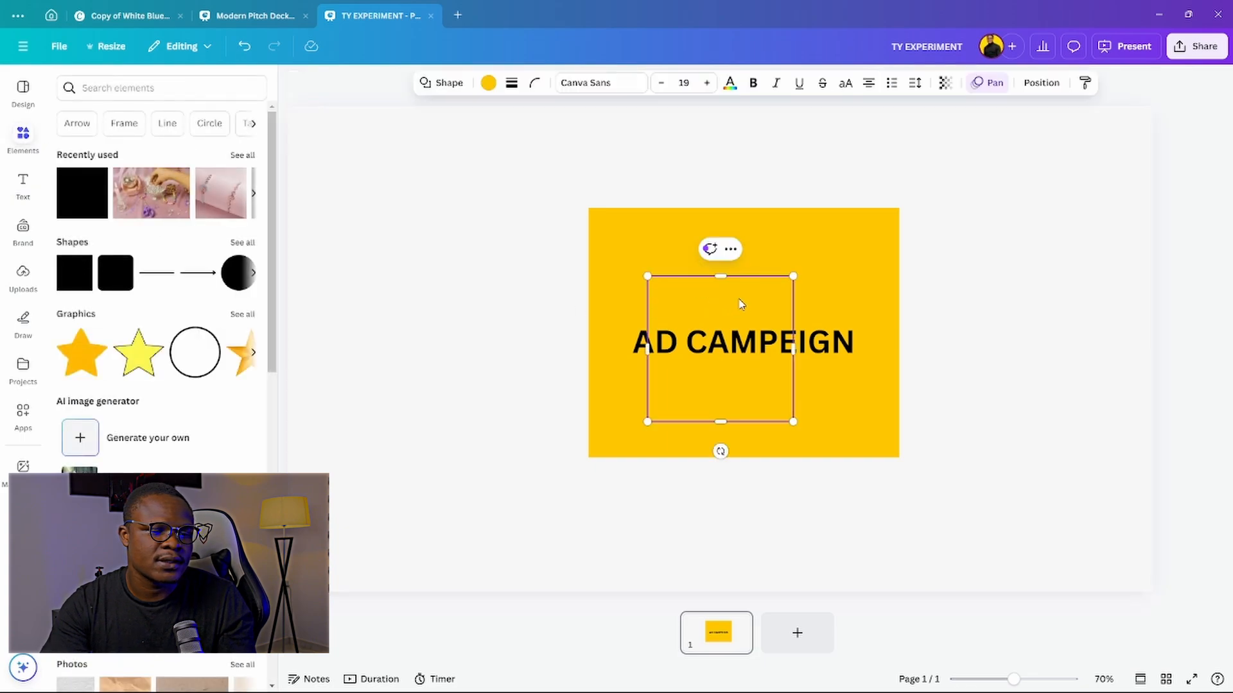
pyautogui.moveTo(740, 305); pyautogui.dragTo(514, 282)
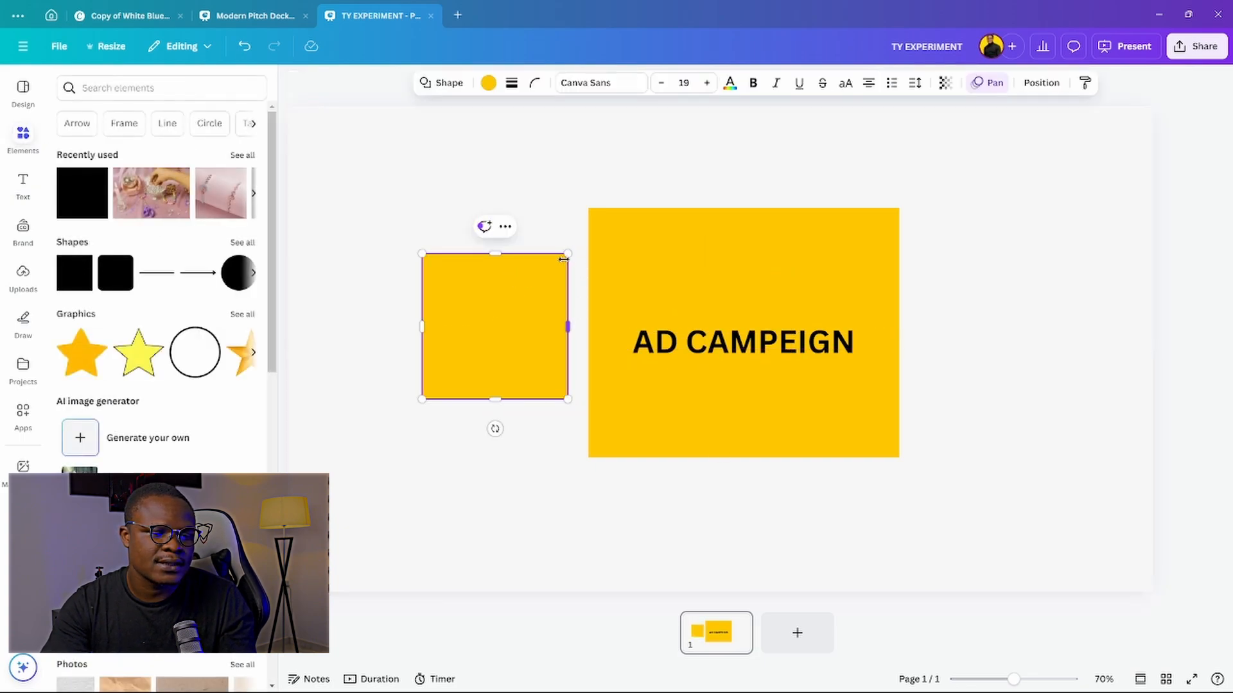
pyautogui.click(488, 82)
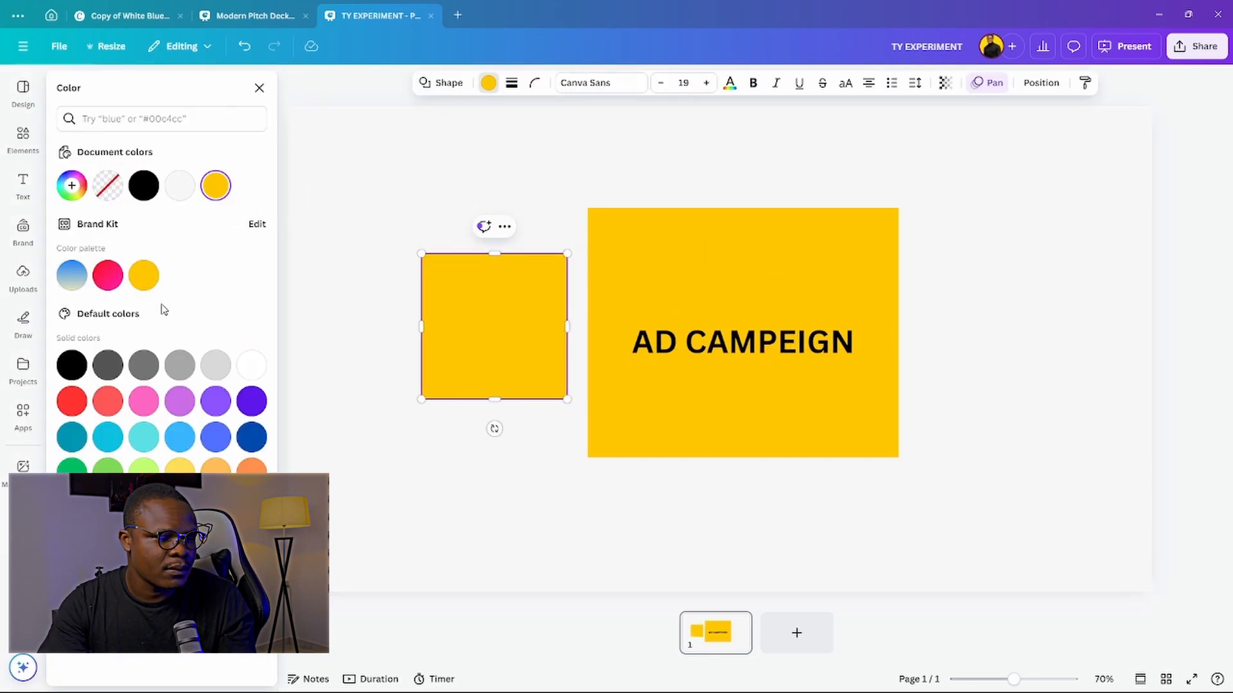
pyautogui.click(251, 401)
pyautogui.moveTo(565, 250); pyautogui.dragTo(665, 186)
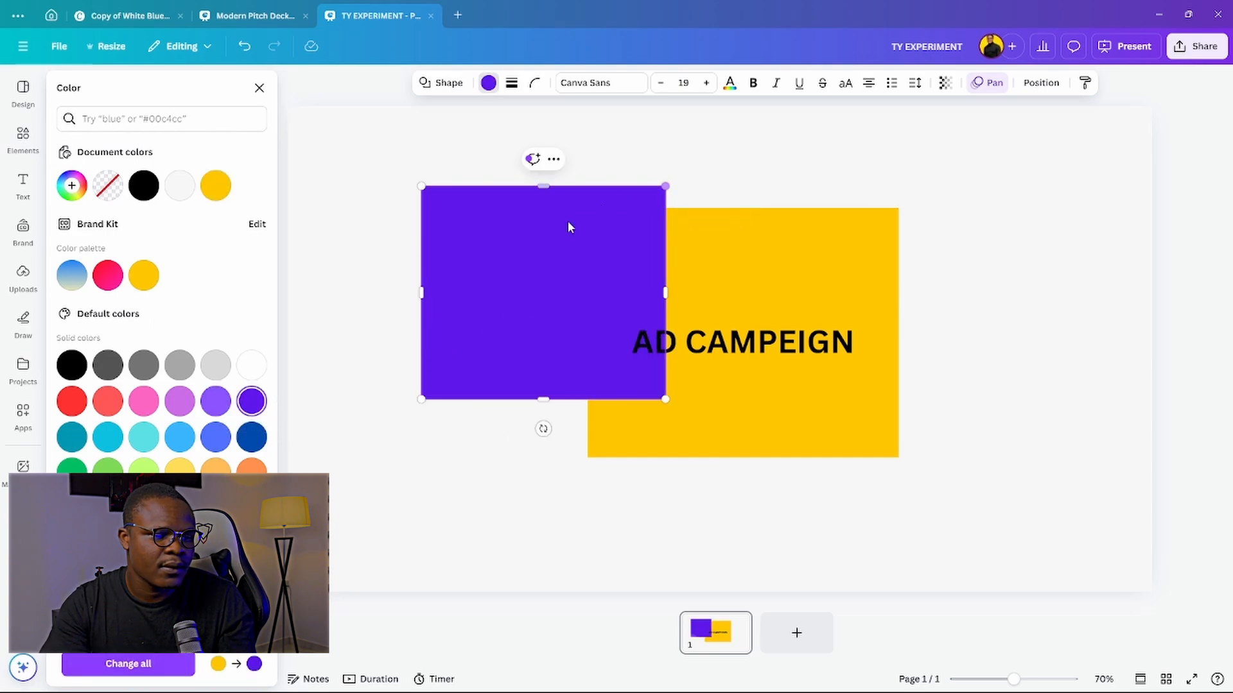
pyautogui.click(216, 437)
# Step: Arrange the yellow rectangle with its AD CAMPEIGN label at the page's upper left and the blue rectangle at the lower right
pyautogui.moveTo(527, 274); pyautogui.dragTo(974, 424)
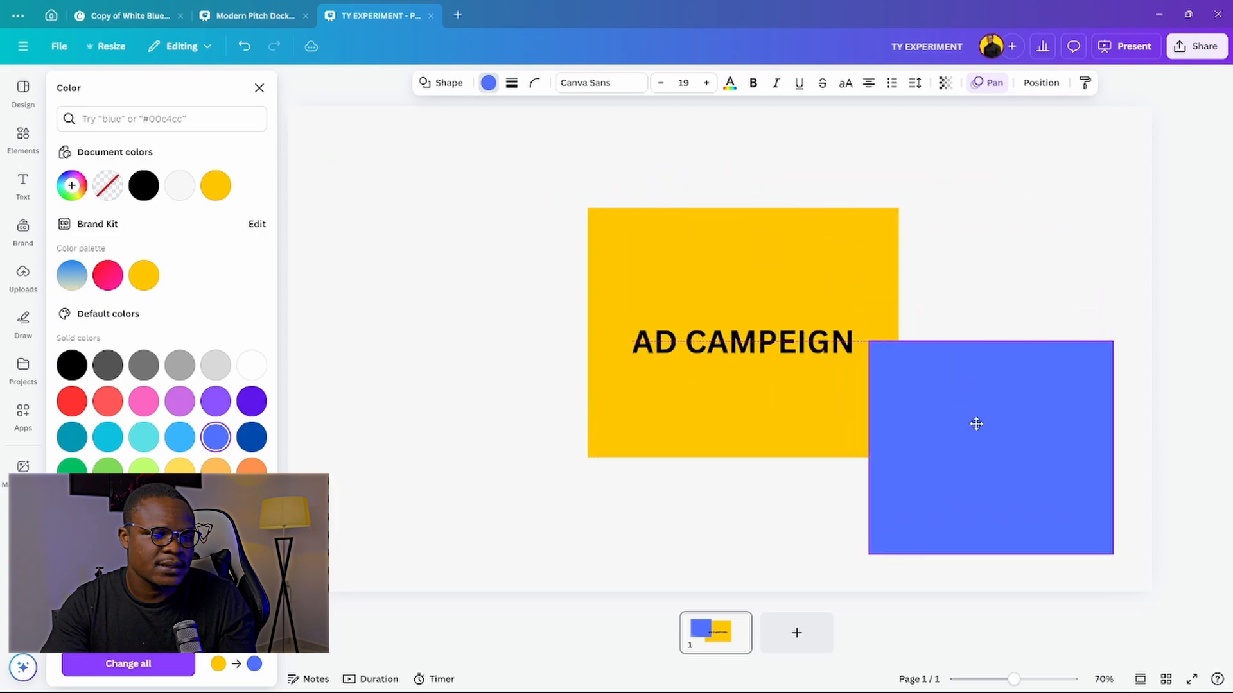
pyautogui.moveTo(605, 160); pyautogui.dragTo(722, 374)
pyautogui.moveTo(675, 284); pyautogui.dragTo(391, 248)
pyautogui.moveTo(1005, 424); pyautogui.dragTo(822, 376)
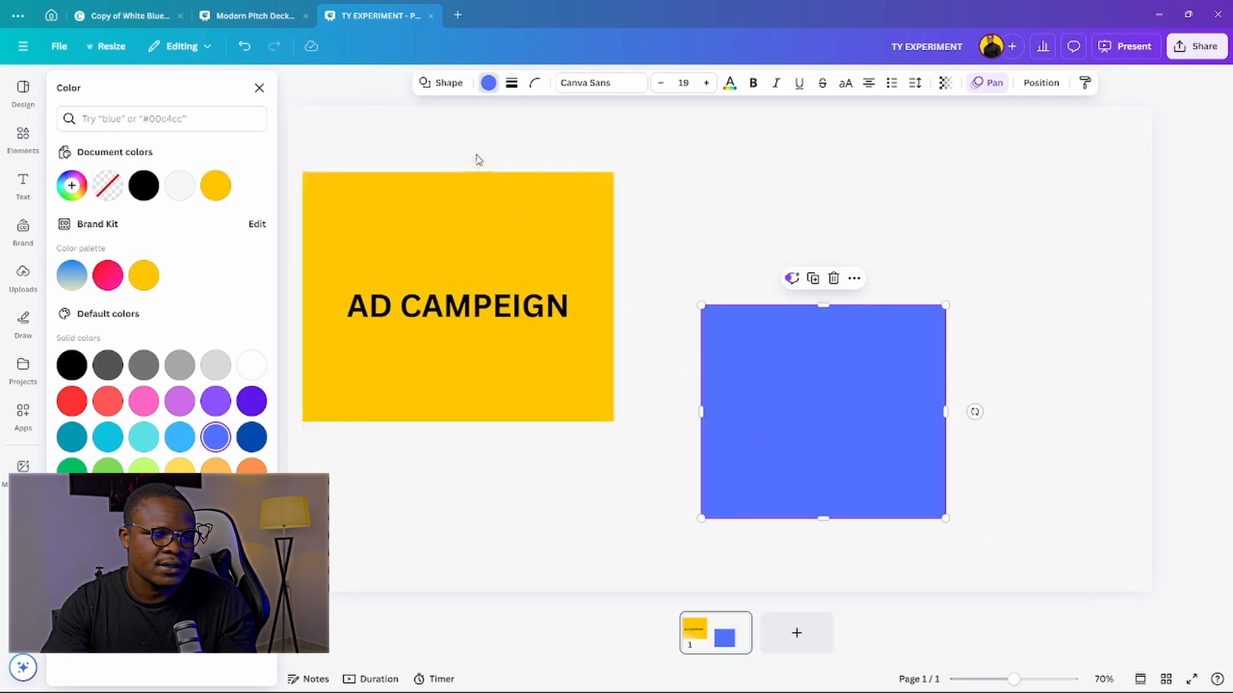
# Step: Place a copy of the AD CAMPEIGN label on the blue rectangle and change its text to "AD SET"
pyautogui.click(470, 307)
pyautogui.moveTo(455, 314); pyautogui.dragTo(941, 395)
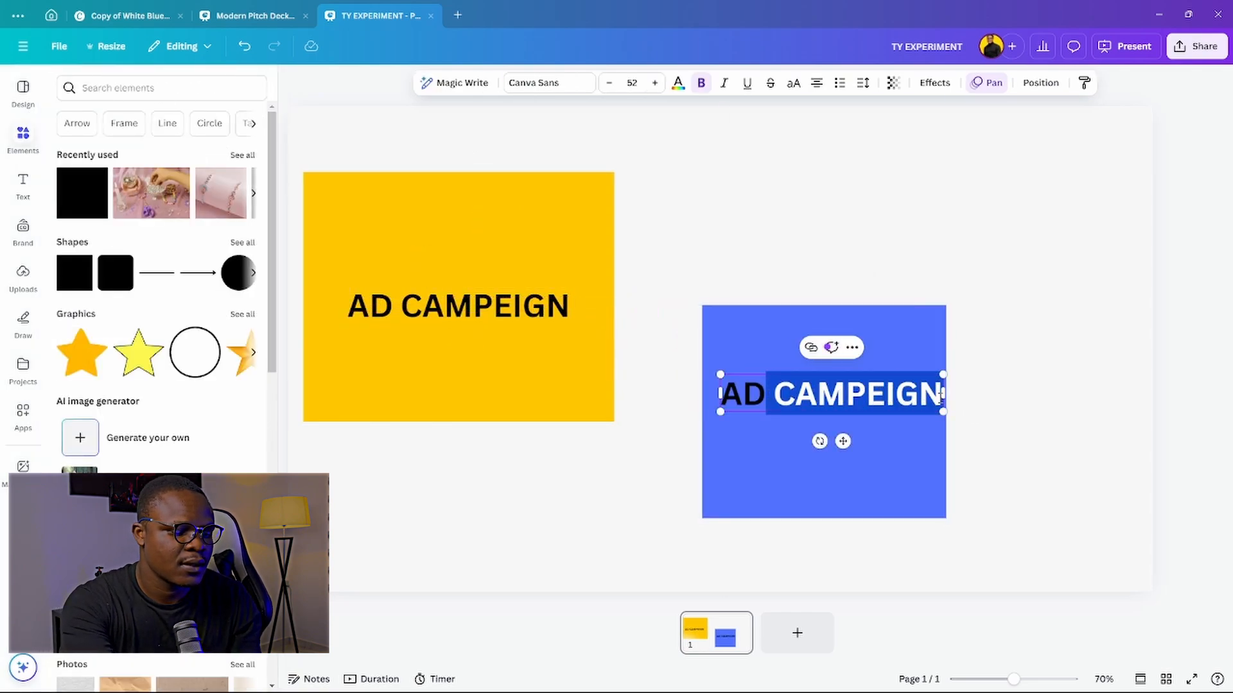
pyautogui.write('SET')
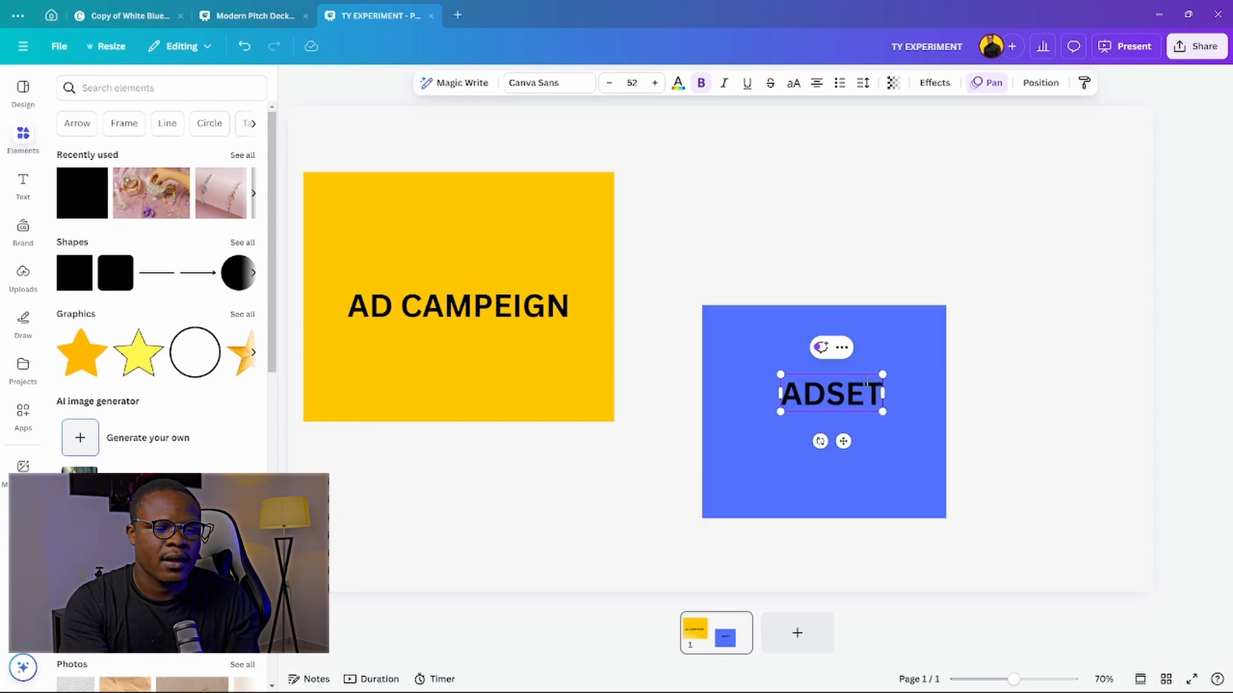
# Step: Duplicate the blue rectangle with its AD SET label and shrink the copy in the page's lower-right corner
pyautogui.moveTo(1030, 322); pyautogui.dragTo(1027, 522)
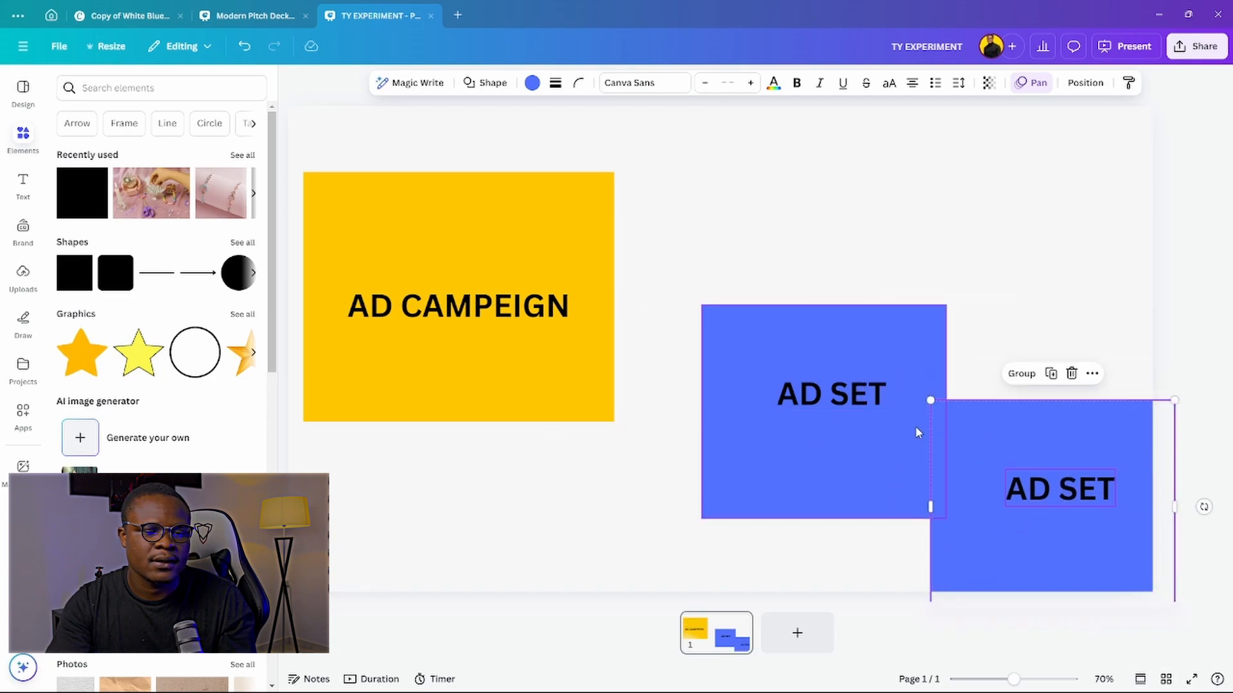
pyautogui.moveTo(932, 401); pyautogui.dragTo(1007, 455)
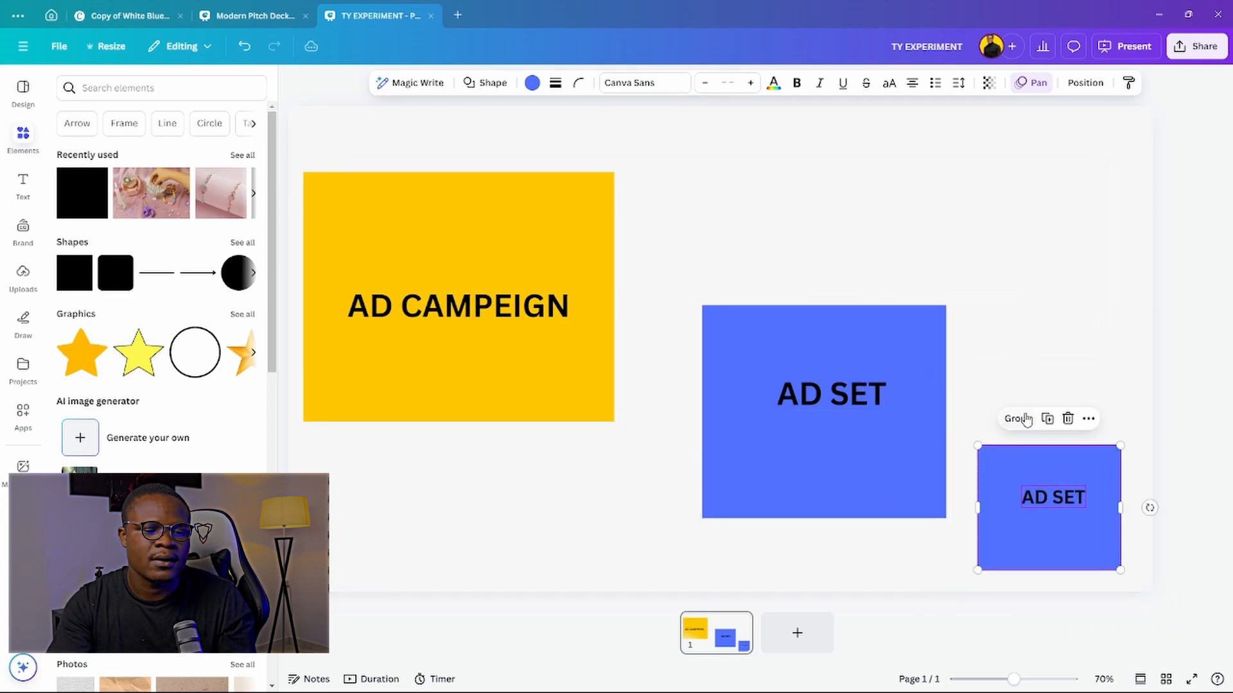
pyautogui.click(1013, 402)
# Step: Shorten the label on the small blue rectangle to "AD"
pyautogui.doubleClick(1053, 496)
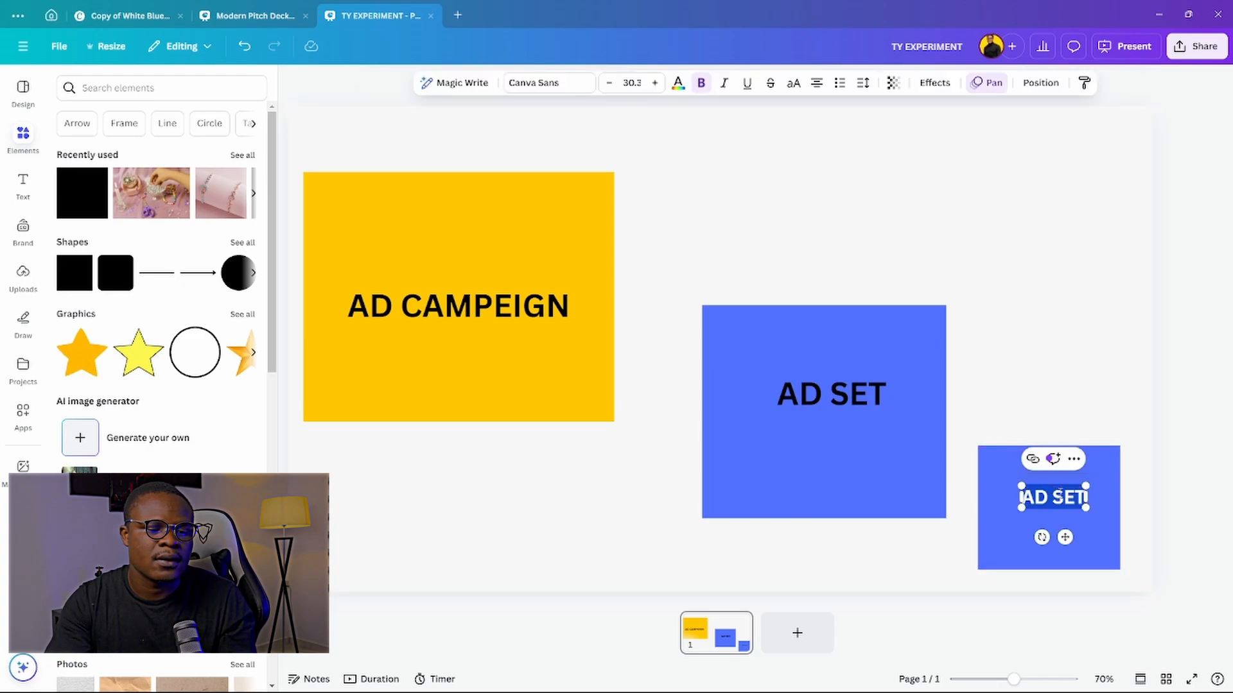
pyautogui.click(1050, 498)
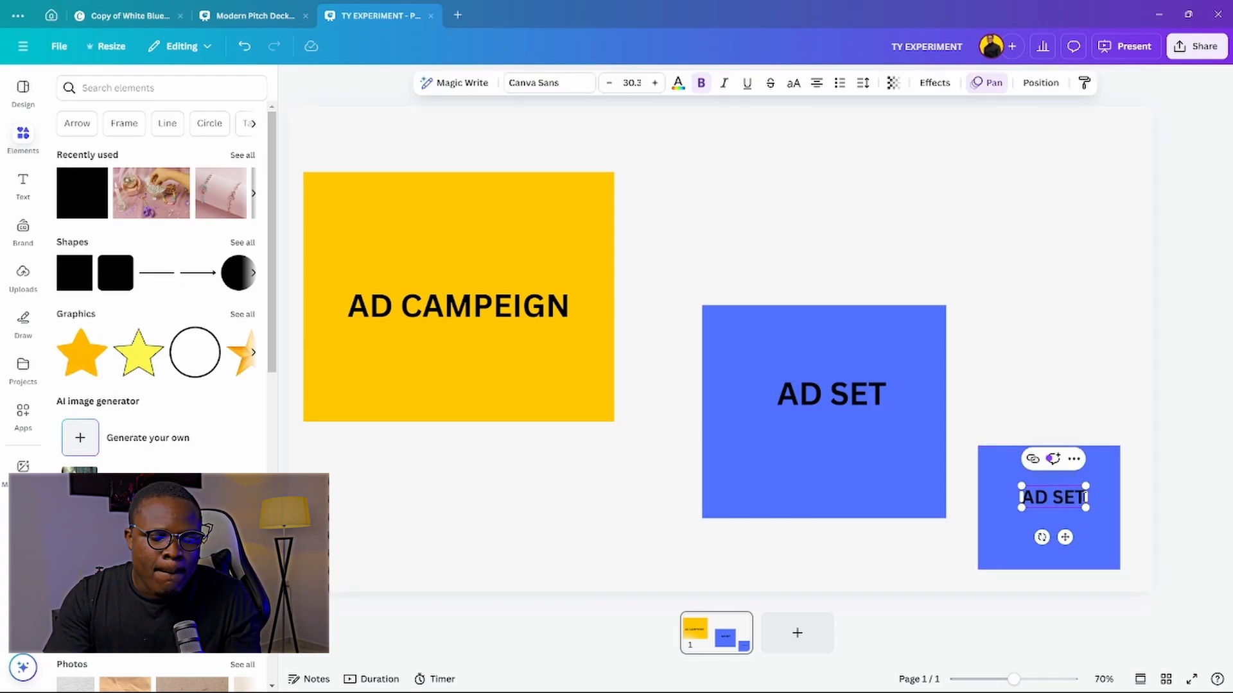
pyautogui.click(1060, 499)
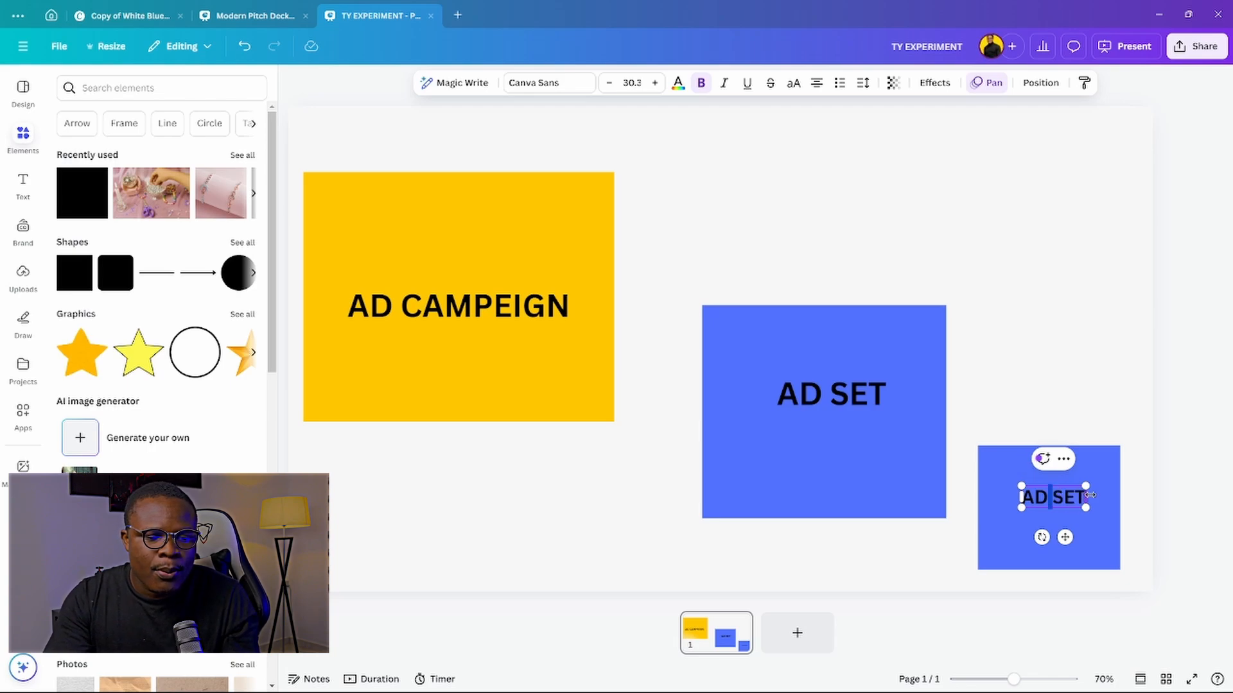
pyautogui.doubleClick(1066, 497)
pyautogui.press('BackSpace')
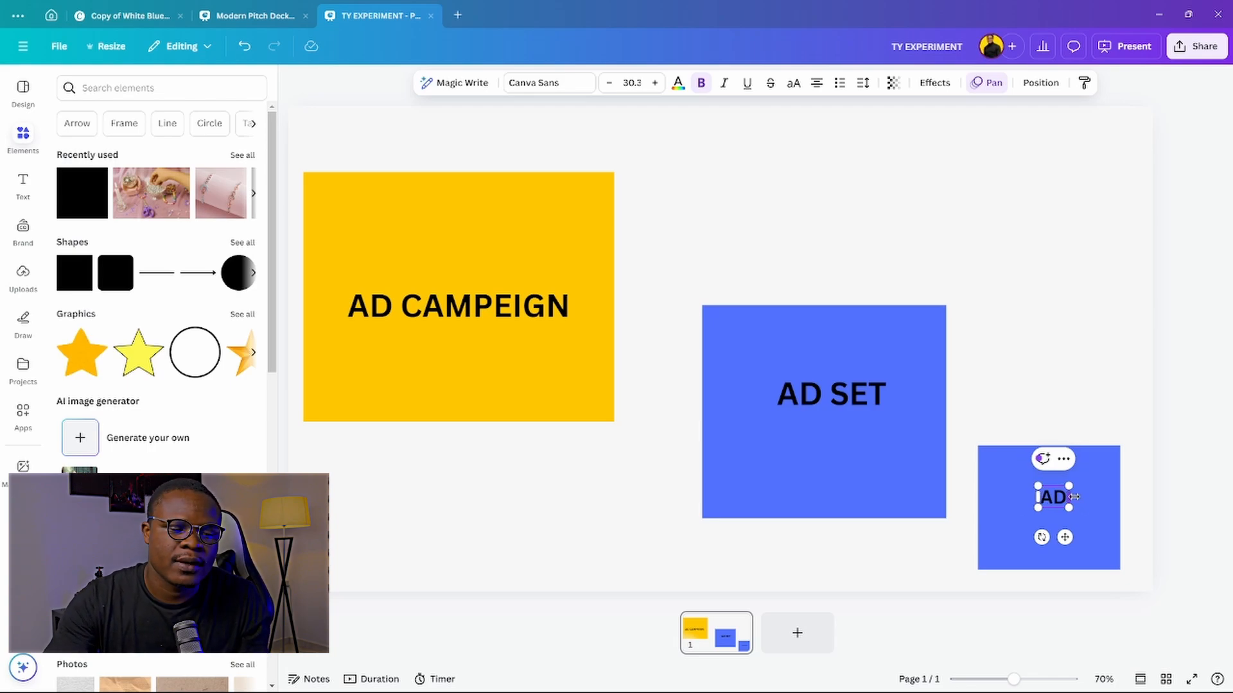
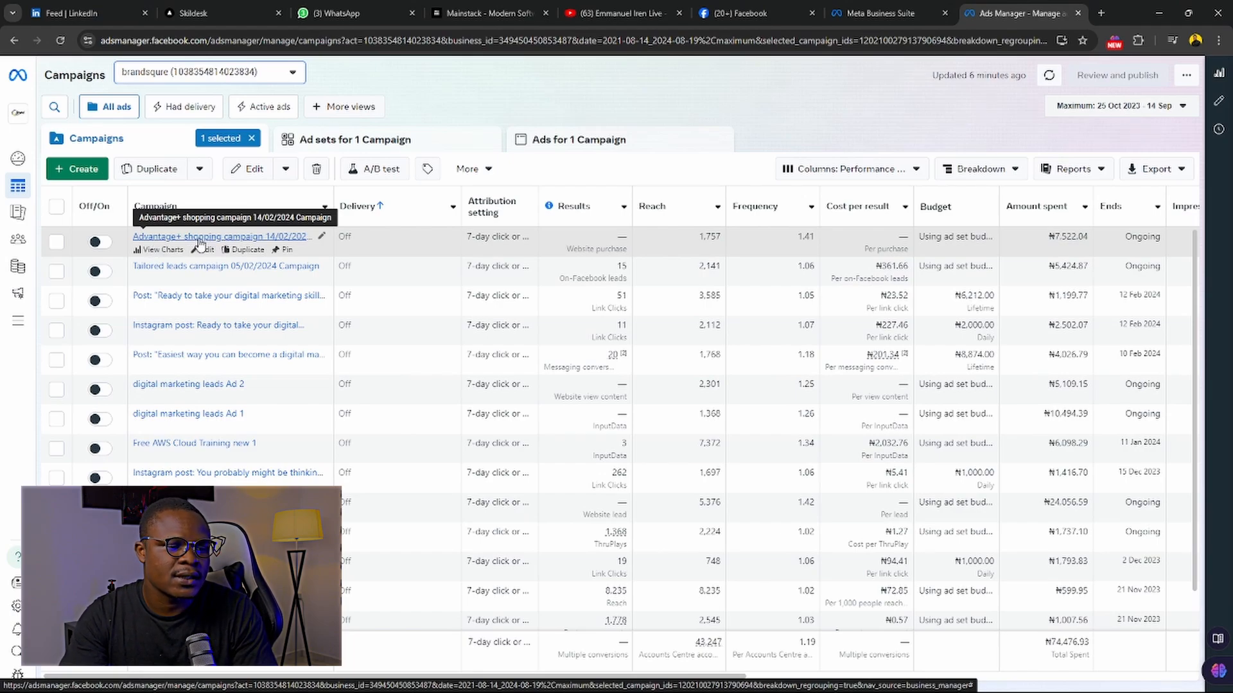
# Step: View the ad sets and the ads of the selected campaign in Ads Manager, and return to the campaign list
pyautogui.click(360, 140)
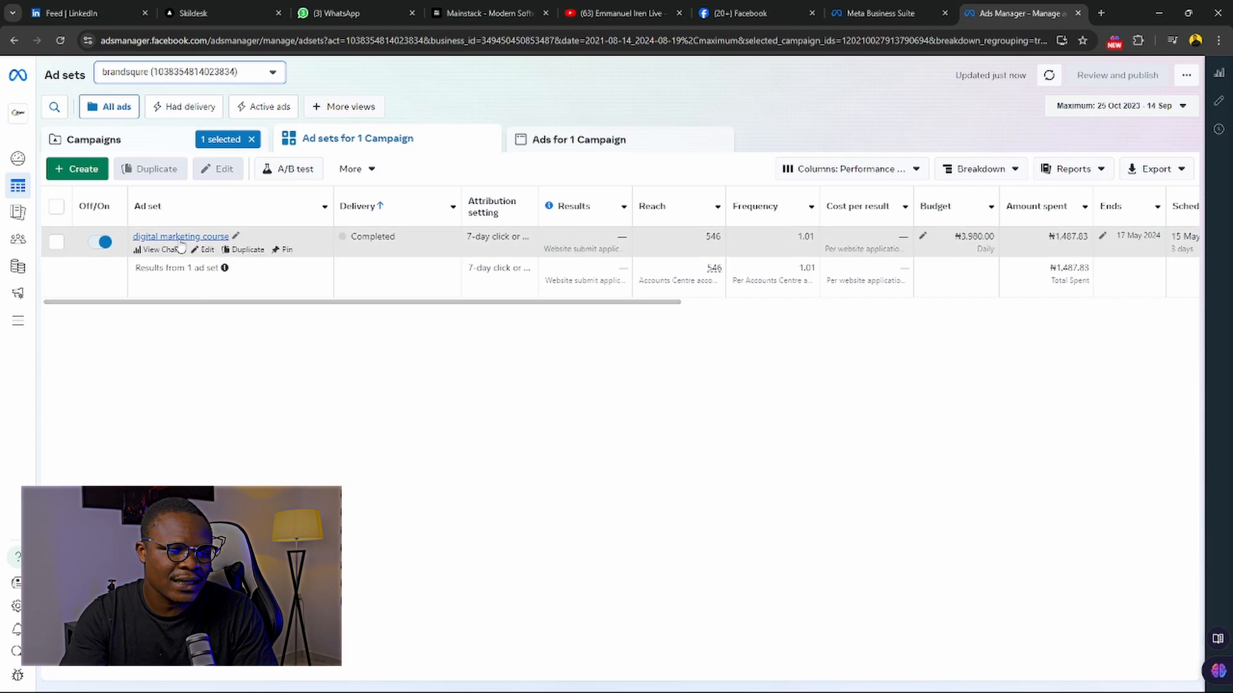
pyautogui.click(621, 147)
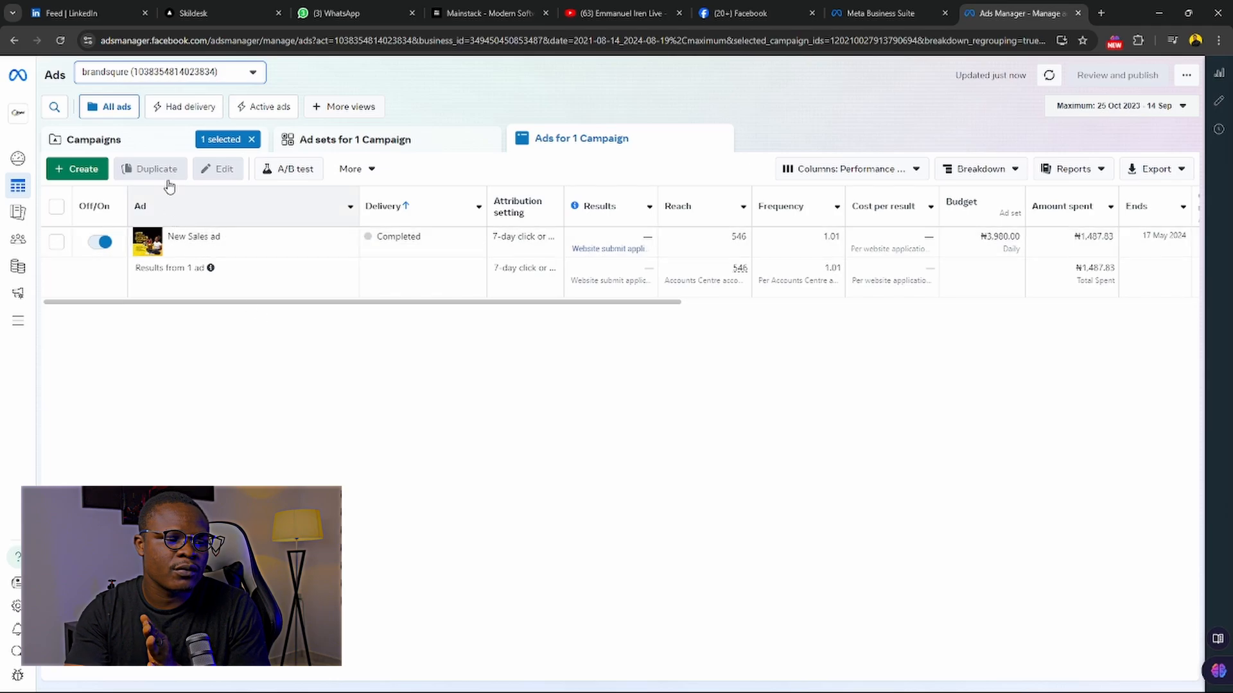
pyautogui.click(165, 147)
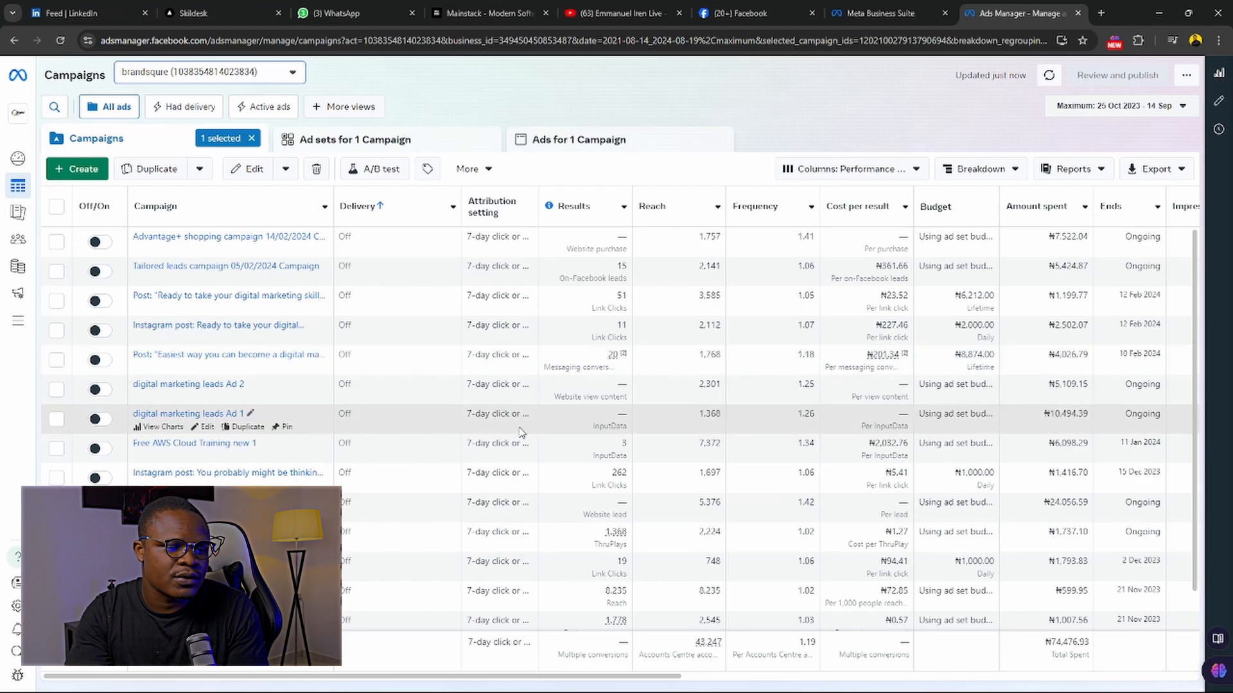
# Step: Examine the campaign list's performance columns, from attribution setting and frequency through to impressions and CPM
pyautogui.moveTo(505, 213)
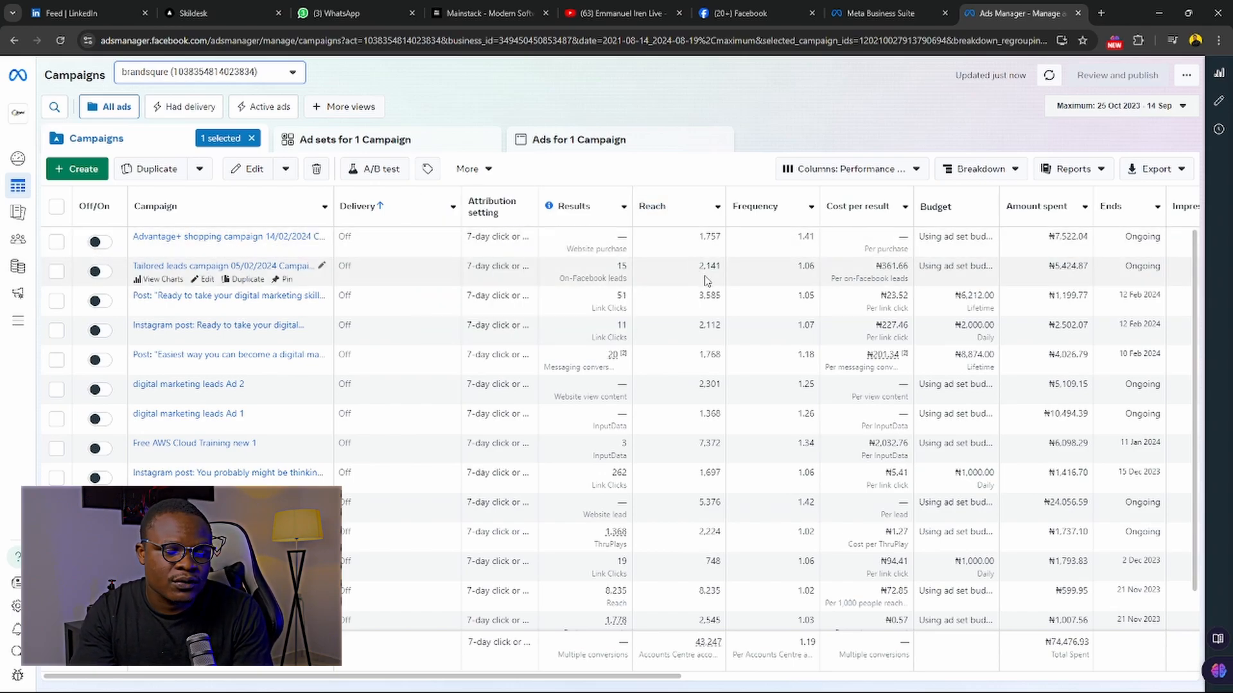
pyautogui.moveTo(775, 216)
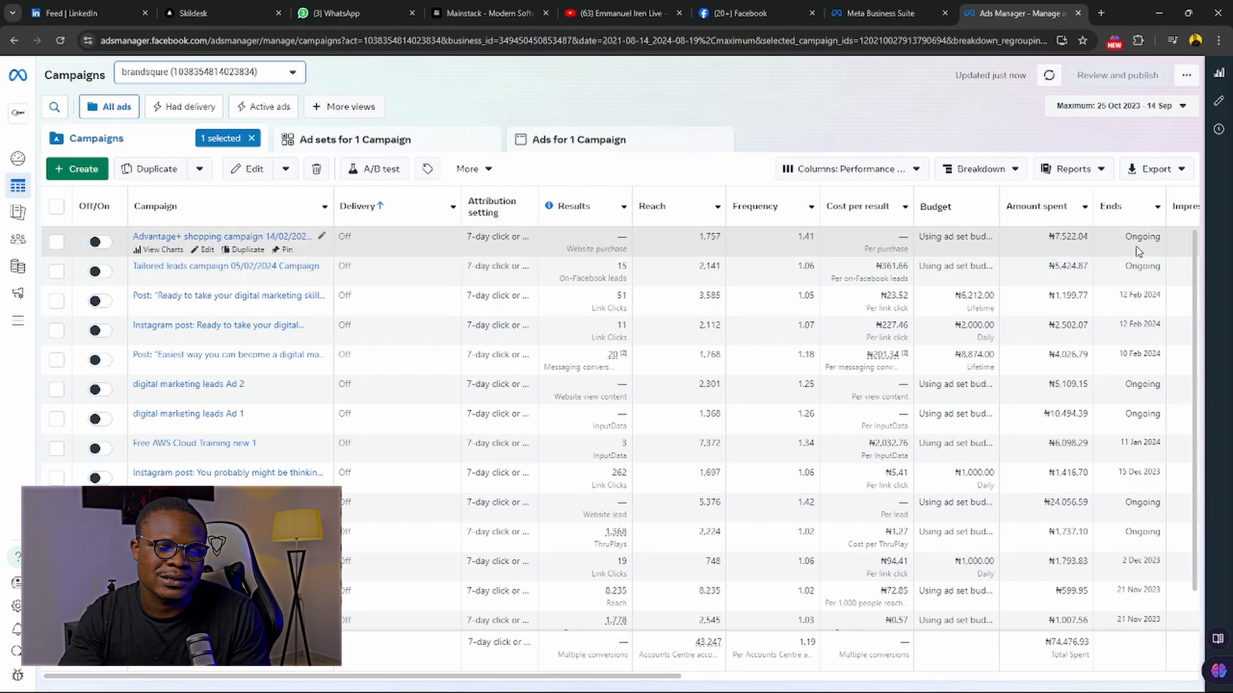
pyautogui.hscroll(3, 1053, 274)
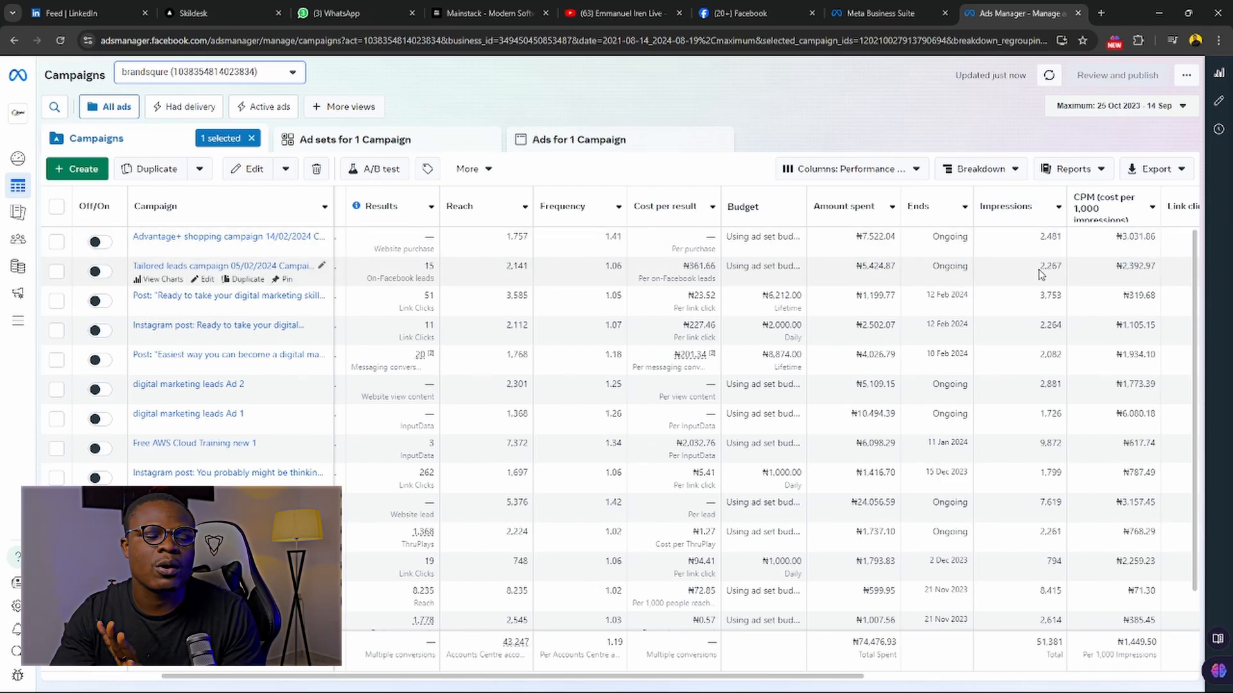
# Step: Create a new auction campaign with the Engagement objective, using the manual engagement campaign setup
pyautogui.hscroll(2, 429, 290)
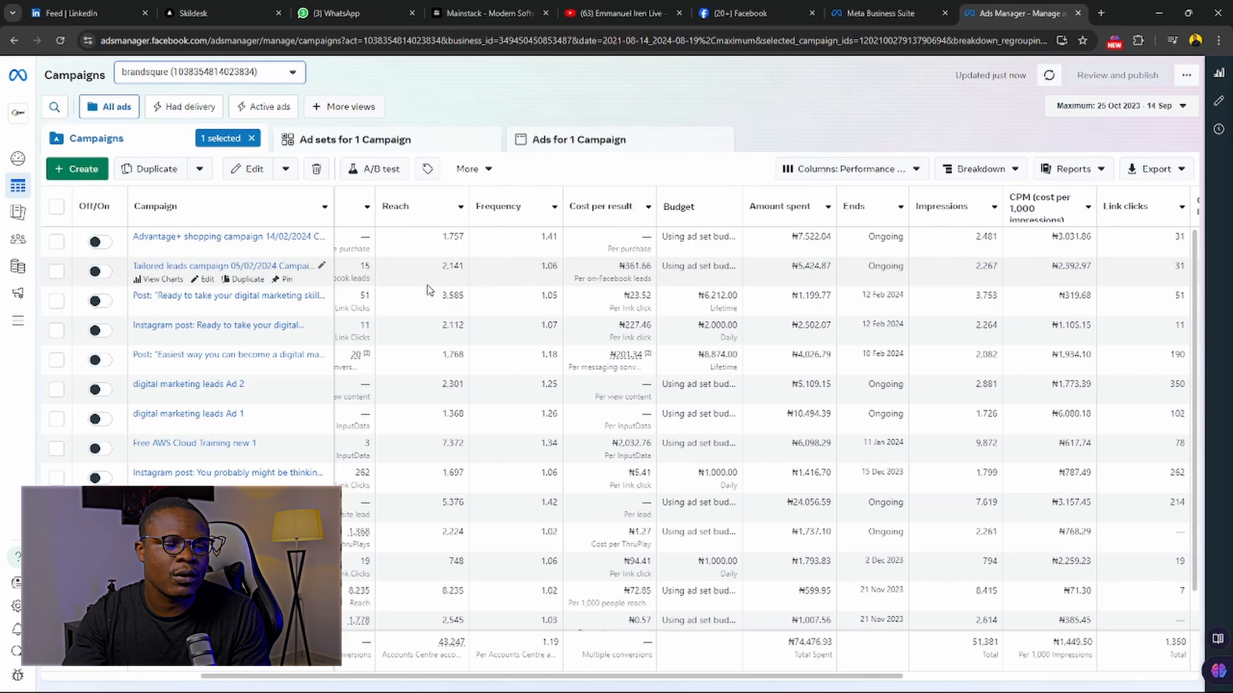
pyautogui.hscroll(-5, 428, 289)
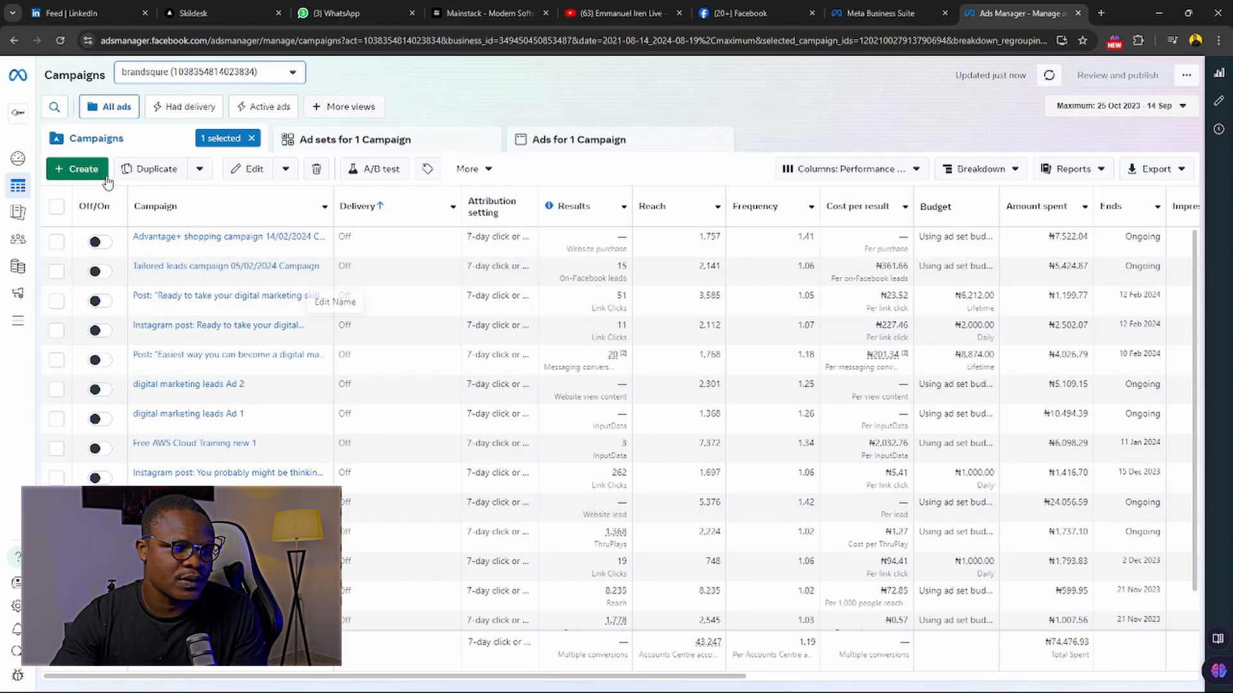
pyautogui.click(64, 170)
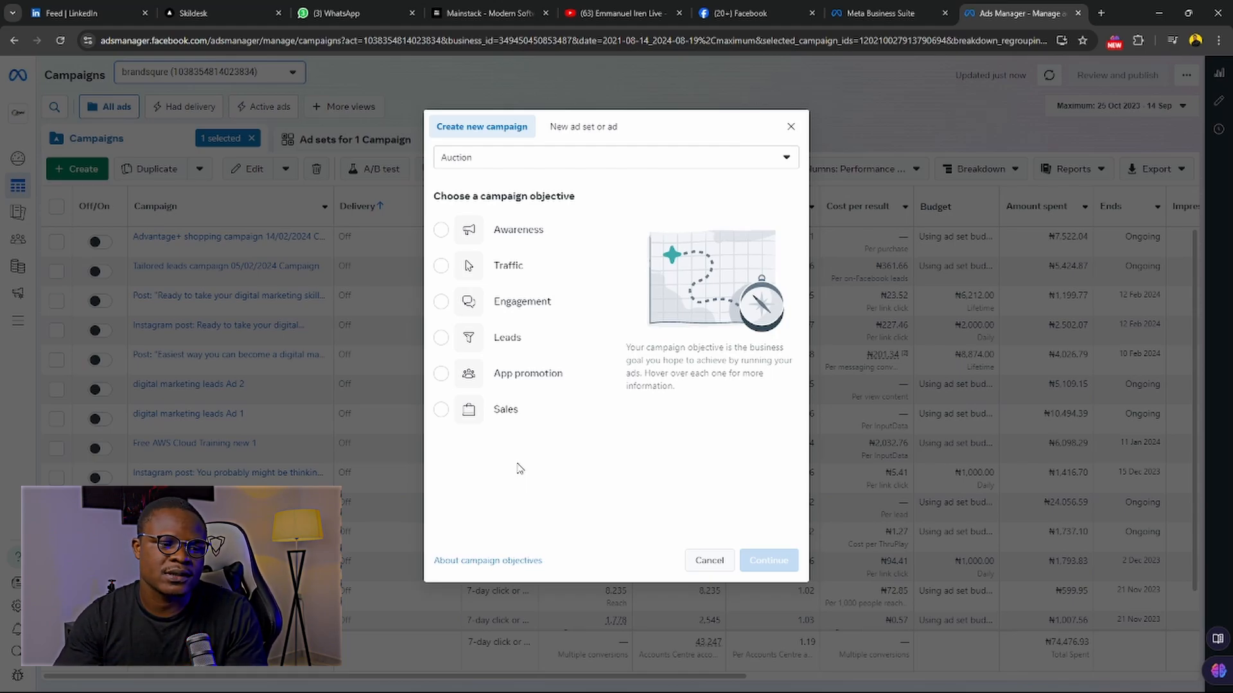
pyautogui.click(451, 310)
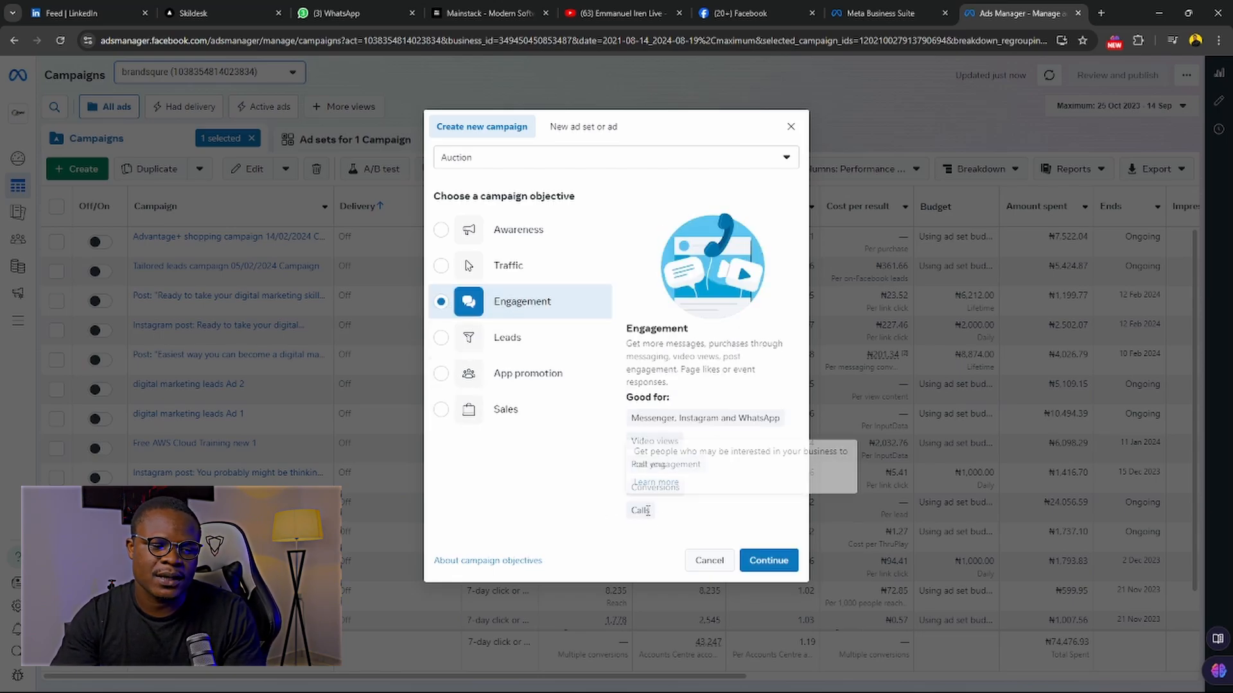
pyautogui.click(762, 563)
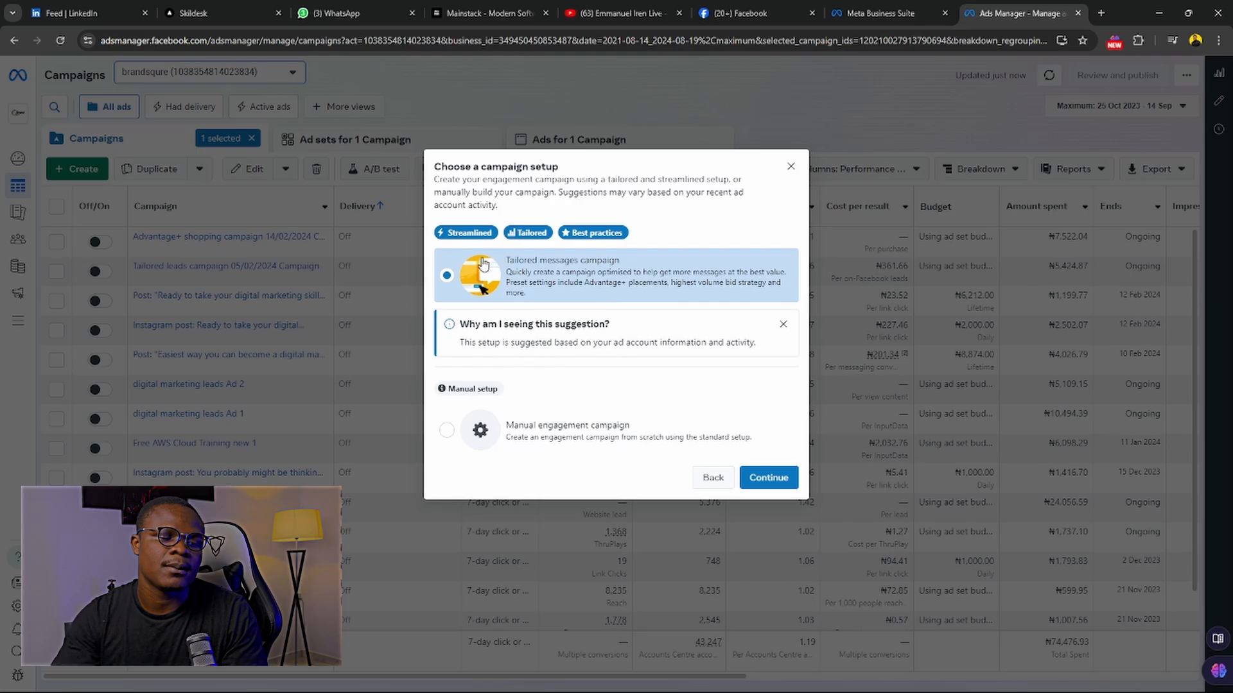
pyautogui.click(445, 431)
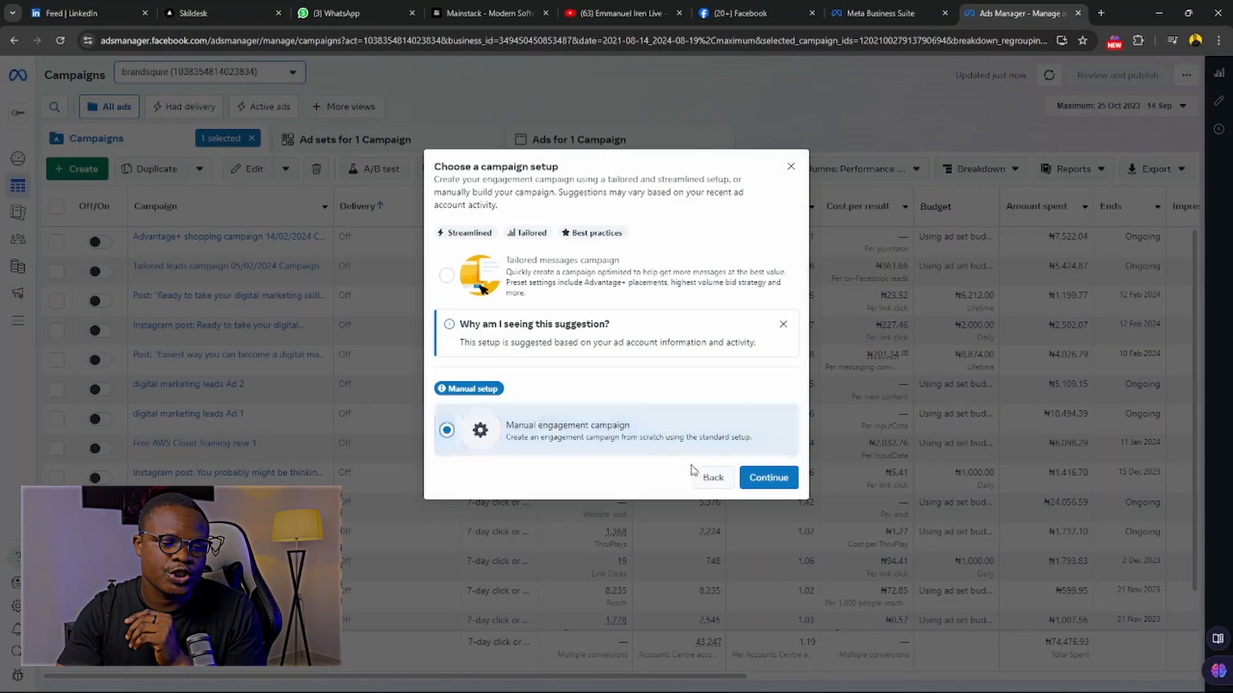
pyautogui.click(766, 479)
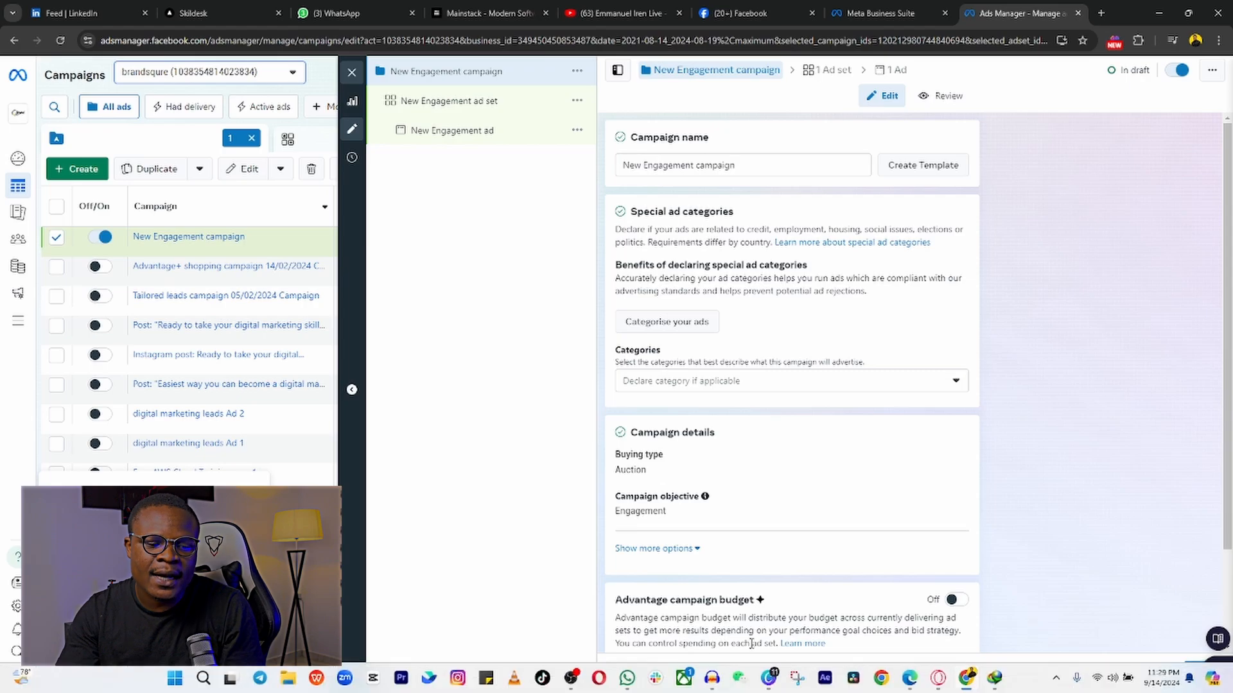
# Step: Switch to Canva and review the bags diagram, going through its campaign, ad set and ad blocks
pyautogui.click(769, 678)
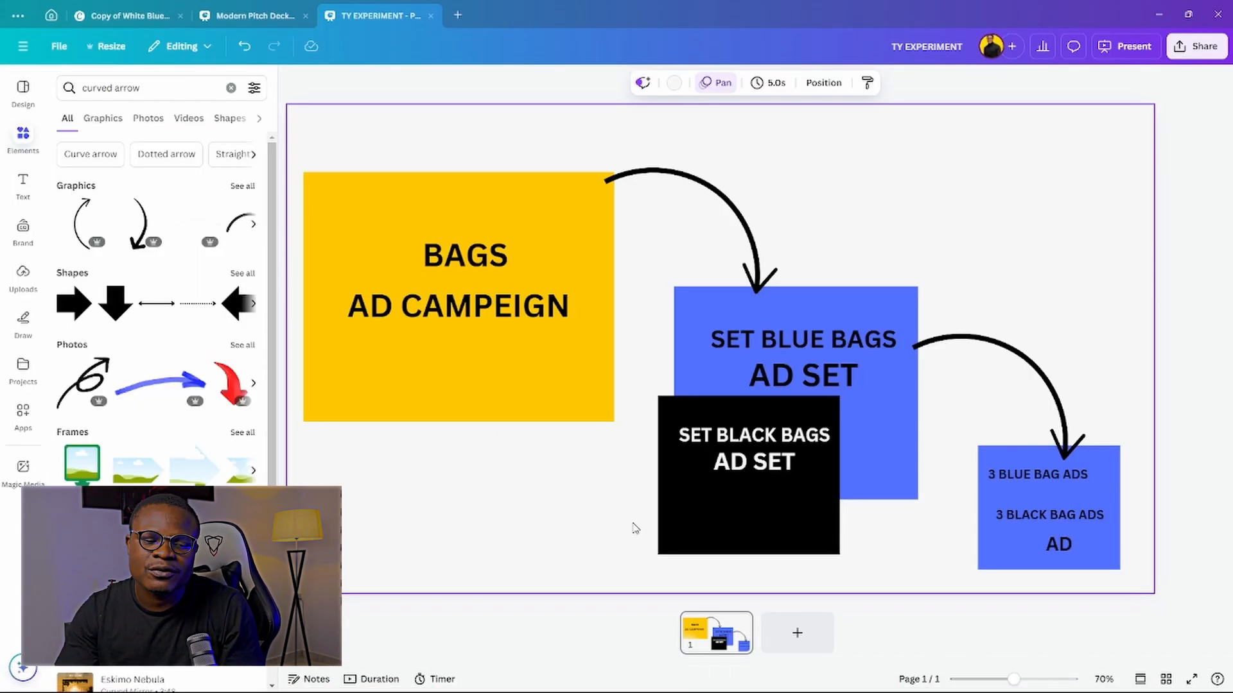
pyautogui.click(868, 406)
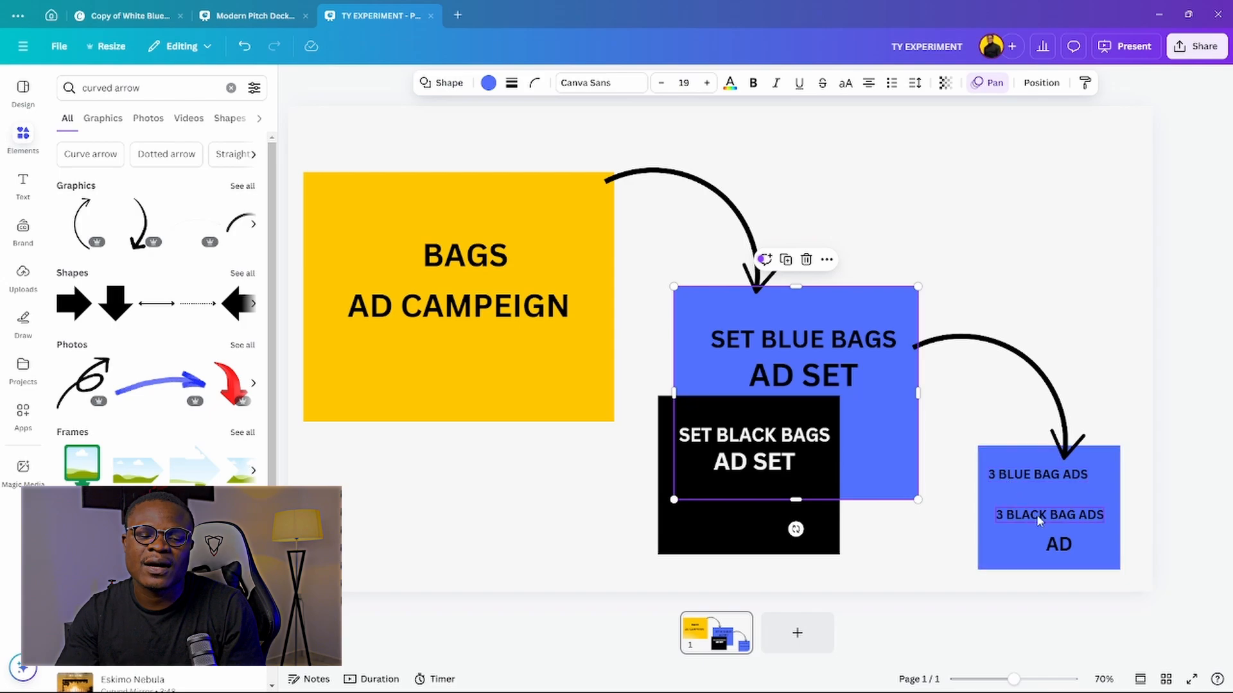
pyautogui.click(1098, 481)
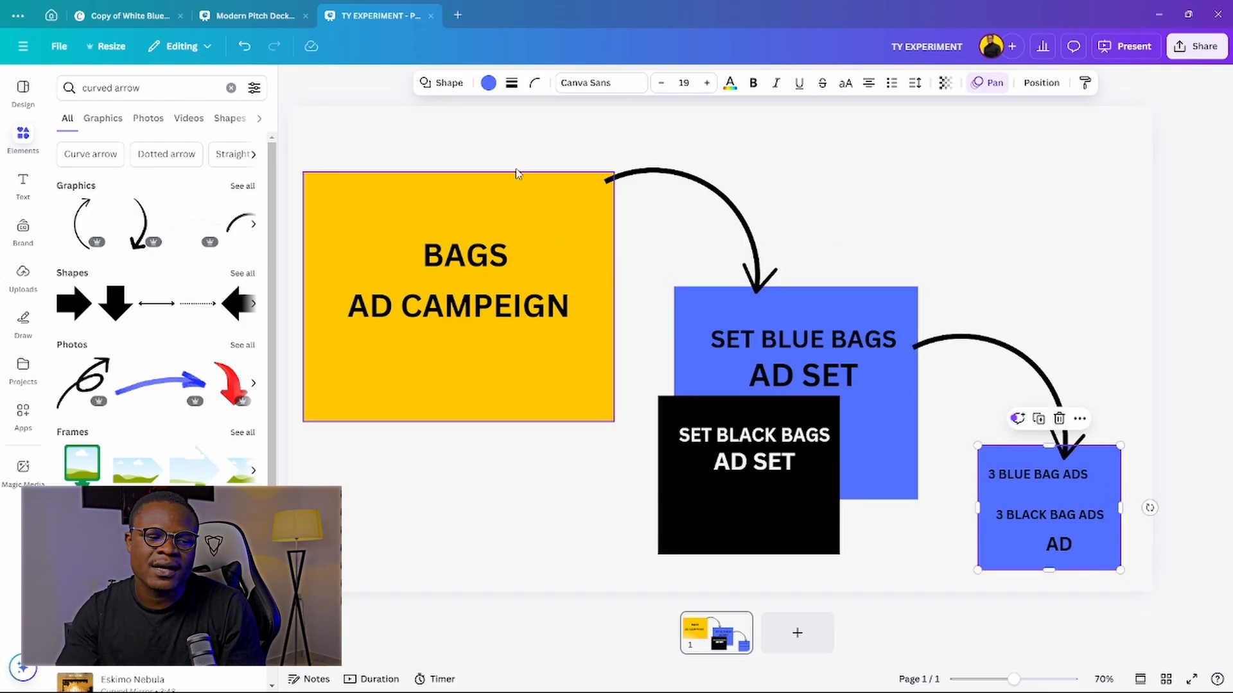
pyautogui.moveTo(509, 159); pyautogui.dragTo(496, 421)
pyautogui.moveTo(835, 190); pyautogui.dragTo(796, 508)
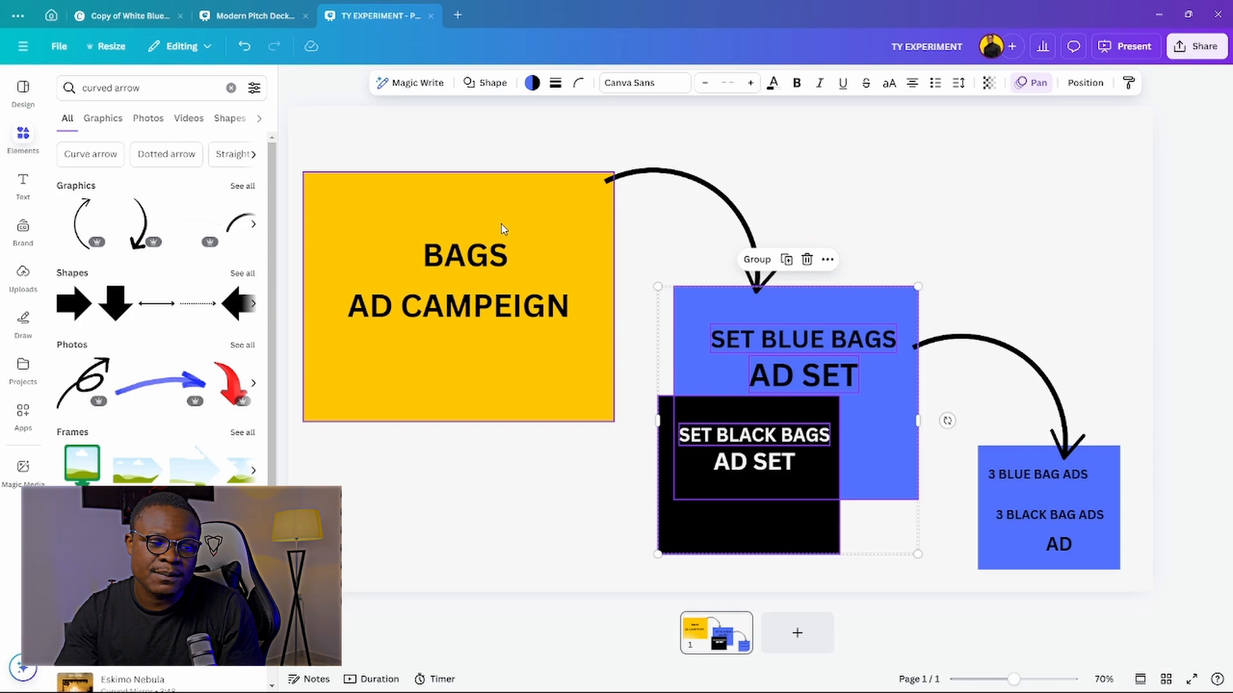
pyautogui.moveTo(1037, 276); pyautogui.dragTo(1074, 555)
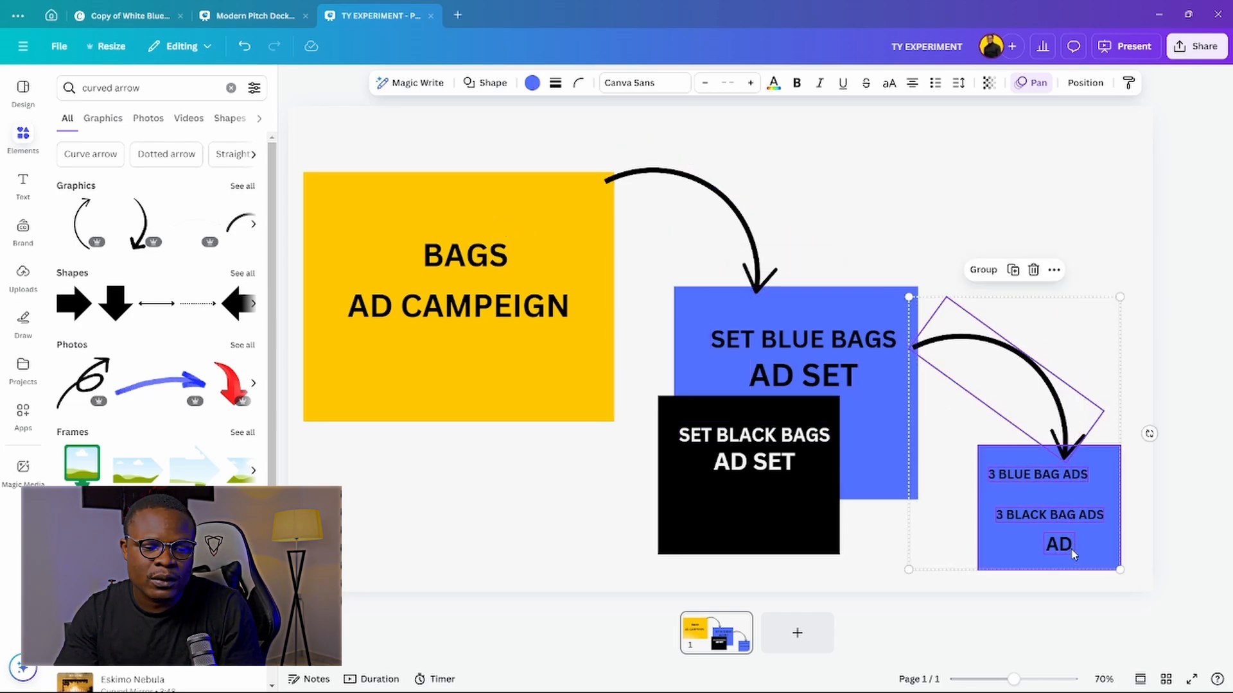
pyautogui.click(815, 460)
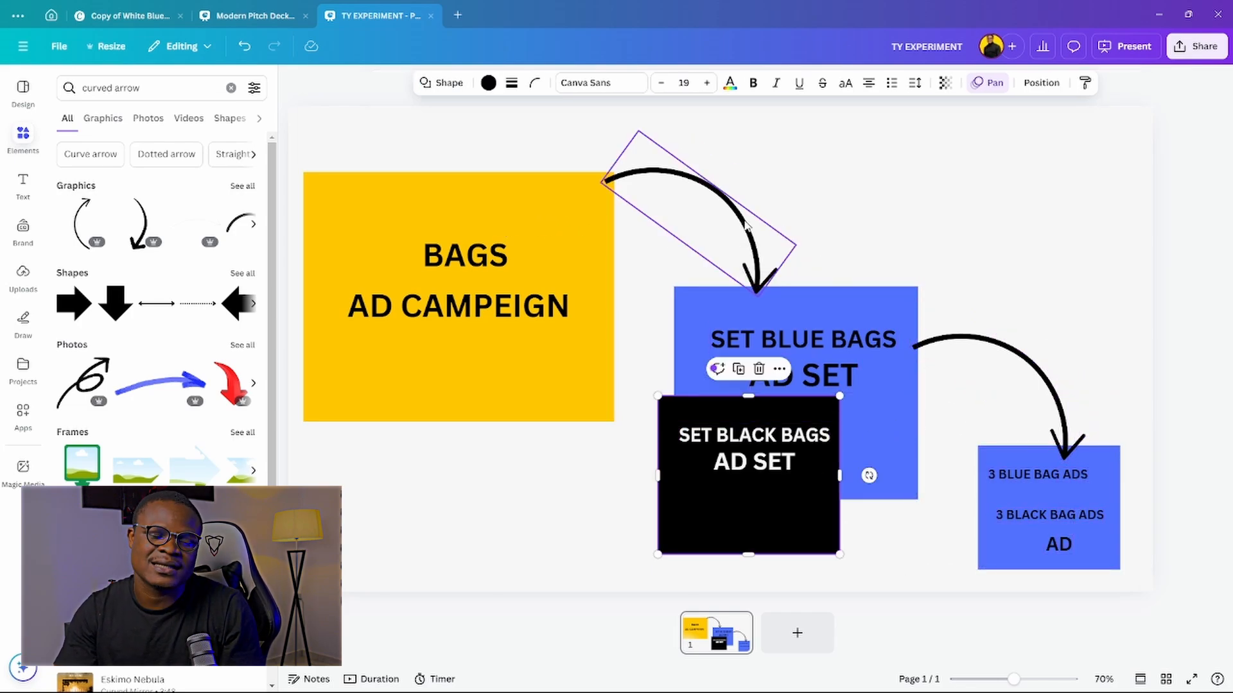
pyautogui.click(542, 315)
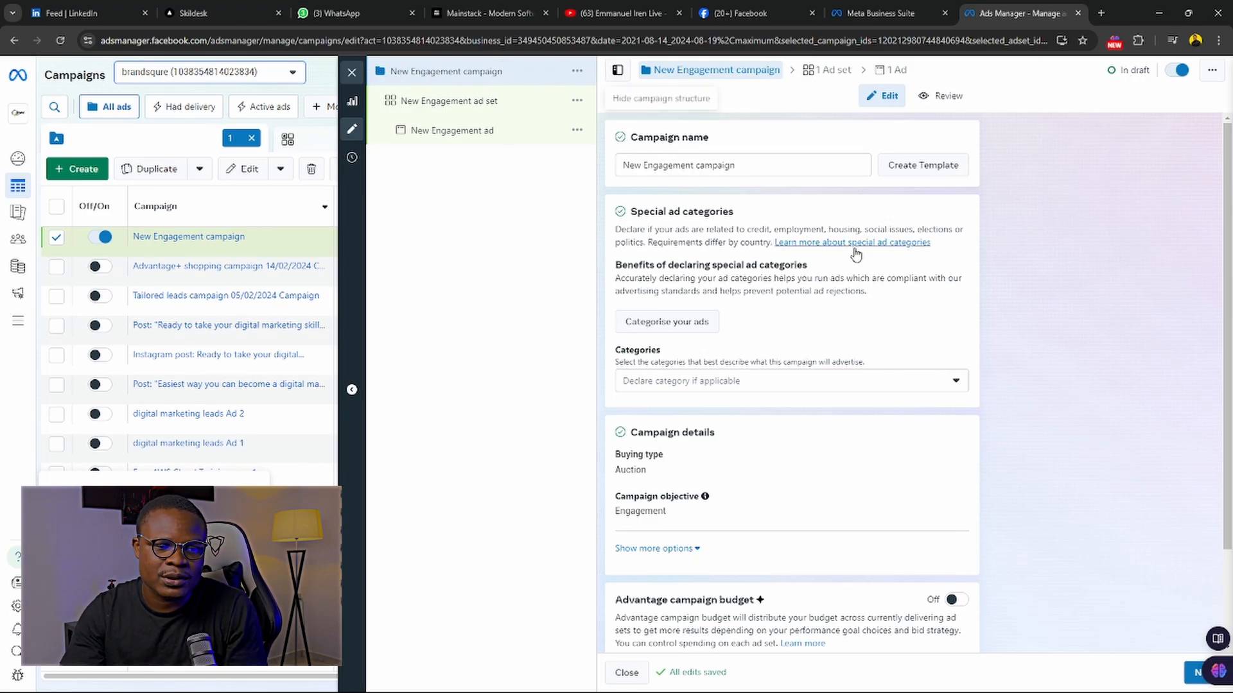
# Step: Rename the draft engagement campaign in Ads Manager as "BAGS AD campaign", checking the campaign label in the Canva diagram
pyautogui.click(743, 166)
pyautogui.click(777, 685)
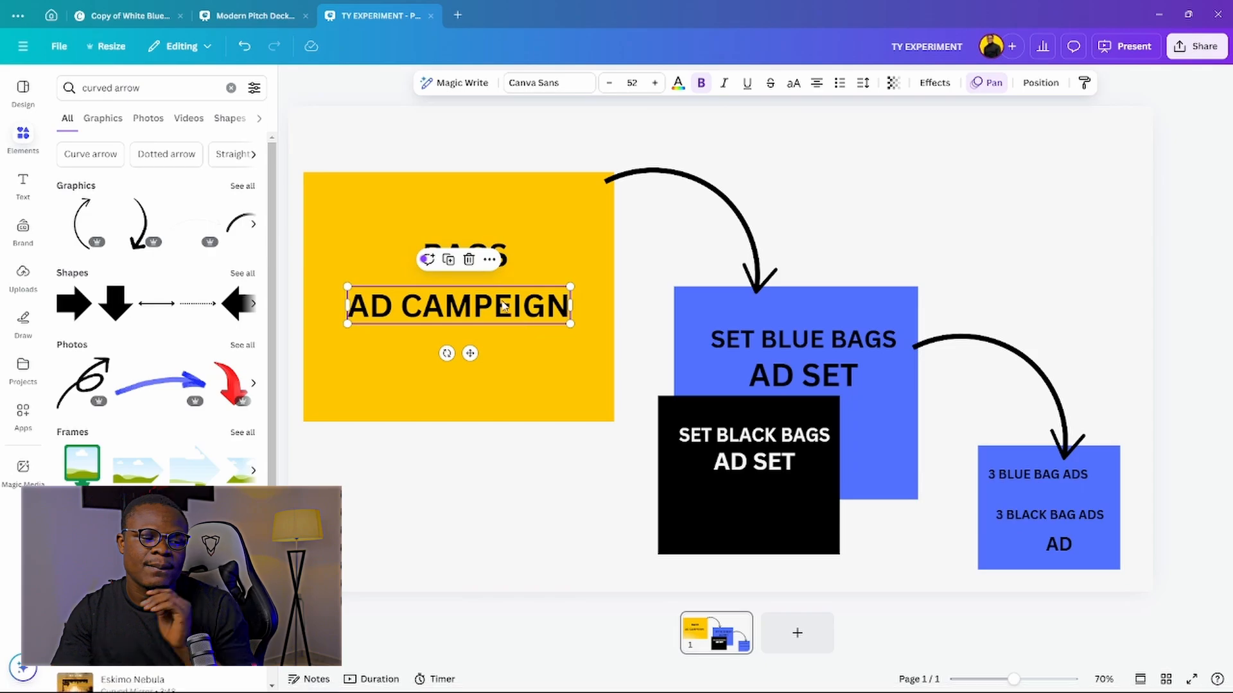
pyautogui.click(537, 385)
pyautogui.click(1159, 14)
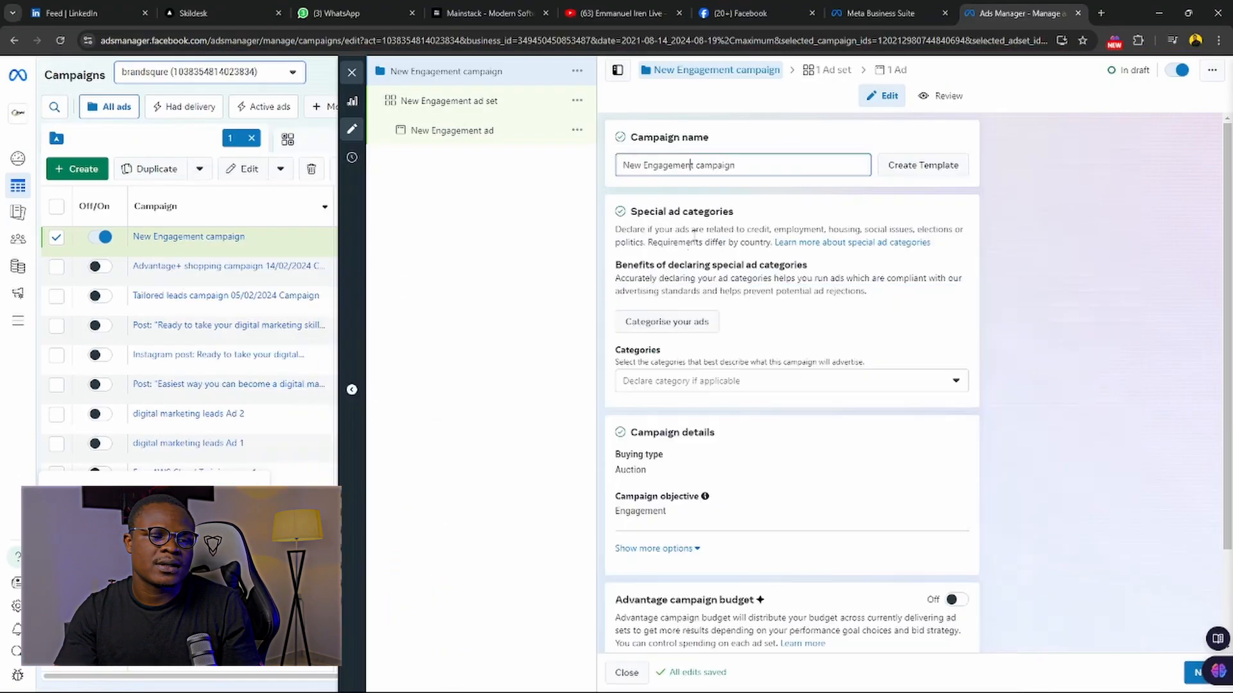
pyautogui.moveTo(695, 168); pyautogui.dragTo(585, 174)
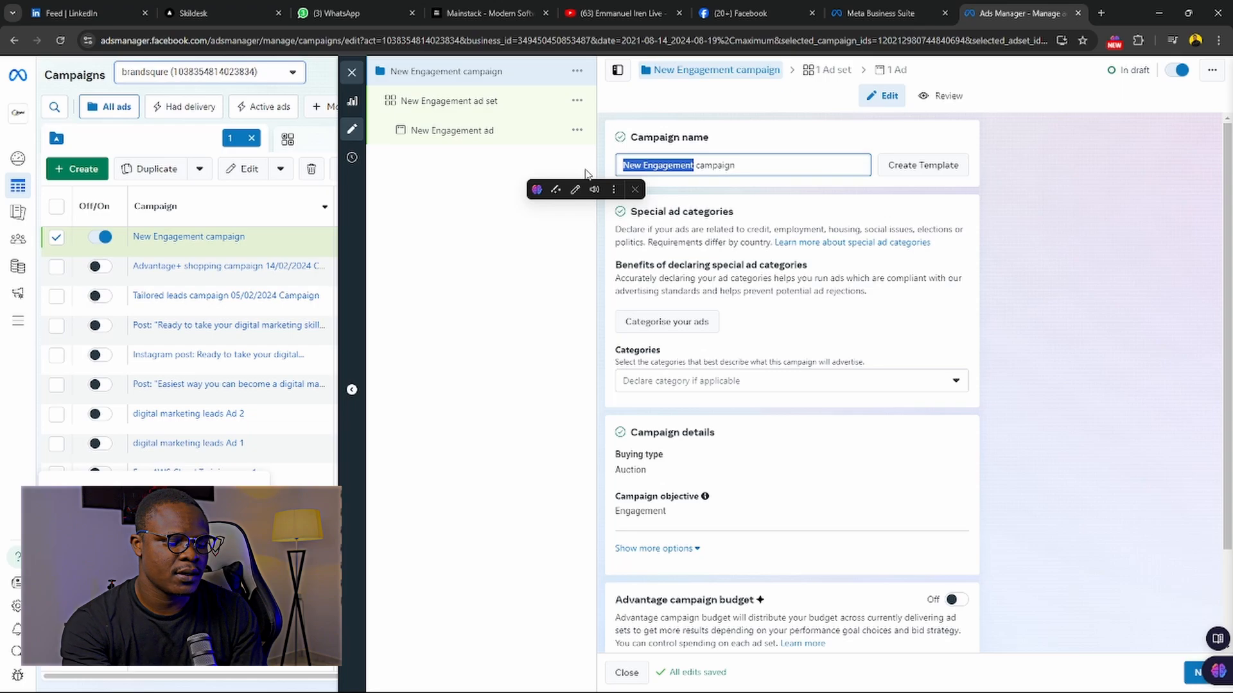
pyautogui.write('B')
pyautogui.write('LA')
pyautogui.write('C')
pyautogui.press('BackSpace')
pyautogui.press('BackSpace')
pyautogui.press('BackSpace')
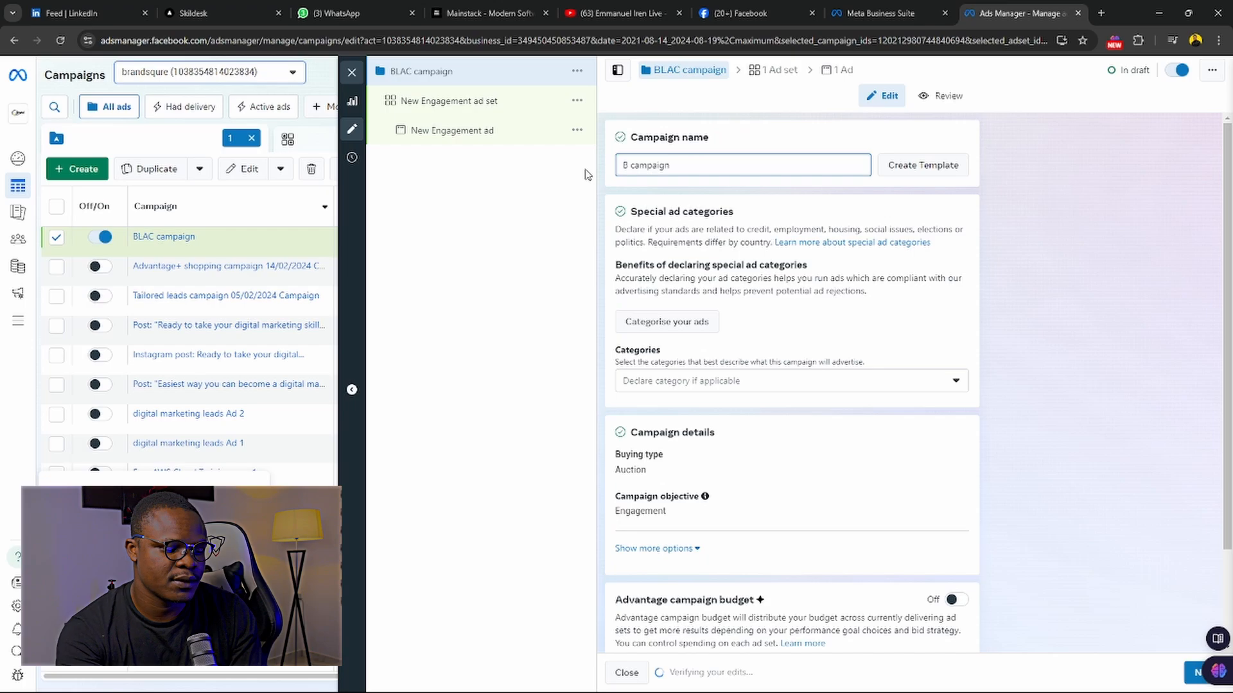
pyautogui.write('AGS A')
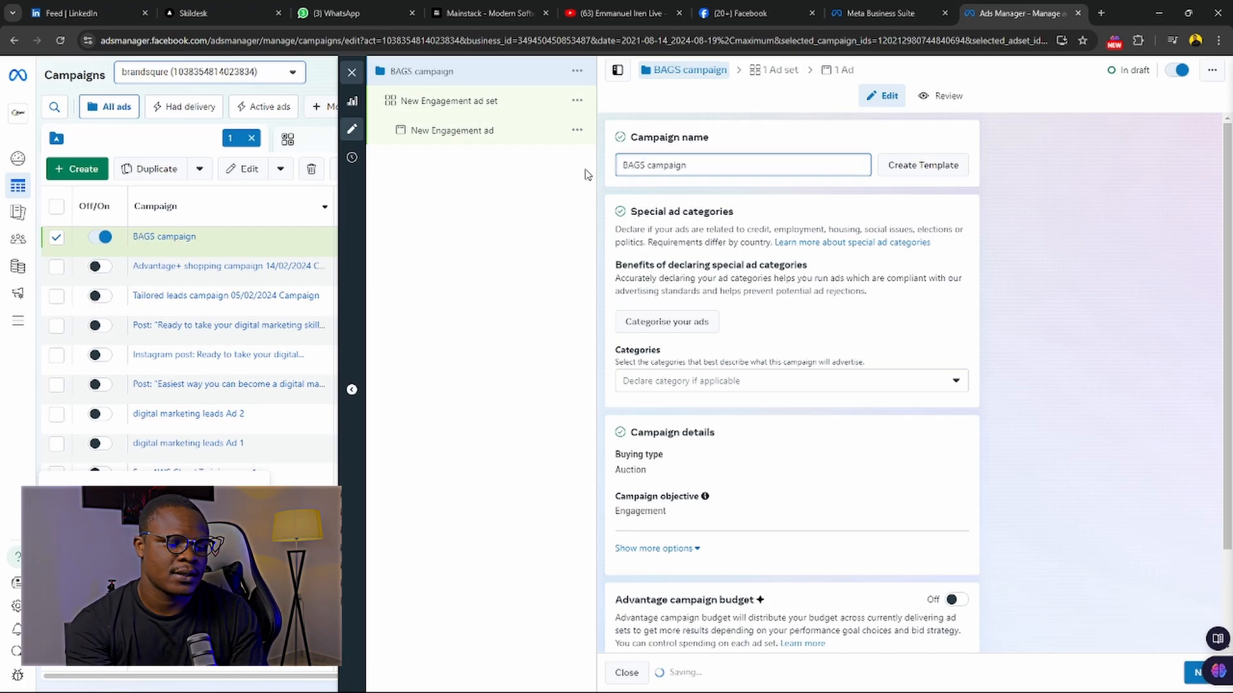
pyautogui.write('D')
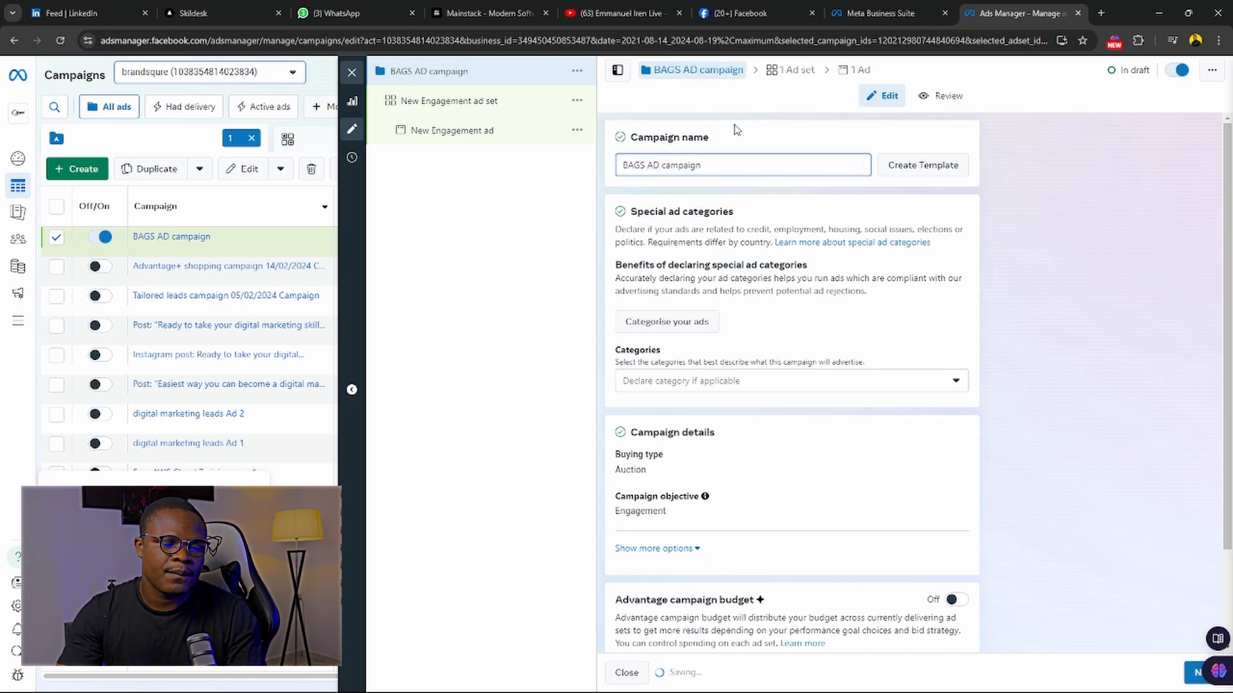
pyautogui.click(797, 142)
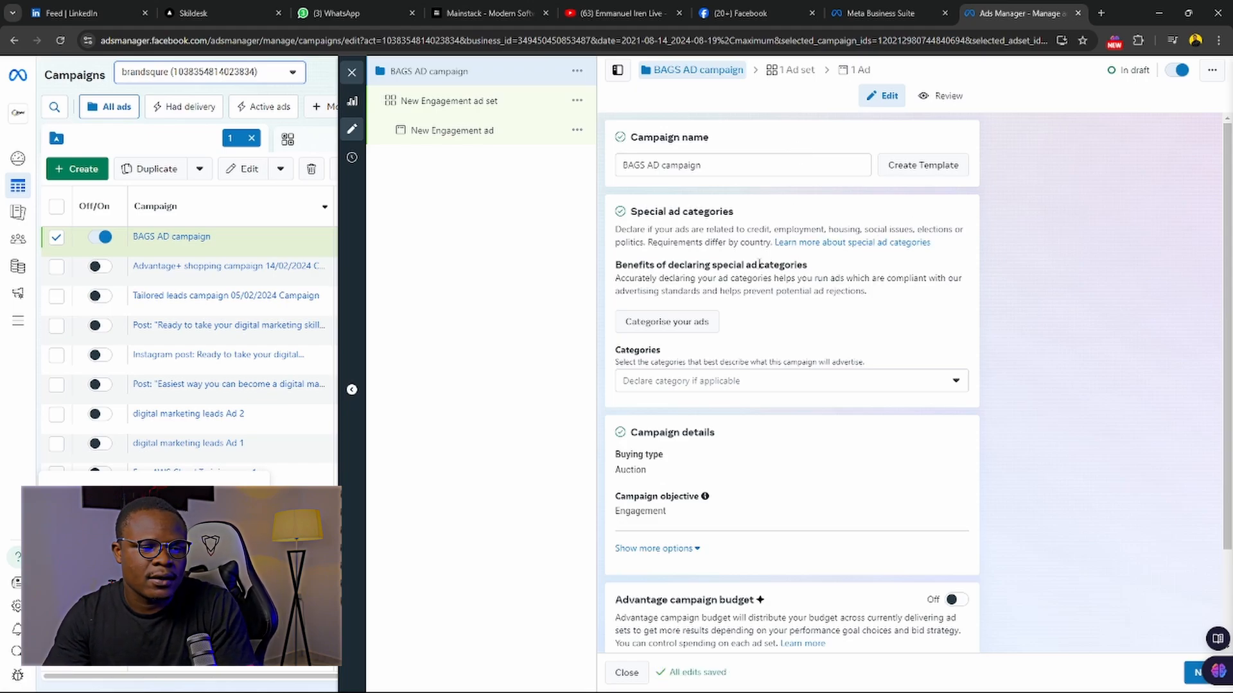
# Step: Examine the campaign's special ad category options, campaign details, Advantage campaign budget and A/B test settings
pyautogui.scroll(-2, 835, 270)
pyautogui.scroll(2, 867, 271)
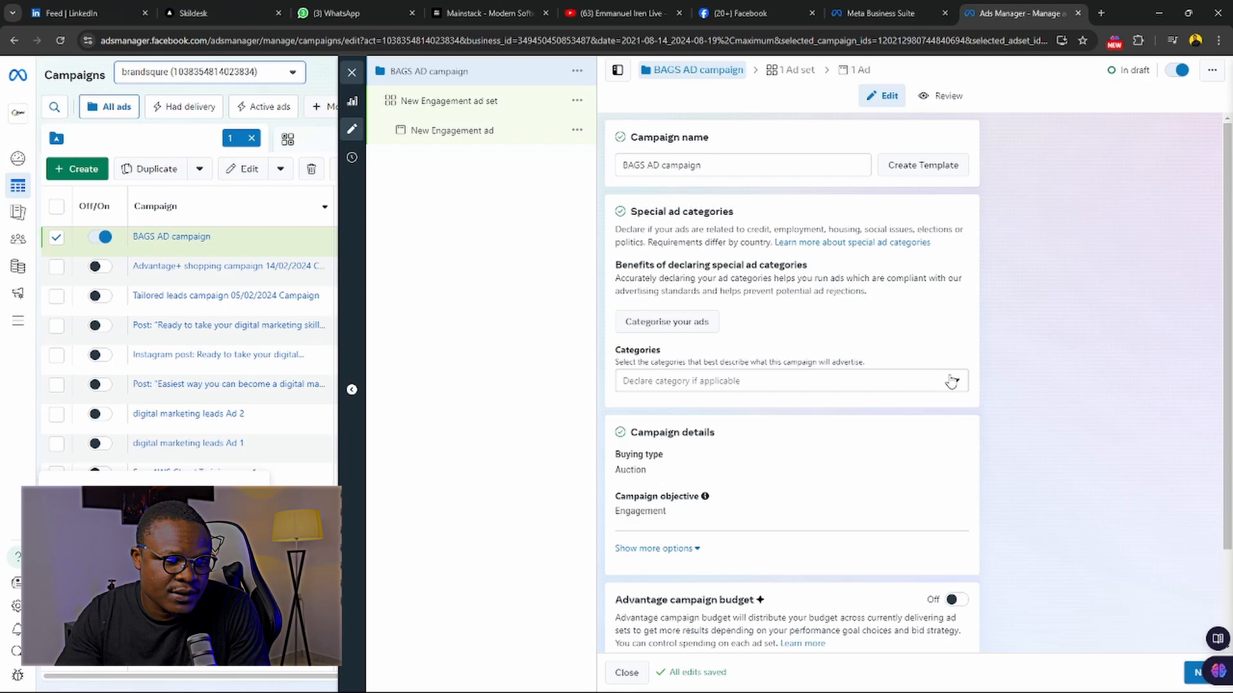
pyautogui.click(956, 383)
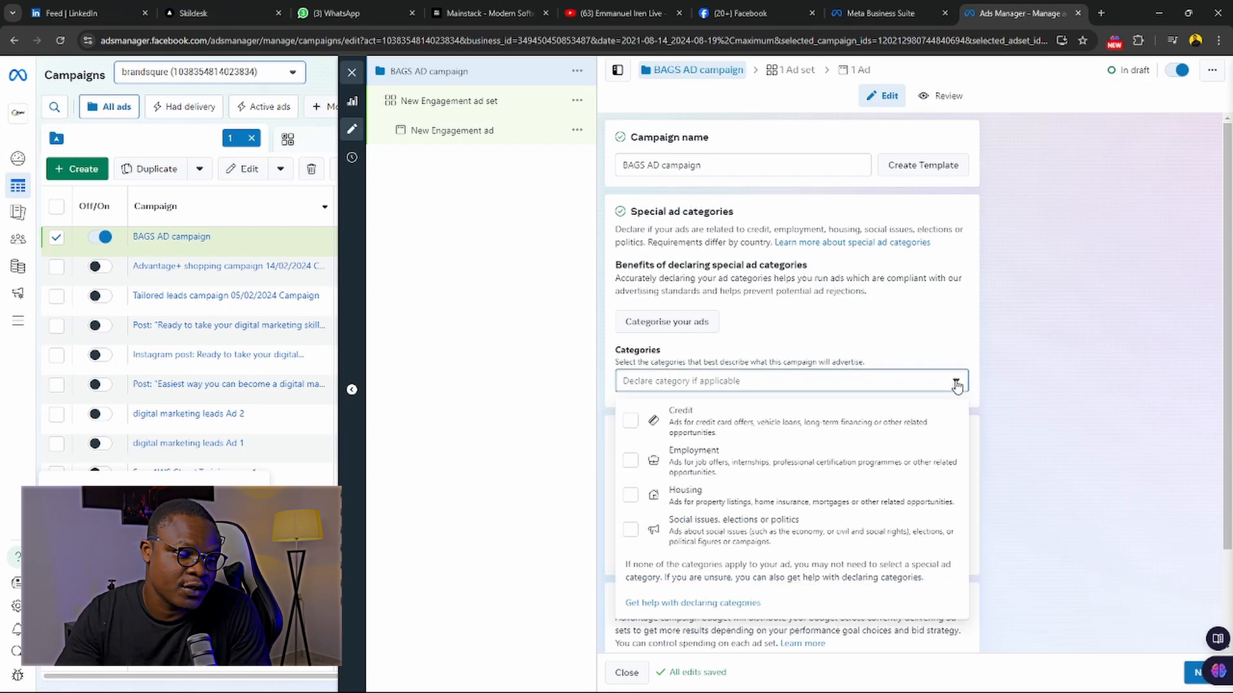
pyautogui.click(956, 384)
pyautogui.scroll(-2, 845, 385)
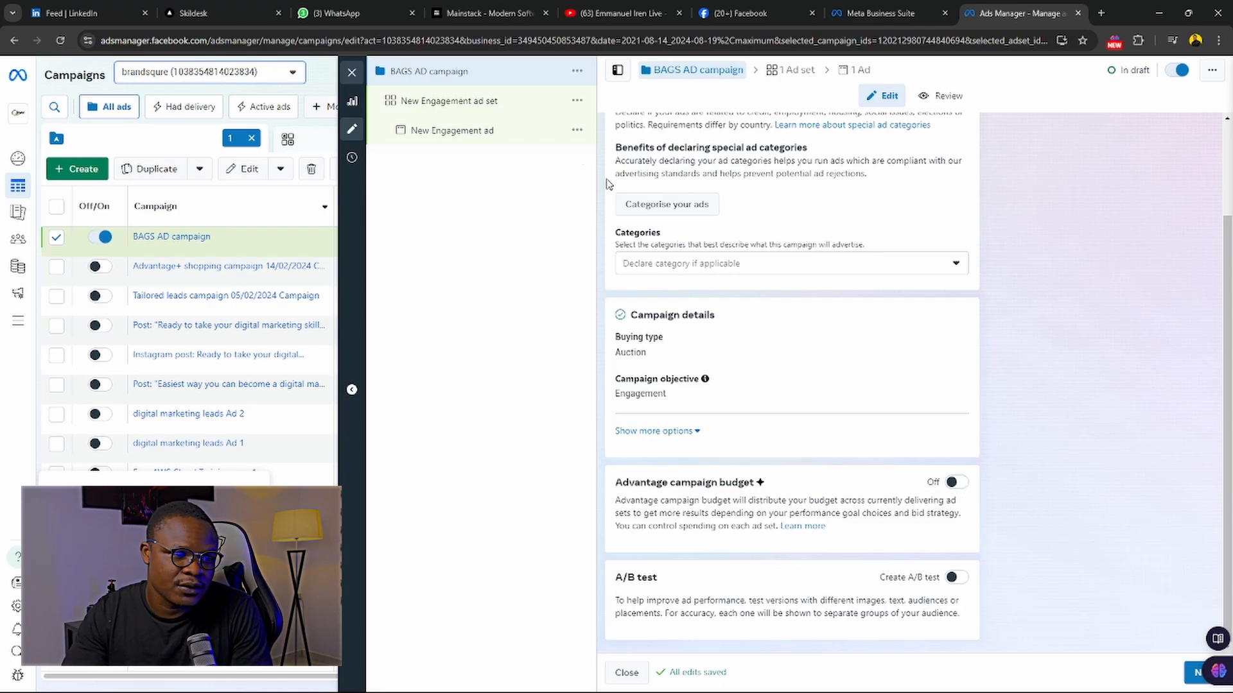
# Step: Open the campaign's ad set and rename it as "BLUE BAGS ad set", checking the ad set labels in the Canva diagram
pyautogui.click(440, 106)
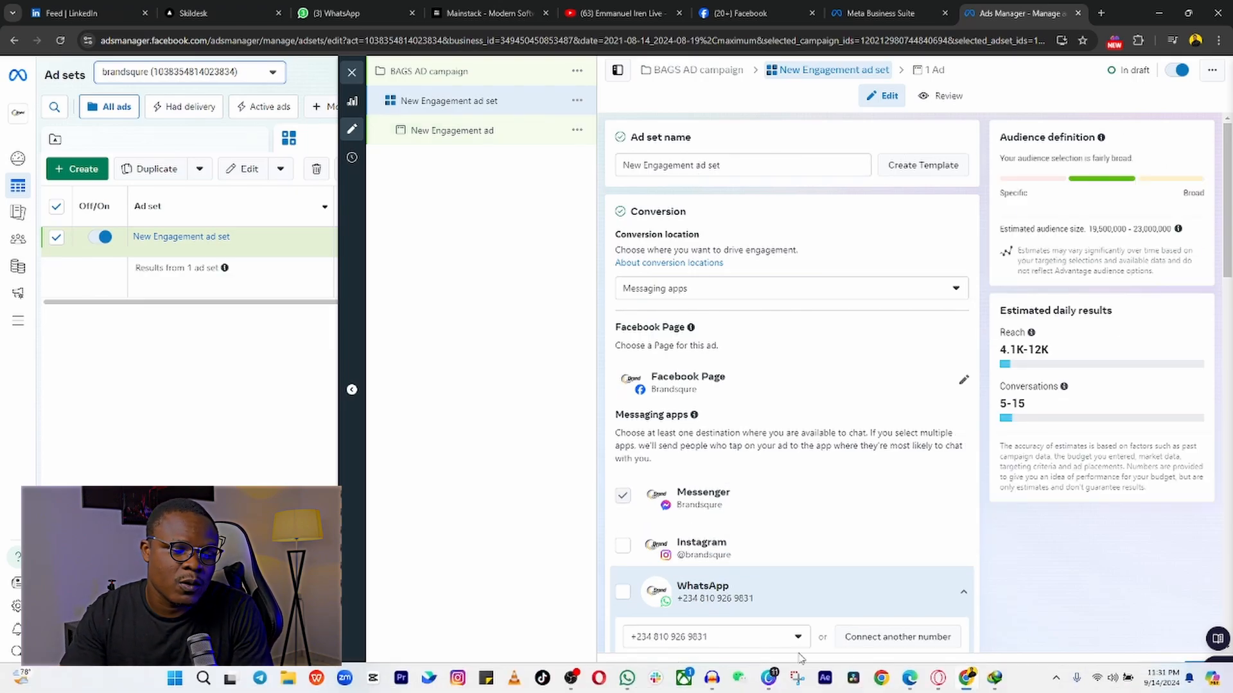
pyautogui.click(769, 682)
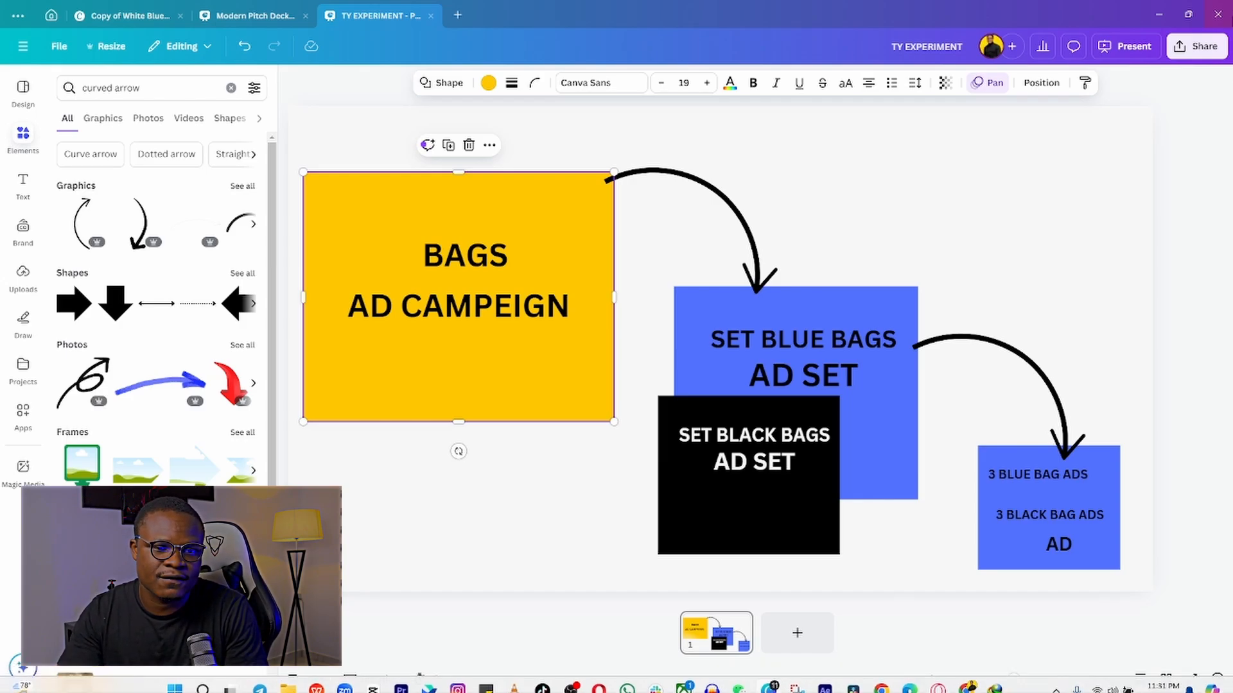
pyautogui.click(1160, 9)
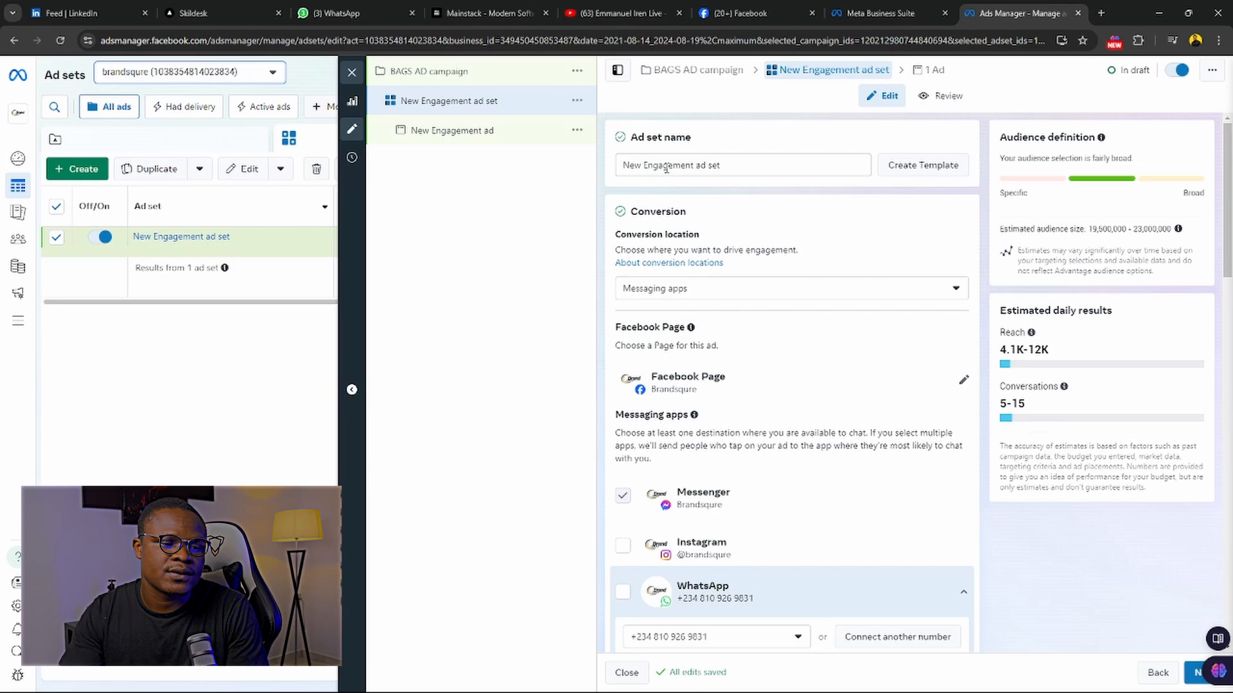
pyautogui.moveTo(623, 168); pyautogui.dragTo(695, 166)
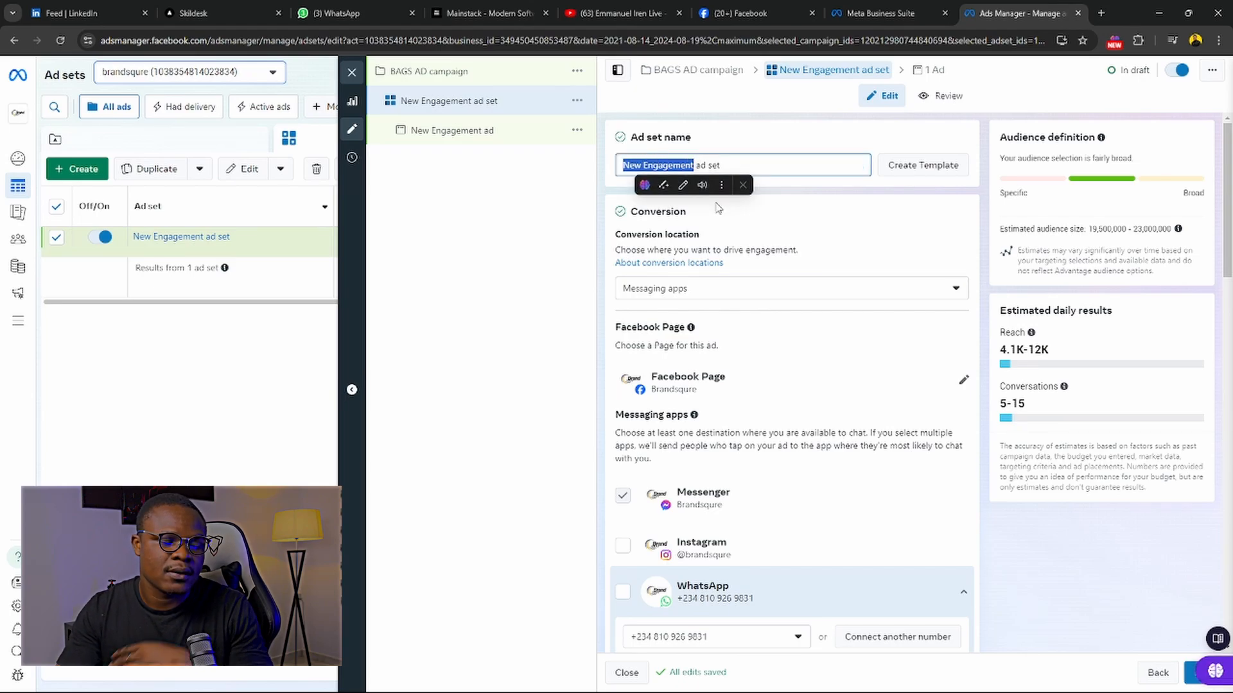
pyautogui.write('BLUE BA')
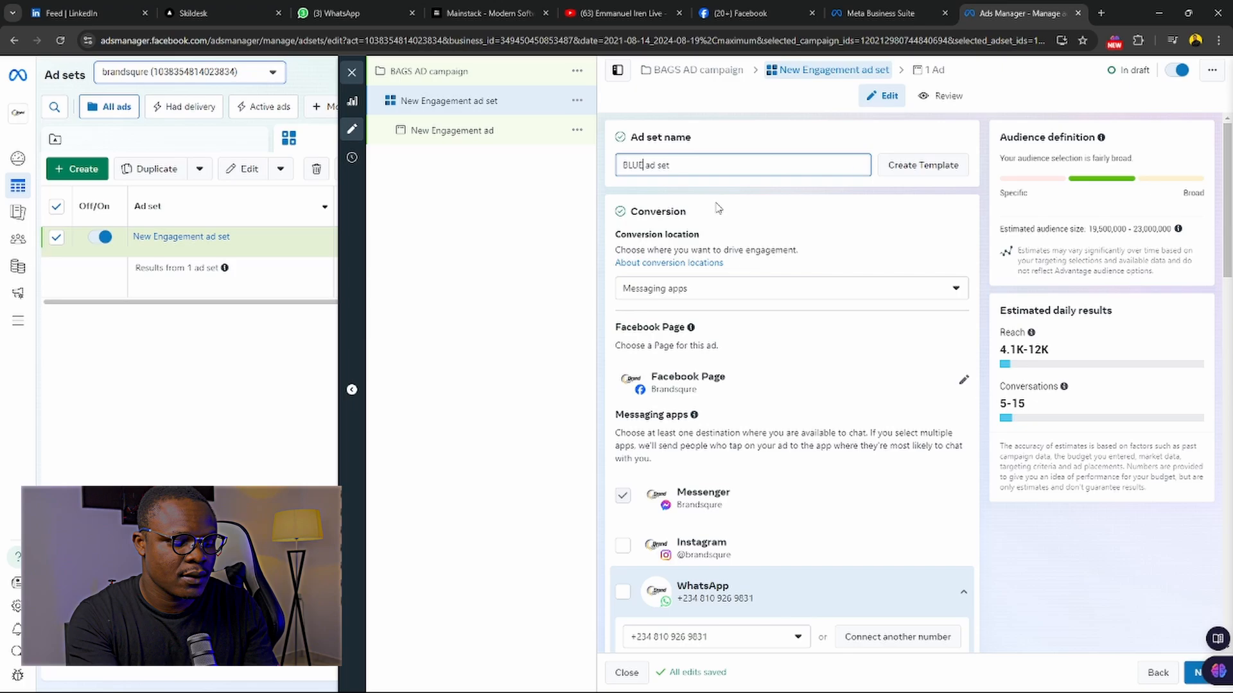
pyautogui.write('GS')
pyautogui.click(714, 201)
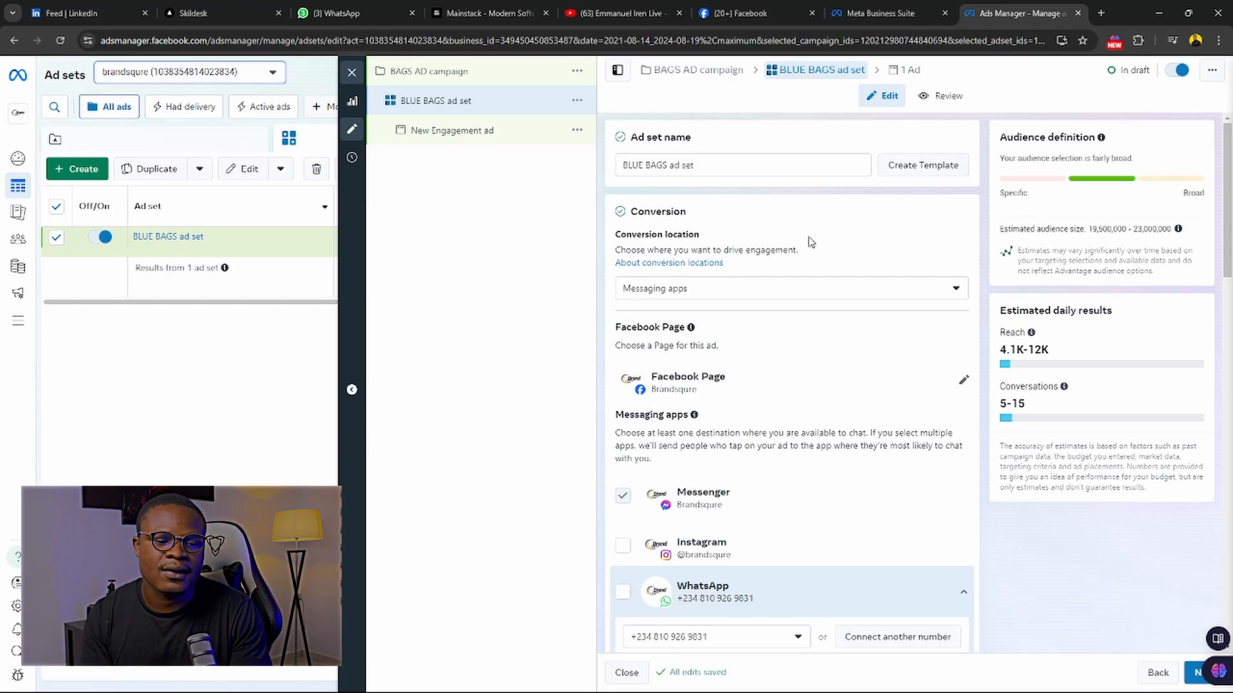
# Step: Review the ad set's conversion location options, keep Messaging apps, and add Instagram as a messaging destination alongside Messenger
pyautogui.click(957, 289)
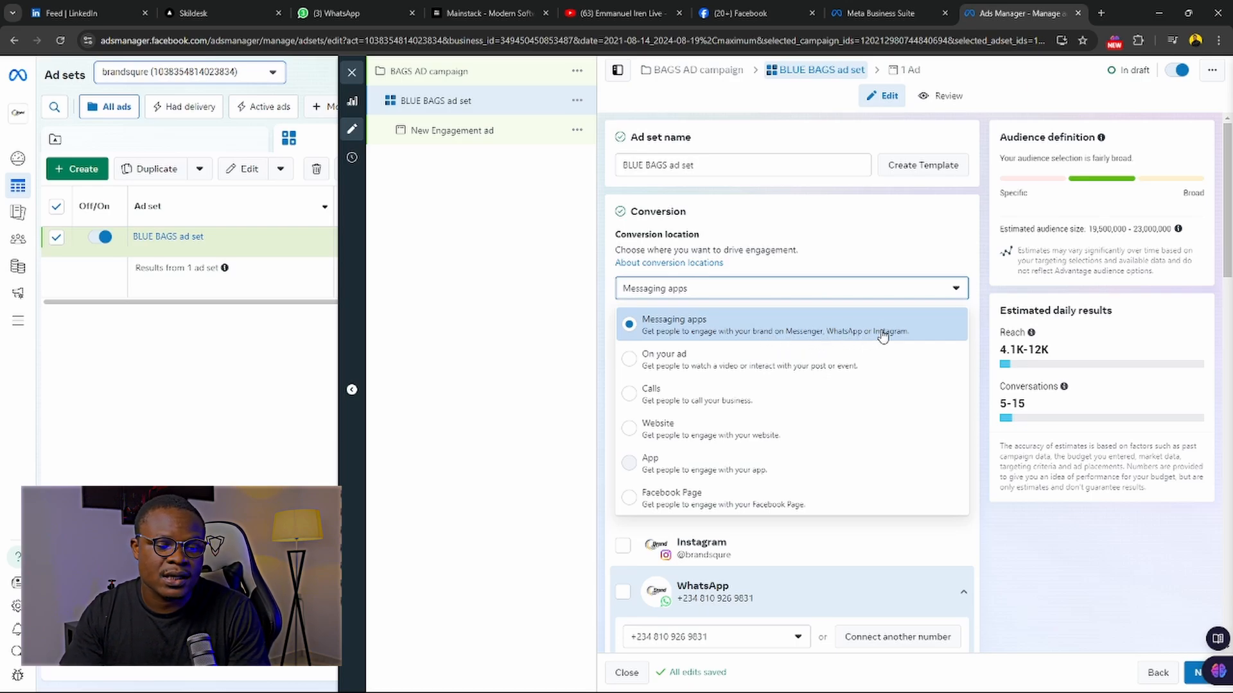
pyautogui.click(913, 253)
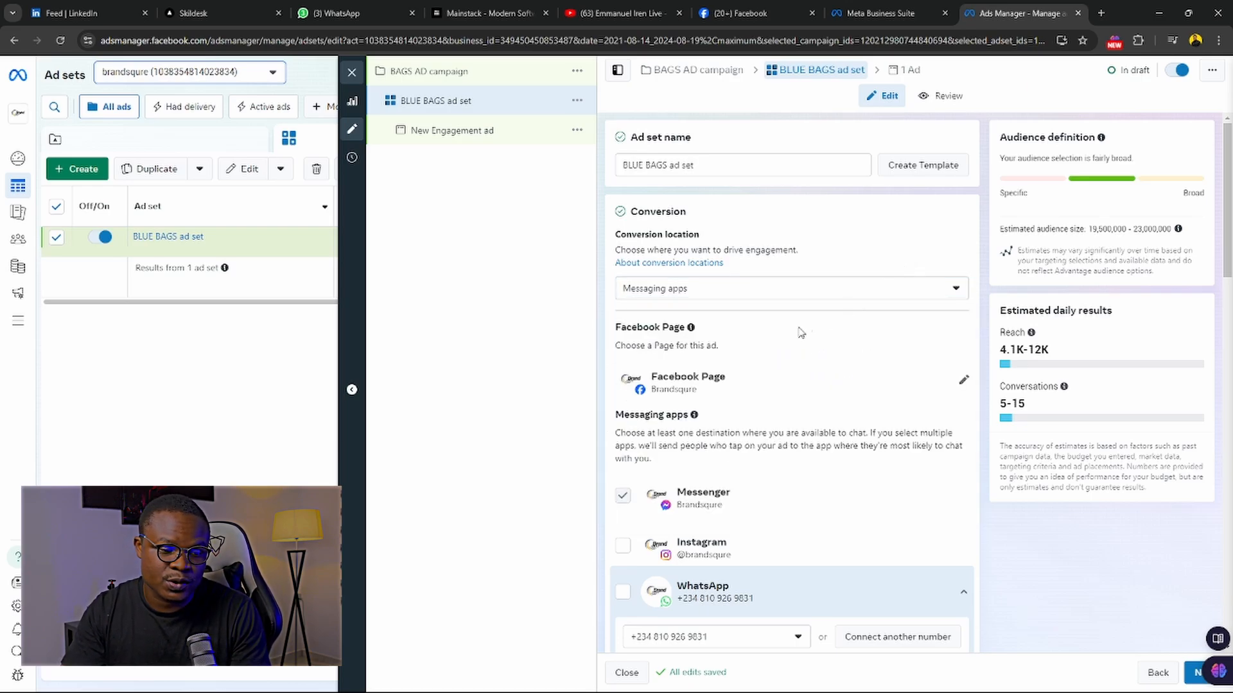
pyautogui.scroll(-1, 863, 282)
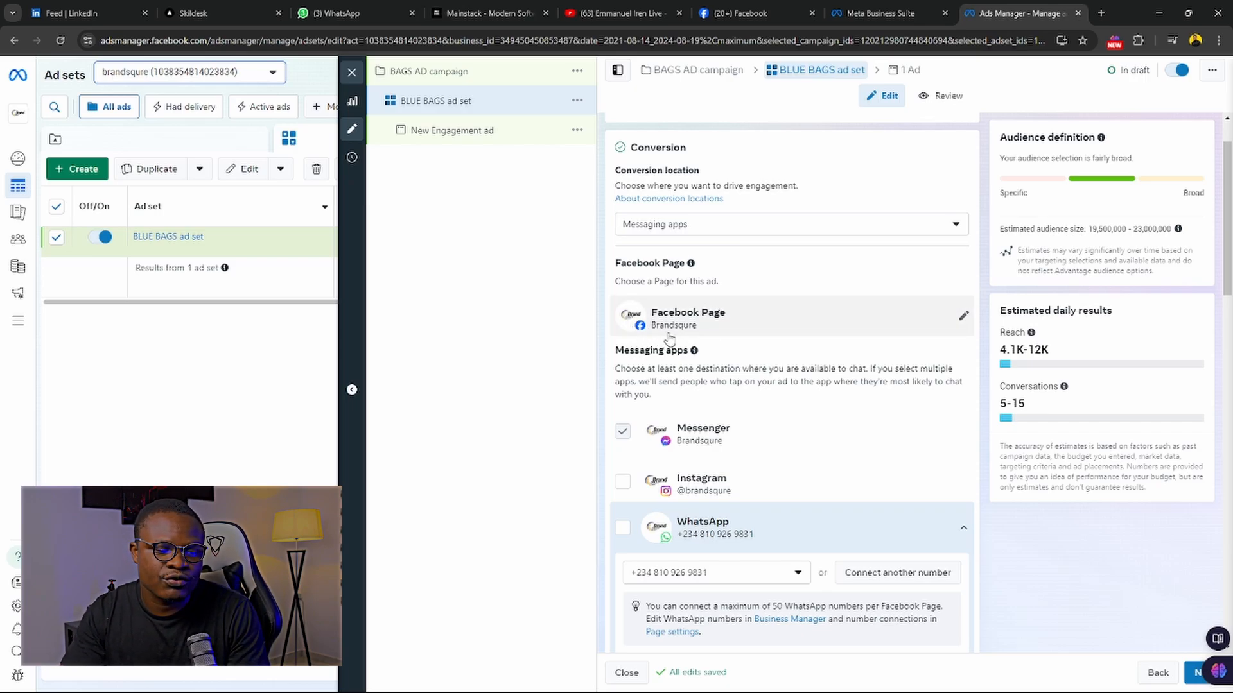
pyautogui.scroll(-3, 740, 359)
pyautogui.scroll(1, 740, 358)
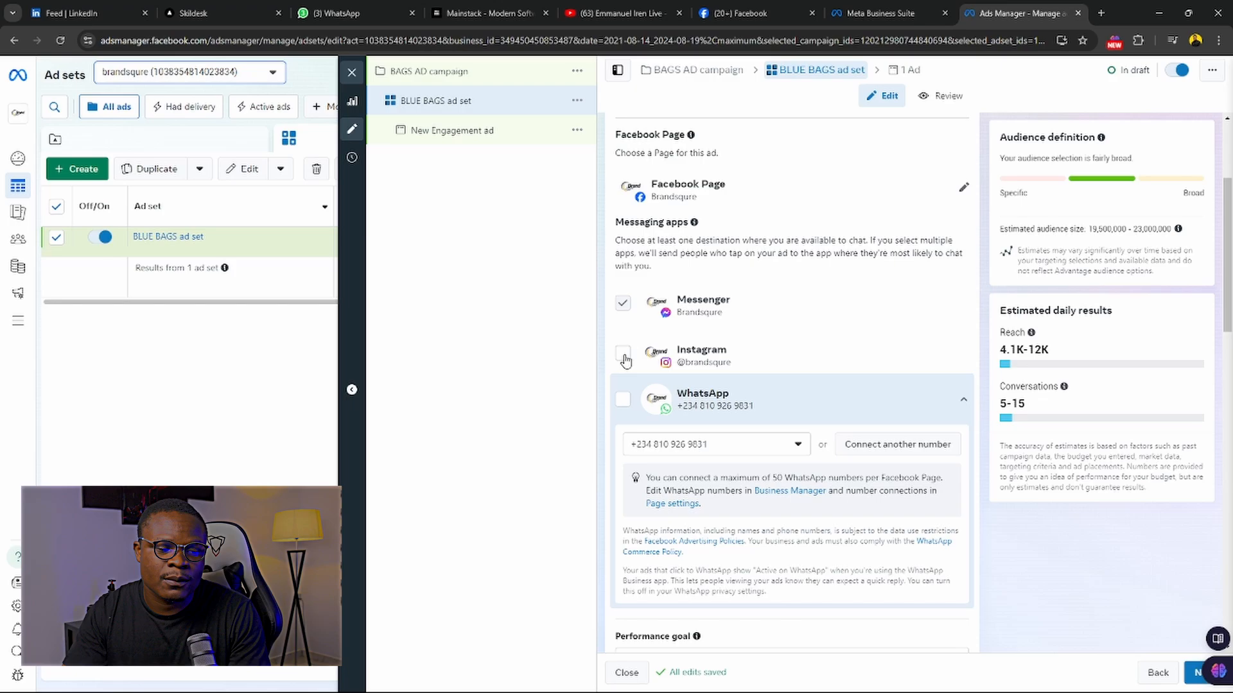
pyautogui.click(653, 357)
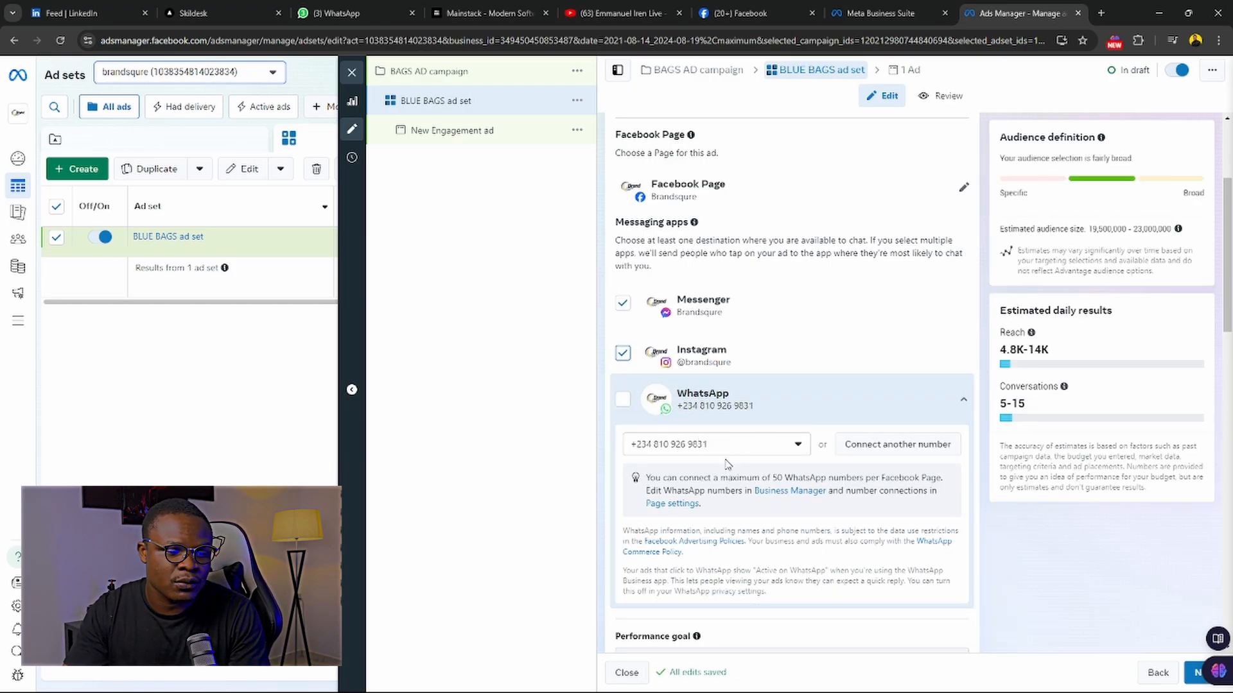
# Step: Try a daily budget of ₦1,000 for the BLUE BAGS ad set, and set it to ₦1,700 instead
pyautogui.scroll(-3, 771, 340)
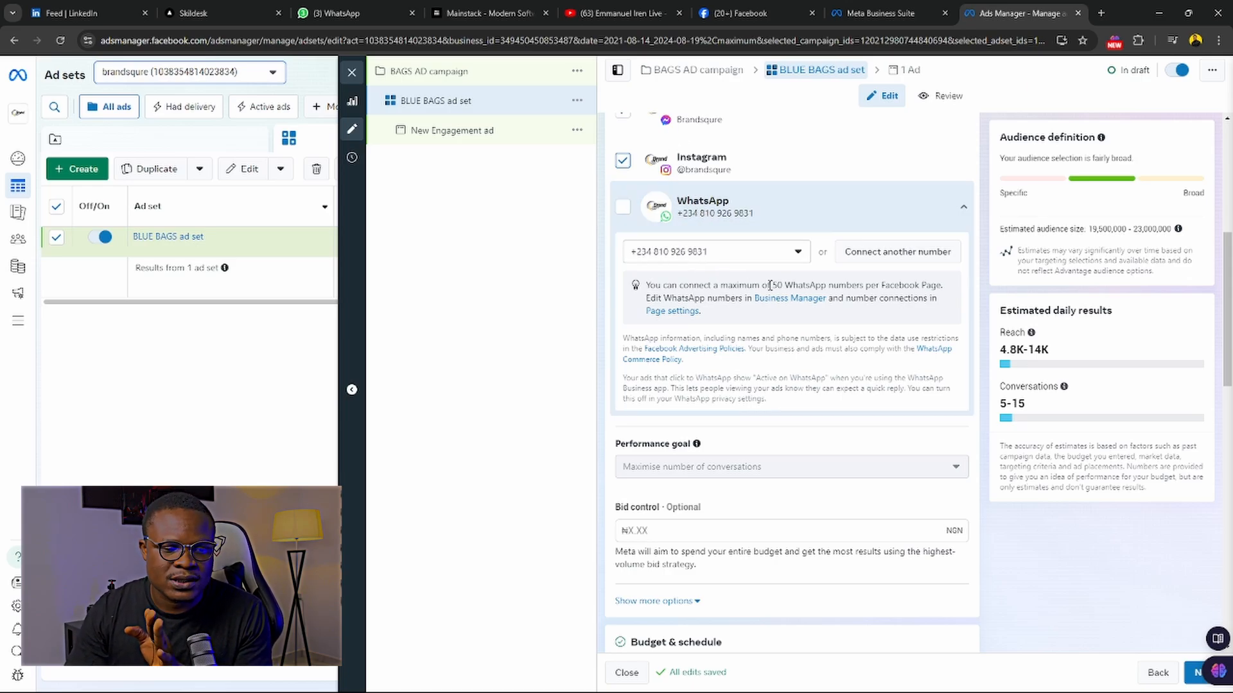
pyautogui.scroll(-3, 771, 286)
pyautogui.scroll(-2, 782, 302)
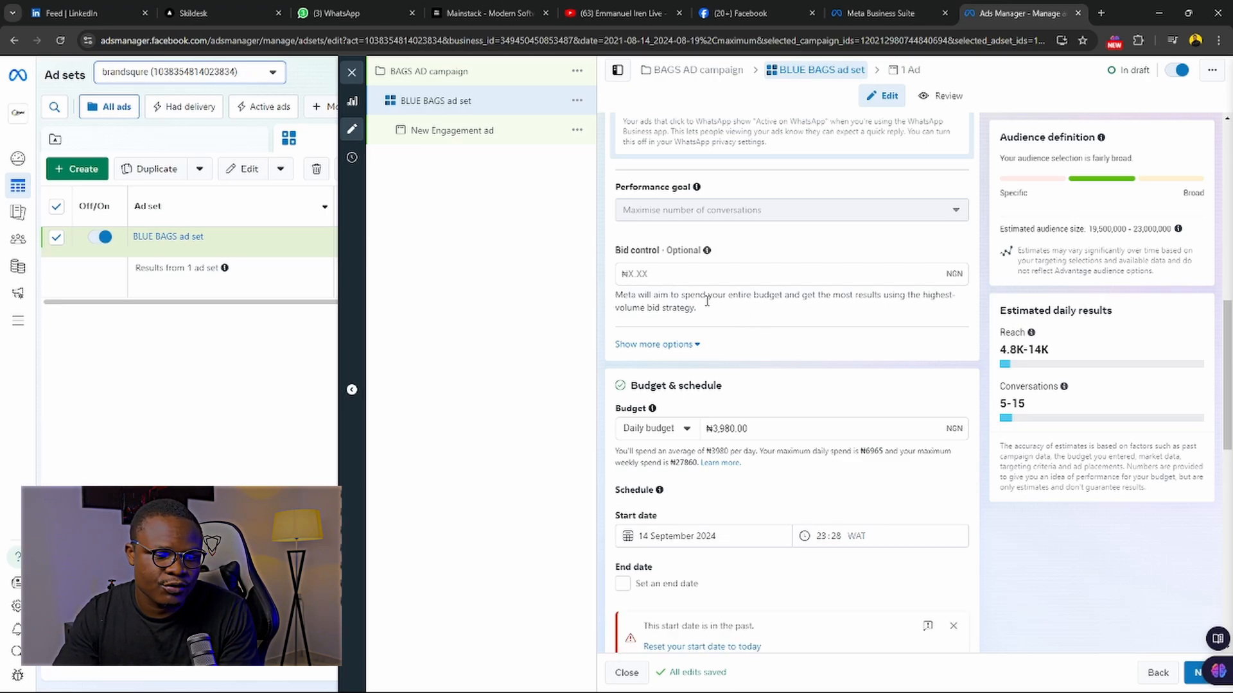
pyautogui.scroll(-1, 713, 329)
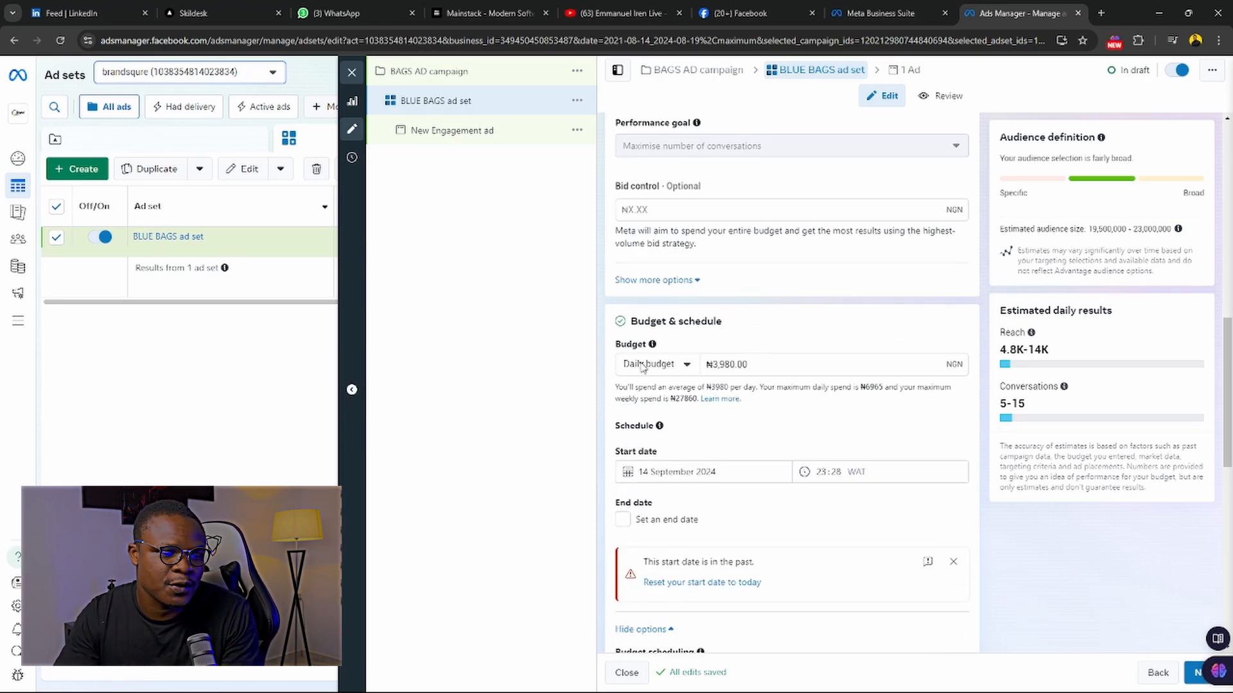
pyautogui.scroll(-1, 706, 295)
pyautogui.scroll(-1, 708, 294)
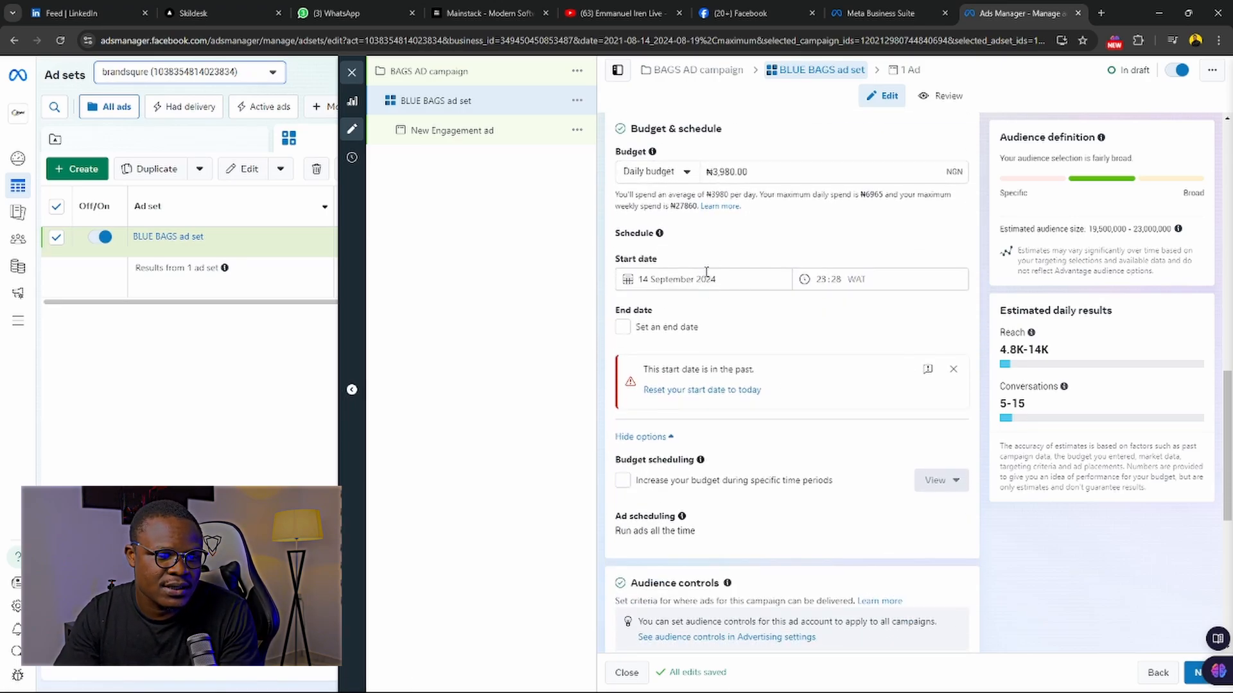
pyautogui.click(717, 236)
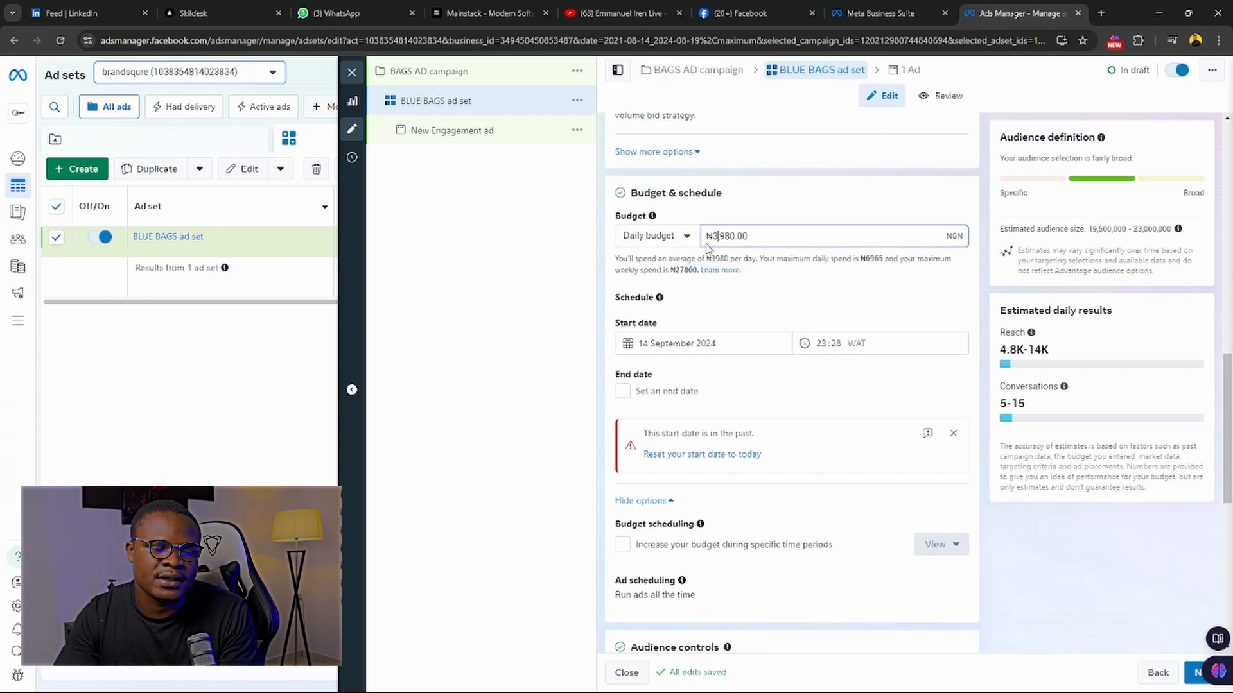
pyautogui.moveTo(750, 237); pyautogui.dragTo(712, 249)
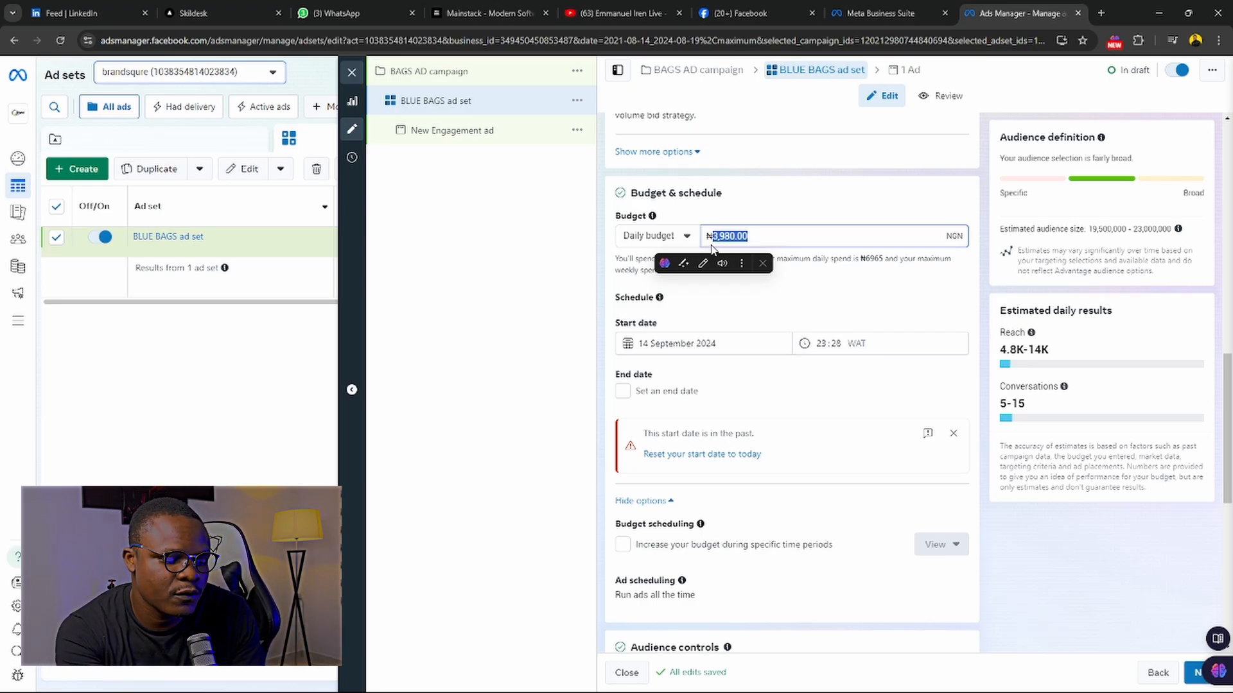
pyautogui.write('1000')
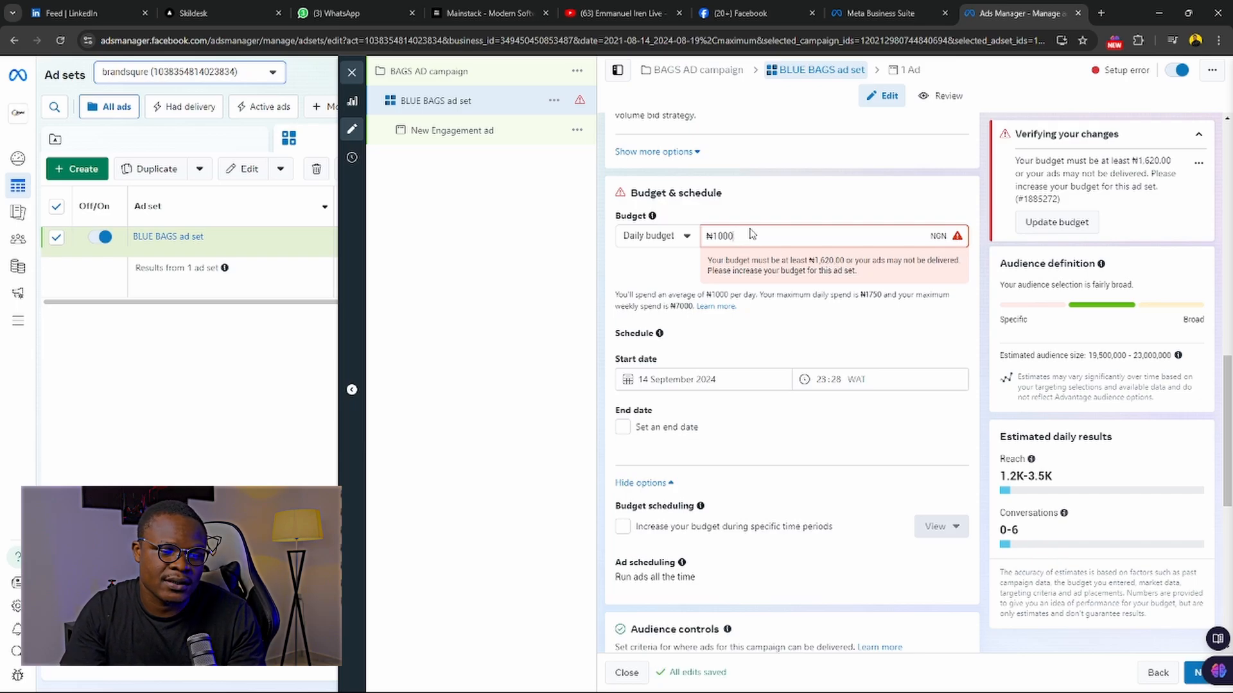
pyautogui.moveTo(730, 236); pyautogui.dragTo(712, 237)
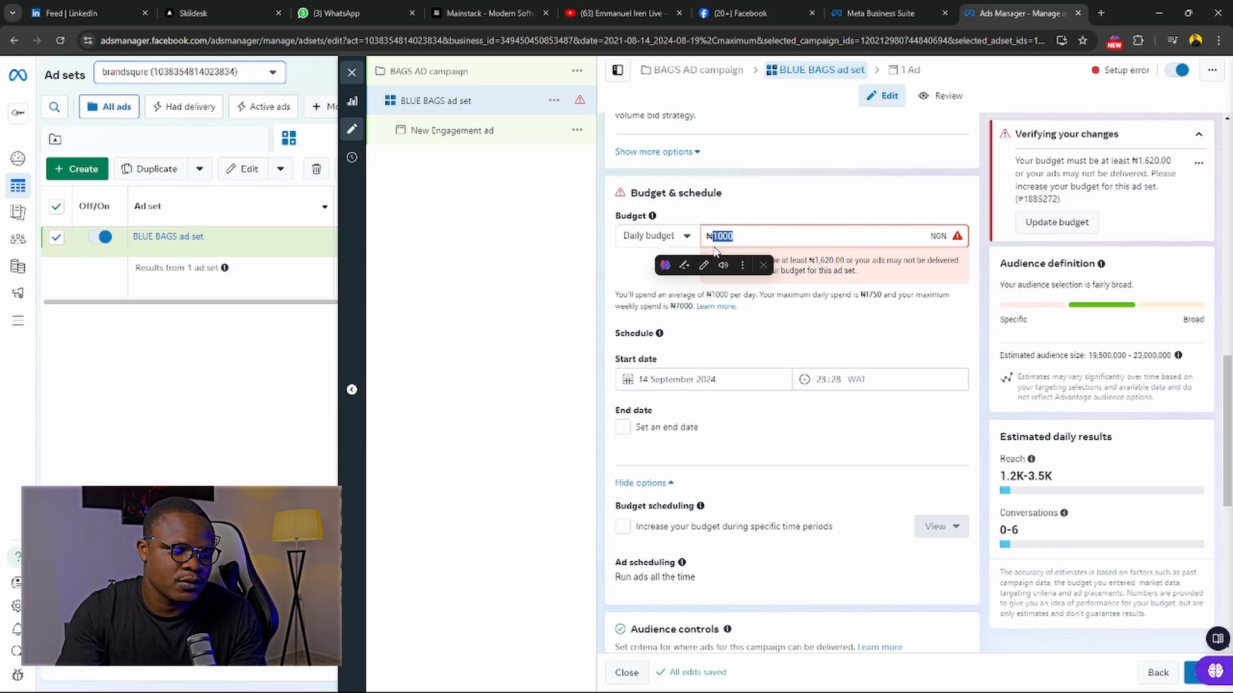
pyautogui.write('17')
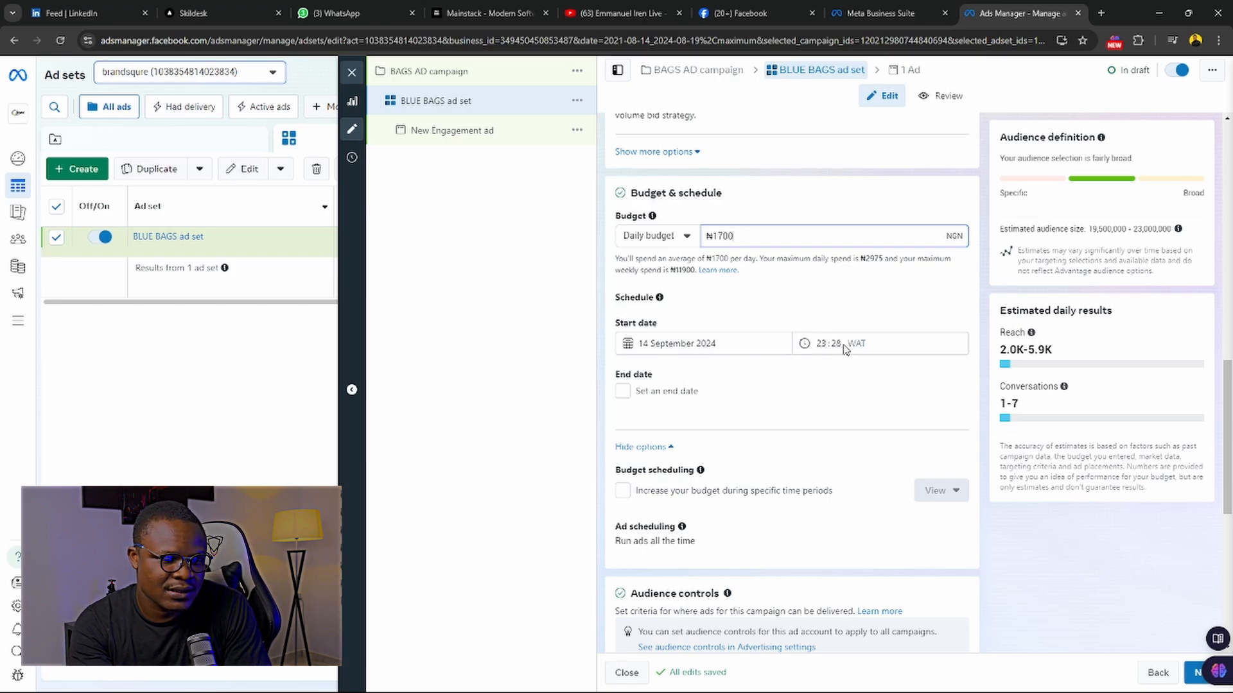
# Step: Set the ad set's start time to 23:50 on 14 September 2024
pyautogui.click(821, 344)
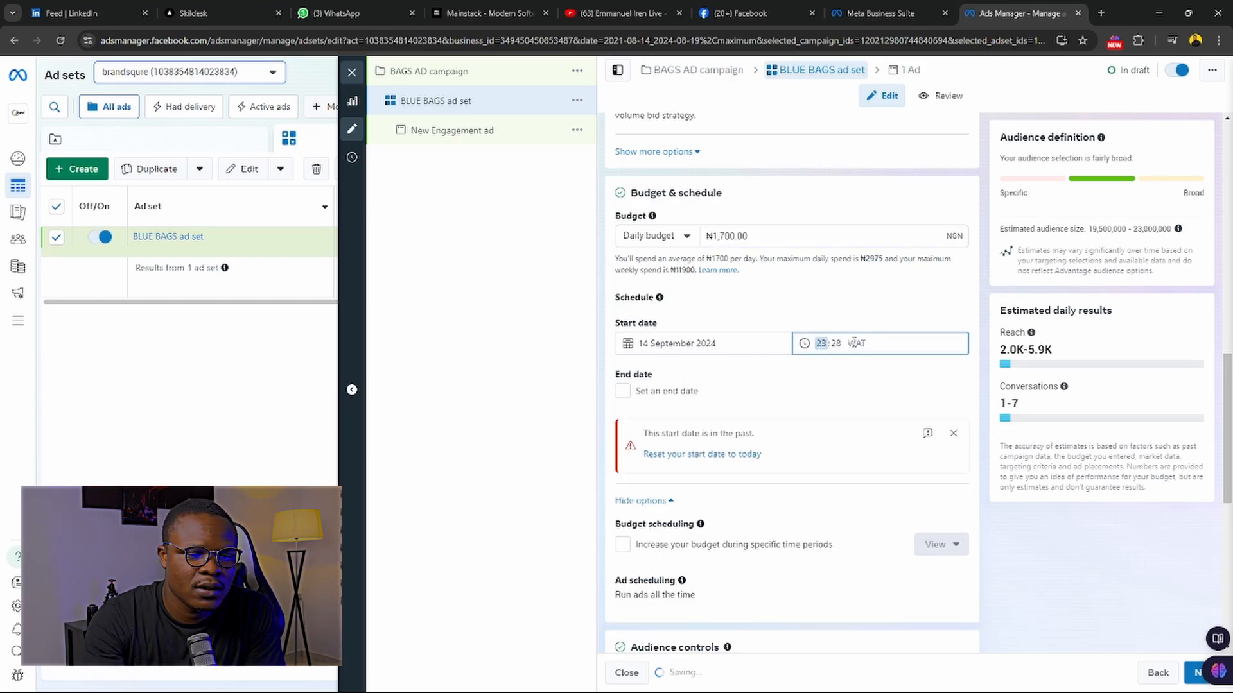
pyautogui.click(836, 344)
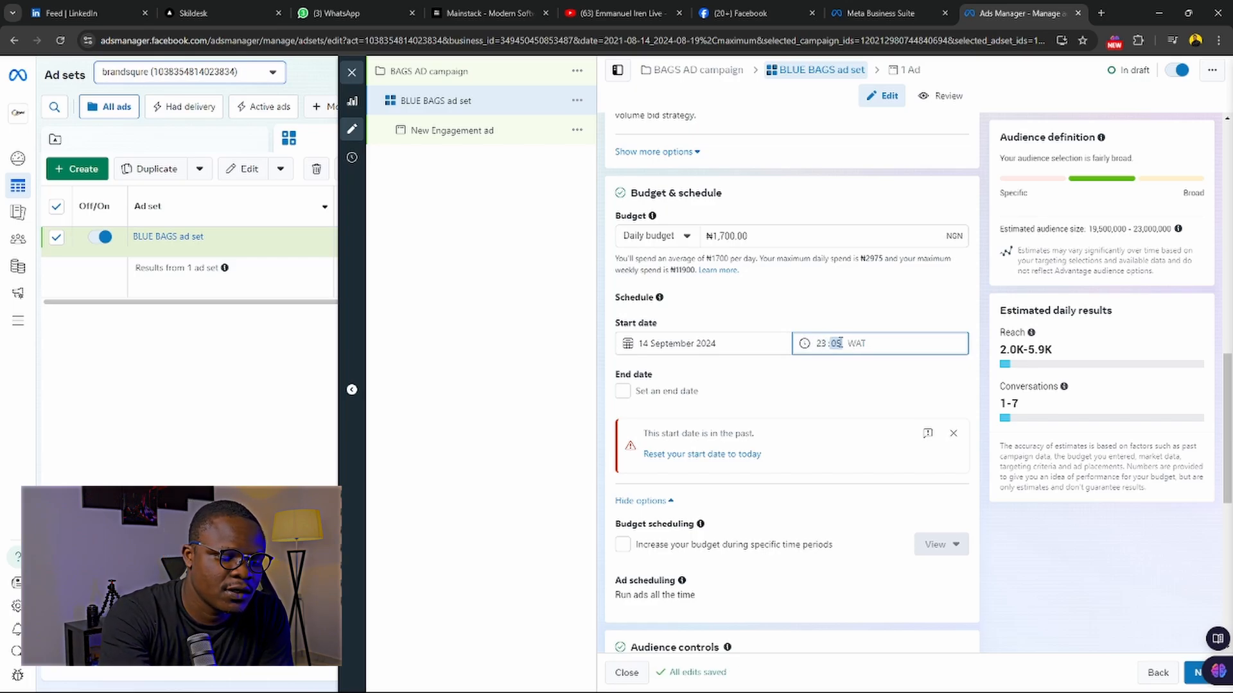
pyautogui.write('0')
pyautogui.click(847, 399)
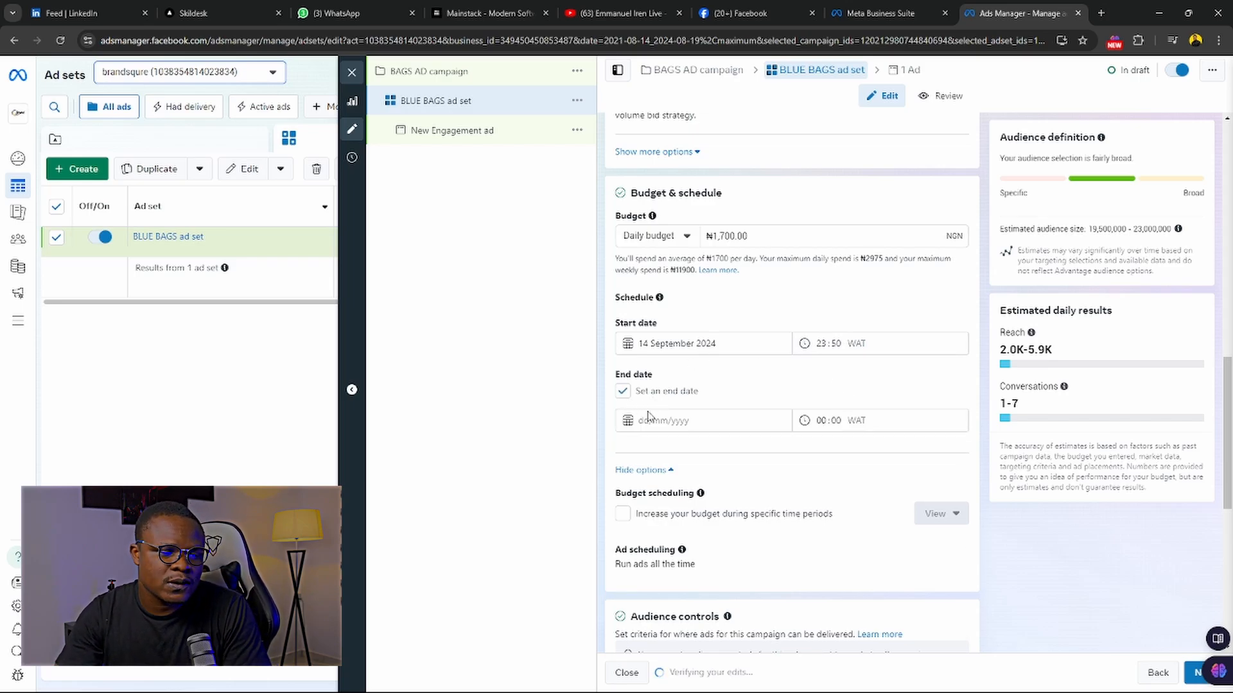
# Step: Try ending the ad set on 15 September 2024 at 04:00, and remove that end date
pyautogui.click(673, 419)
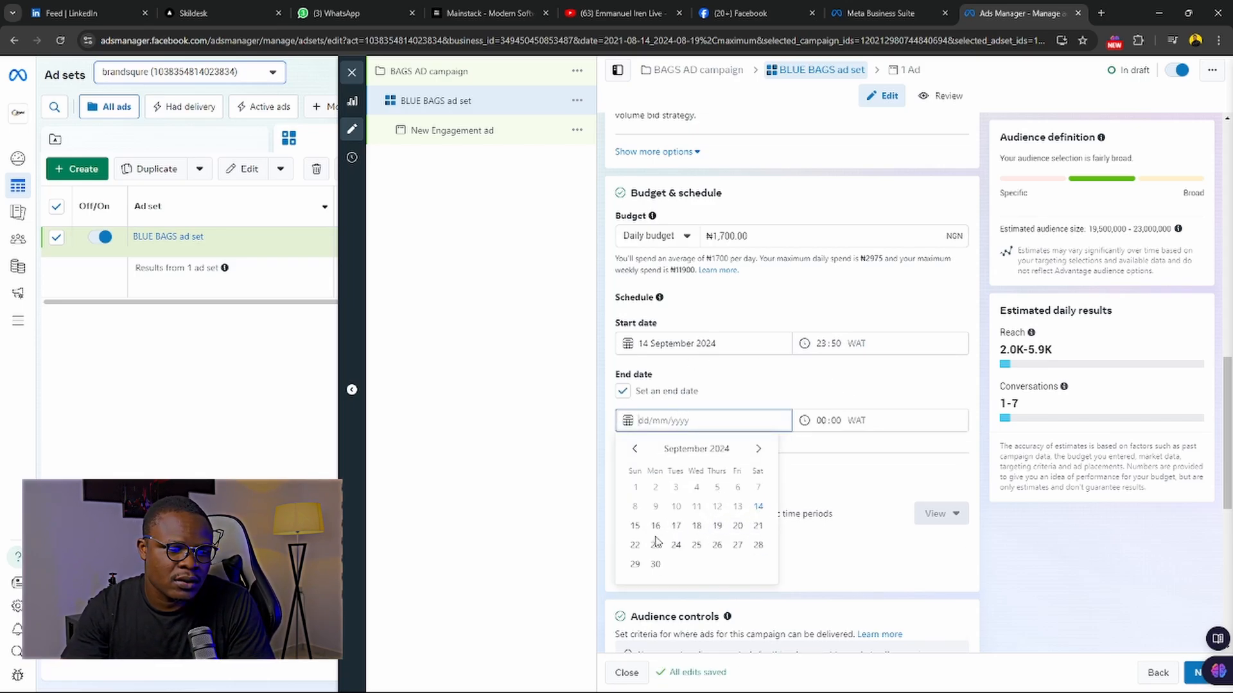
pyautogui.click(635, 525)
pyautogui.click(809, 430)
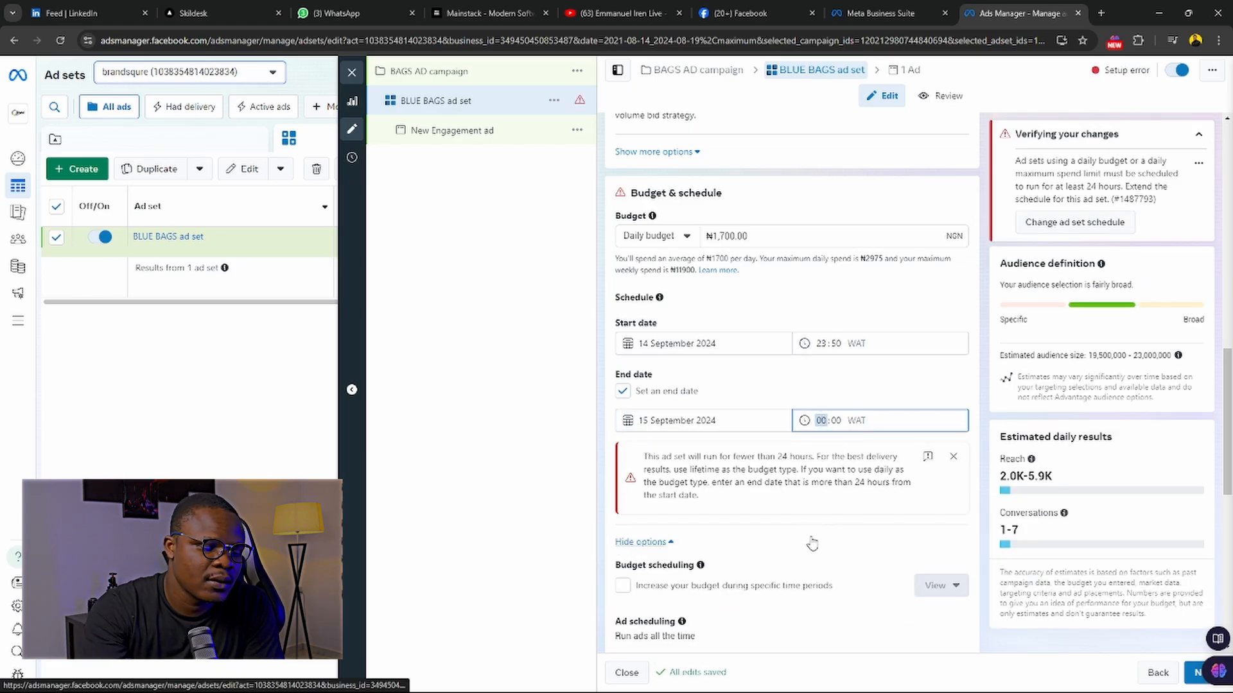
pyautogui.write('4')
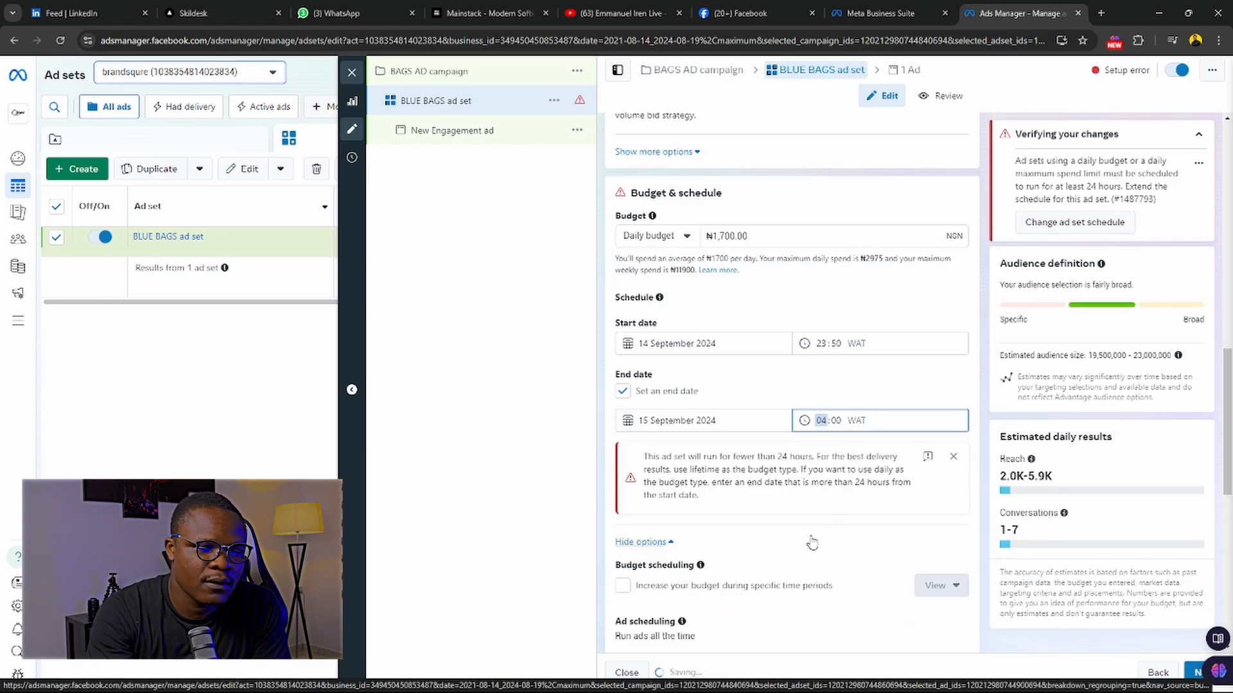
pyautogui.click(885, 396)
pyautogui.click(884, 397)
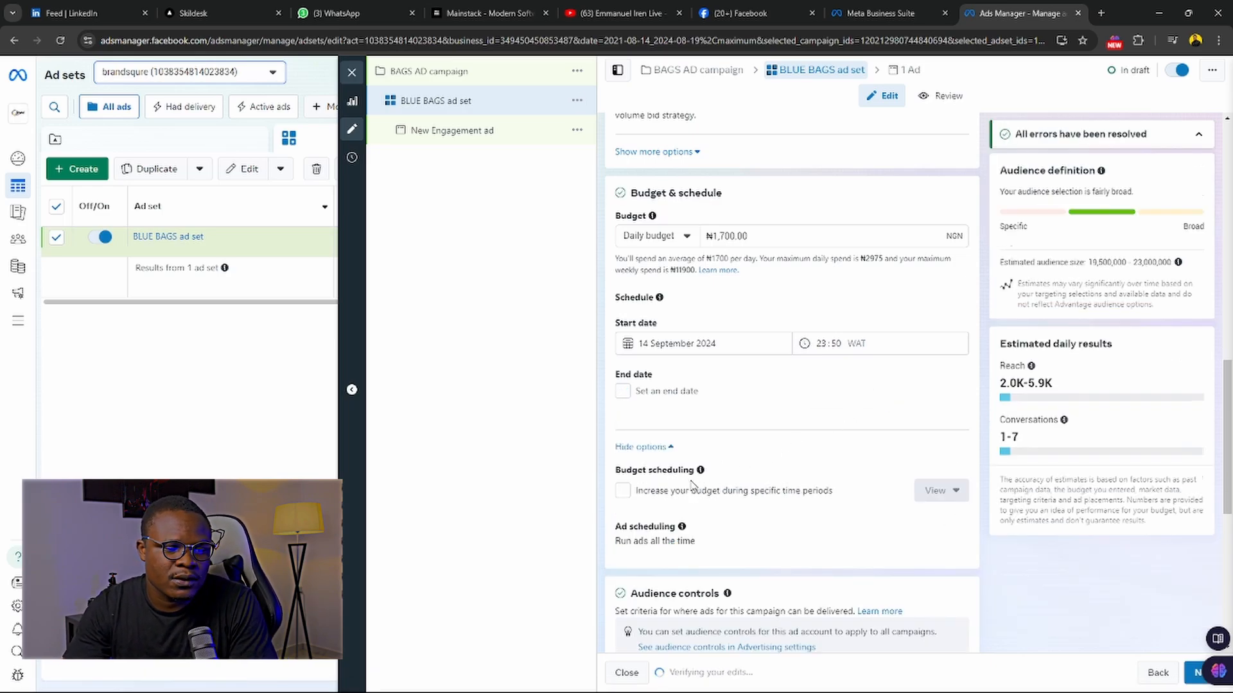
# Step: Enable an end date for the ad set and schedule it for 16 September 2024 at 04:00
pyautogui.click(622, 391)
pyautogui.click(684, 421)
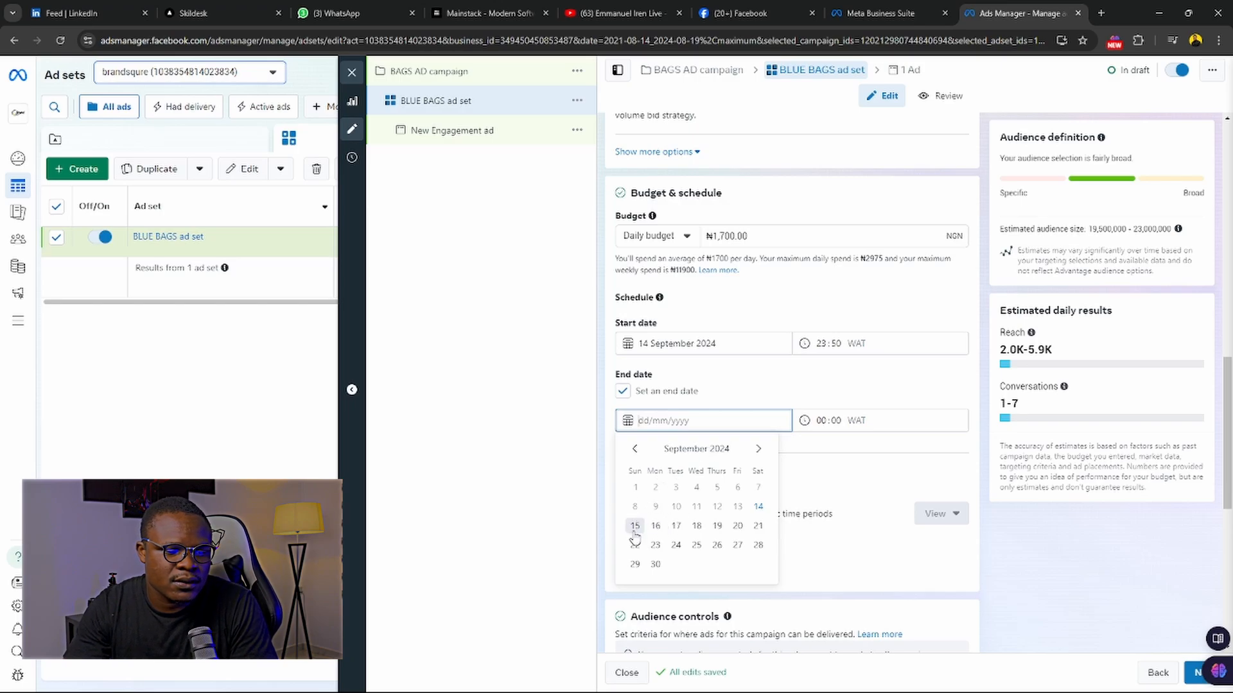
pyautogui.click(655, 526)
pyautogui.click(817, 420)
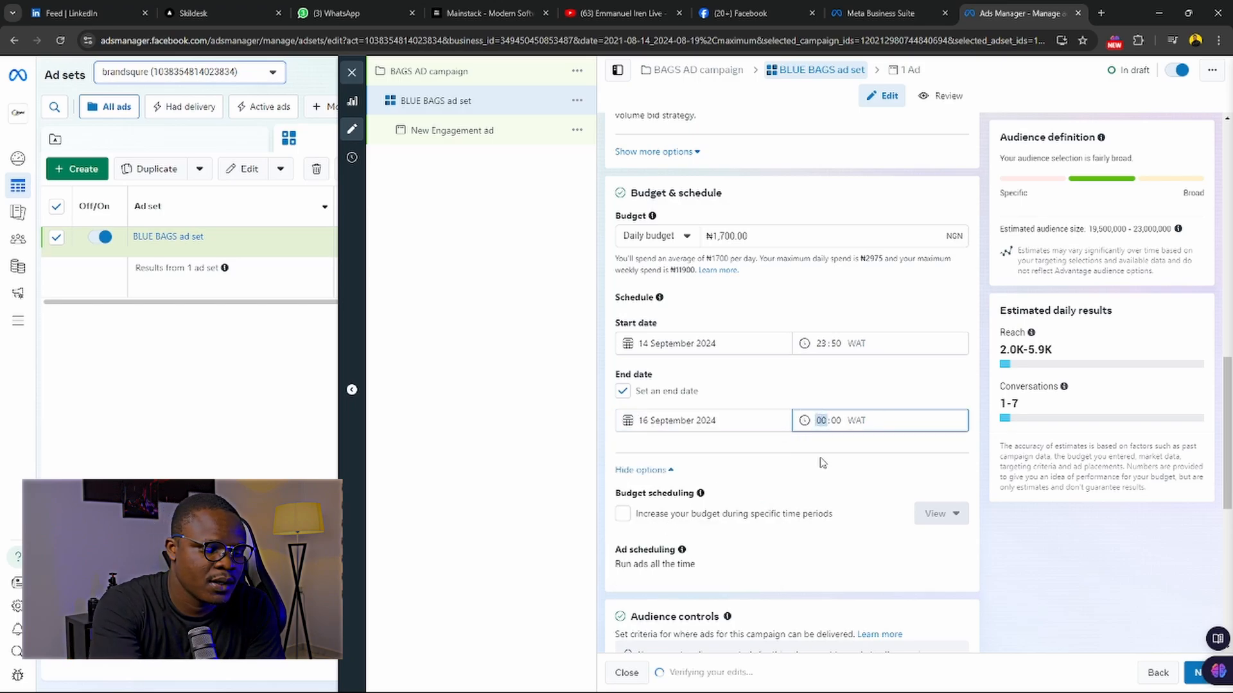
pyautogui.write('4')
pyautogui.click(839, 393)
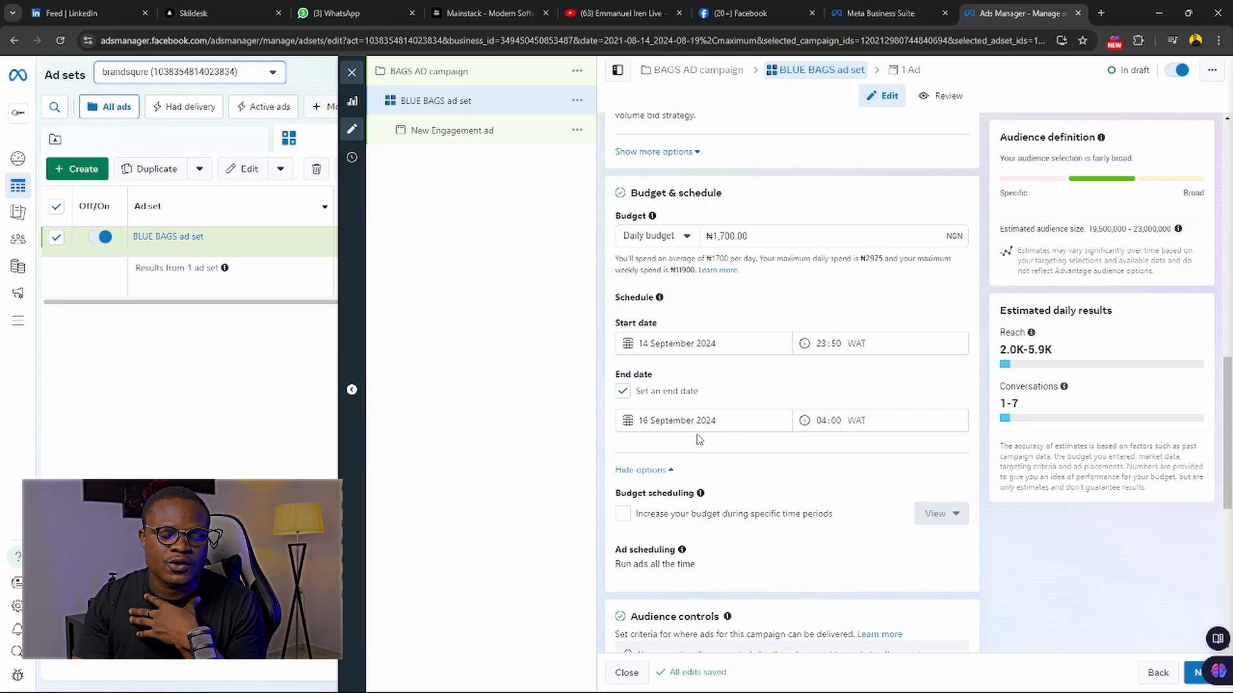
# Step: Edit the audience locations and include the United States in addition to Nigeria
pyautogui.scroll(-3, 713, 449)
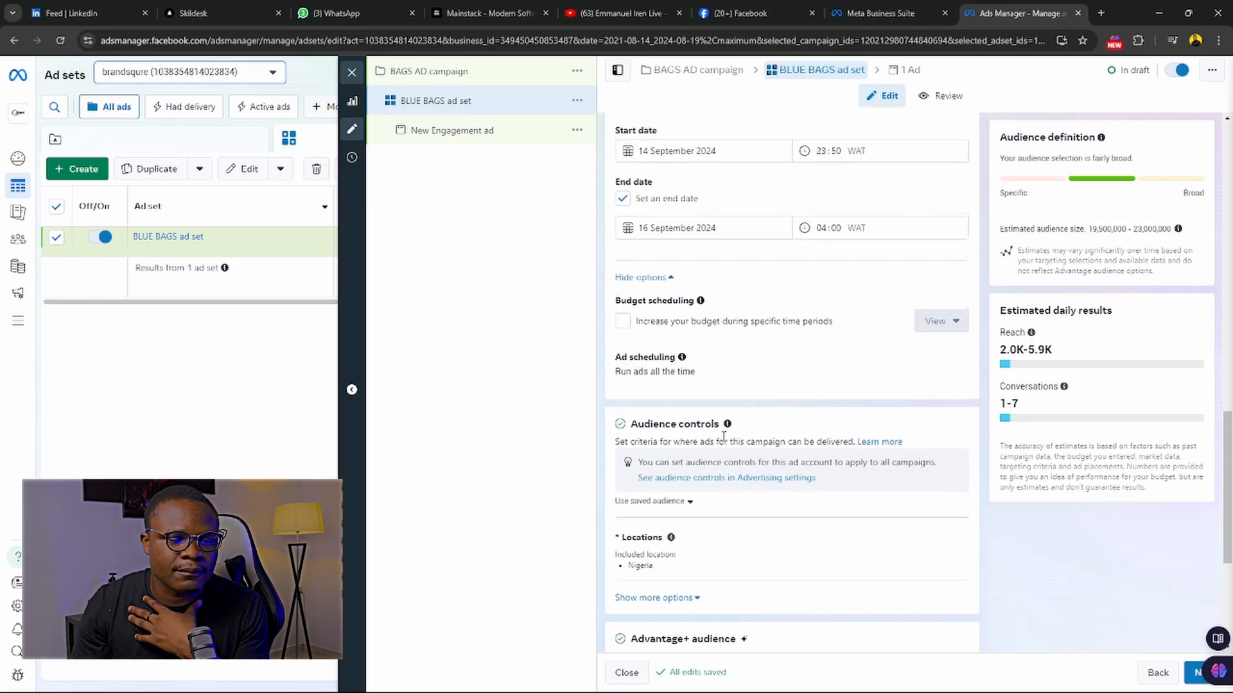
pyautogui.scroll(-1, 724, 436)
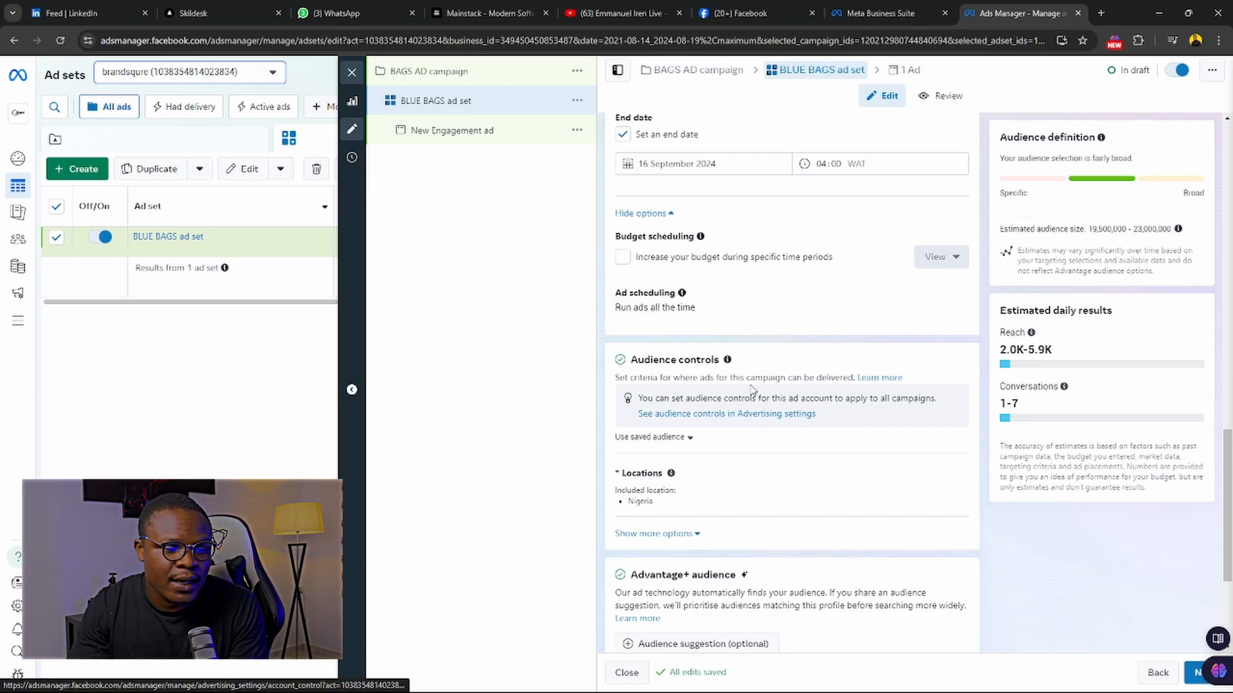
pyautogui.scroll(-3, 739, 372)
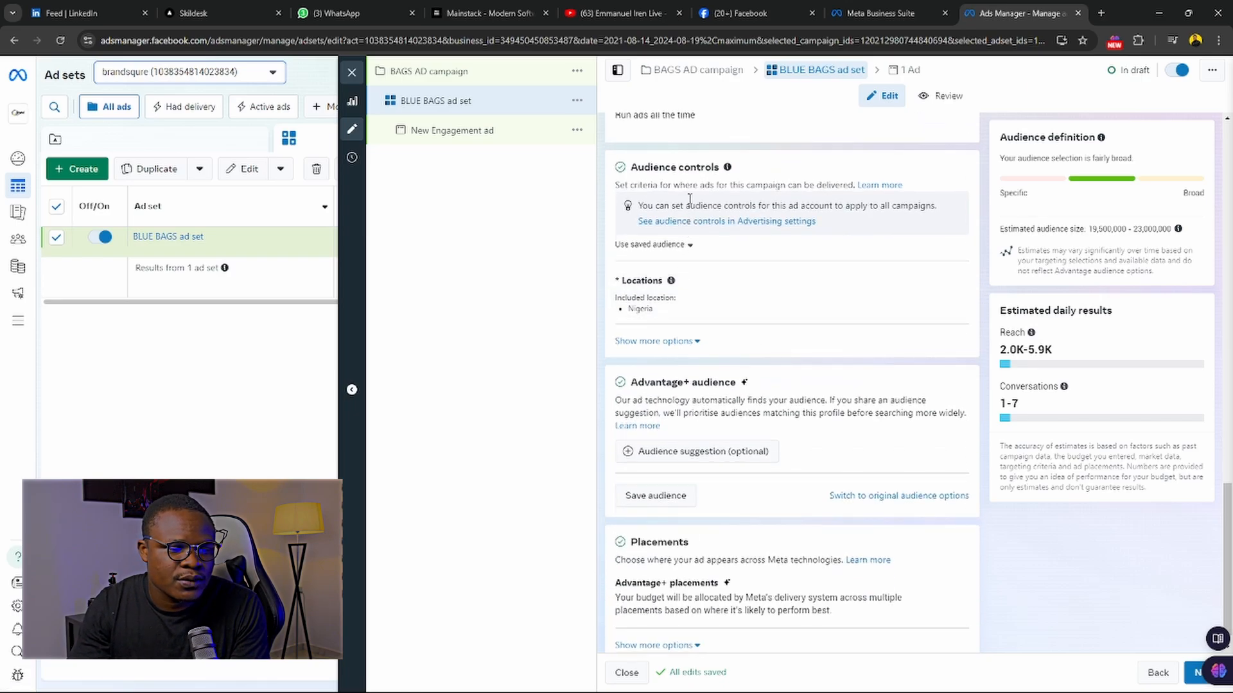
pyautogui.scroll(1, 692, 202)
pyautogui.scroll(-1, 748, 271)
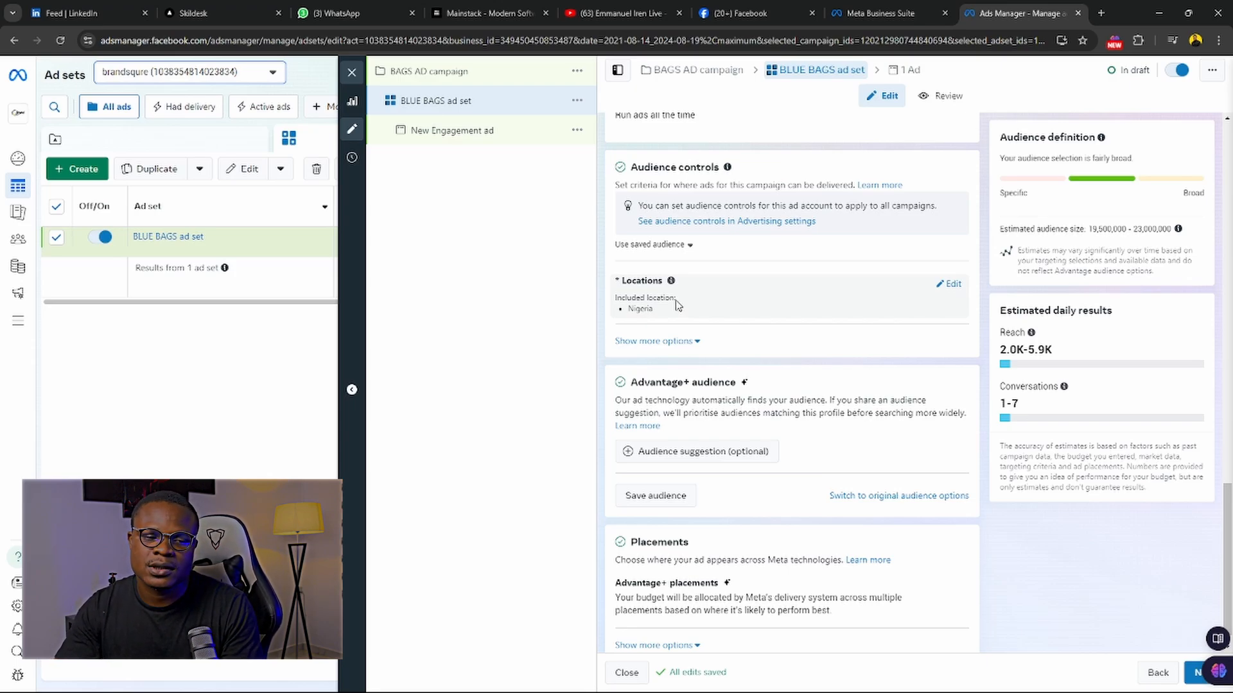
pyautogui.click(949, 284)
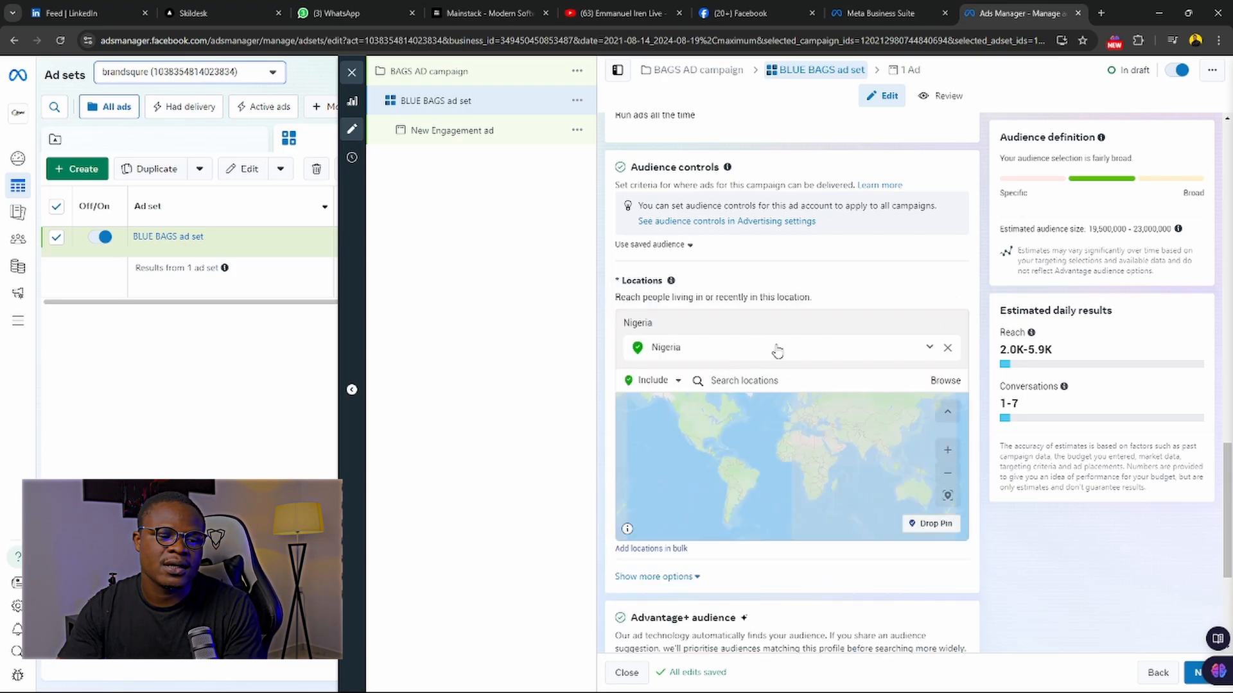
pyautogui.click(754, 379)
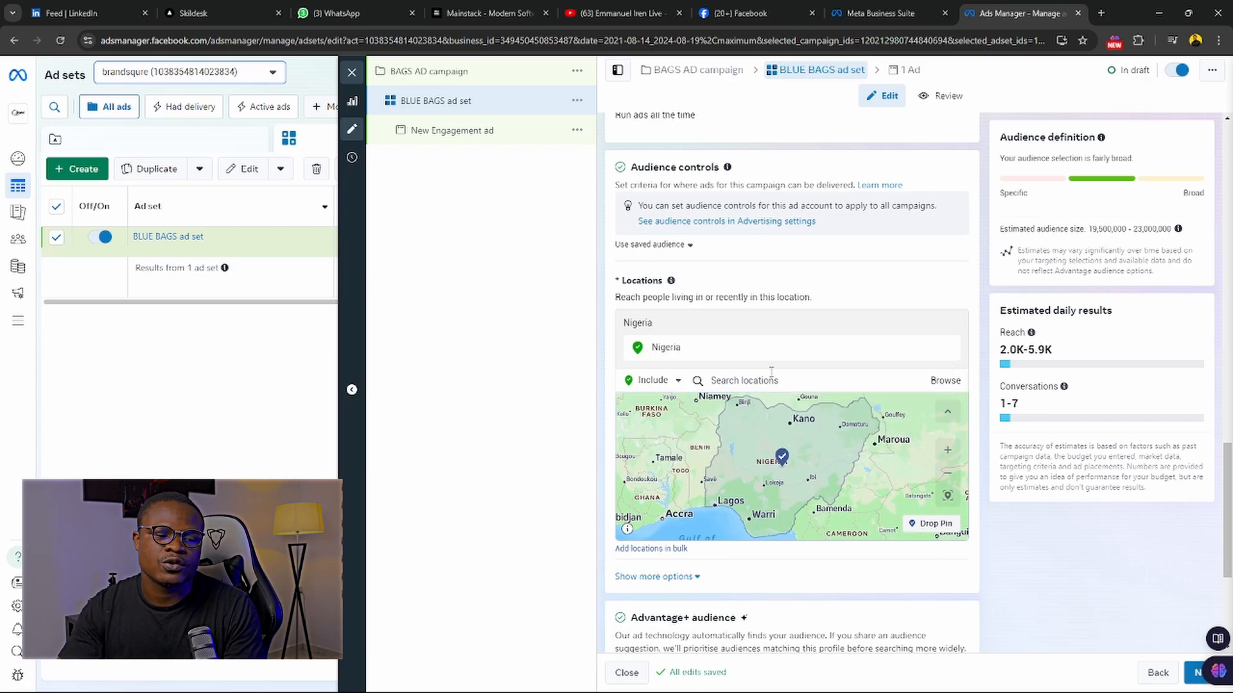
pyautogui.click(888, 285)
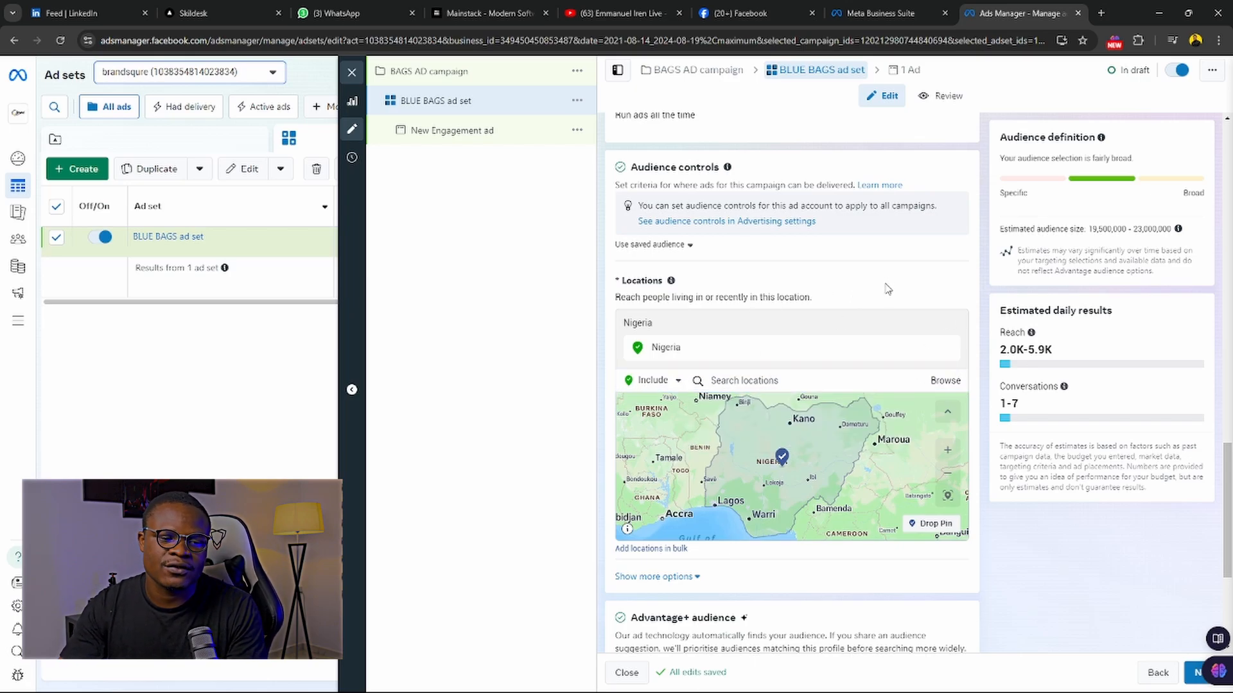
pyautogui.click(779, 375)
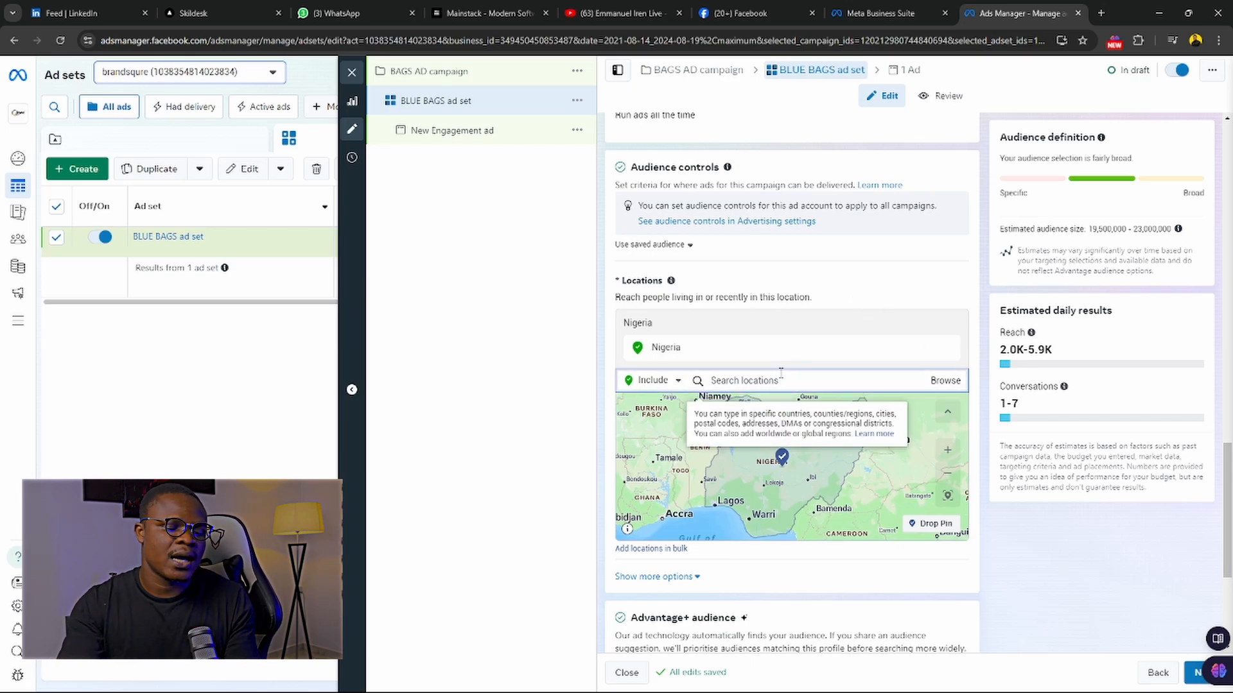
pyautogui.write('U')
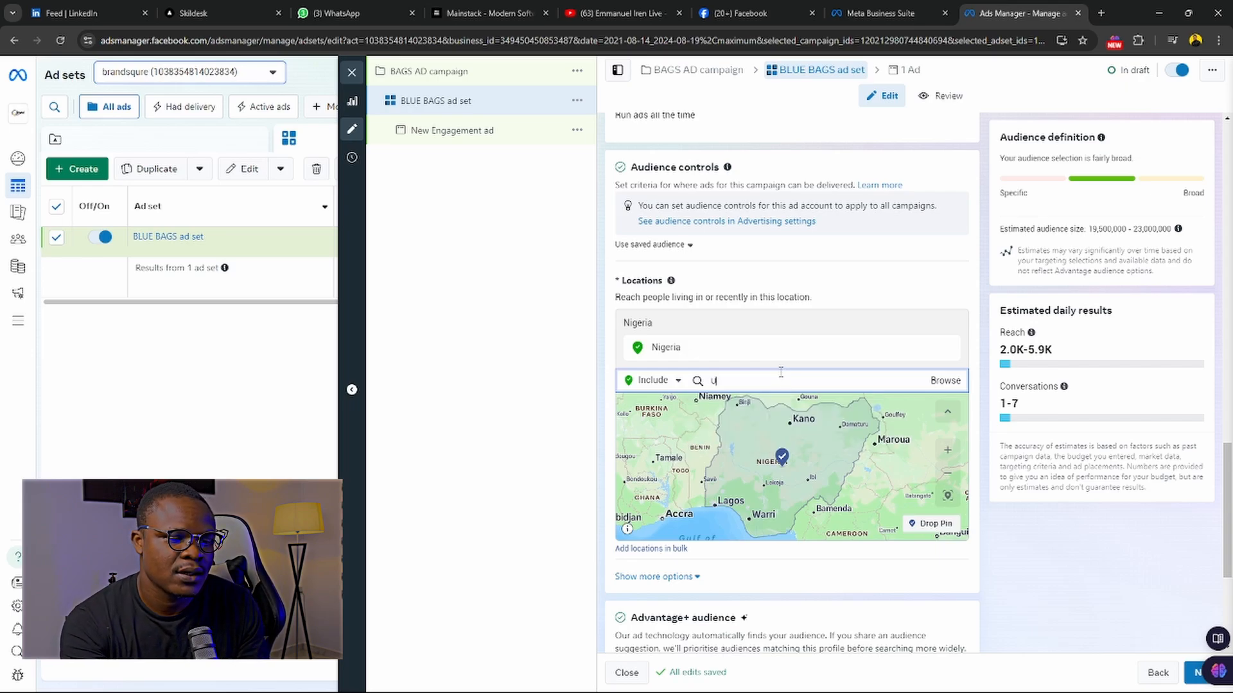
pyautogui.write('BNITED STA')
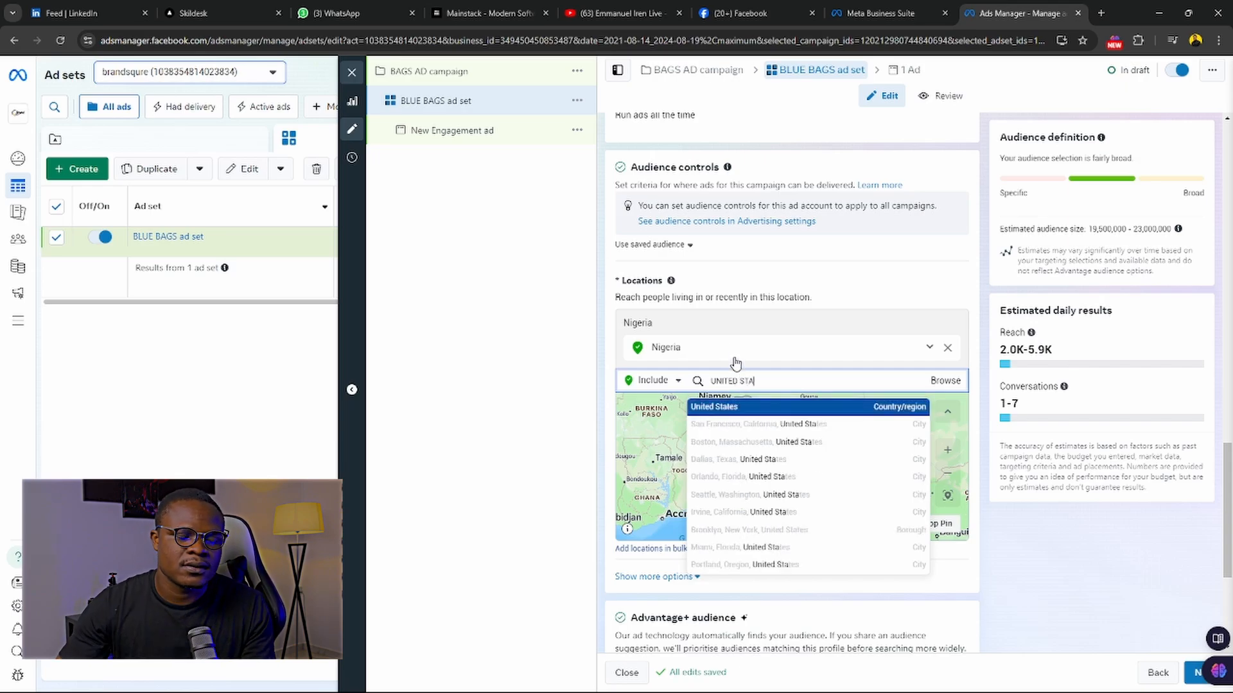
pyautogui.click(718, 407)
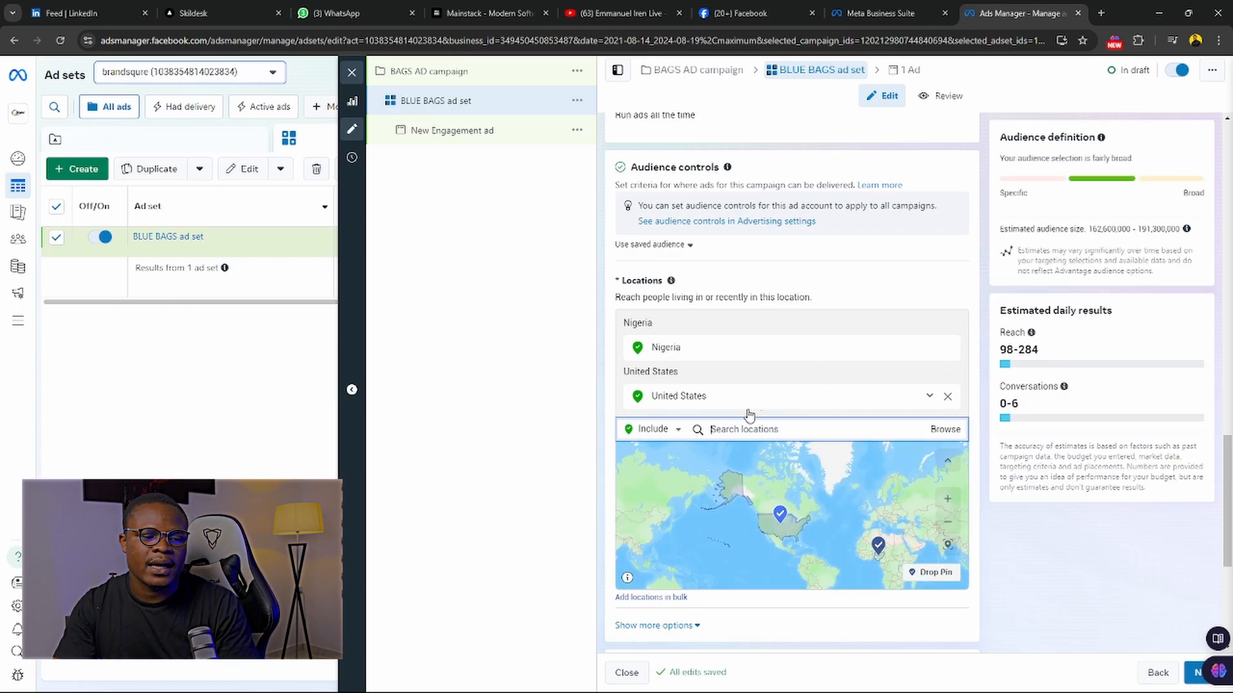
# Step: Expand the optional audience suggestion under Advantage+ audience and examine the custom audience, age, gender and detailed targeting settings
pyautogui.scroll(-1, 682, 294)
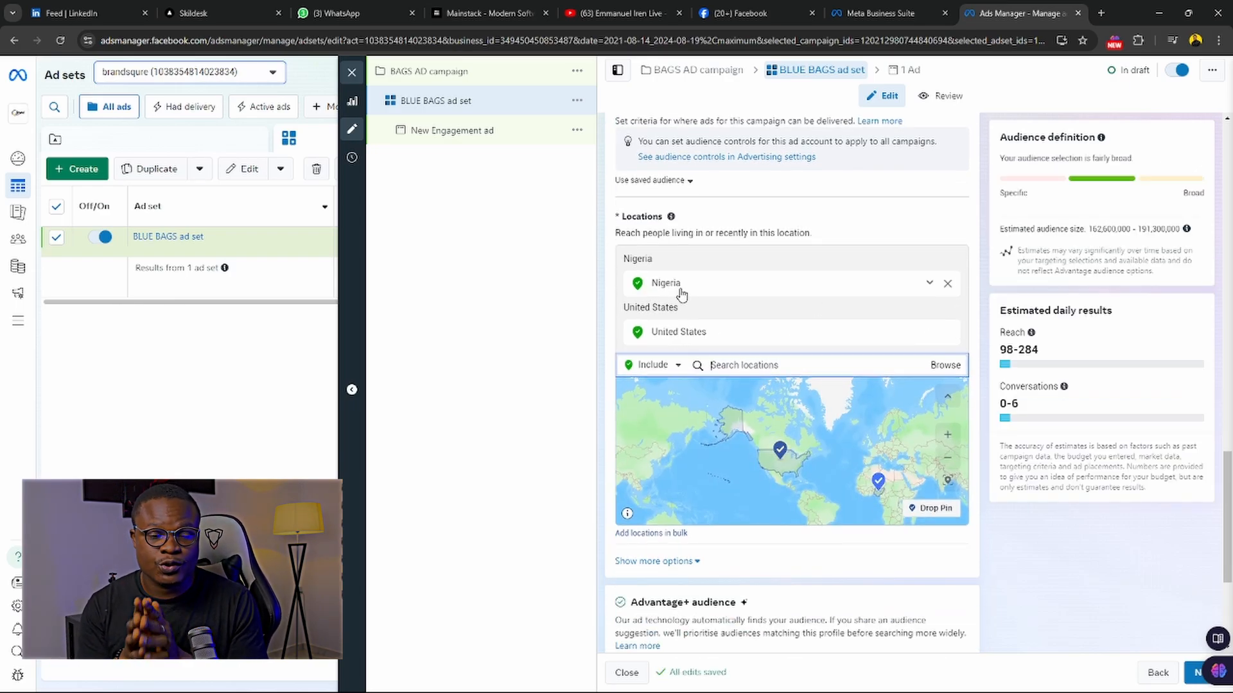
pyautogui.scroll(-4, 713, 334)
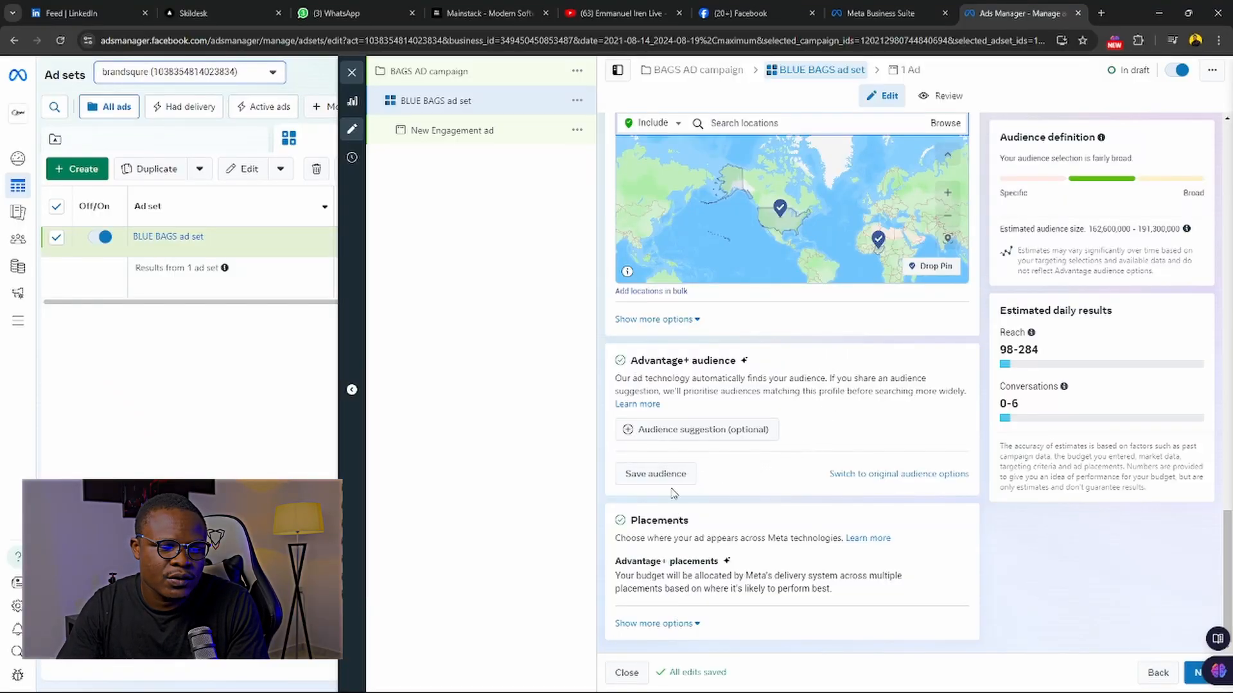
pyautogui.click(665, 430)
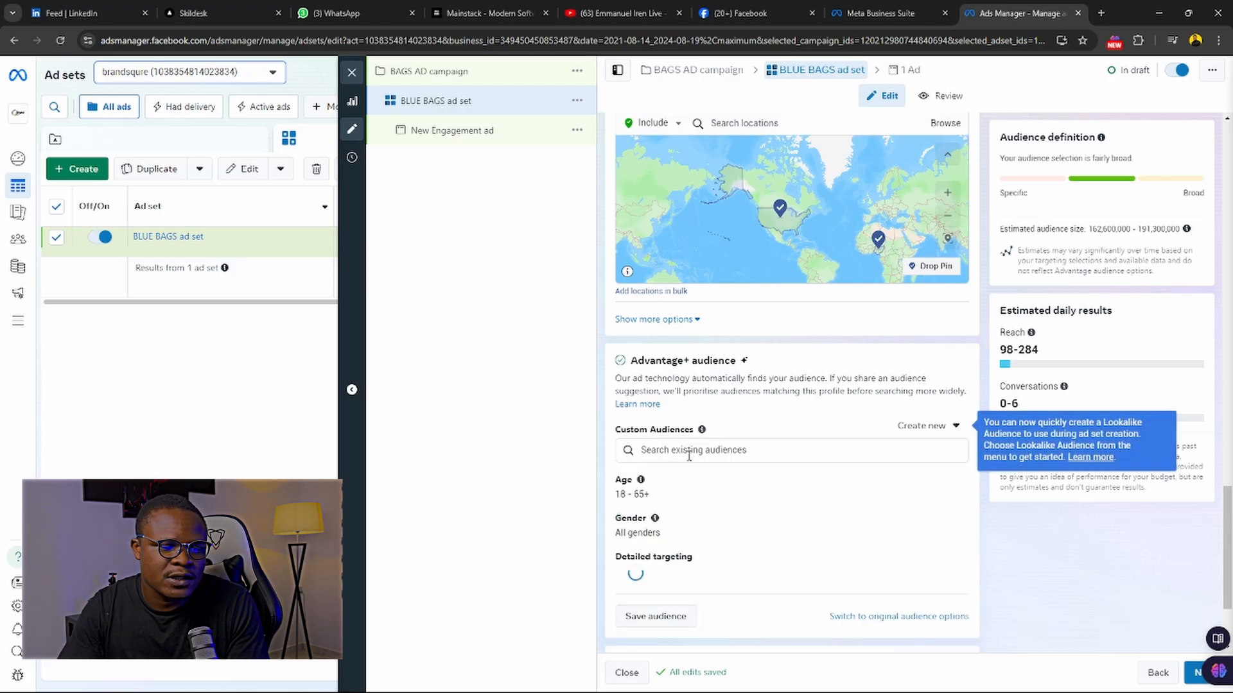
pyautogui.scroll(-3, 706, 436)
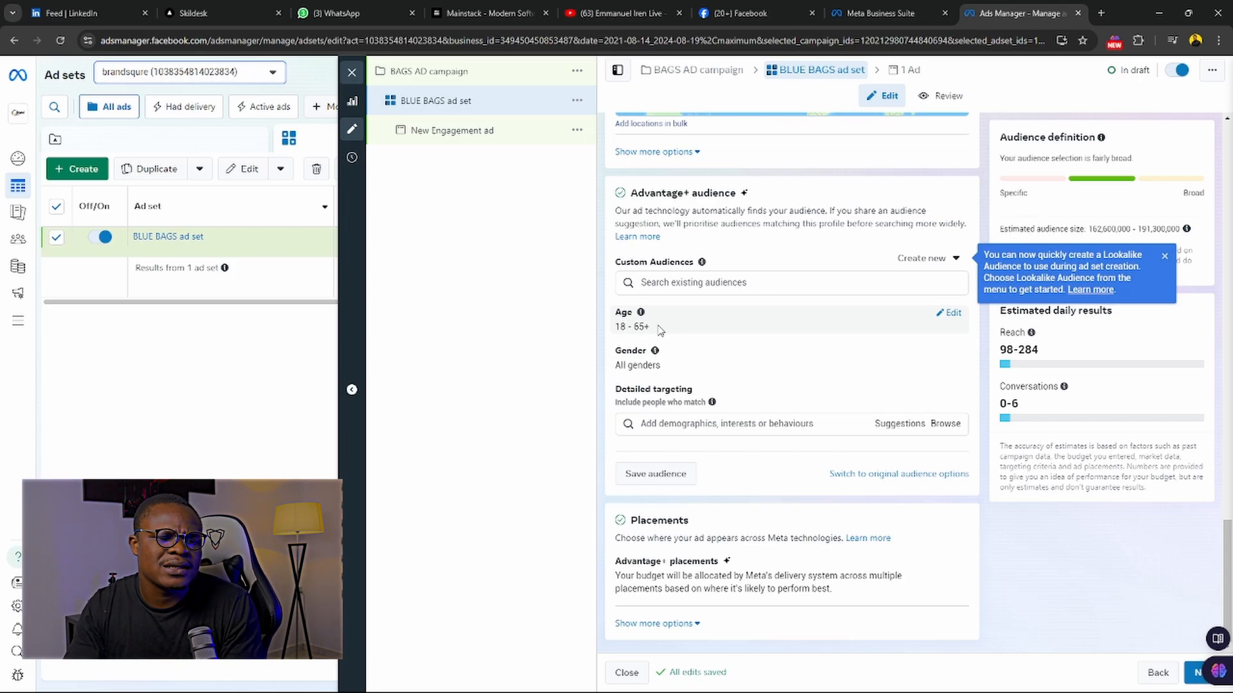
pyautogui.moveTo(498, 691)
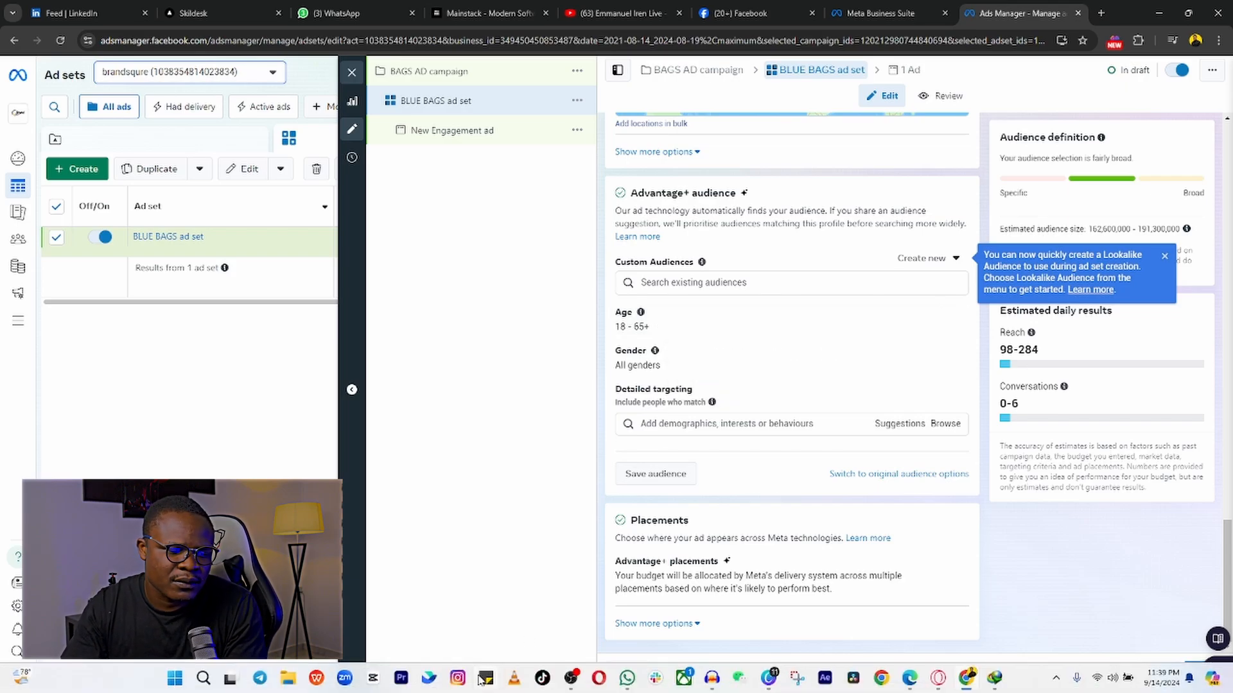
# Step: Open the post1 image from the Downloads folder in File Explorer, view it, and return to the ad set's audience settings
pyautogui.click(297, 683)
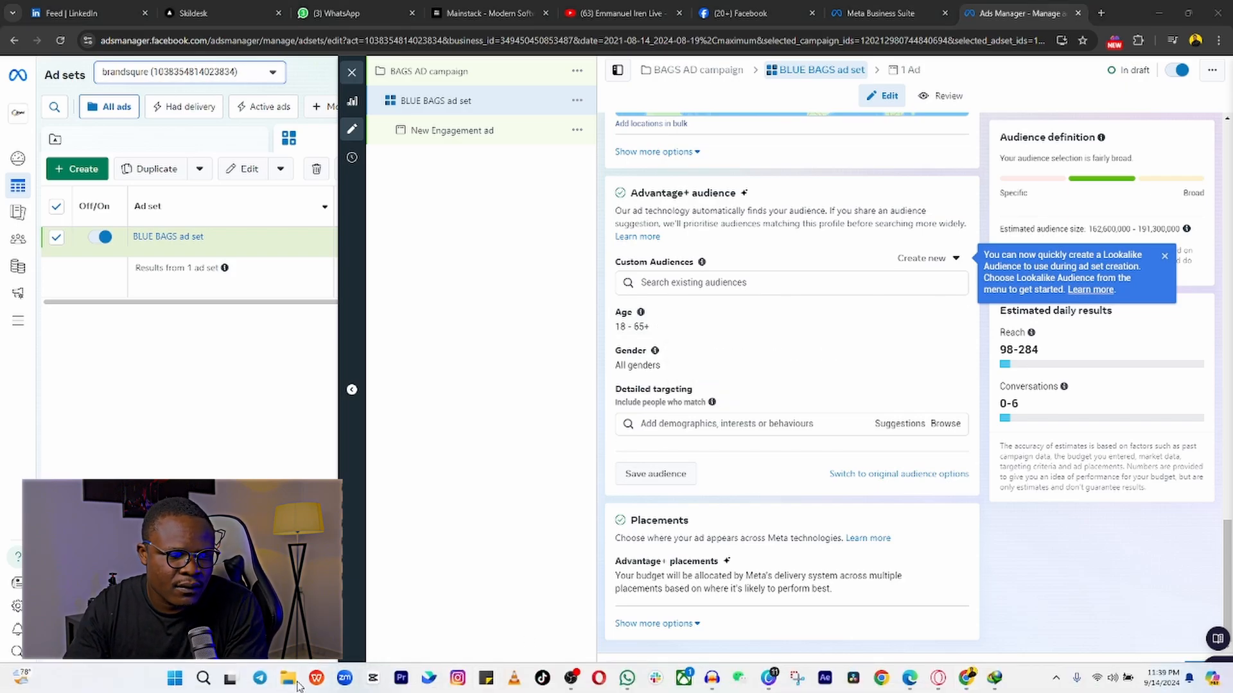
pyautogui.moveTo(883, 83); pyautogui.dragTo(580, 65)
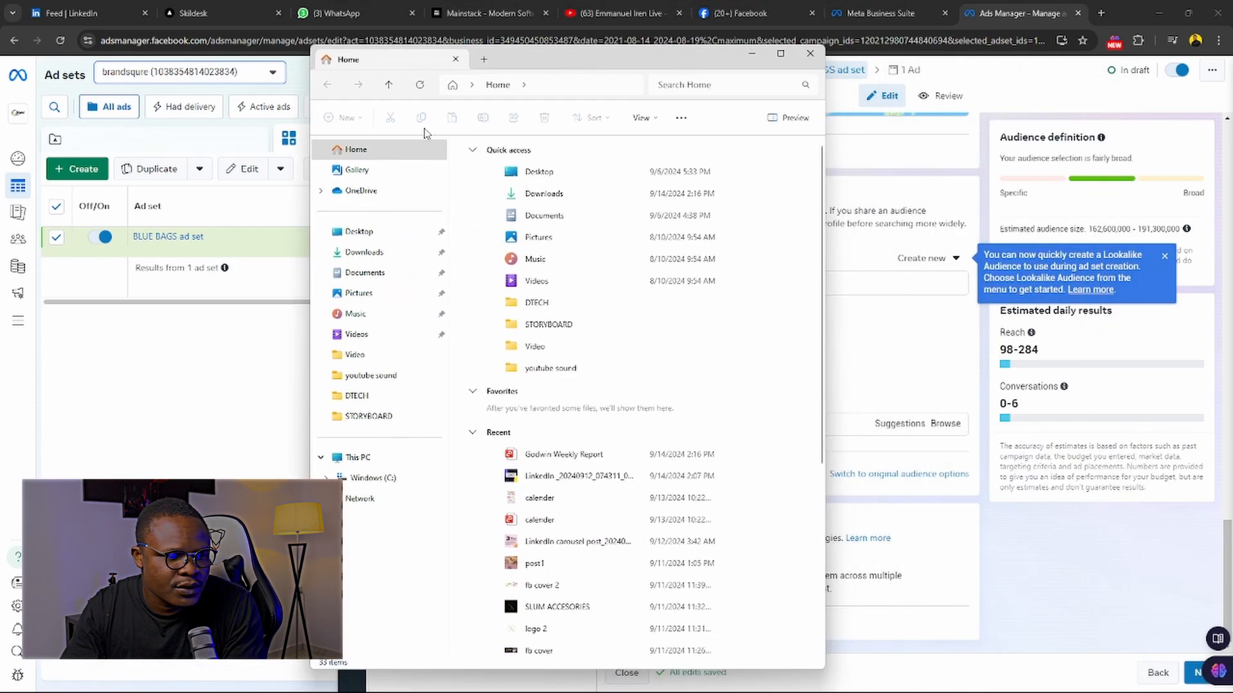
pyautogui.click(368, 240)
pyautogui.click(364, 252)
pyautogui.scroll(-5, 658, 344)
pyautogui.scroll(5, 658, 345)
pyautogui.click(495, 407)
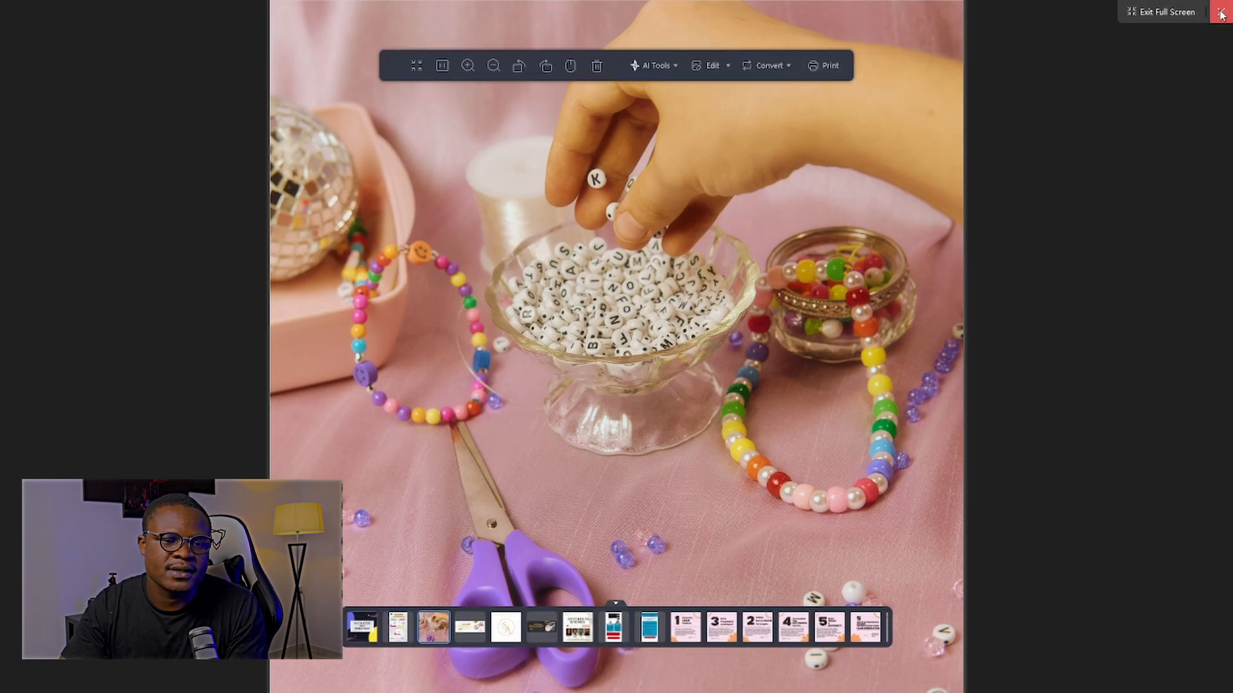
pyautogui.click(1221, 13)
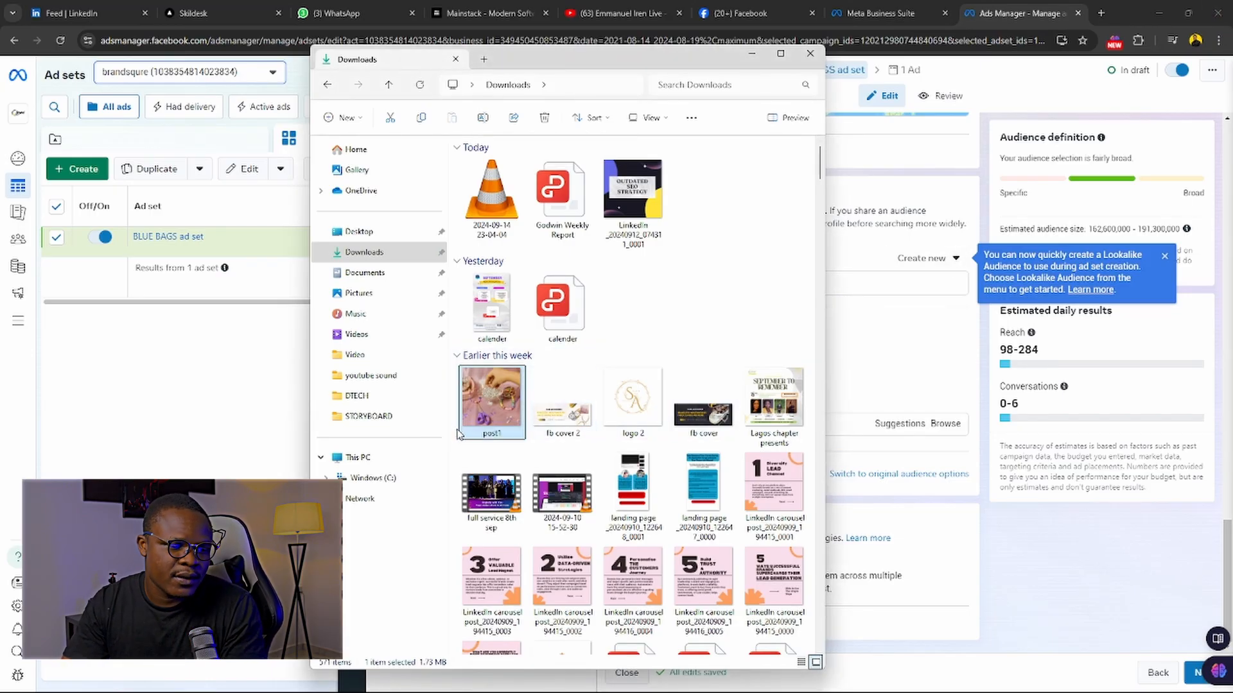
pyautogui.click(248, 426)
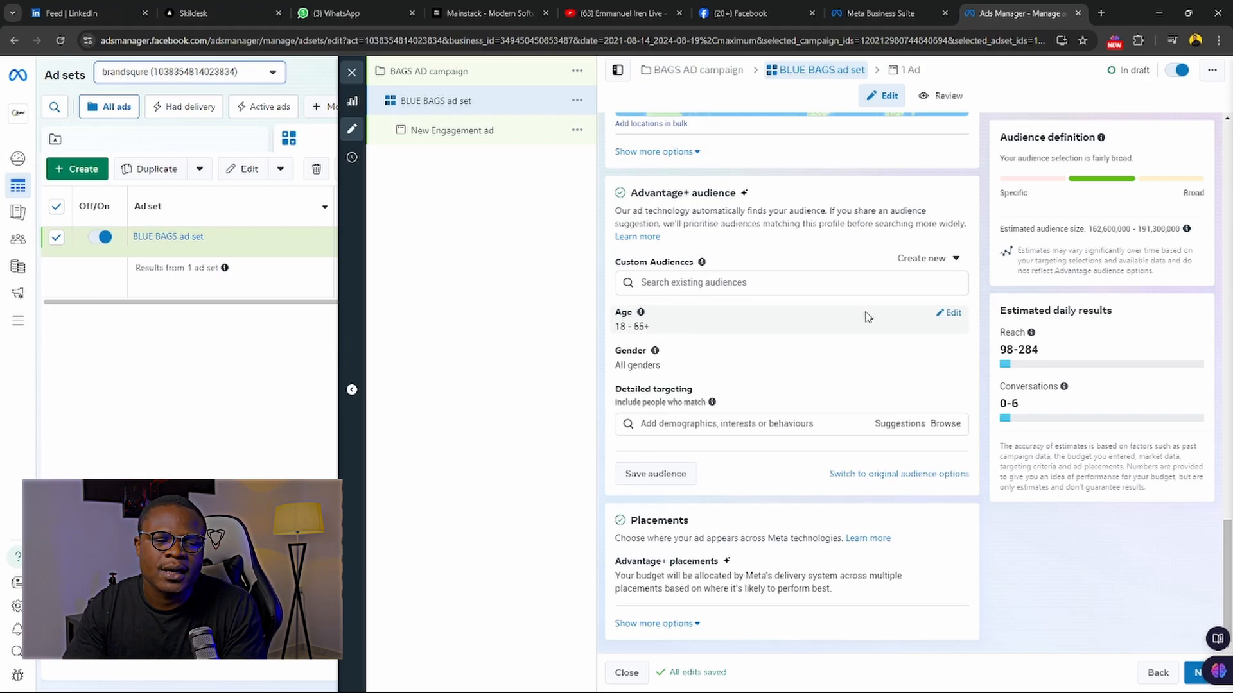
# Step: Edit the age range under Advantage+ audience and set the maximum age to 58
pyautogui.click(950, 313)
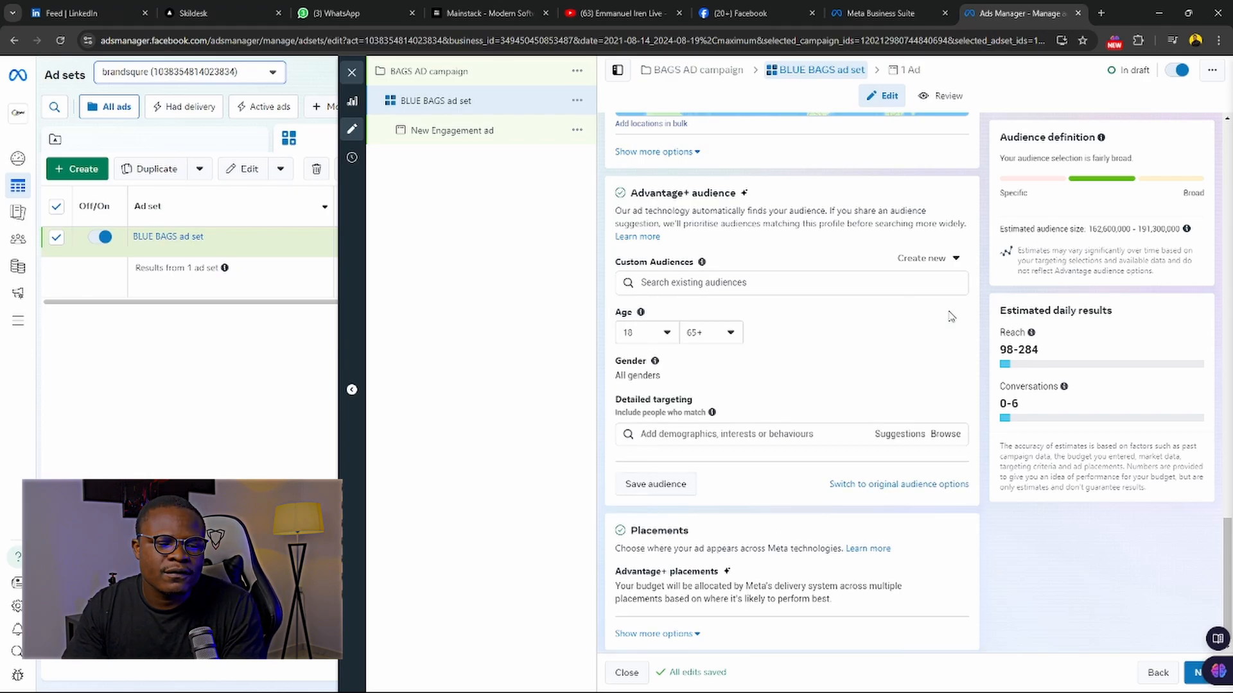
pyautogui.click(727, 331)
pyautogui.scroll(2, 743, 404)
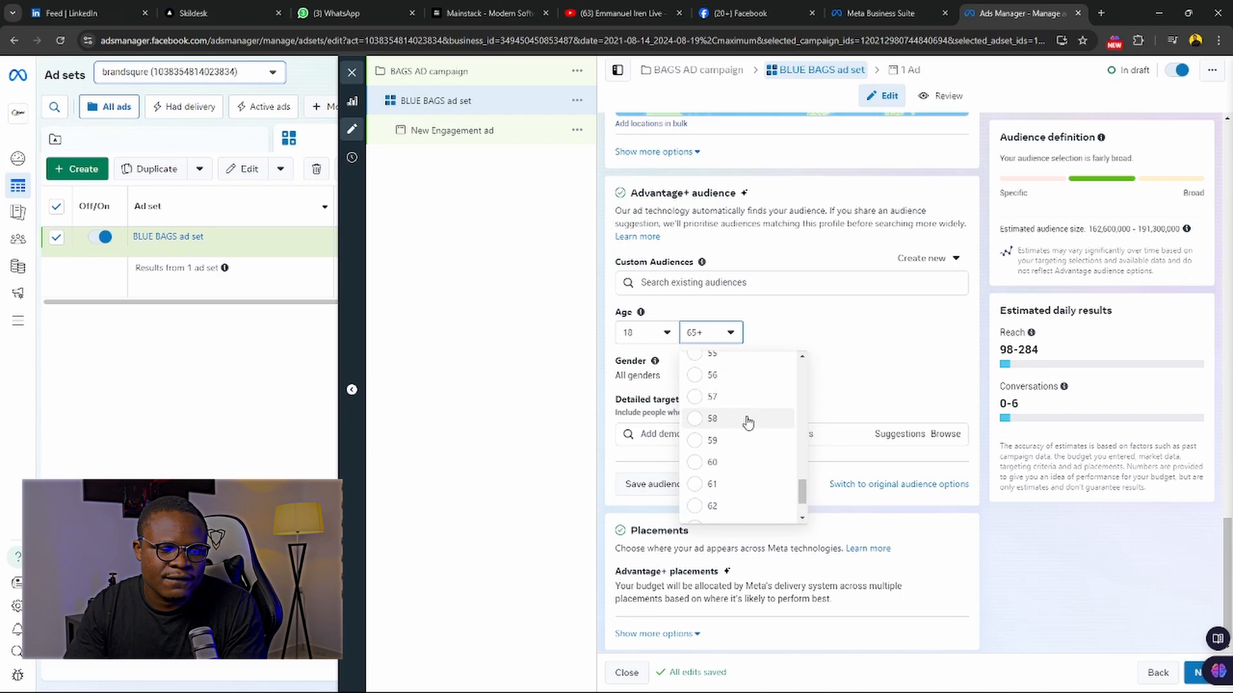
pyautogui.scroll(1, 744, 422)
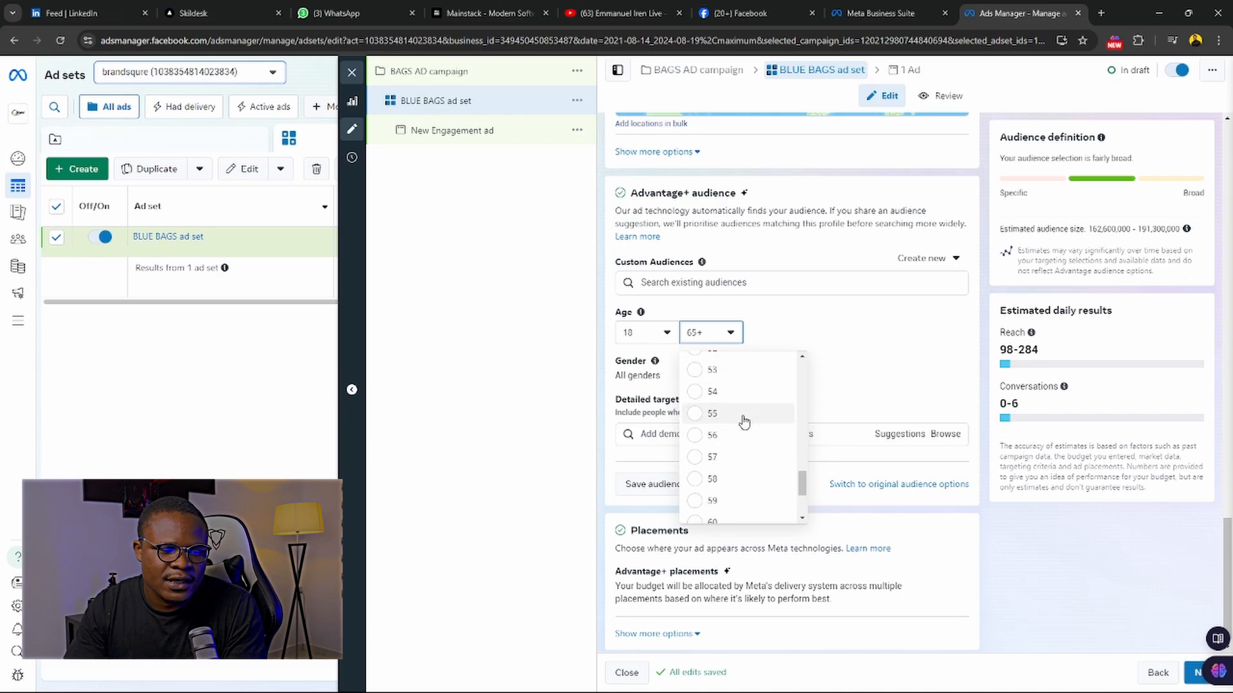
pyautogui.click(738, 478)
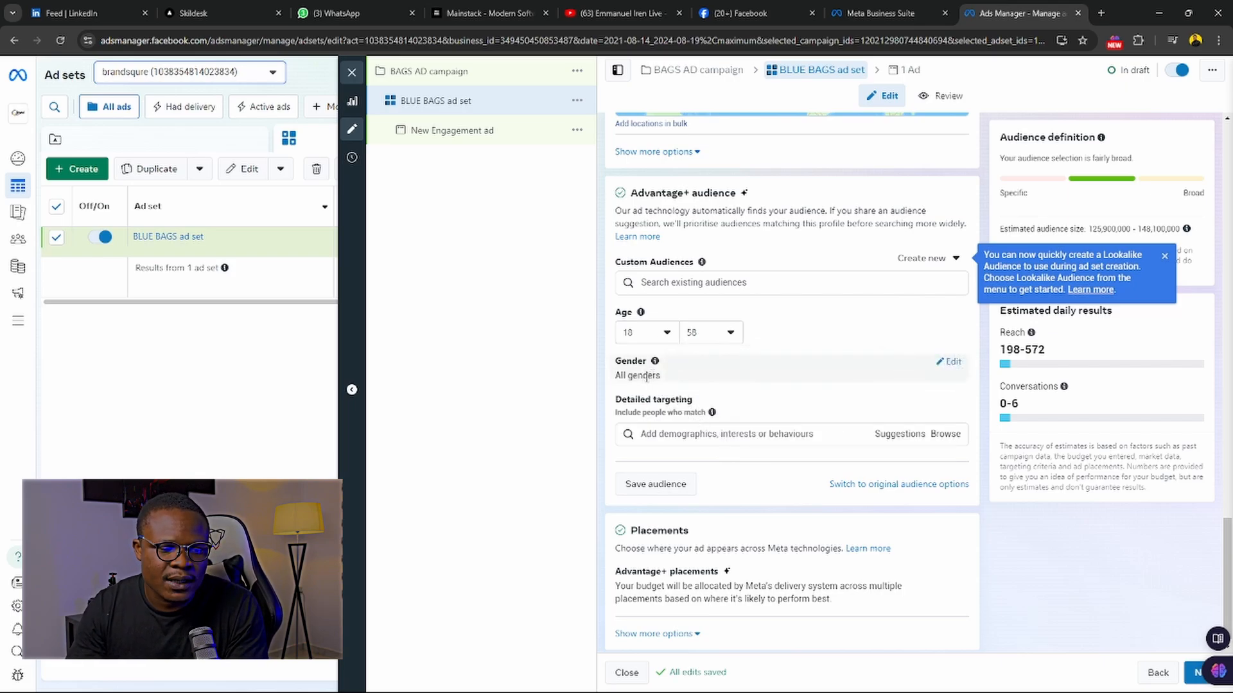
# Step: Restrict the audience gender to Women and check the estimated daily reach and conversations
pyautogui.click(945, 362)
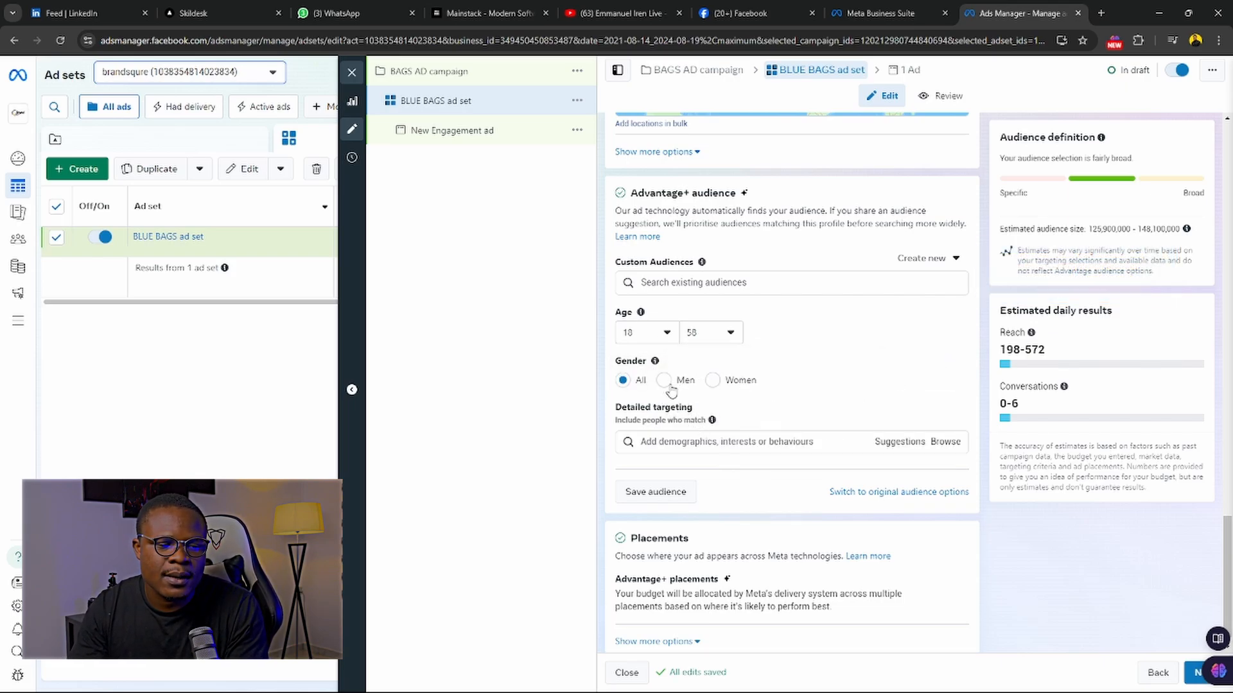
pyautogui.click(711, 380)
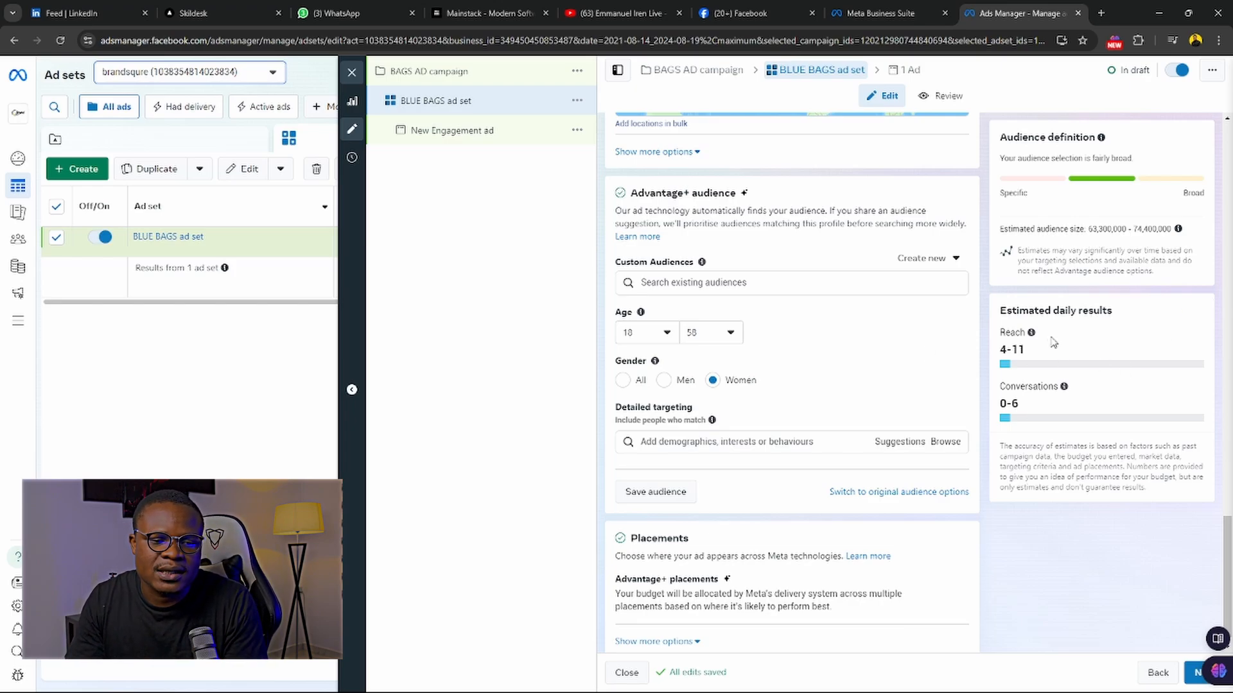
pyautogui.moveTo(1026, 363)
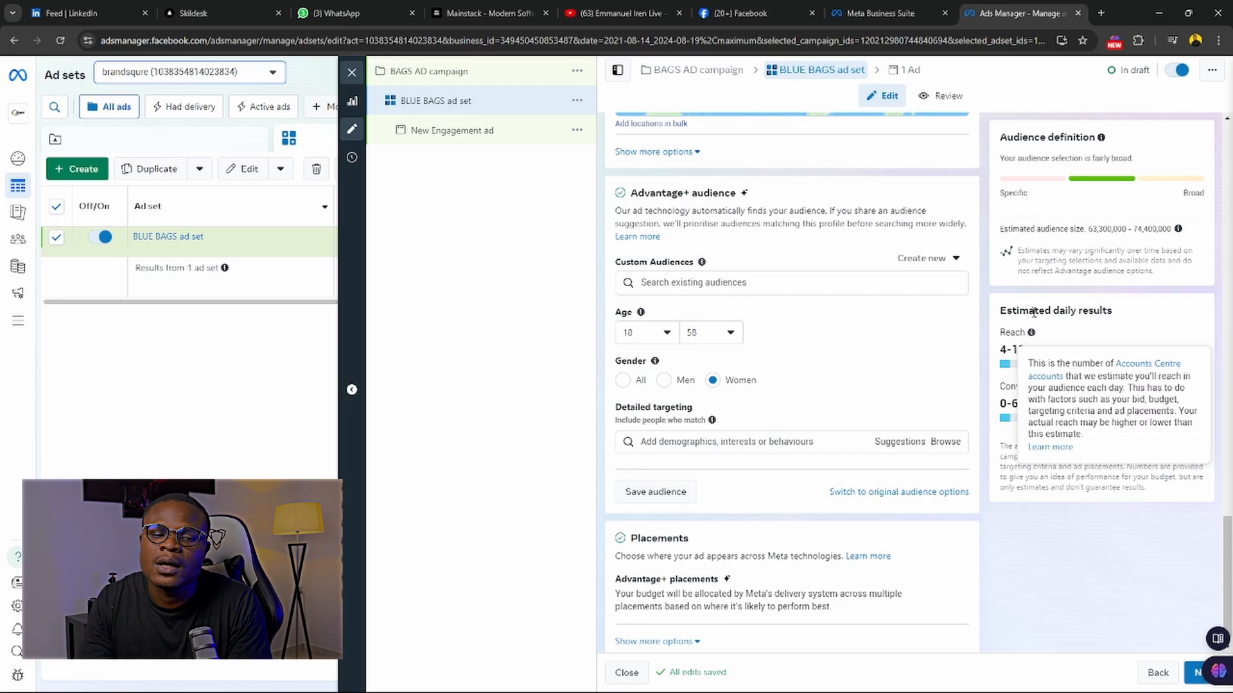
pyautogui.moveTo(1064, 386)
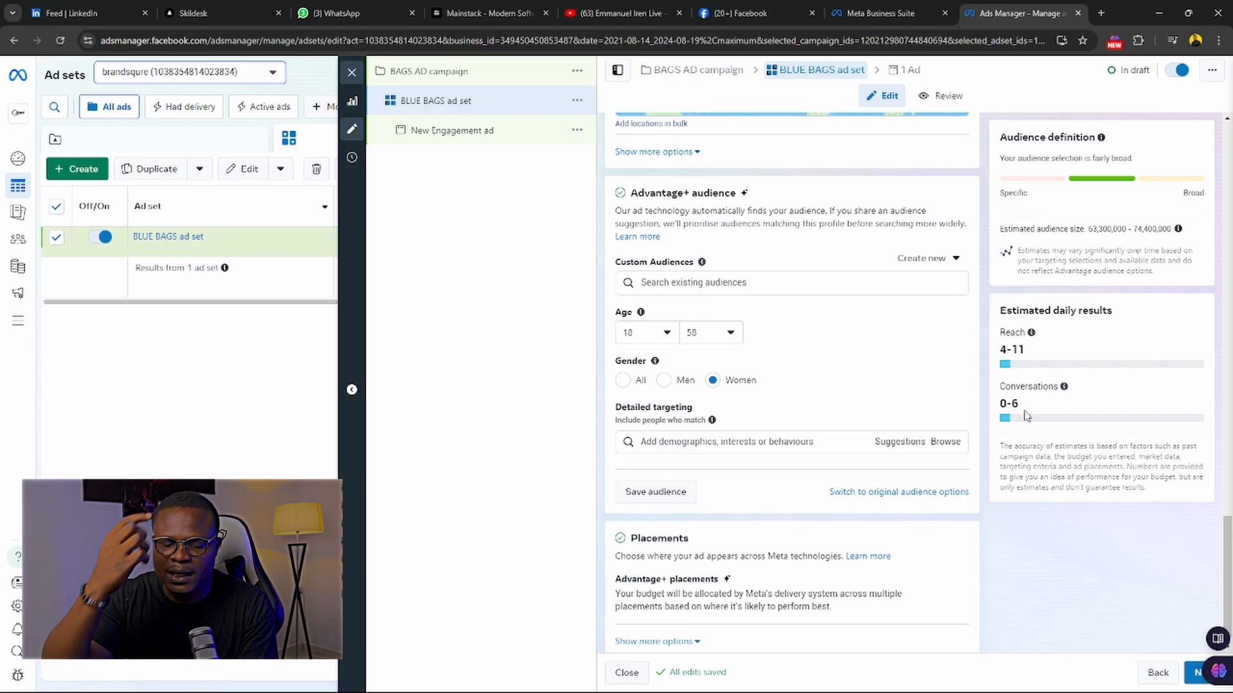
# Step: View the post1 image in the Downloads folder again and return to the detailed targeting settings
pyautogui.scroll(-1, 738, 509)
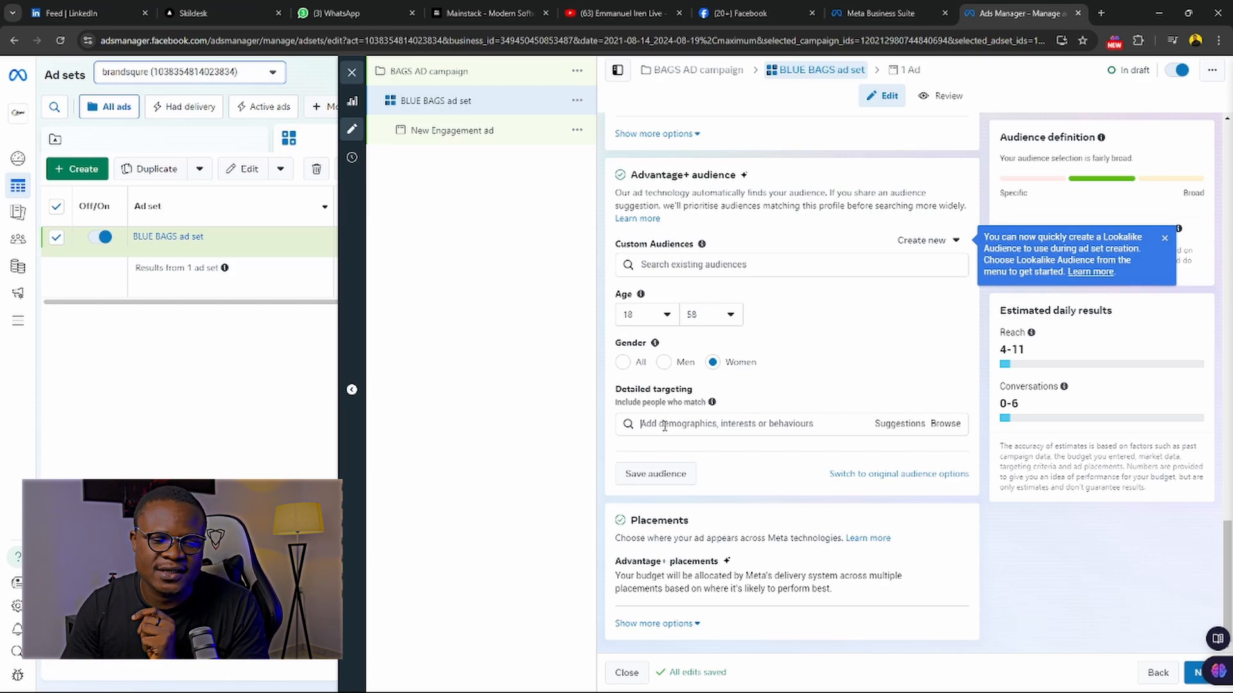
pyautogui.click(664, 425)
pyautogui.moveTo(586, 680)
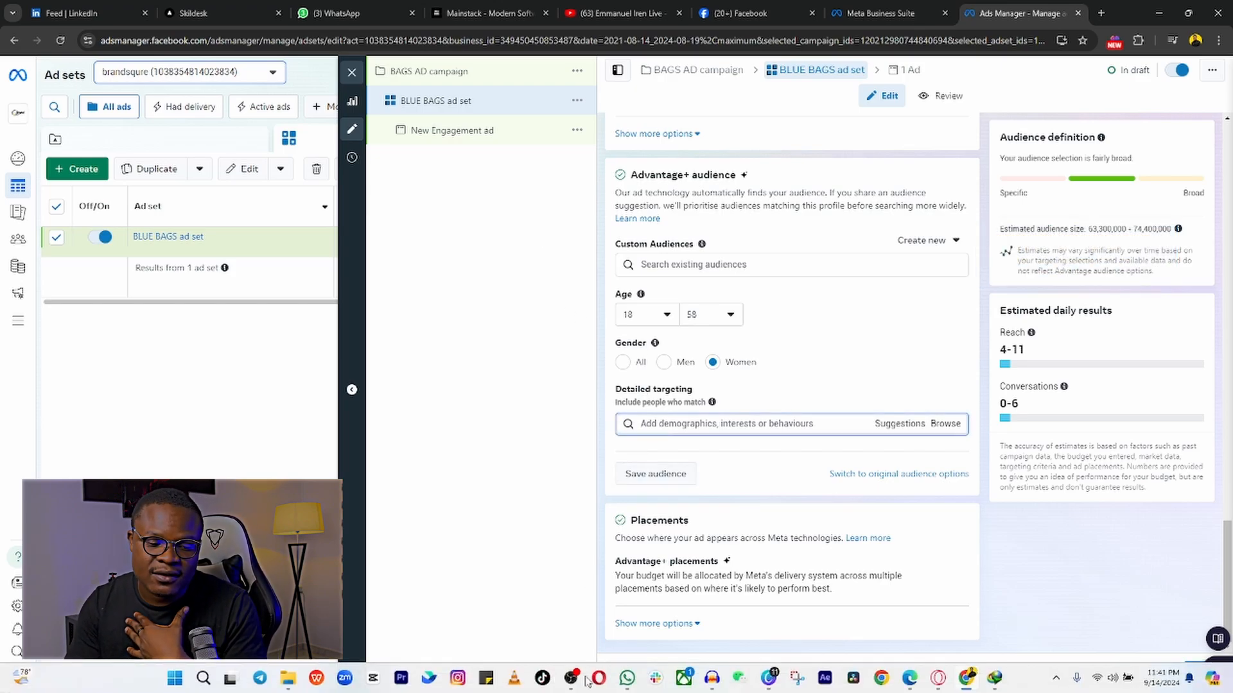
pyautogui.click(288, 678)
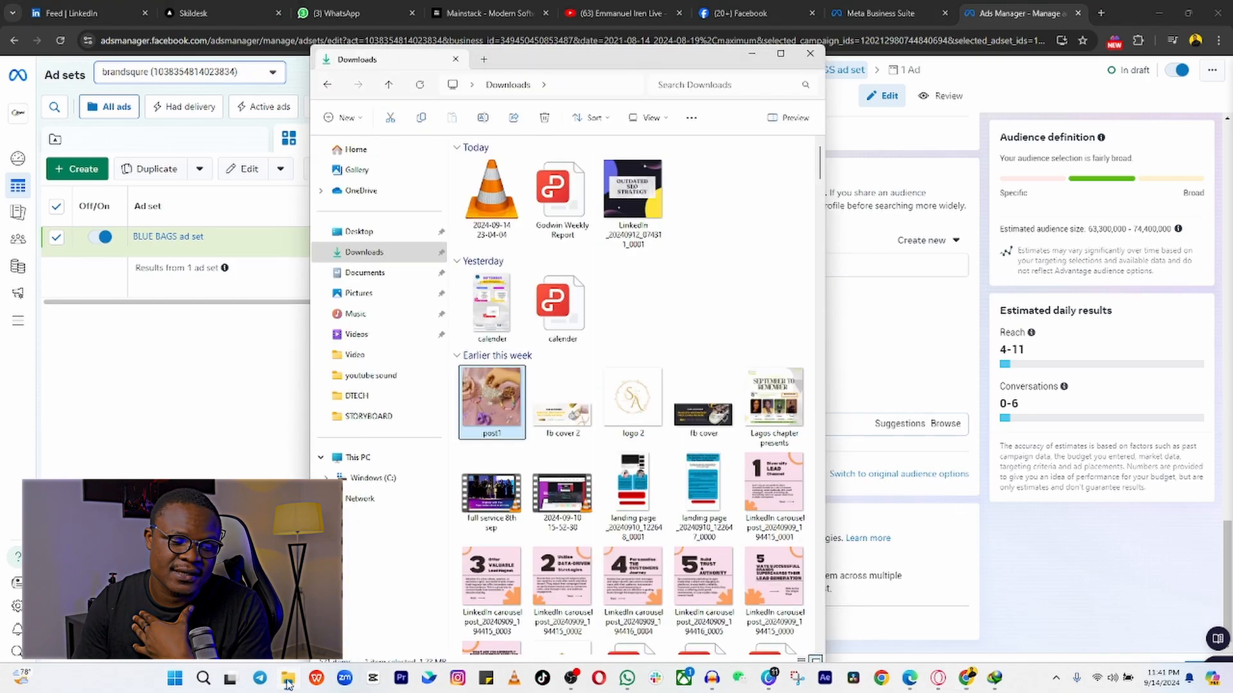
pyautogui.doubleClick(488, 403)
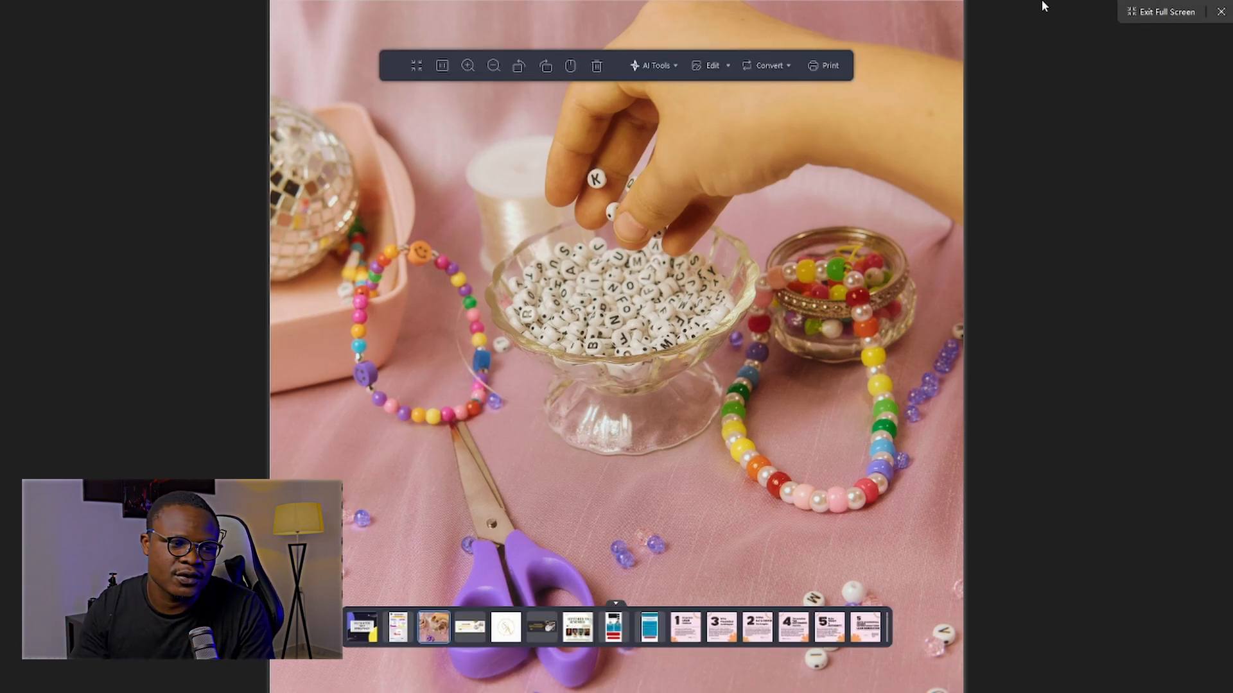
pyautogui.click(1220, 11)
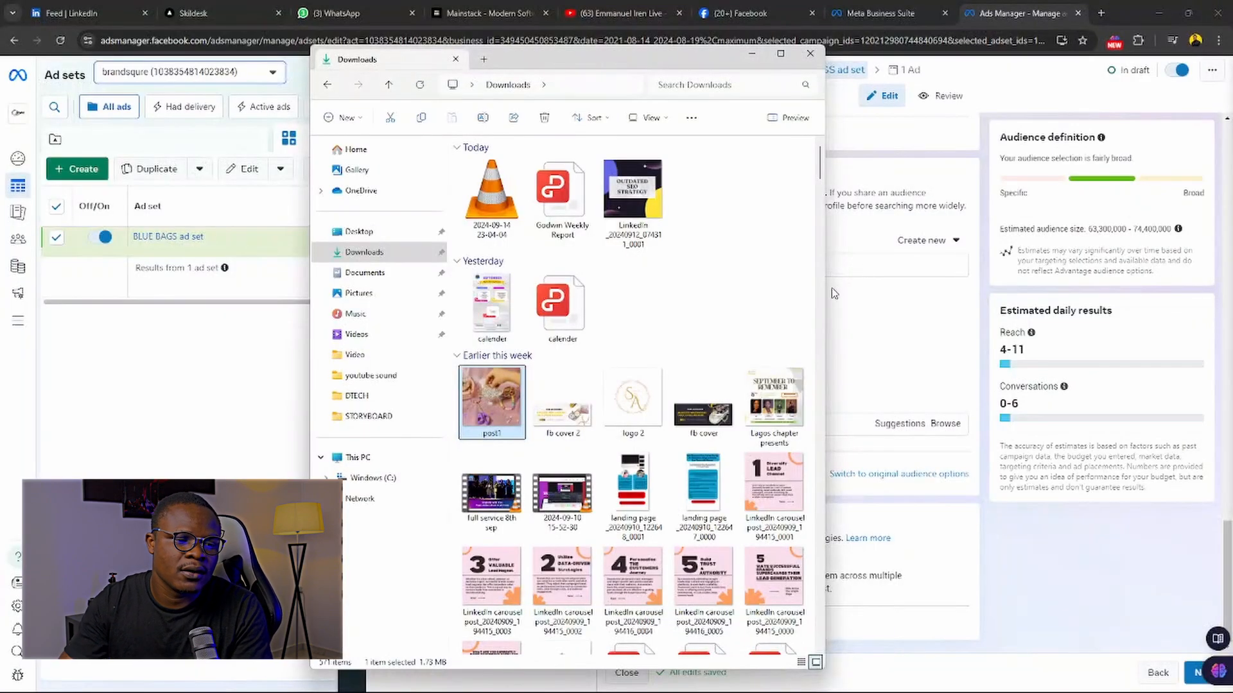
pyautogui.press('Escape')
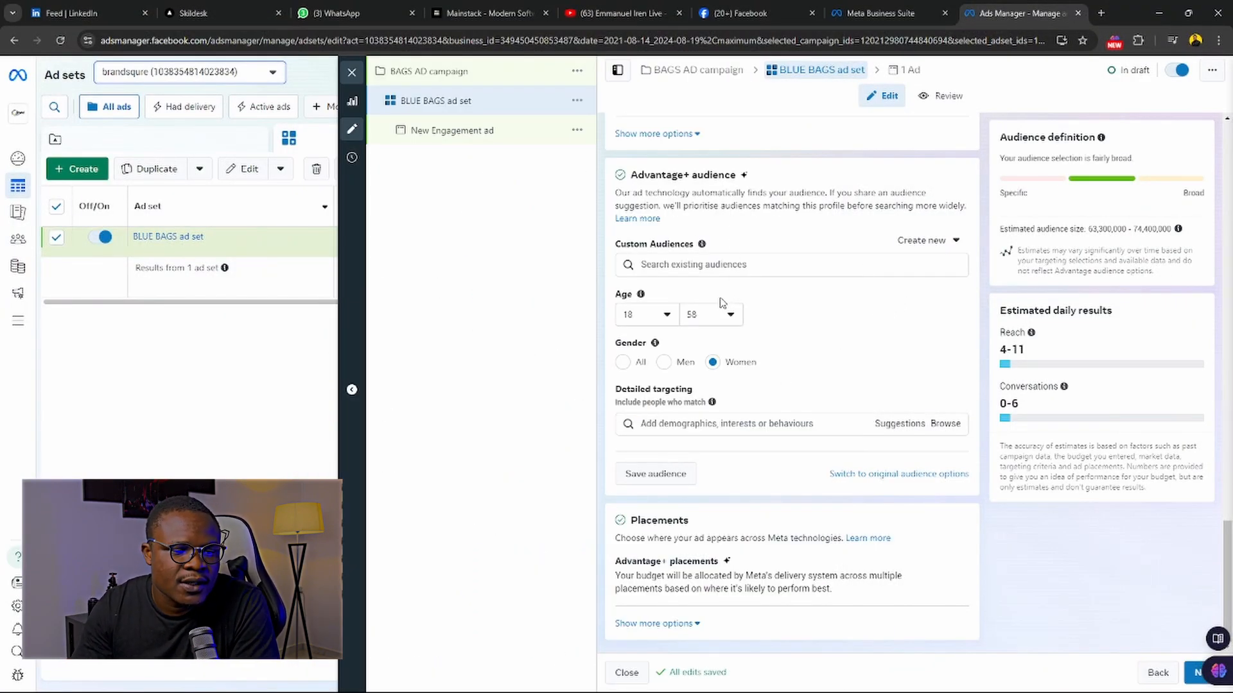
# Step: Search detailed targeting for "beauty" and add the interest Beauty (social concept)
pyautogui.click(694, 423)
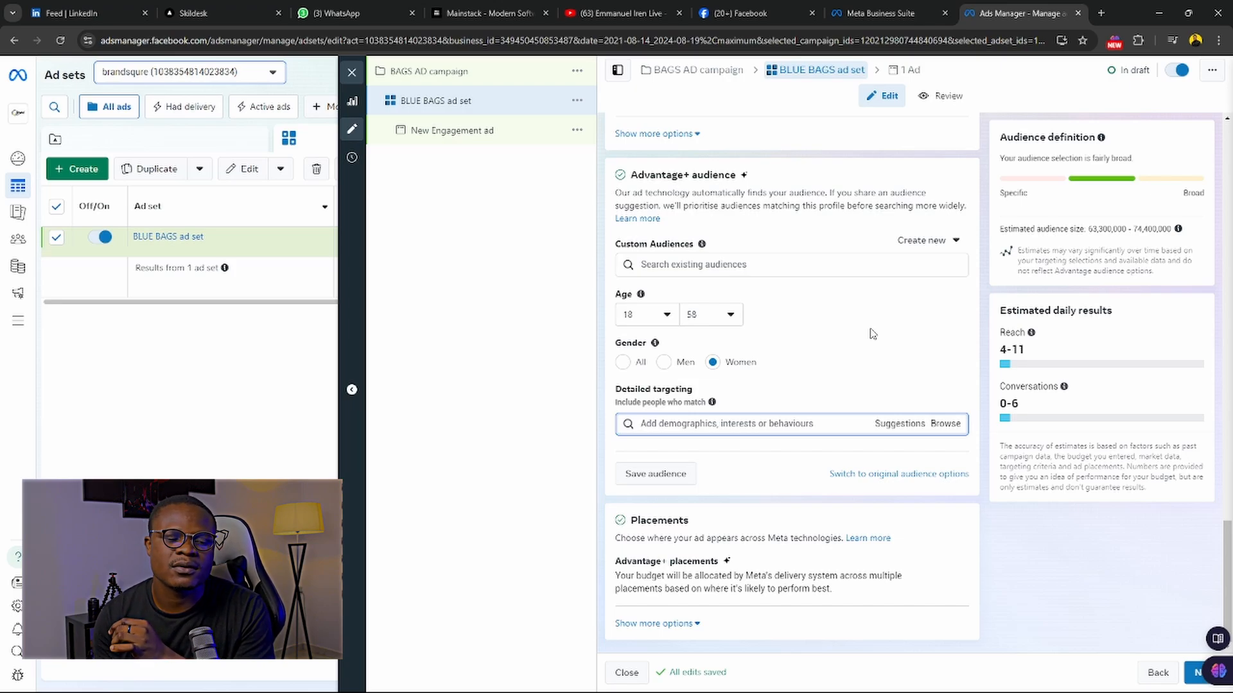
pyautogui.click(685, 424)
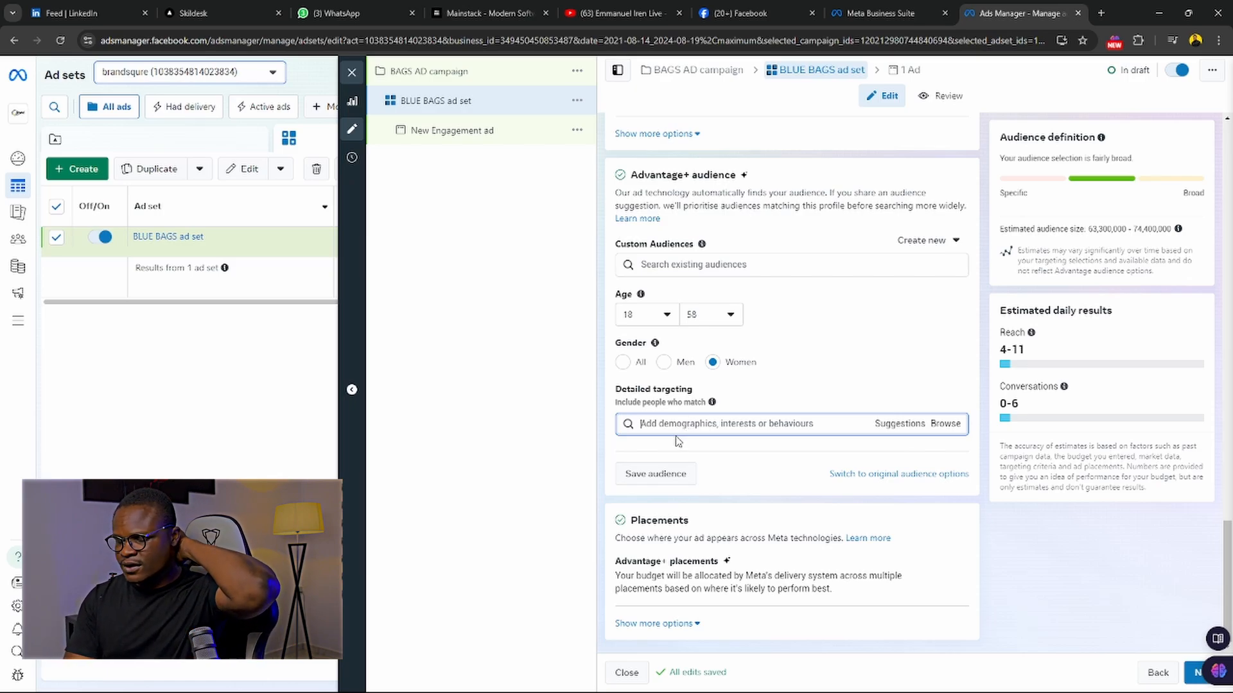
pyautogui.click(682, 433)
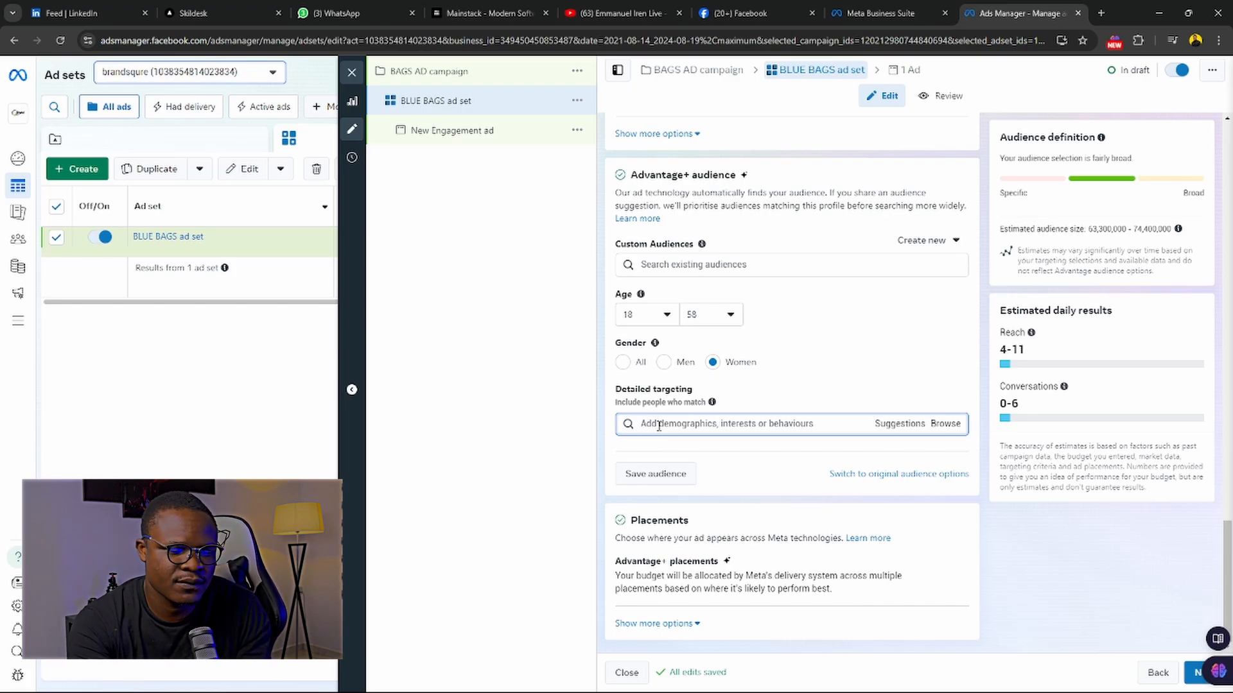
pyautogui.write('H')
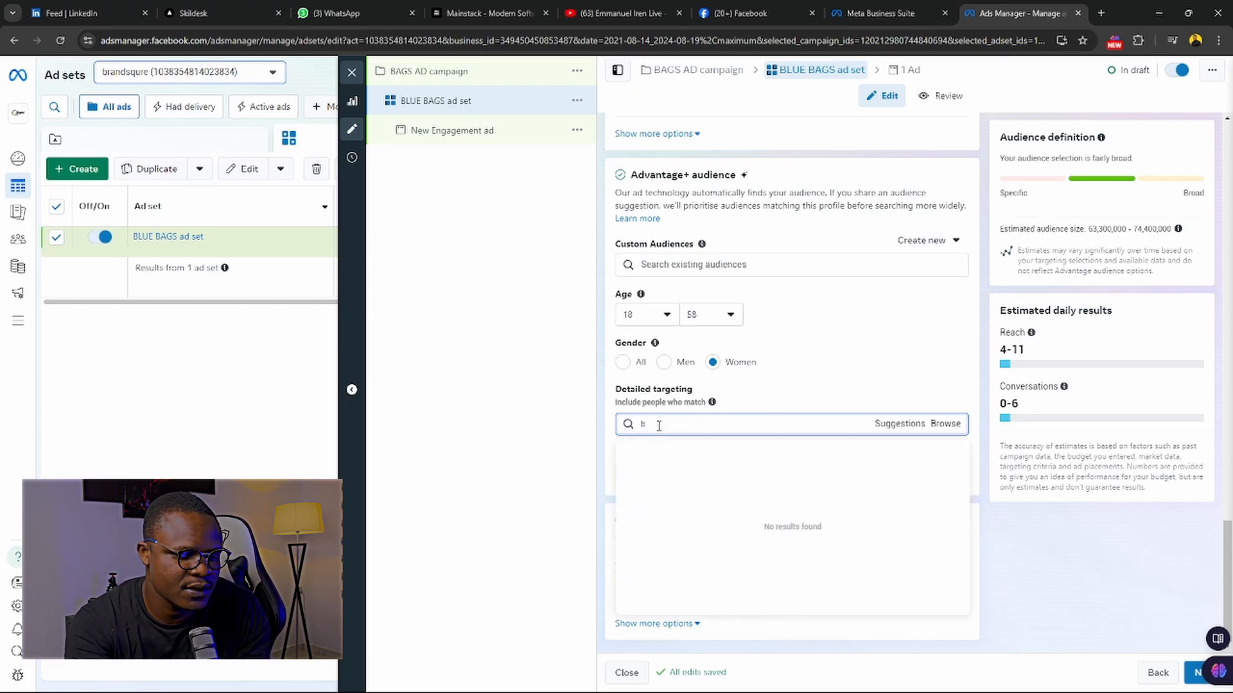
pyautogui.write('eauty')
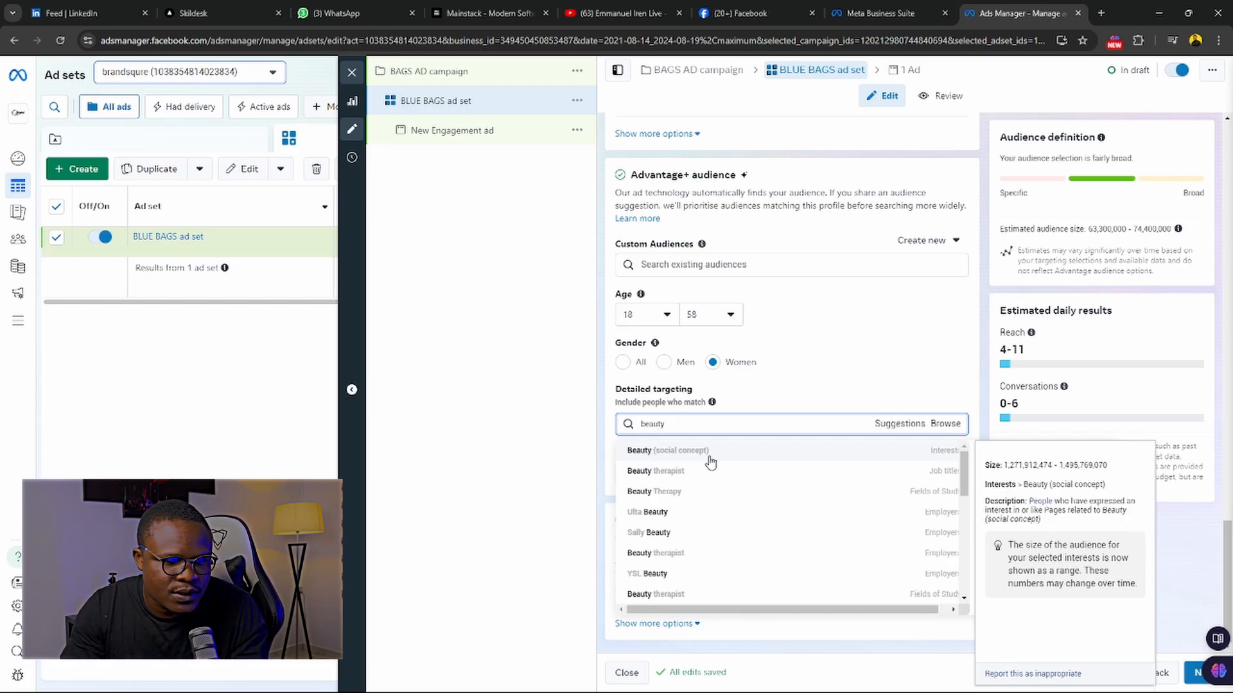
pyautogui.click(943, 459)
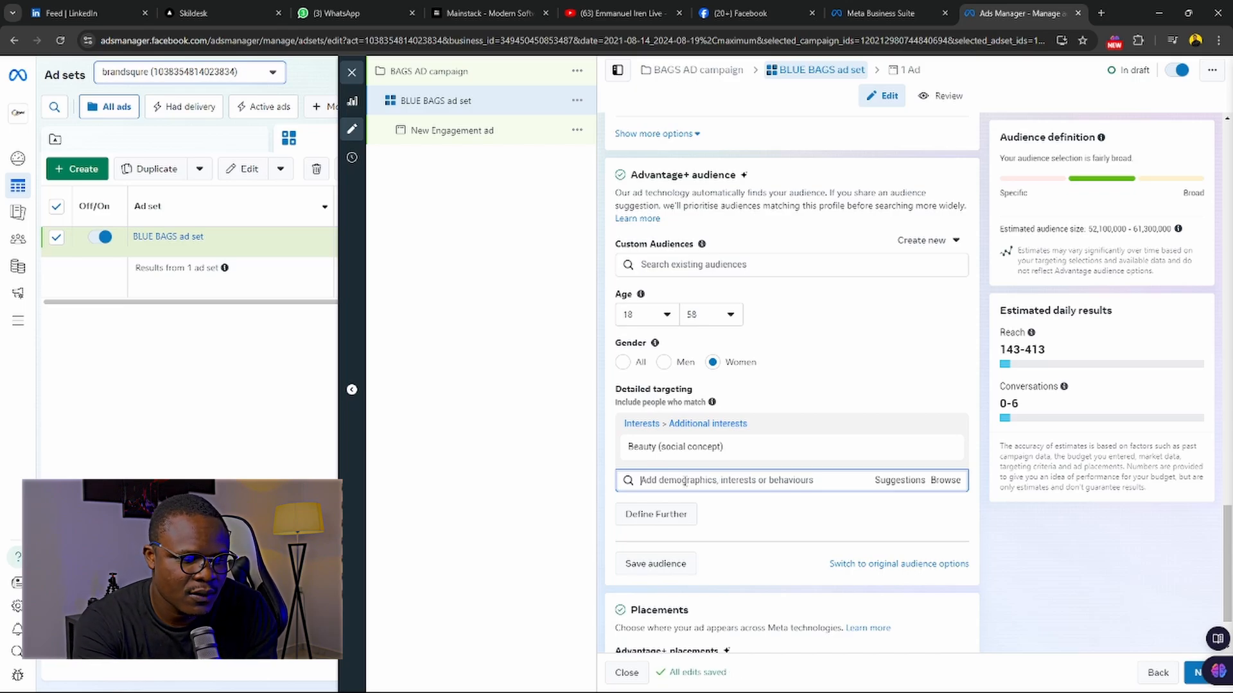
# Step: Search detailed targeting for "love music" and add the behaviour Music creators
pyautogui.write('mu')
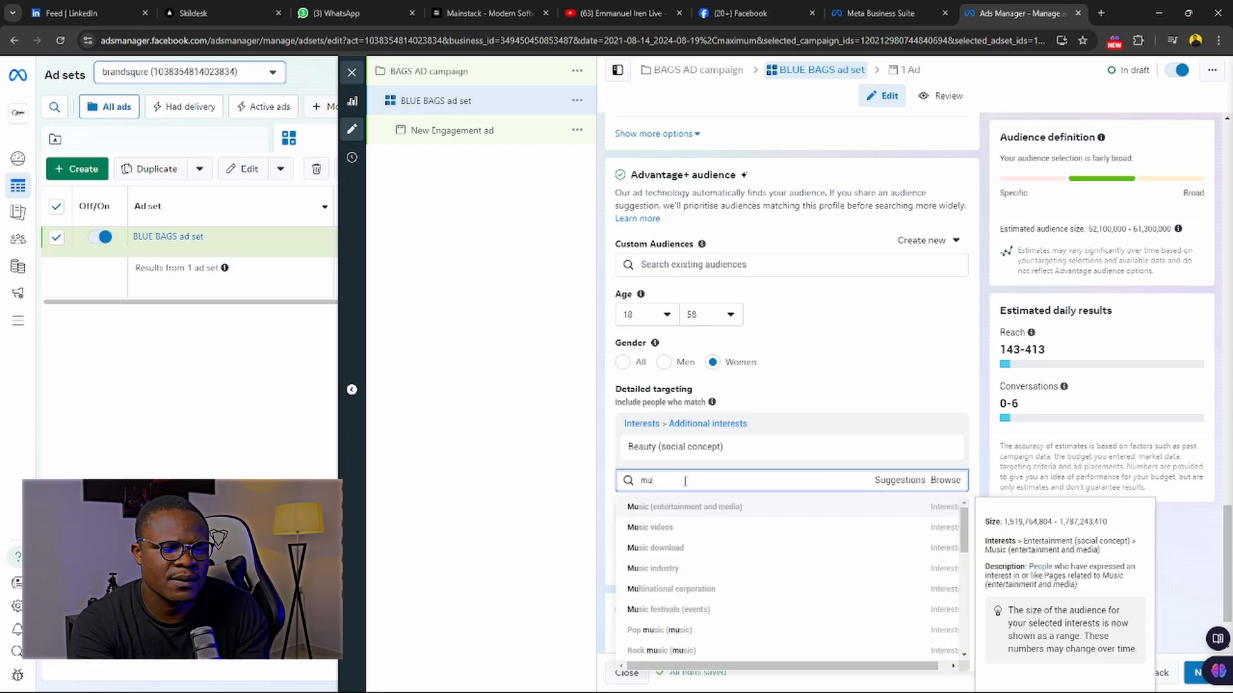
pyautogui.write('c')
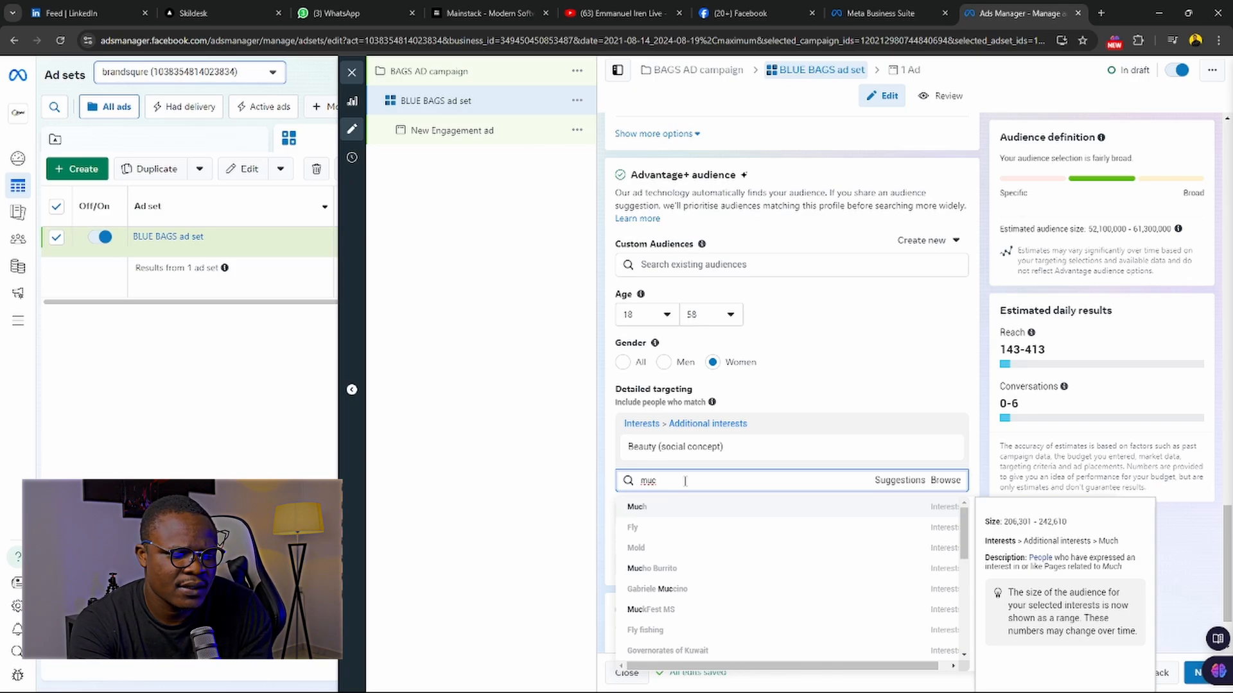
pyautogui.press('BackSpace')
pyautogui.press('BackSpace')
pyautogui.press('BackSpace')
pyautogui.write('l')
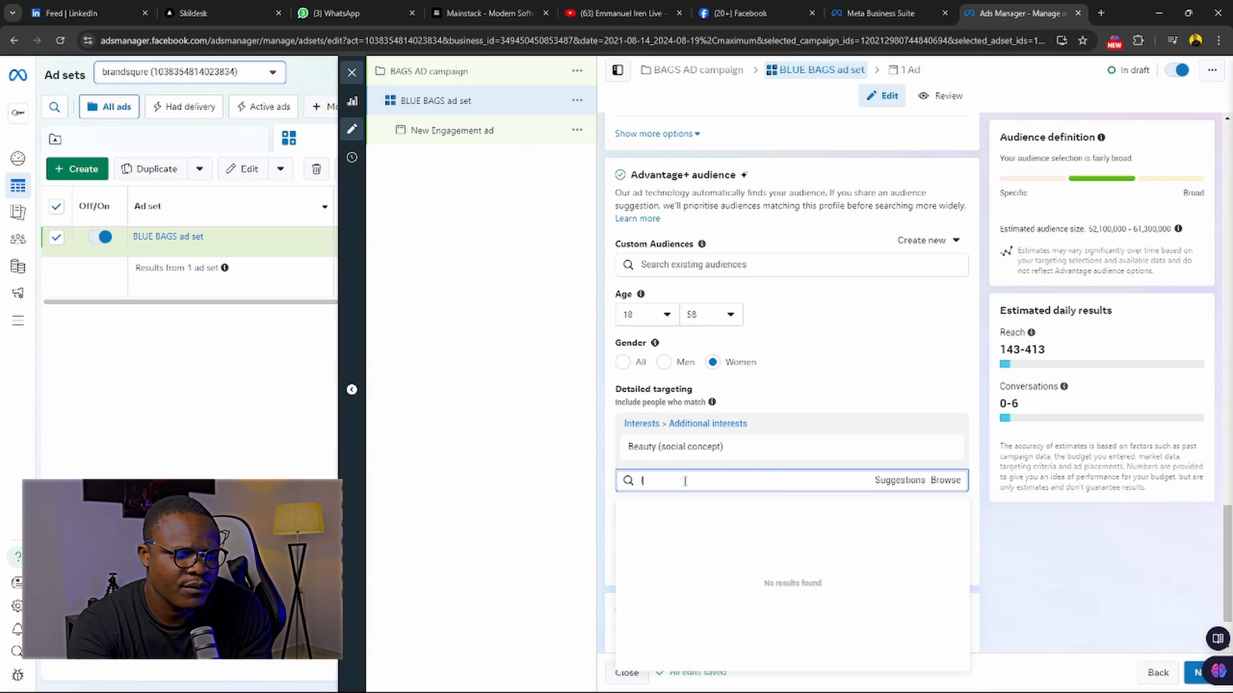
pyautogui.write('ove mu')
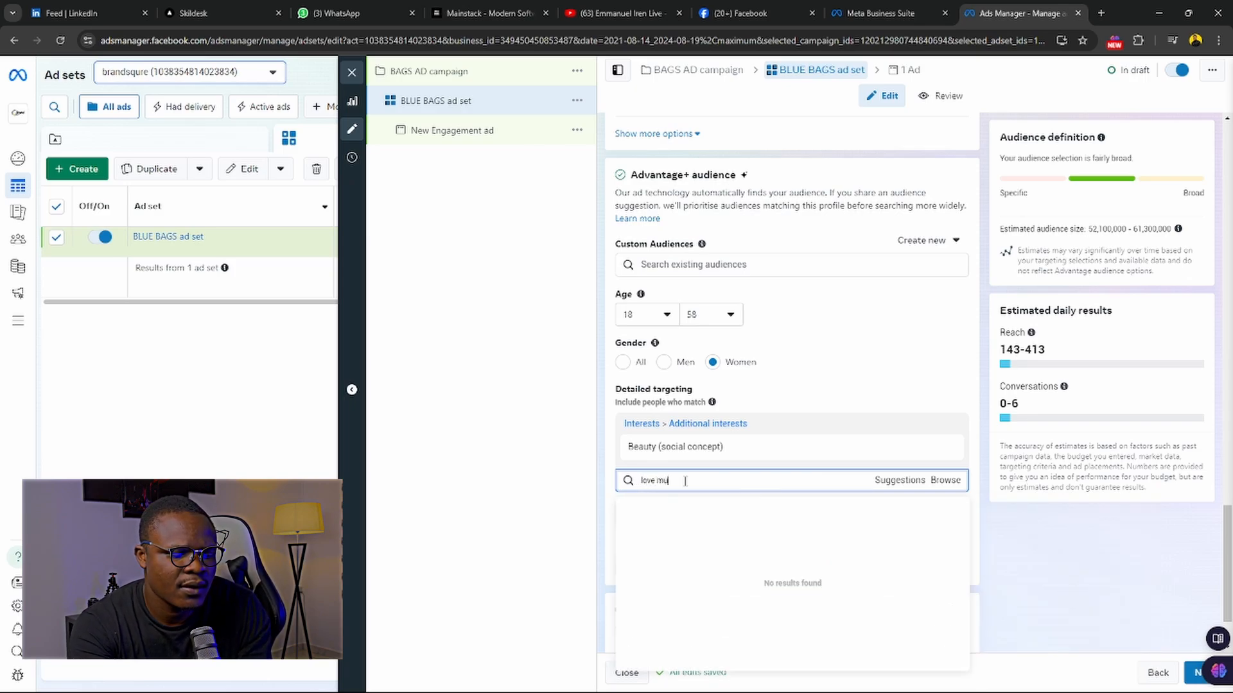
pyautogui.write('sic')
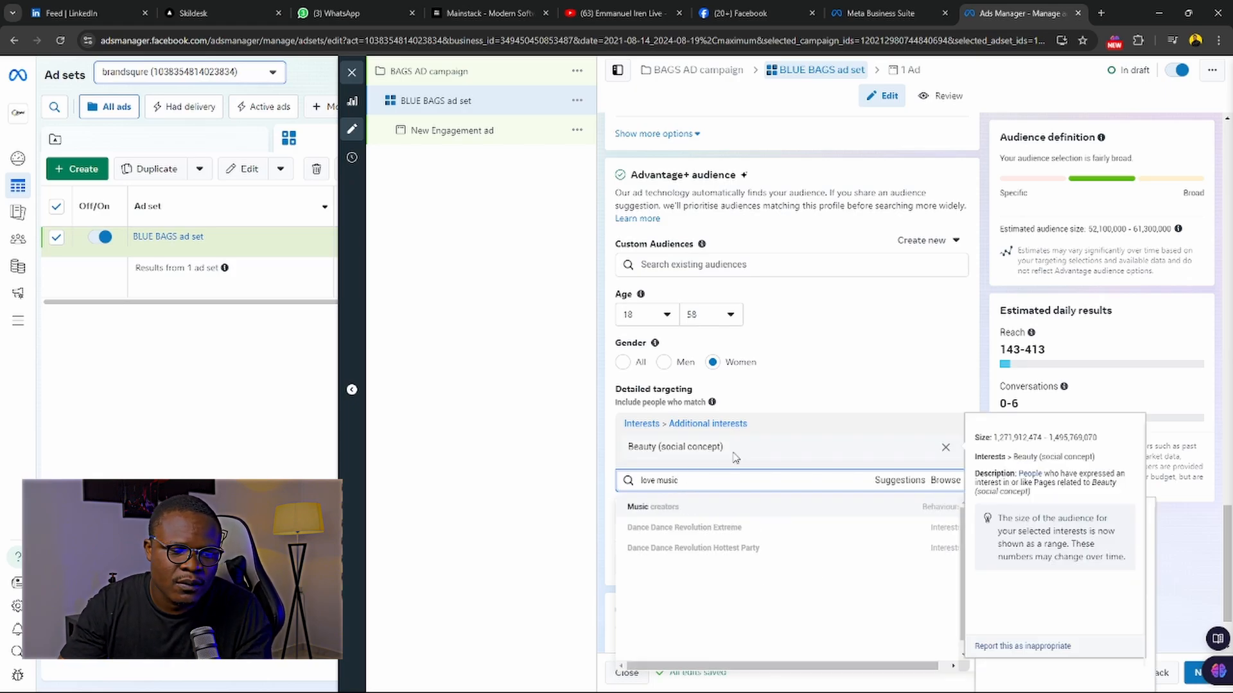
pyautogui.click(655, 510)
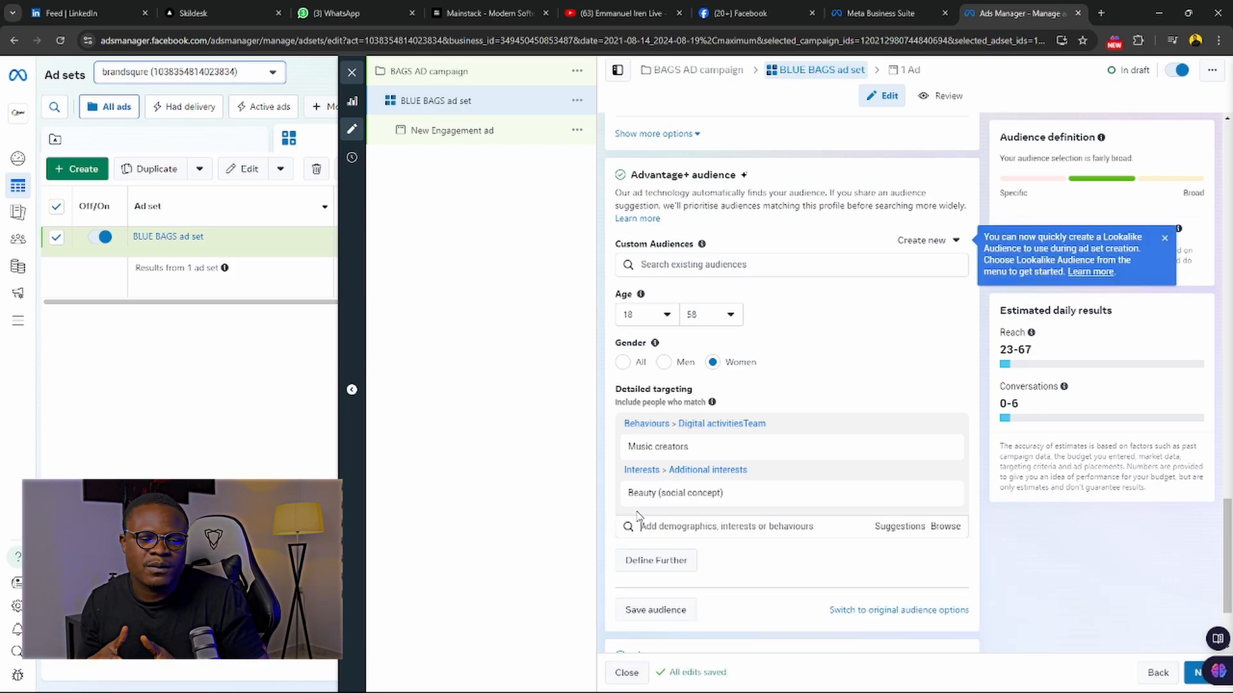
# Step: Search detailed targeting for university options and add the interest University (higher education)
pyautogui.click(684, 526)
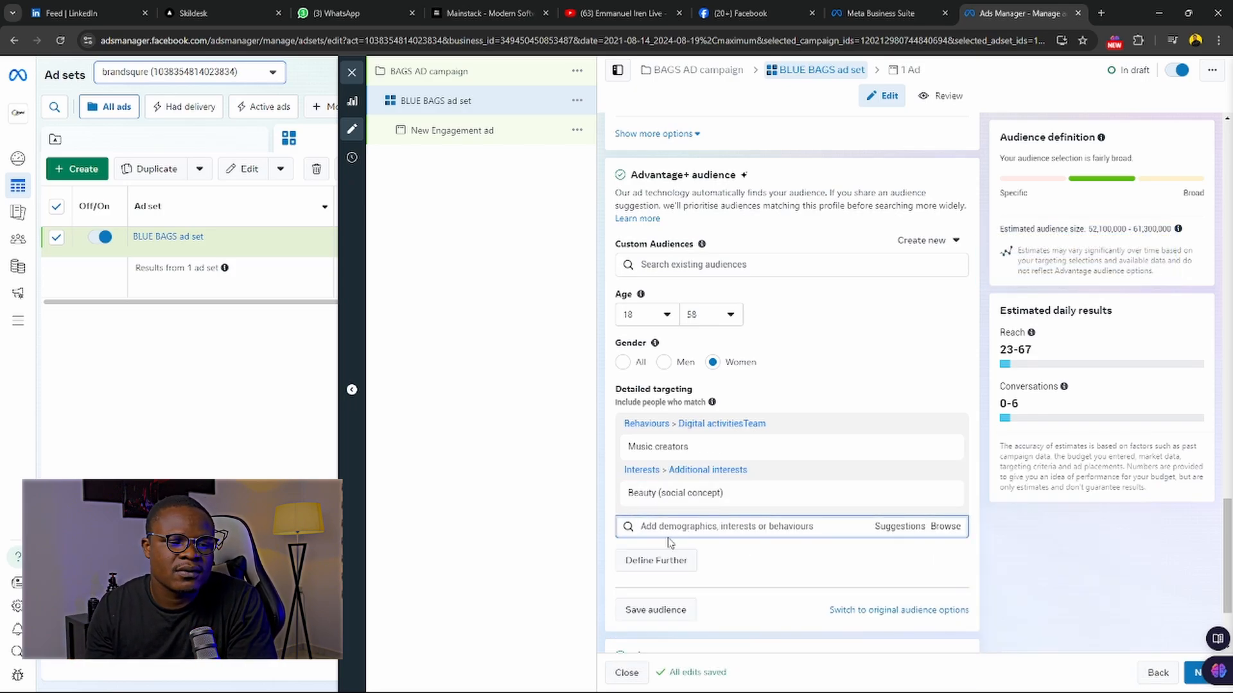
pyautogui.write('u')
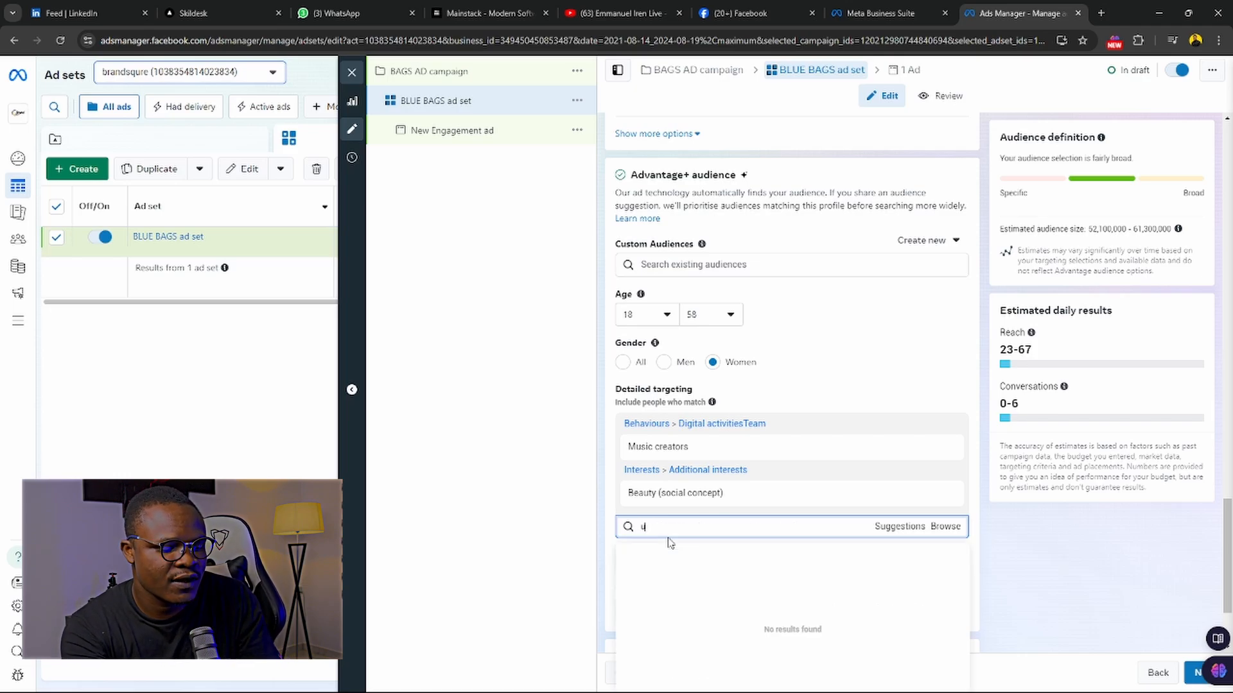
pyautogui.write('niver')
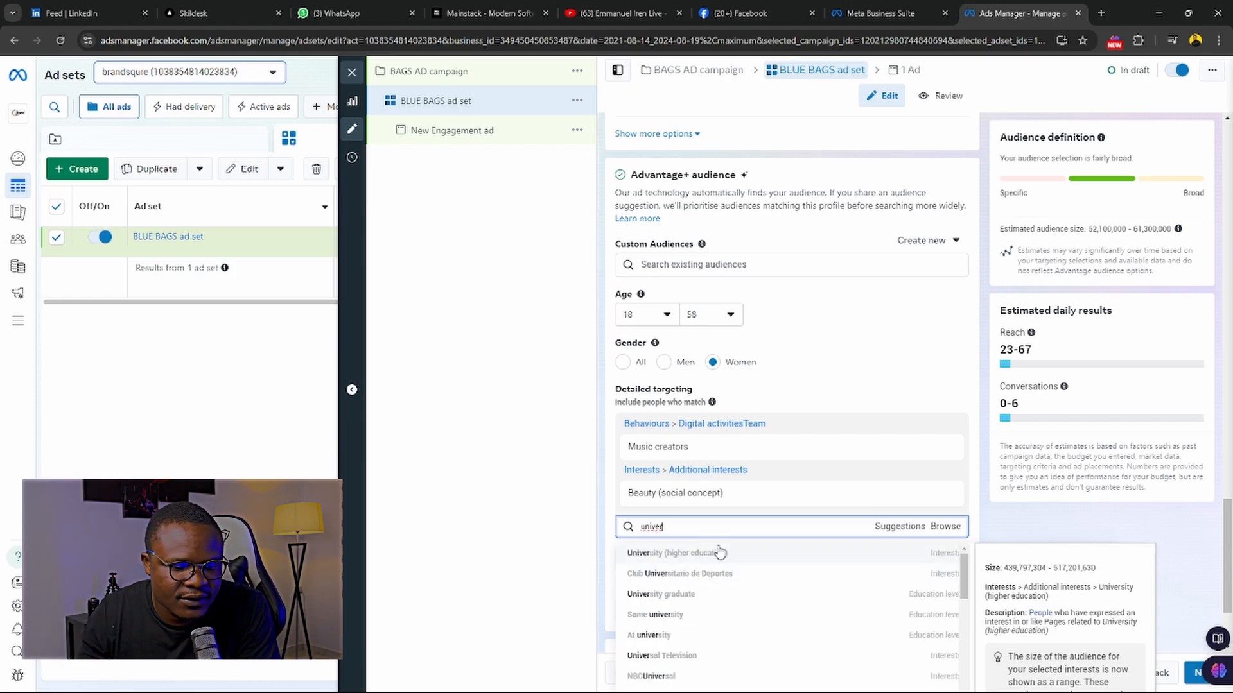
pyautogui.click(742, 554)
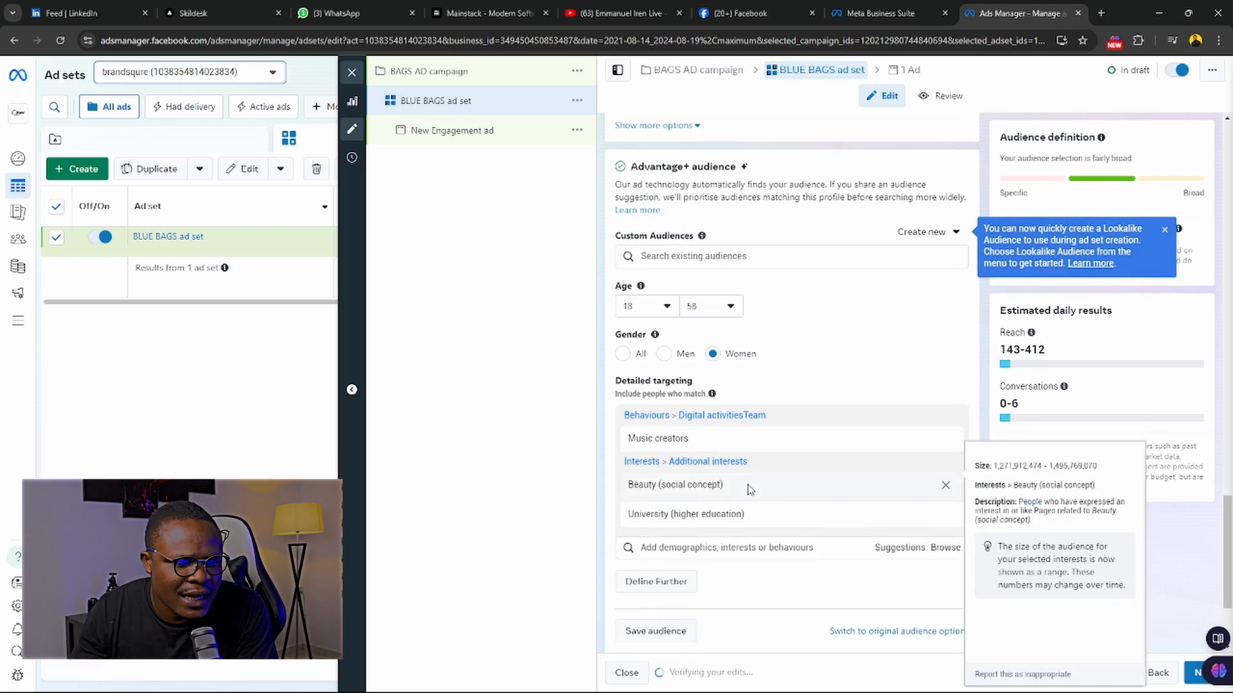
# Step: Open the New Engagement ad under the BLUE BAGS ad set and rename it "blue bag medium ad"
pyautogui.scroll(-3, 752, 482)
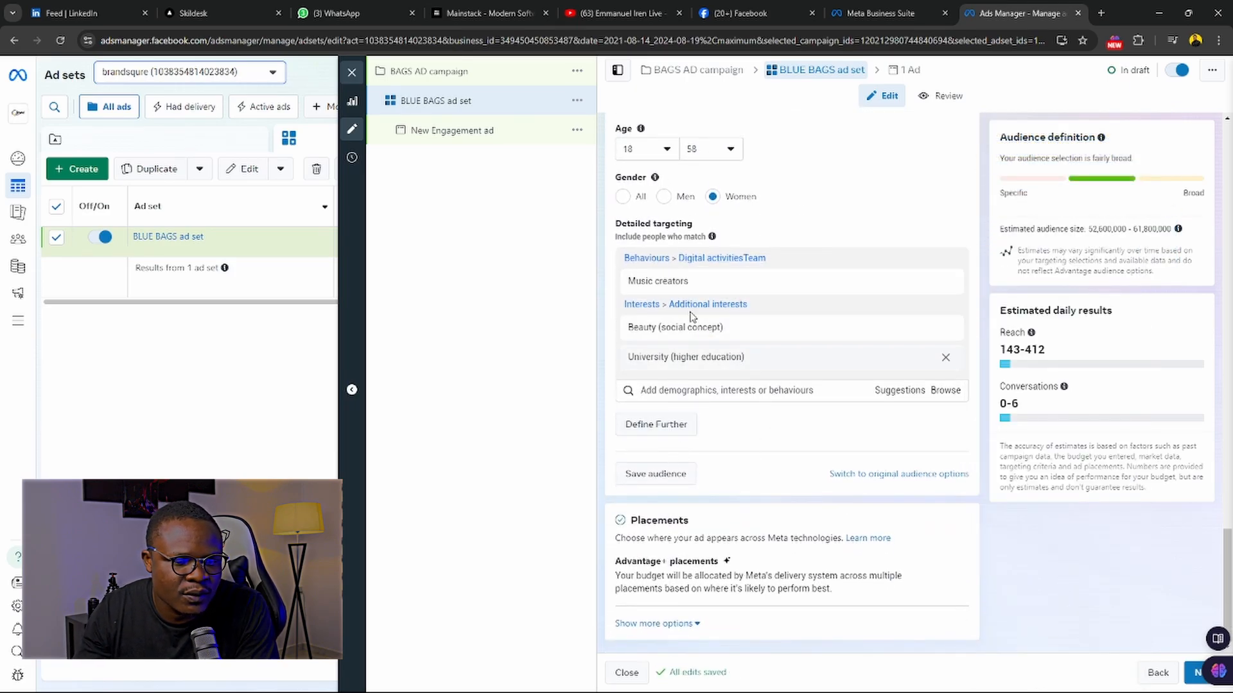
pyautogui.moveTo(709, 290)
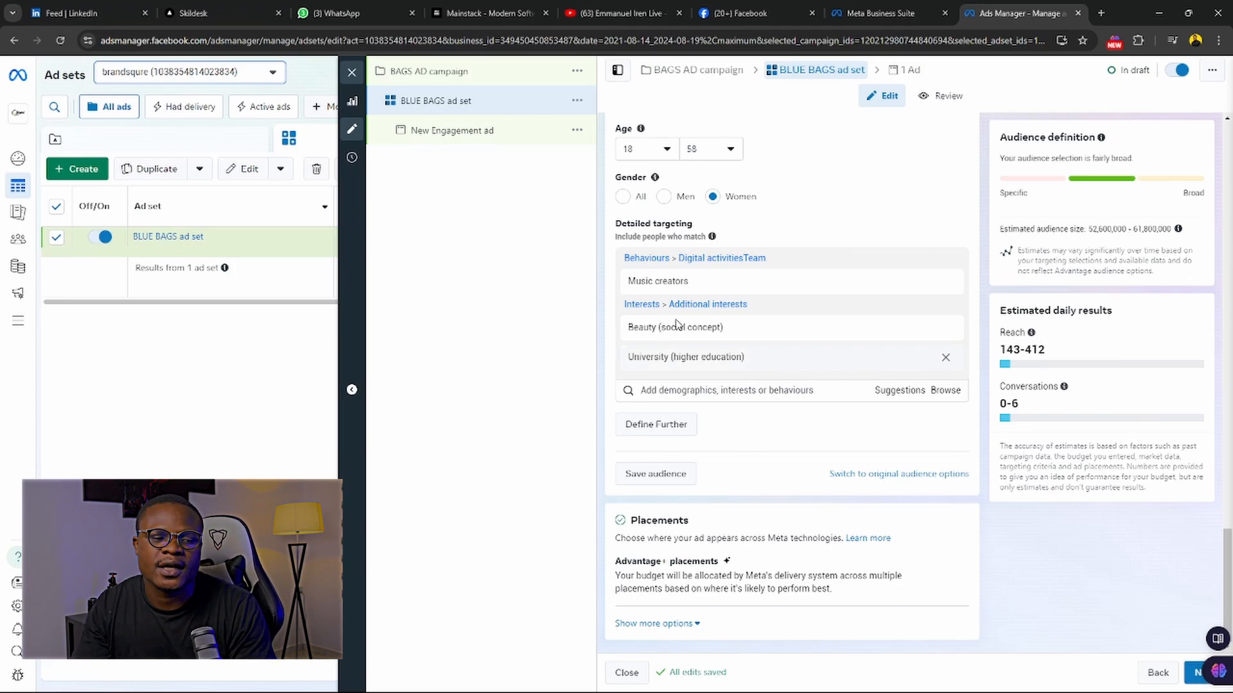
pyautogui.click(480, 136)
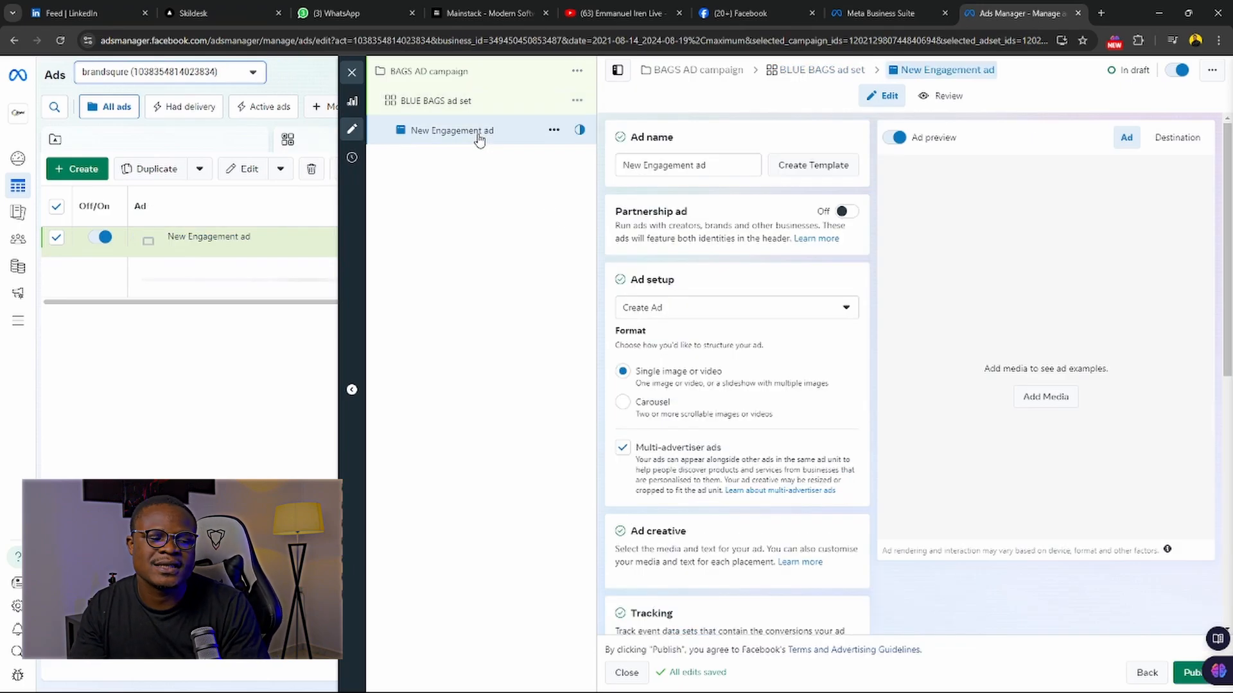
pyautogui.scroll(-1, 691, 333)
pyautogui.scroll(1, 698, 319)
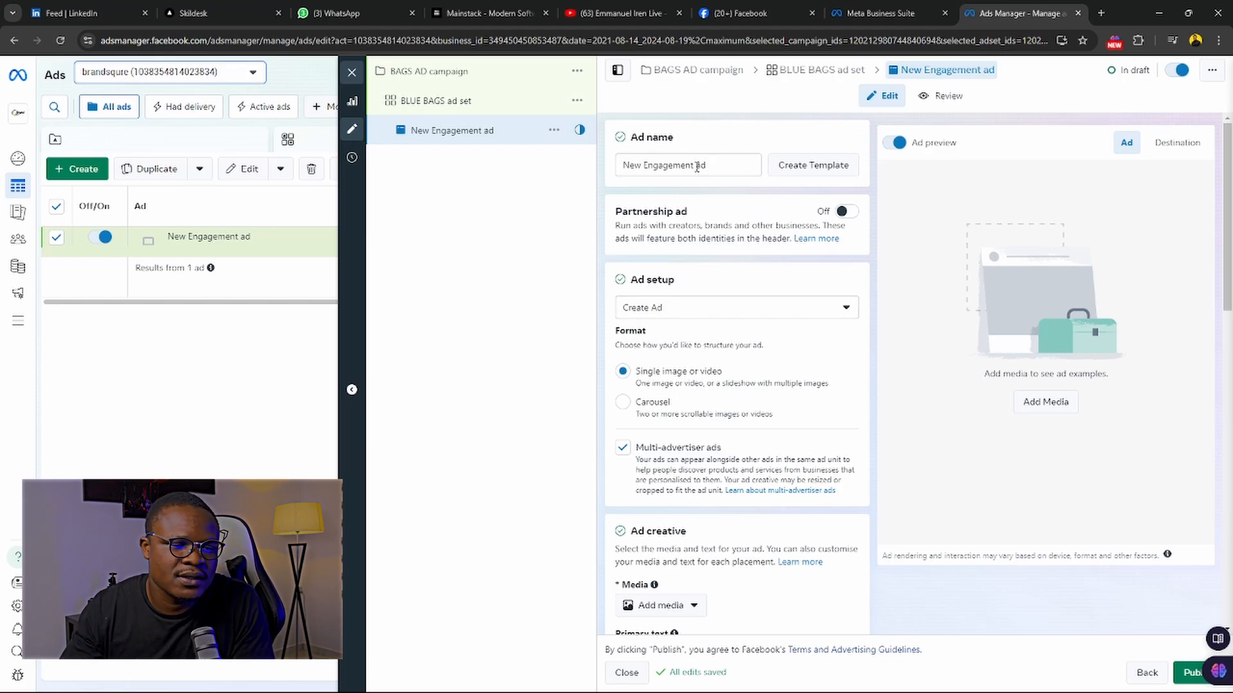
pyautogui.moveTo(696, 165); pyautogui.dragTo(618, 174)
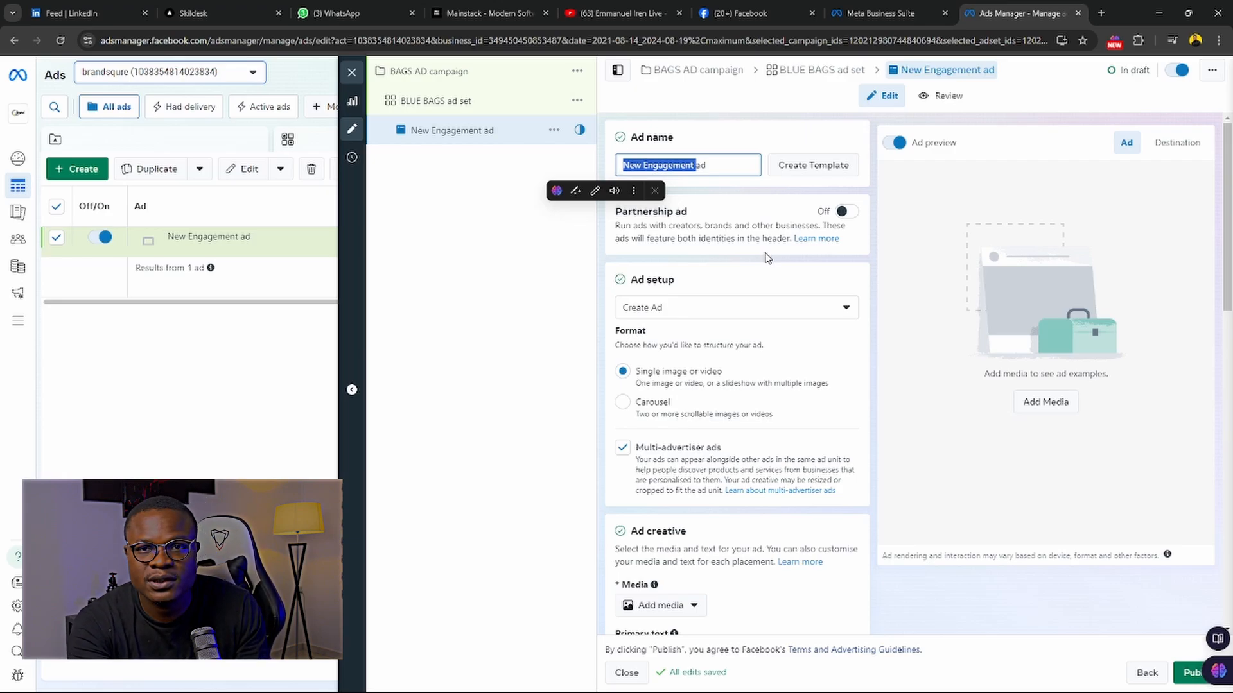
pyautogui.write('blue b')
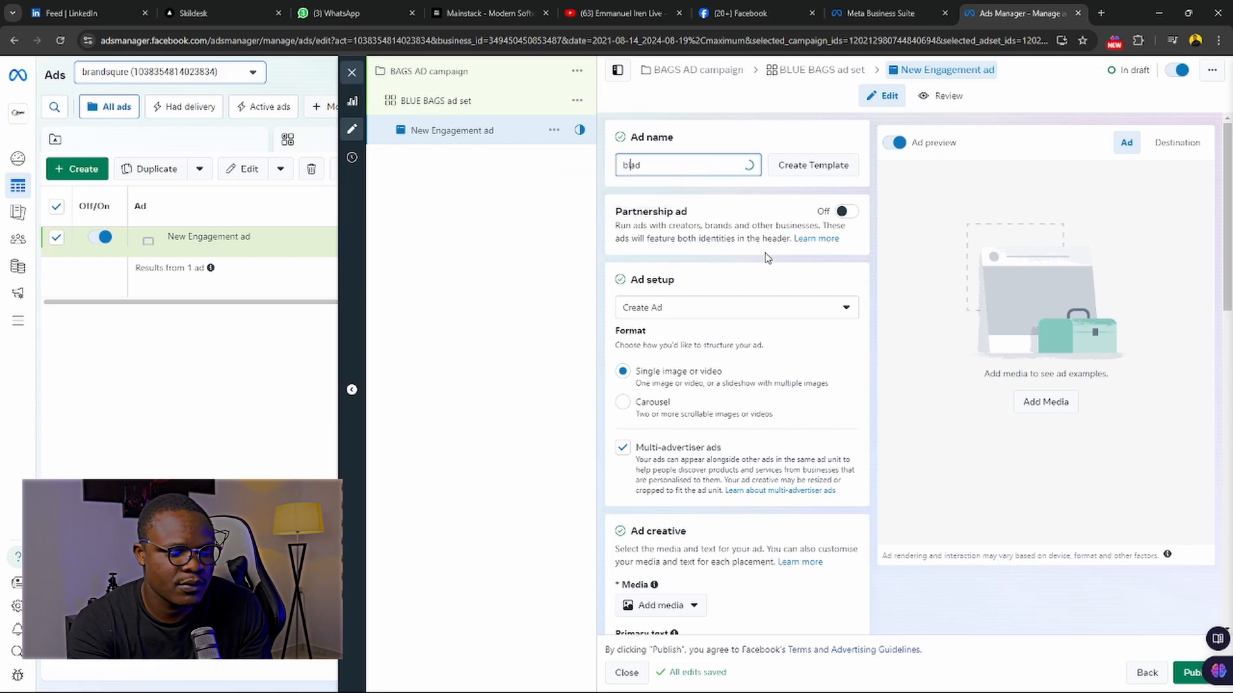
pyautogui.write('a')
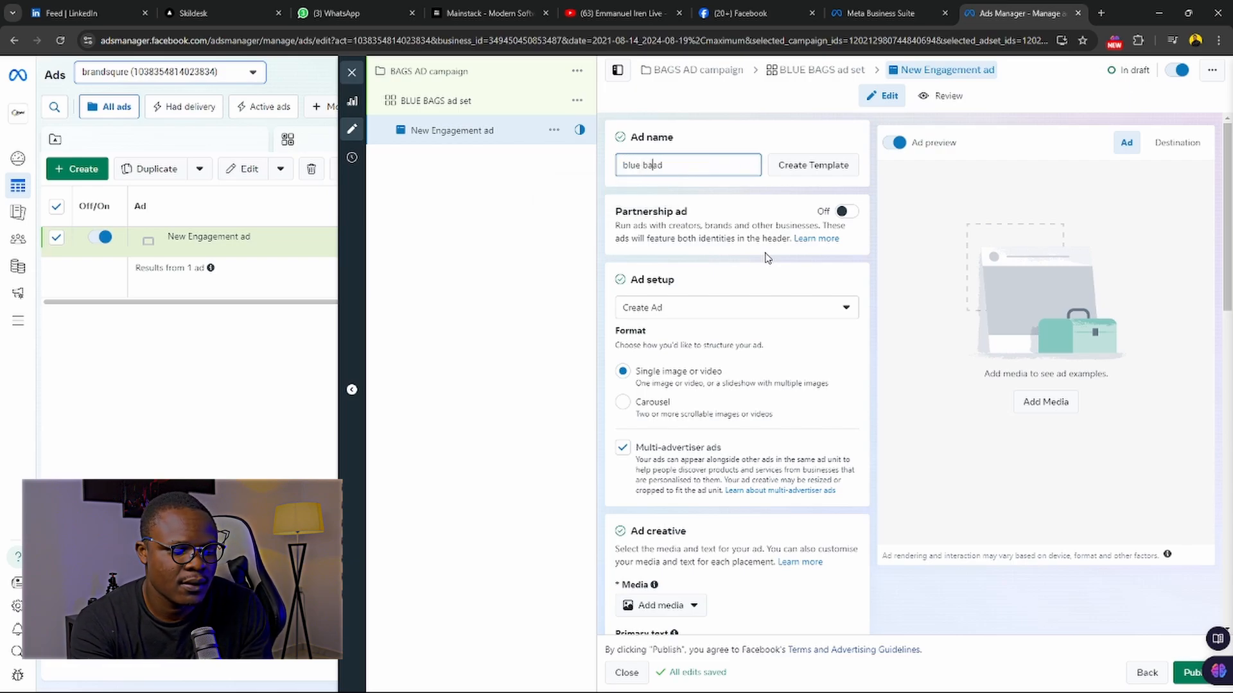
pyautogui.write('g med')
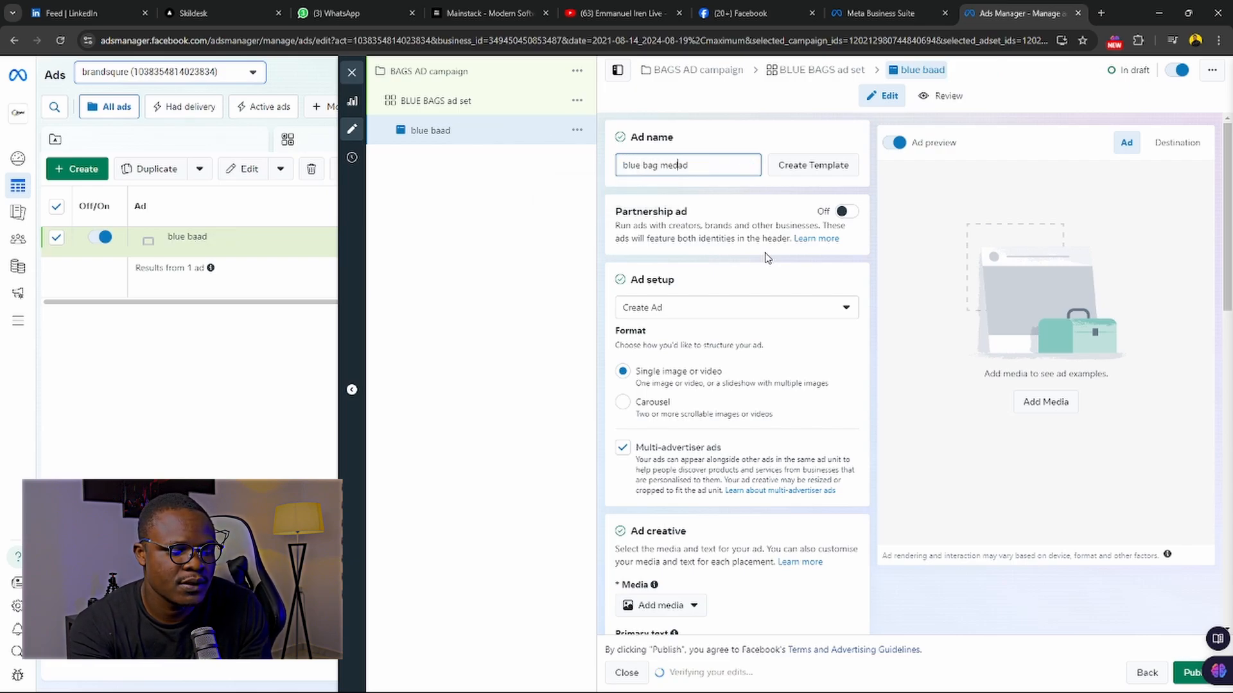
pyautogui.write('ium')
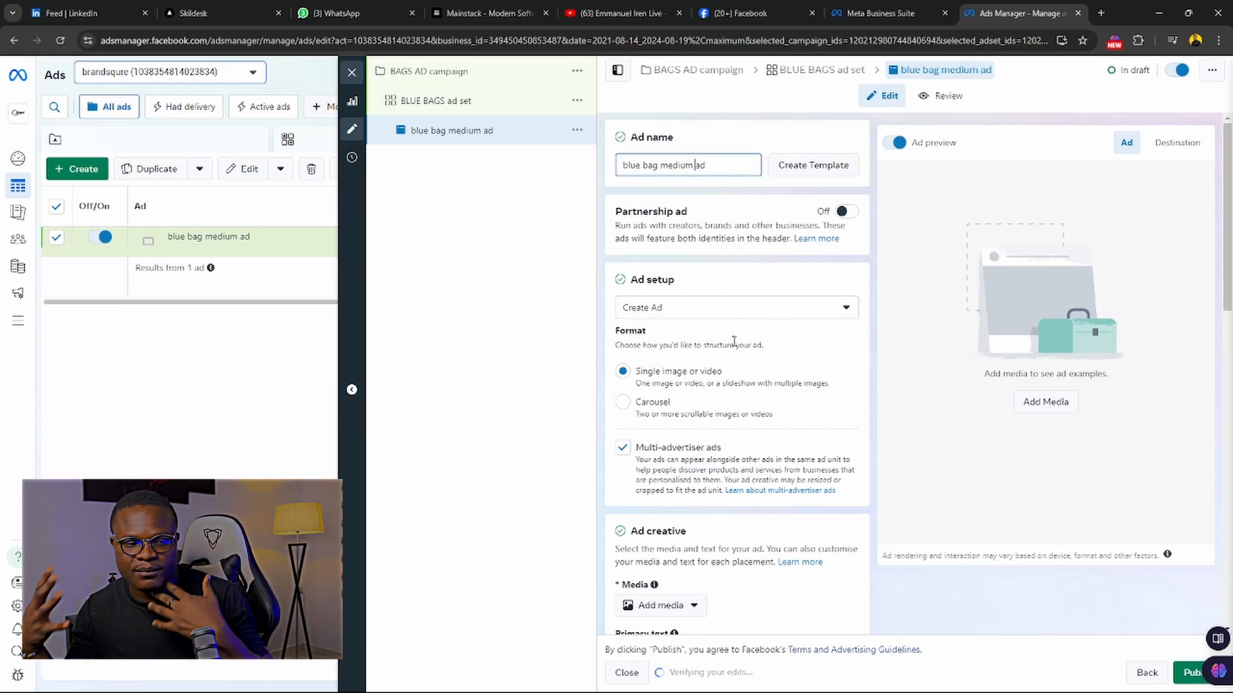
# Step: Check the available ad setup options and keep Create Ad as the choice
pyautogui.scroll(-2, 645, 247)
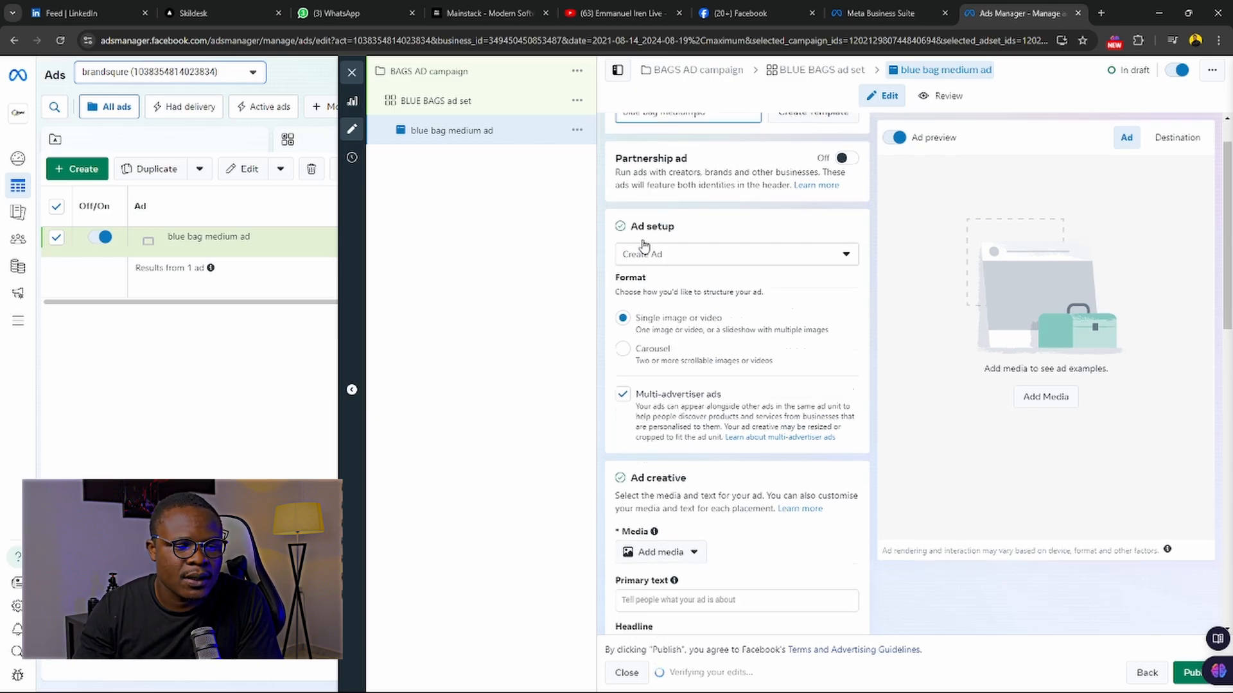
pyautogui.click(758, 190)
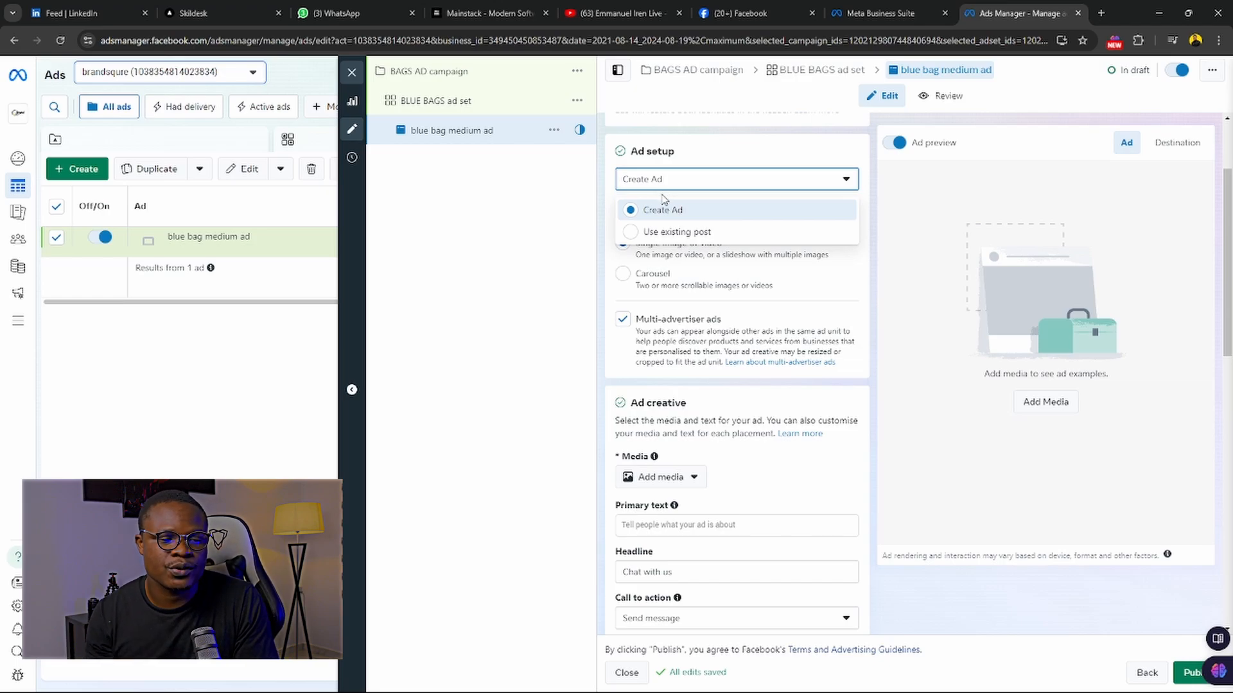
pyautogui.click(680, 183)
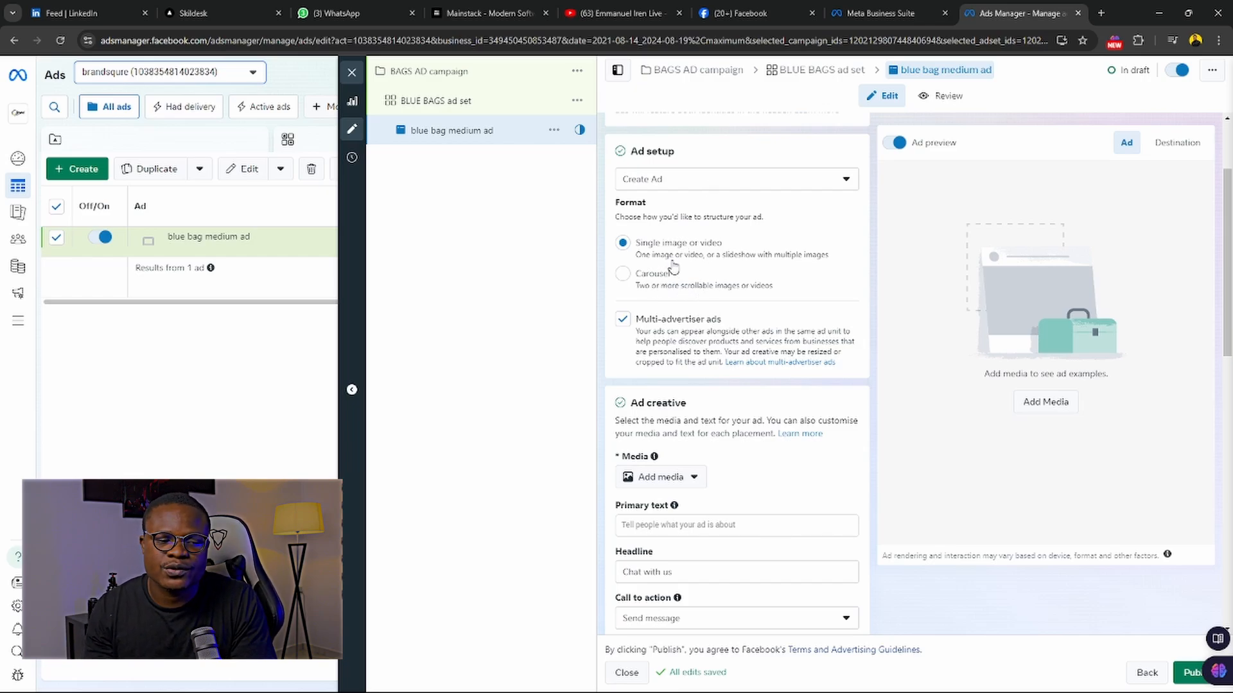
# Step: Upload the post1 image from the Downloads folder as the ad creative's media
pyautogui.scroll(-1, 663, 270)
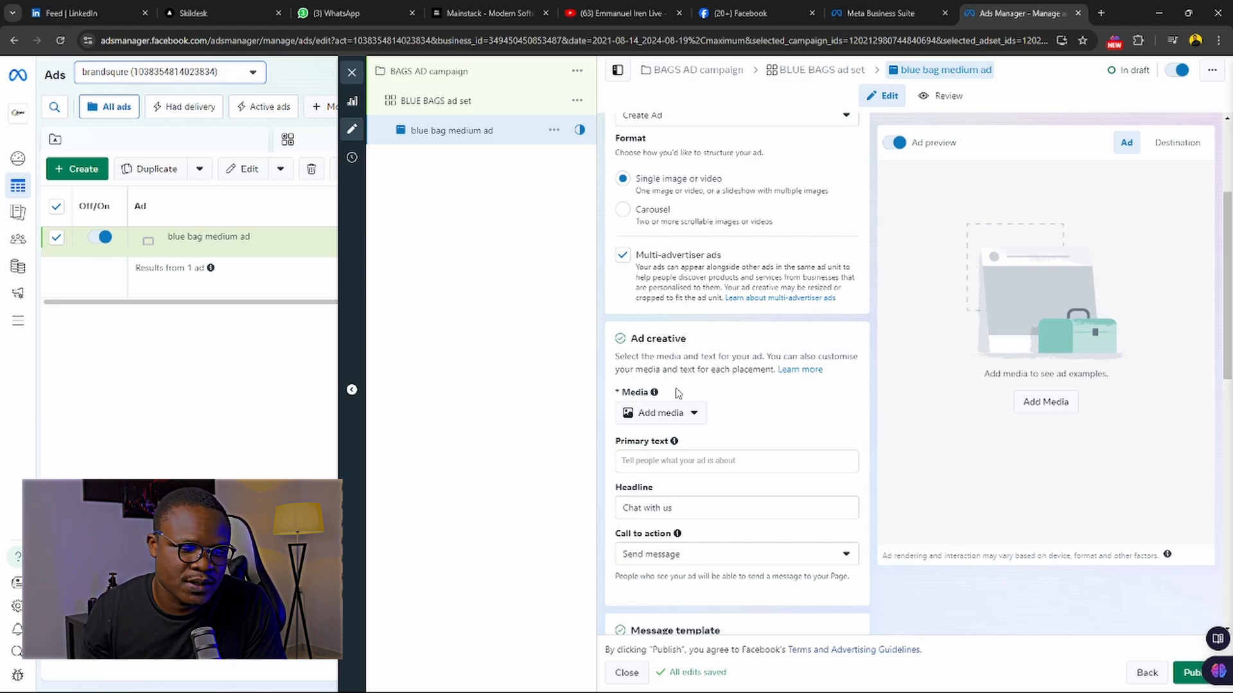
pyautogui.scroll(-1, 667, 323)
pyautogui.scroll(-1, 666, 323)
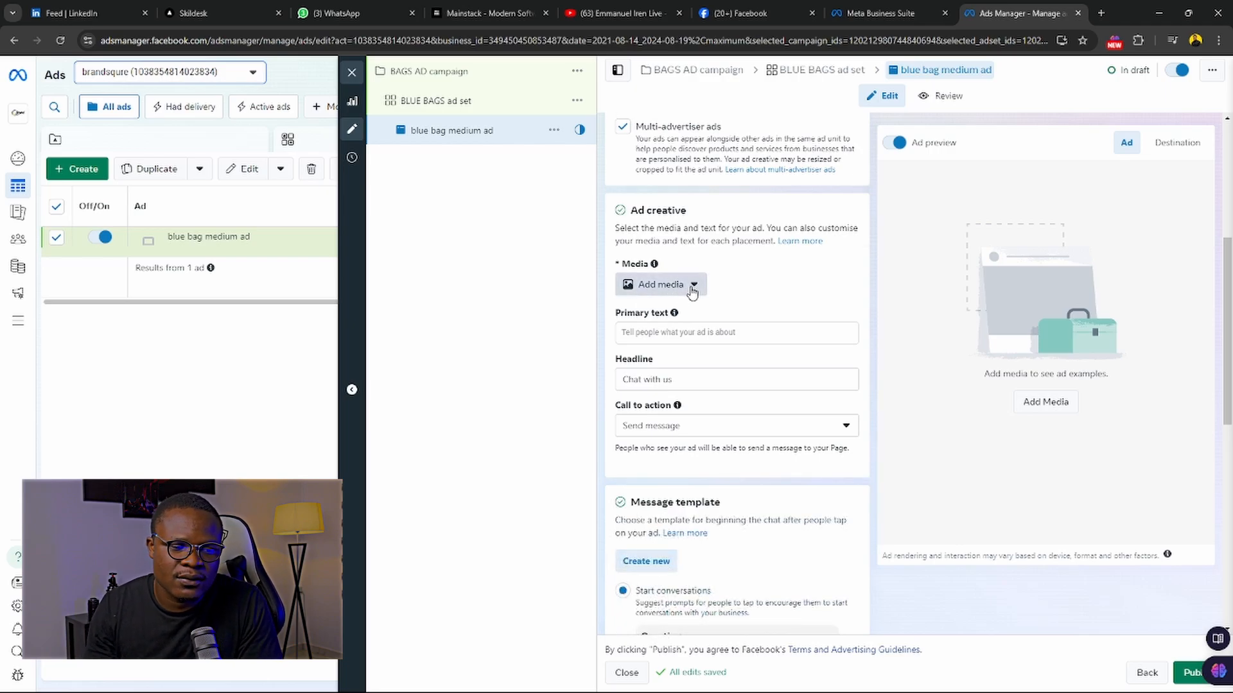
pyautogui.click(690, 289)
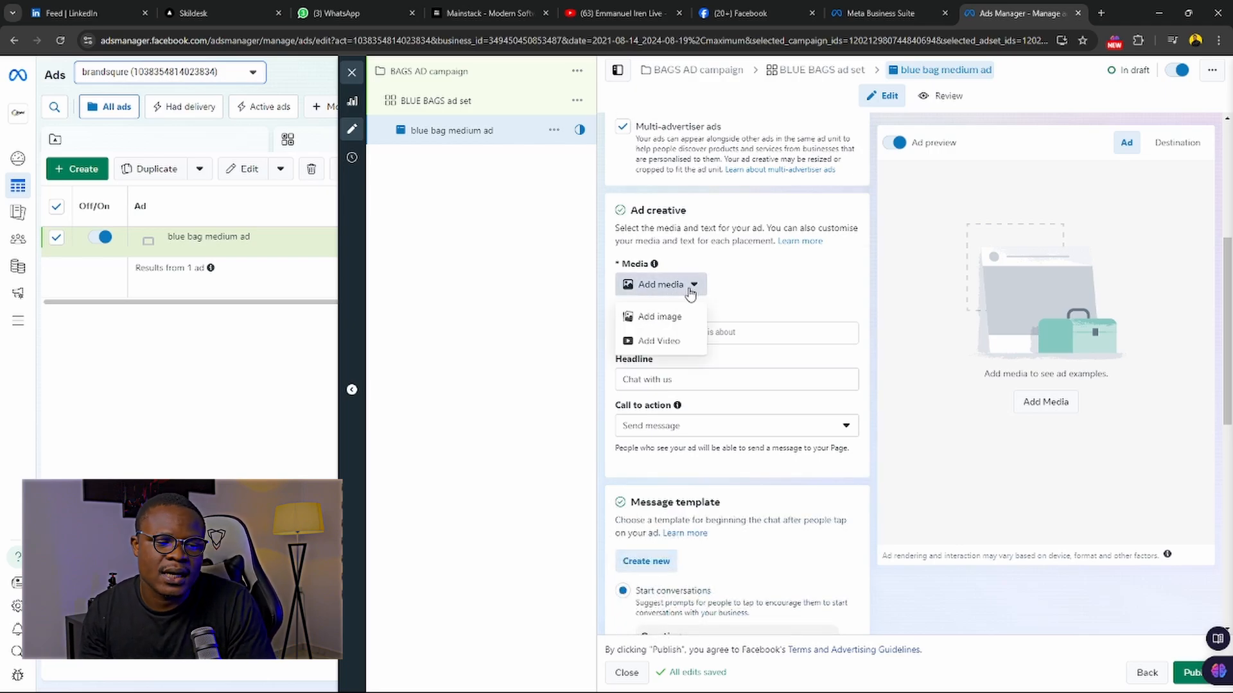
pyautogui.click(679, 326)
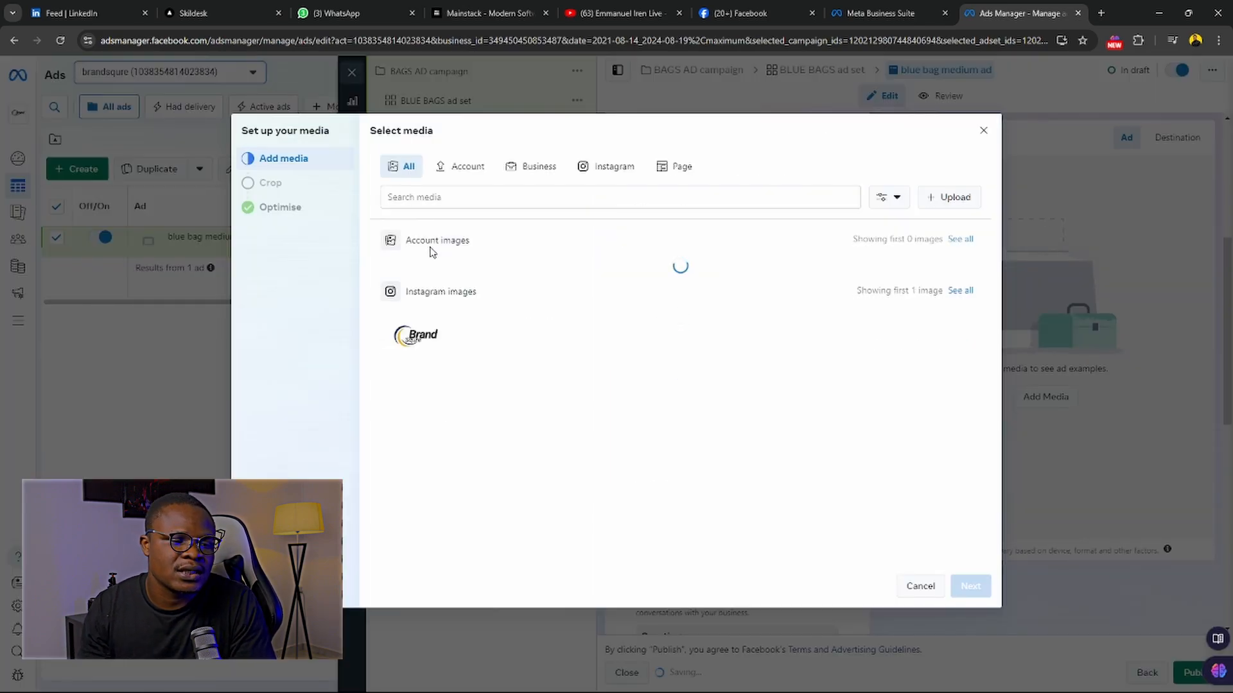
pyautogui.click(967, 204)
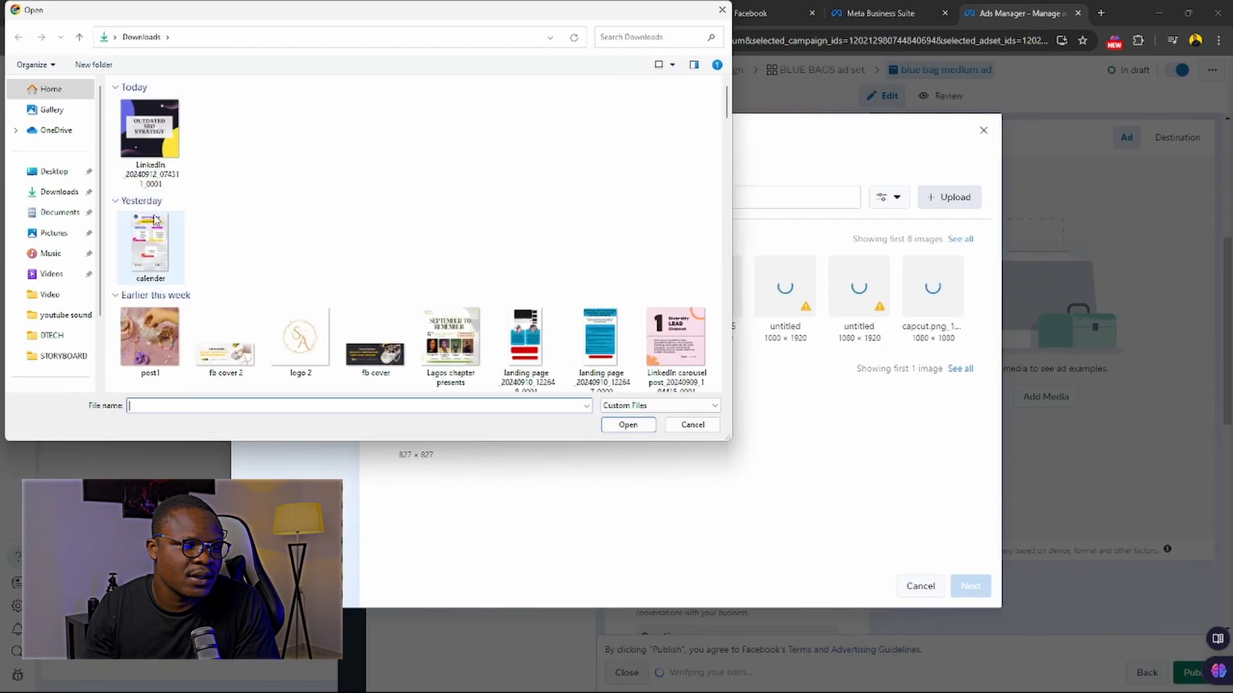
pyautogui.scroll(-3, 155, 222)
pyautogui.scroll(-3, 154, 222)
pyautogui.scroll(6, 154, 222)
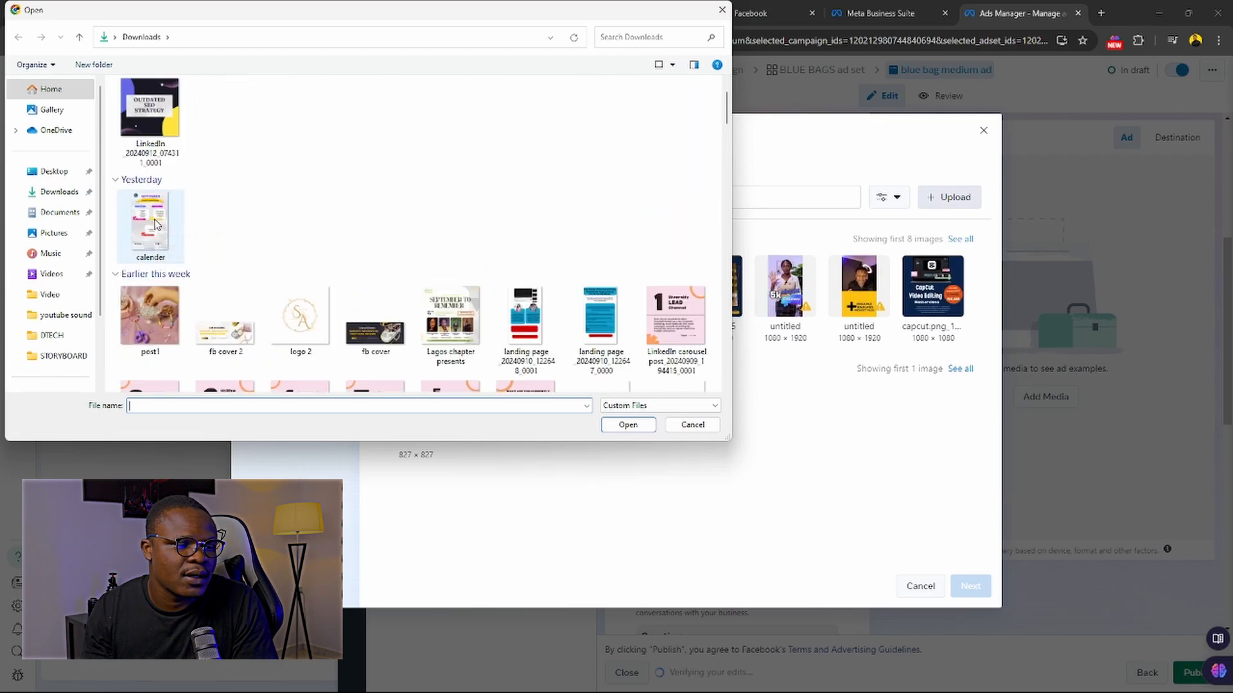
pyautogui.click(150, 316)
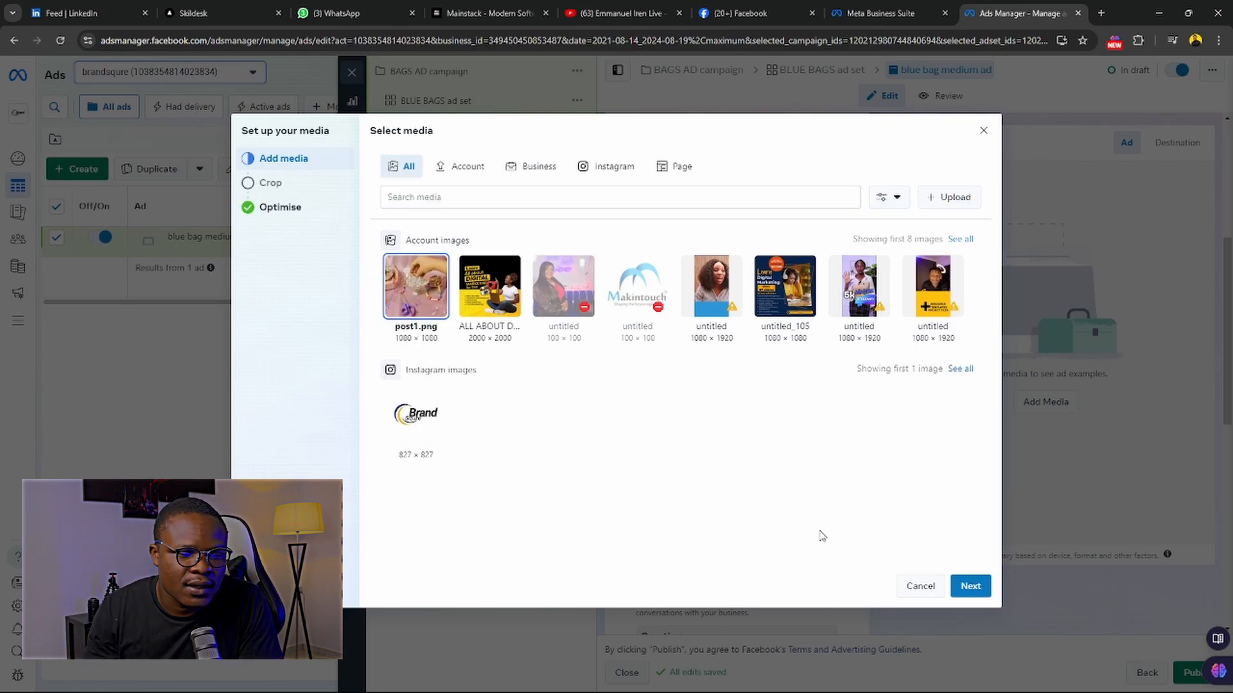
# Step: Keep the suggested placement crops and default Advantage+ creative enhancements, and finish adding the image to the ad
pyautogui.click(968, 585)
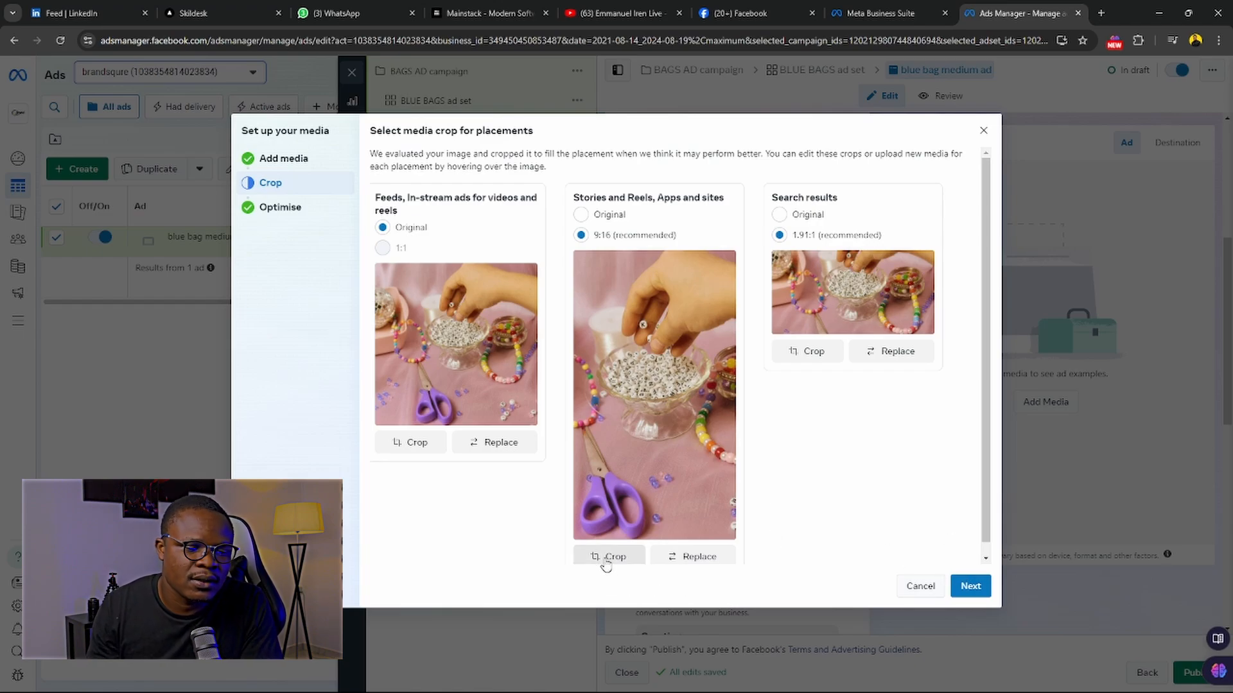
pyautogui.click(971, 586)
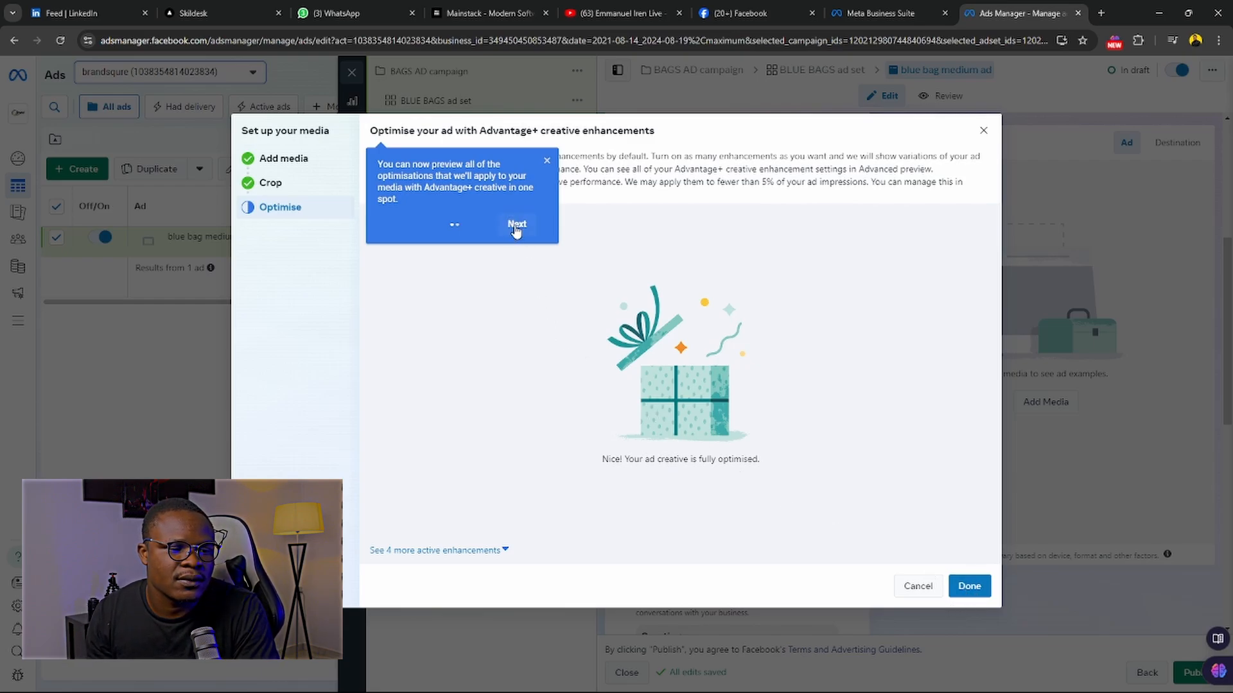
pyautogui.click(514, 225)
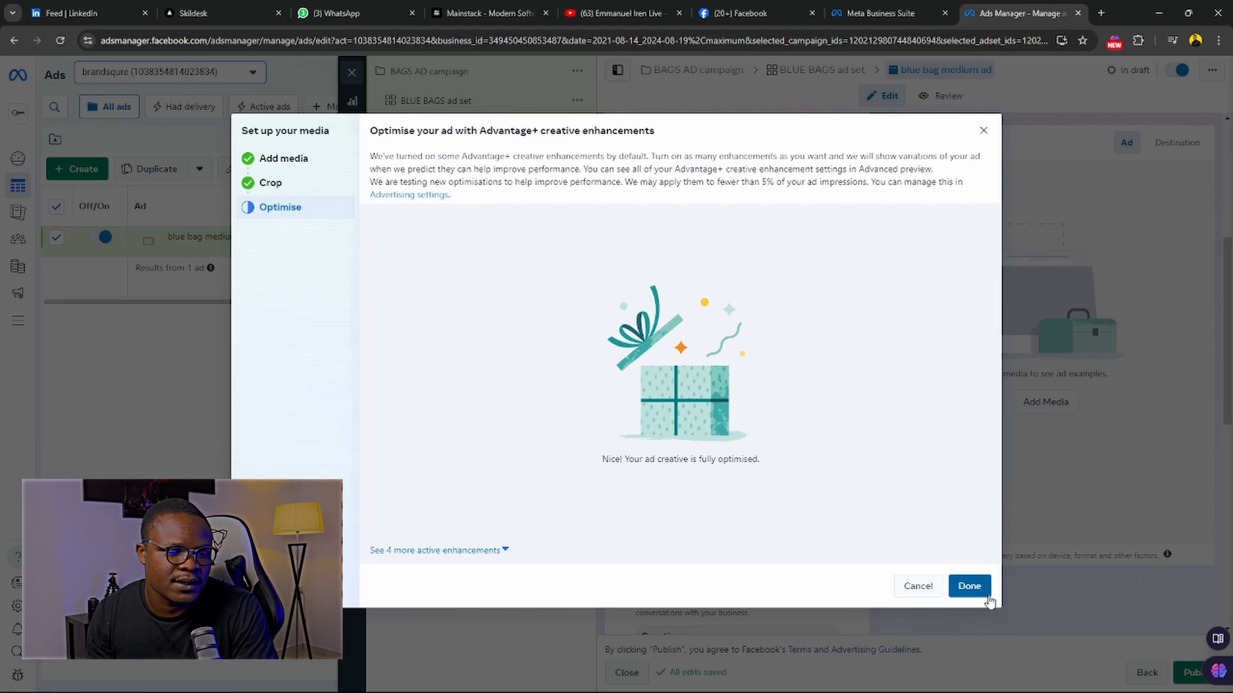
pyautogui.click(970, 586)
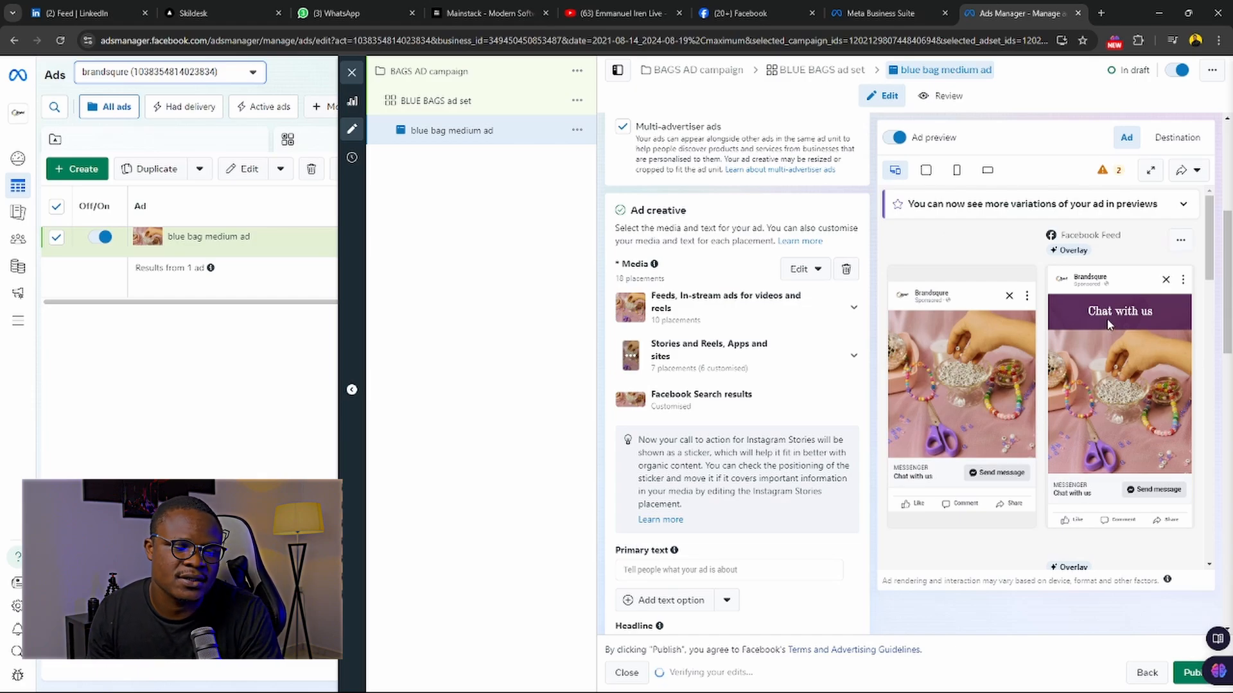
# Step: Examine the ad creative's primary text, headline and call to action fields
pyautogui.scroll(-5, 811, 353)
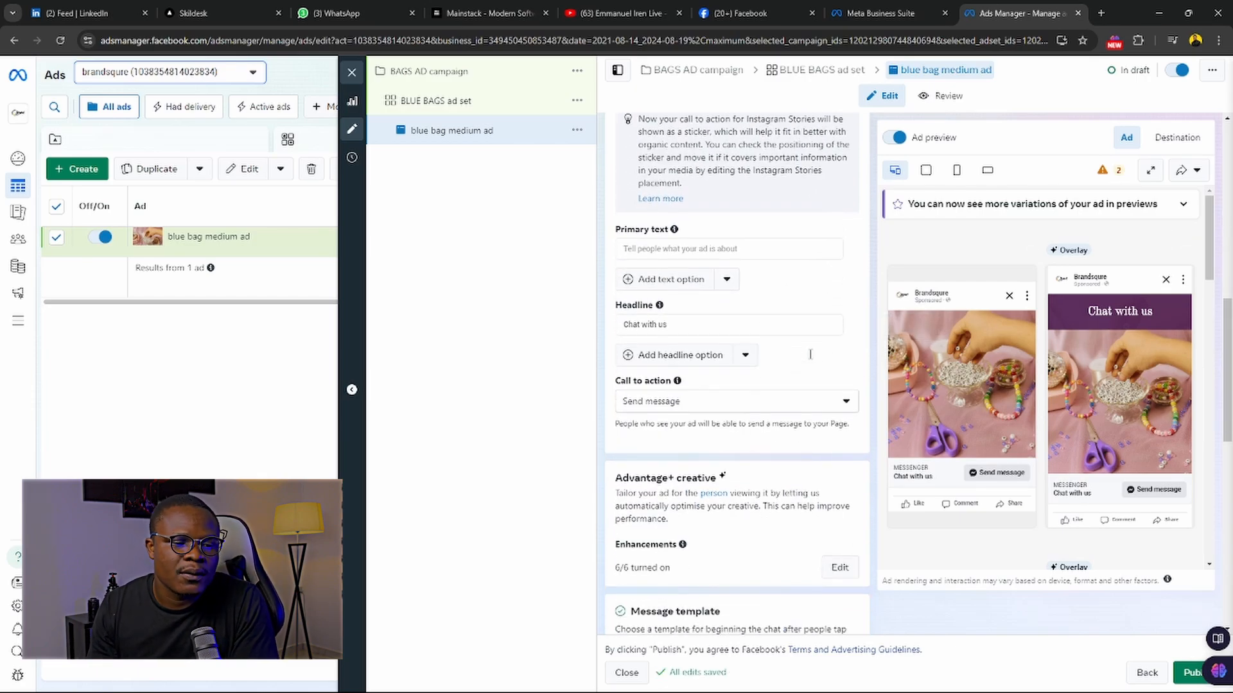
pyautogui.click(667, 249)
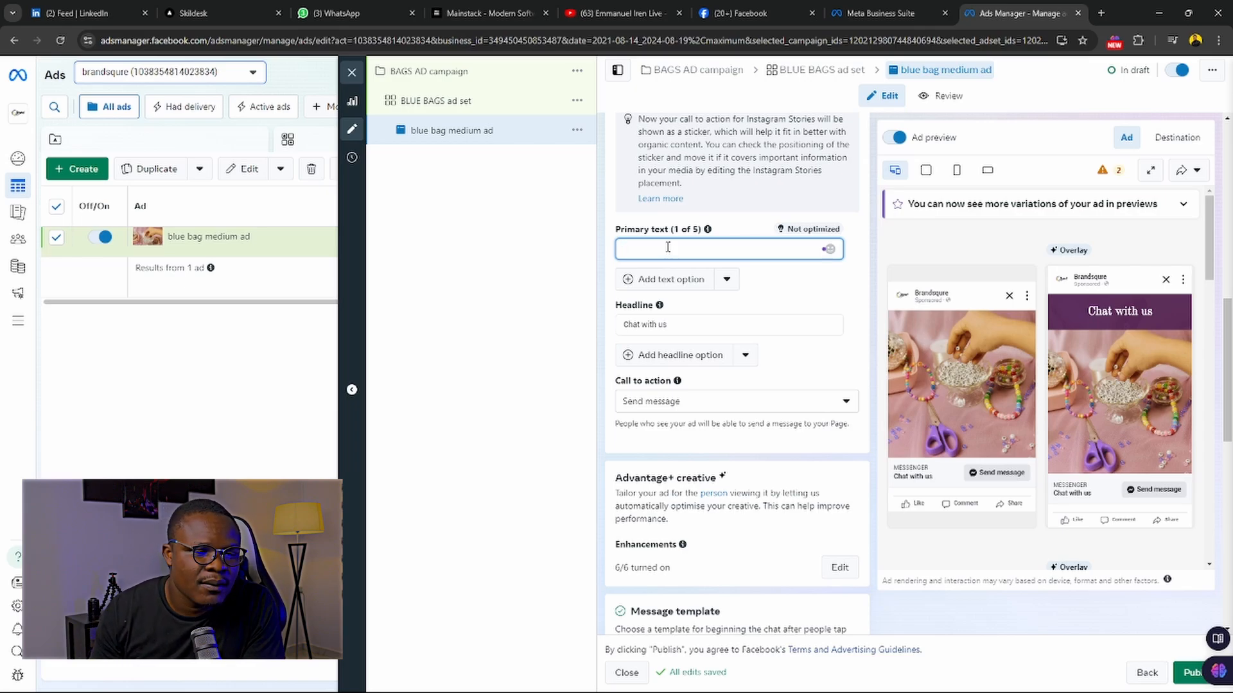
pyautogui.click(660, 323)
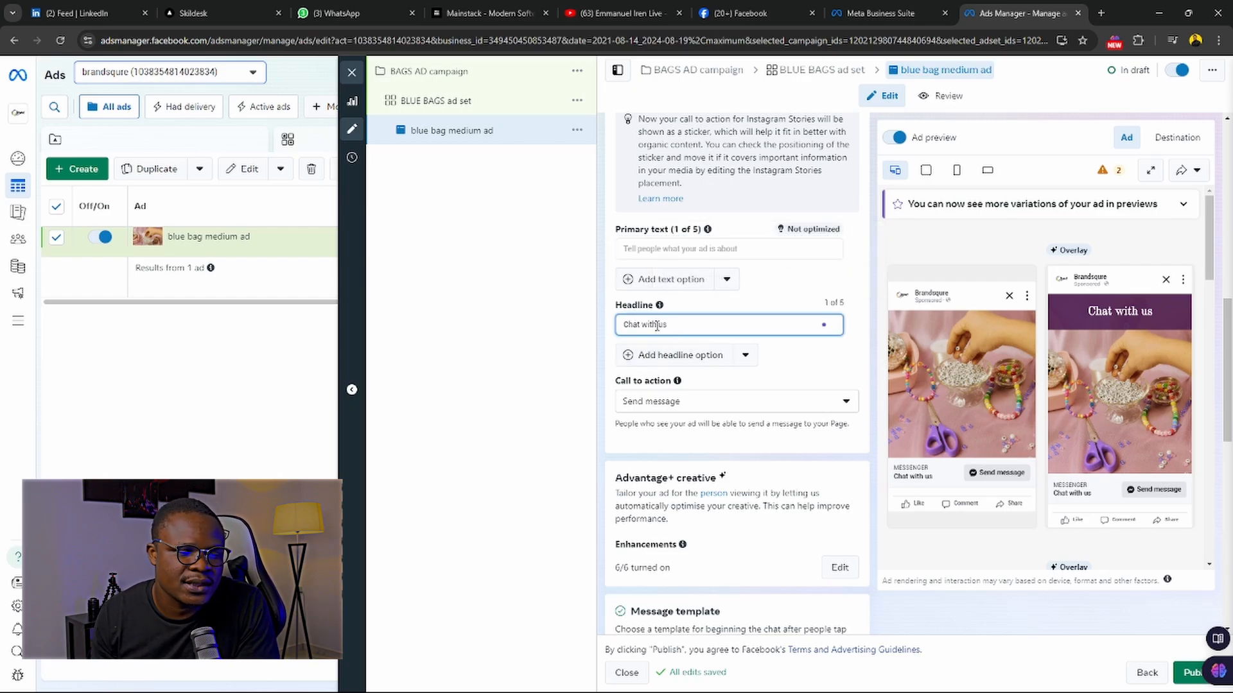
pyautogui.scroll(-1, 662, 352)
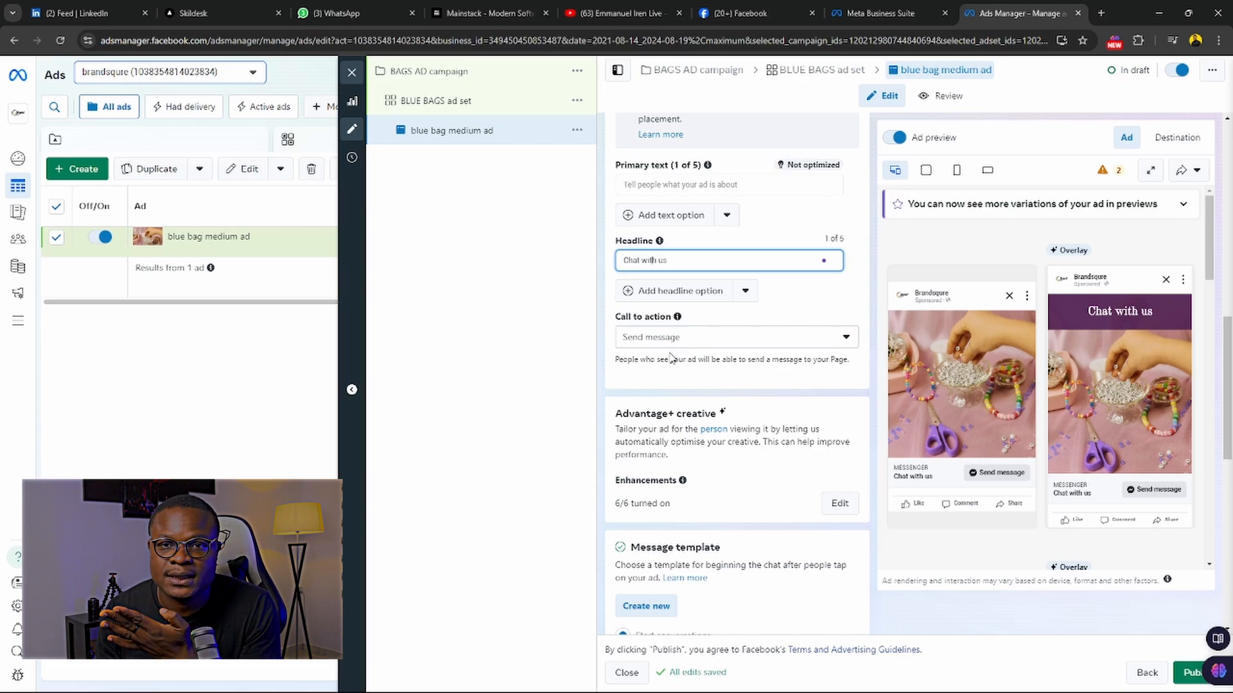
pyautogui.scroll(-2, 671, 385)
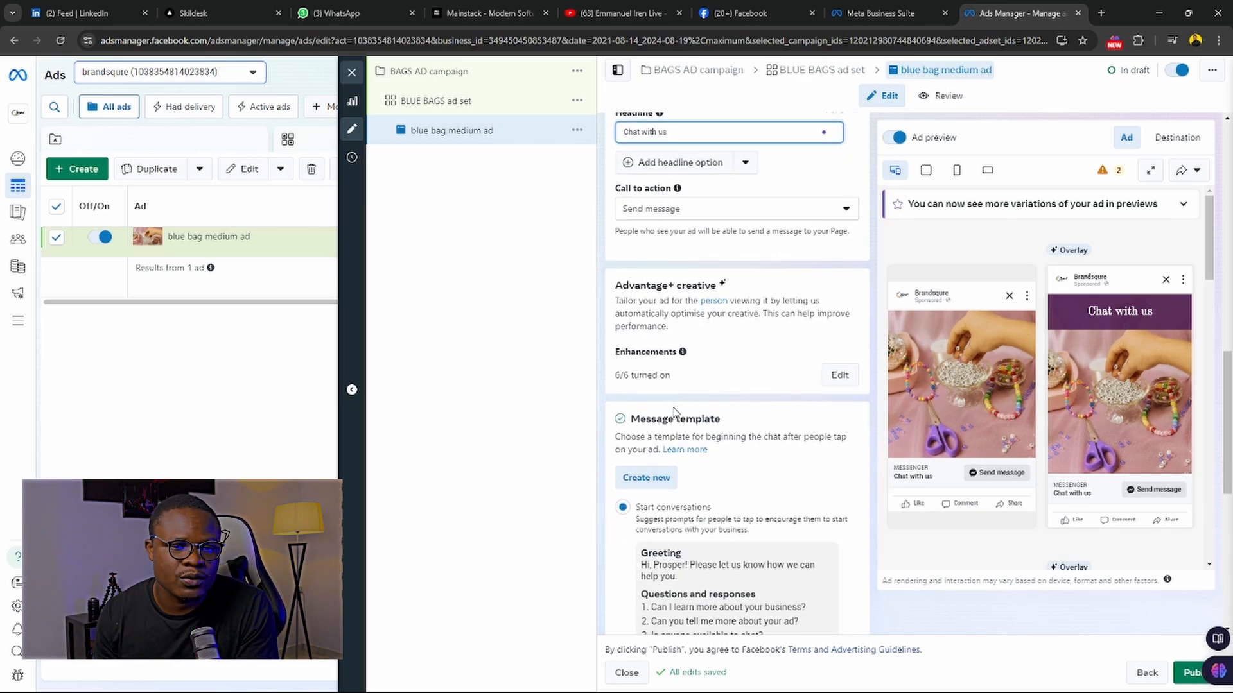
# Step: Examine the message template's greeting and questions and the tracking options, and return to the ad creative text fields
pyautogui.scroll(-3, 676, 411)
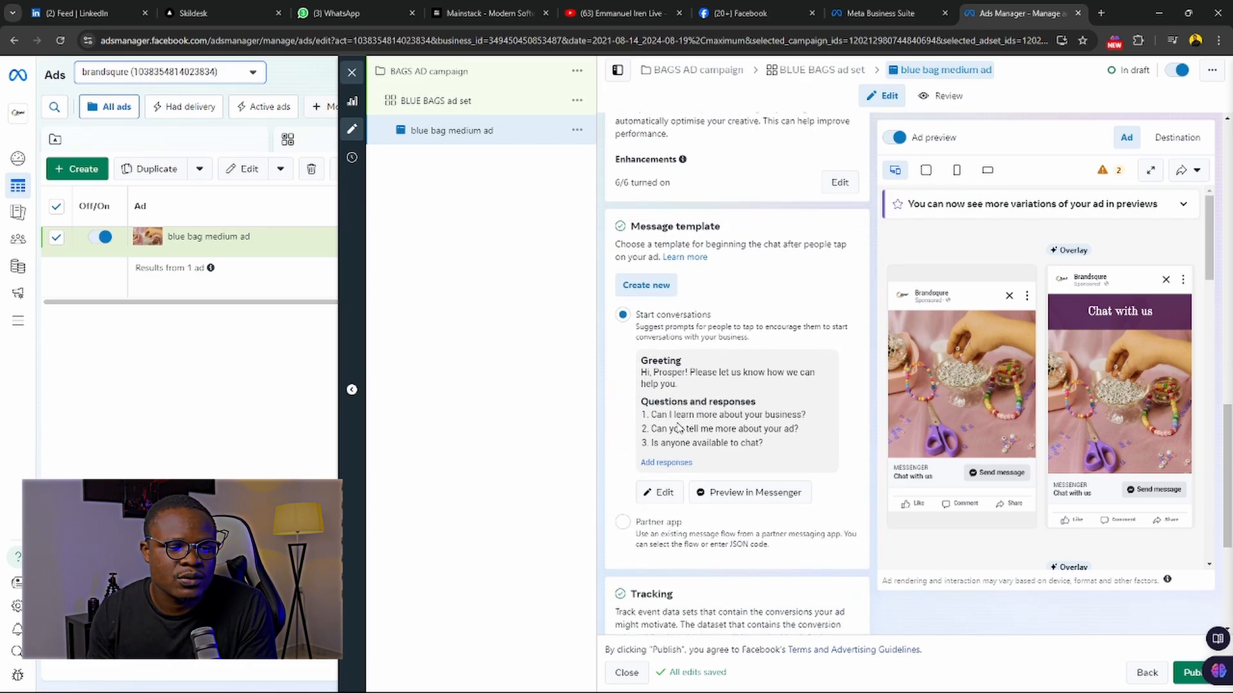
pyautogui.scroll(-2, 739, 428)
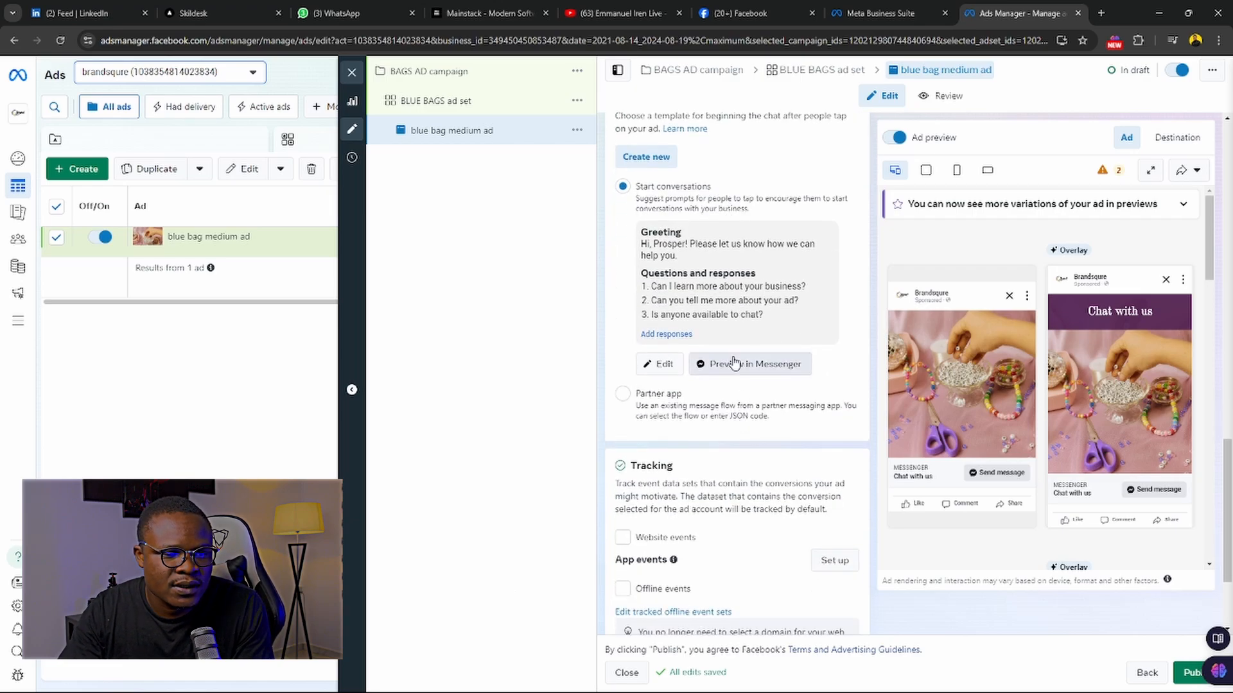
pyautogui.scroll(1, 761, 309)
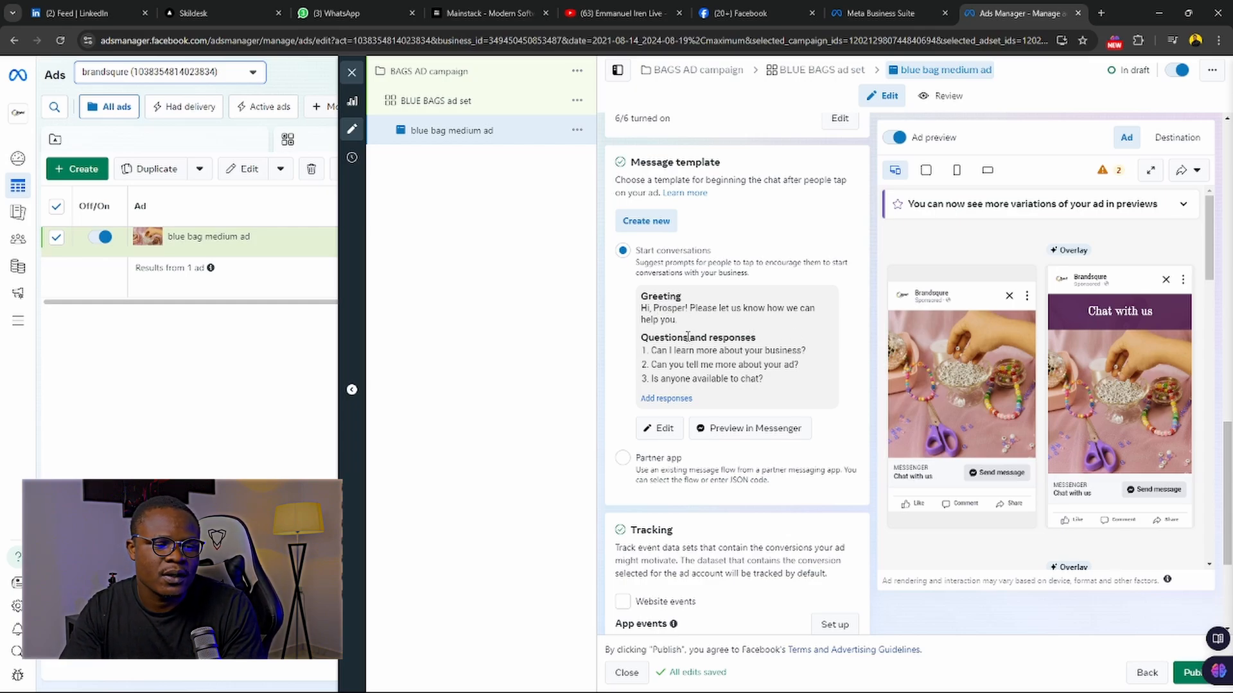
pyautogui.moveTo(682, 309); pyautogui.dragTo(657, 308)
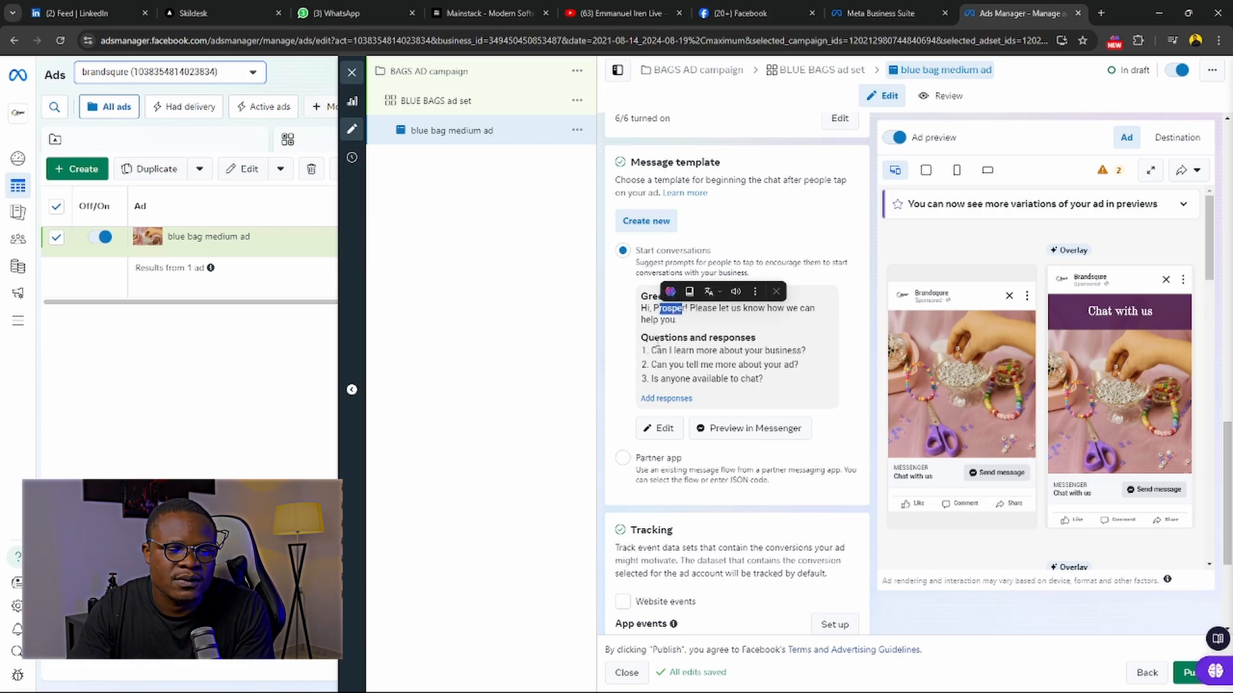
pyautogui.click(608, 344)
pyautogui.scroll(-2, 740, 419)
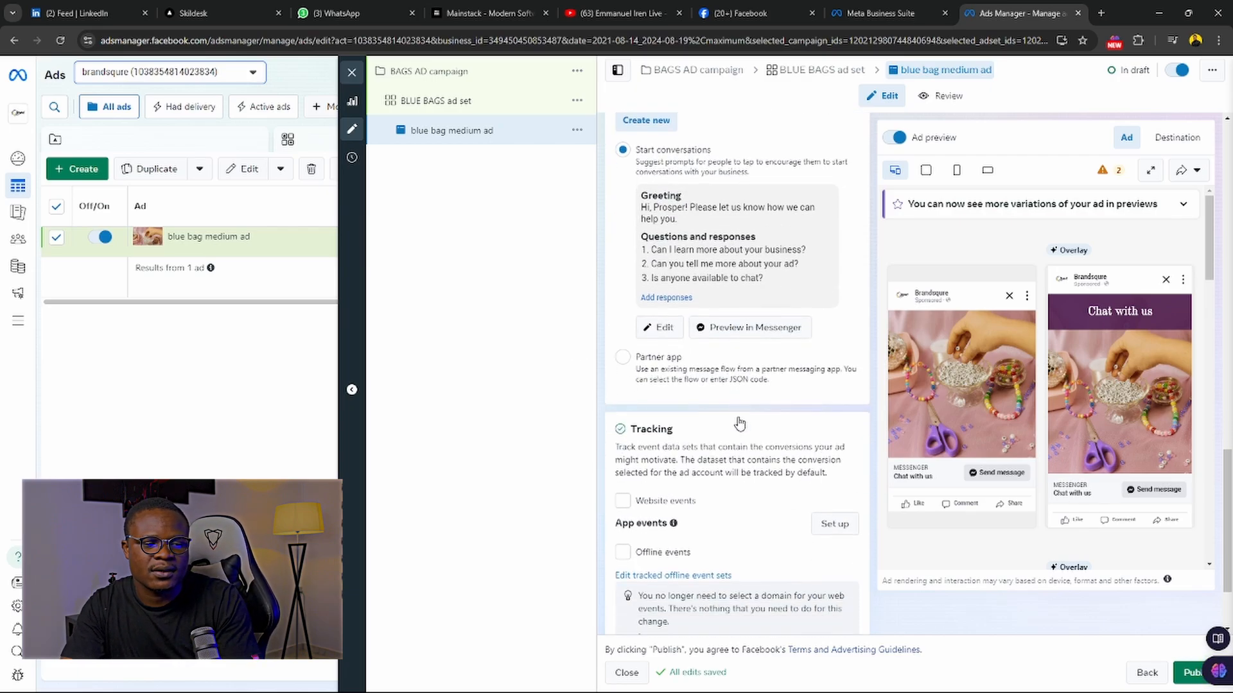
pyautogui.scroll(-2, 737, 419)
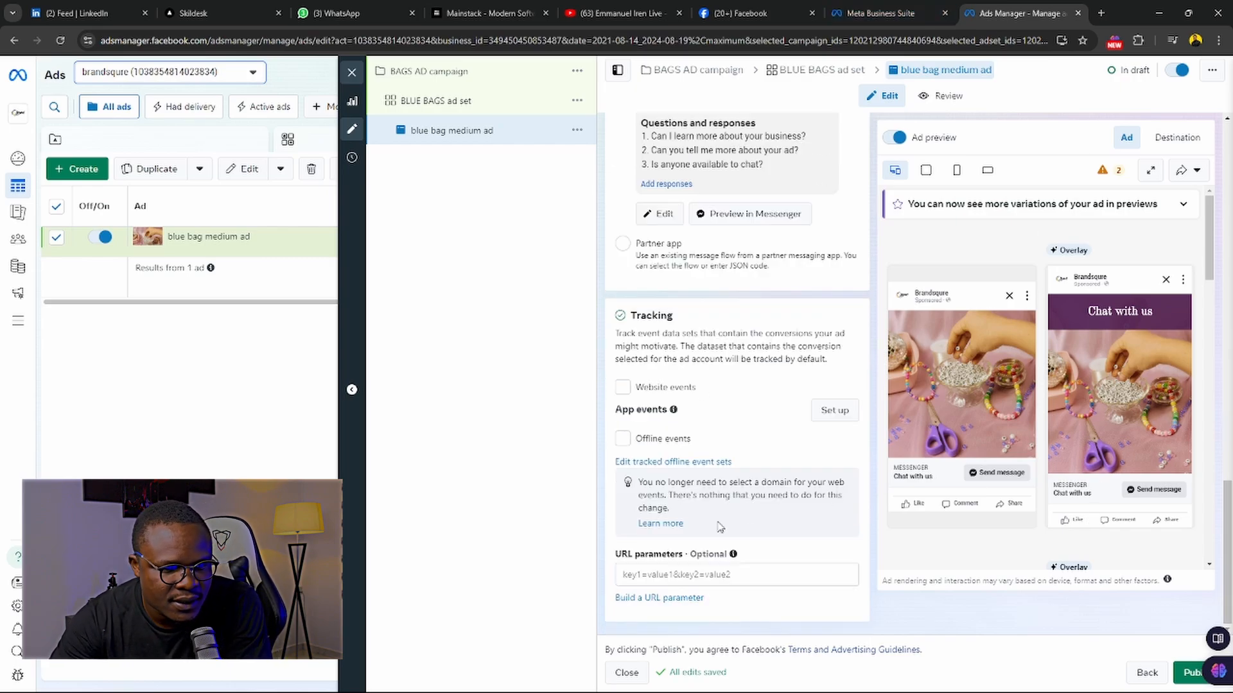
pyautogui.scroll(3, 676, 399)
pyautogui.scroll(8, 706, 385)
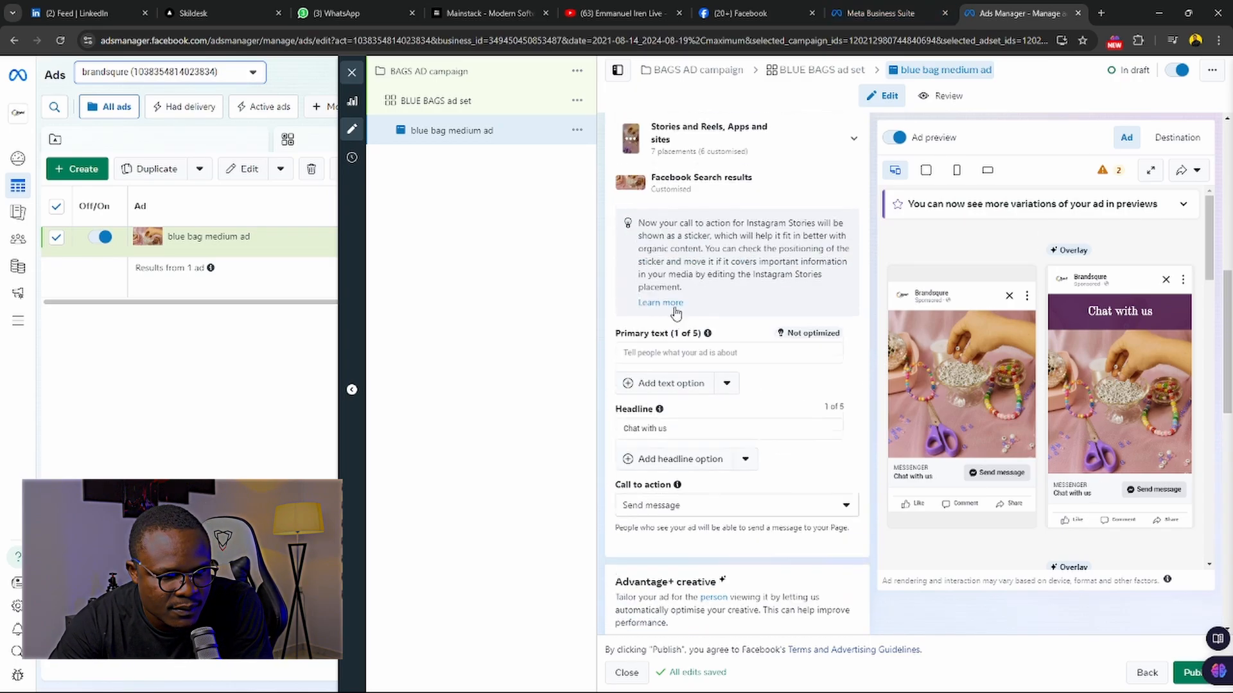
# Step: Disable the floating browser-extension widget covering the Publish button for this site, and return to the ad's primary text and headline fields
pyautogui.scroll(-9, 715, 517)
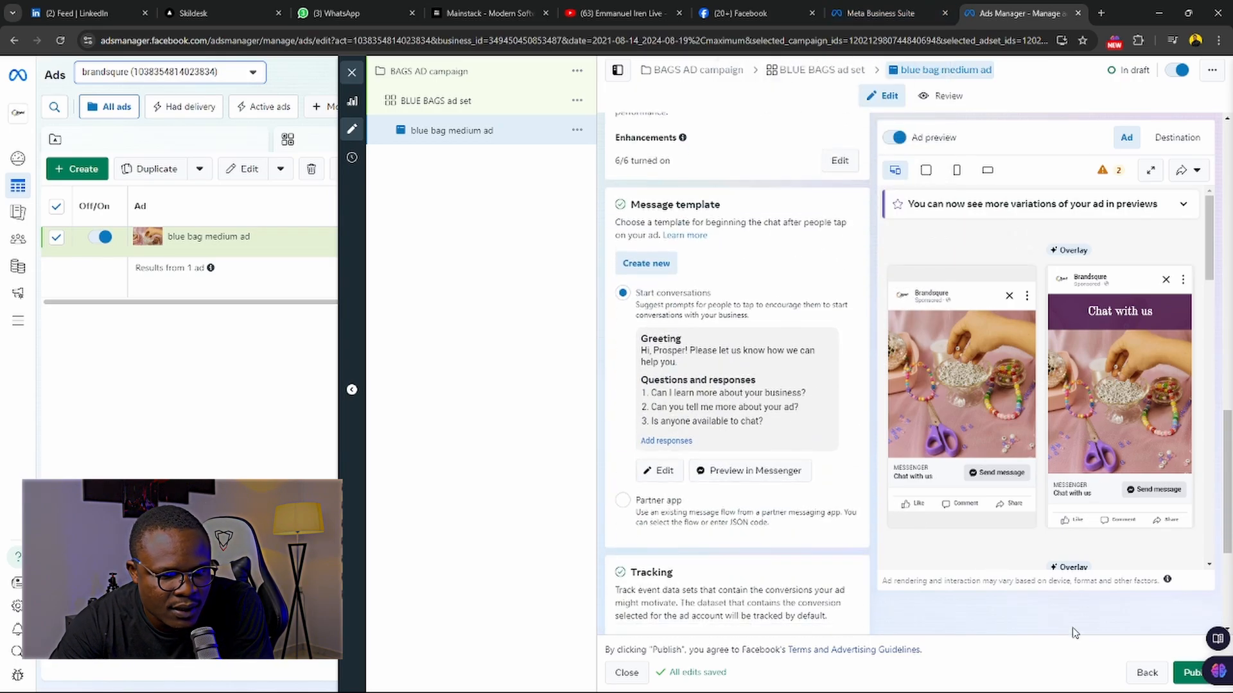
pyautogui.click(1198, 659)
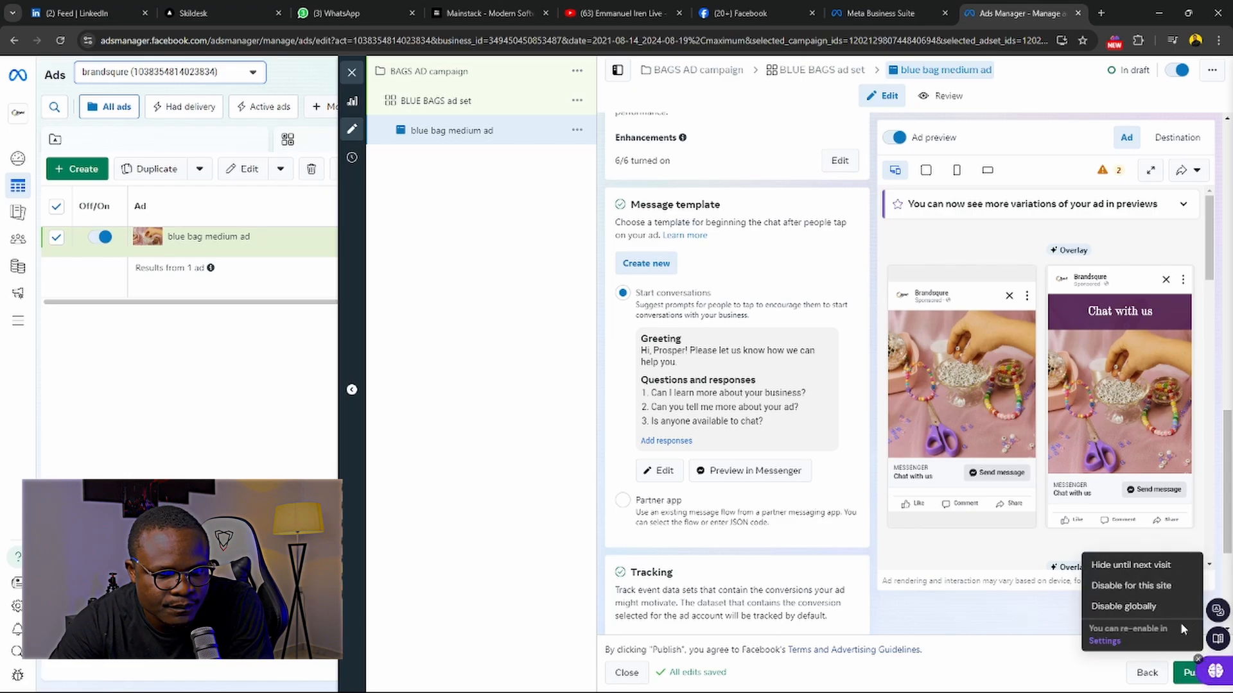
pyautogui.click(1164, 578)
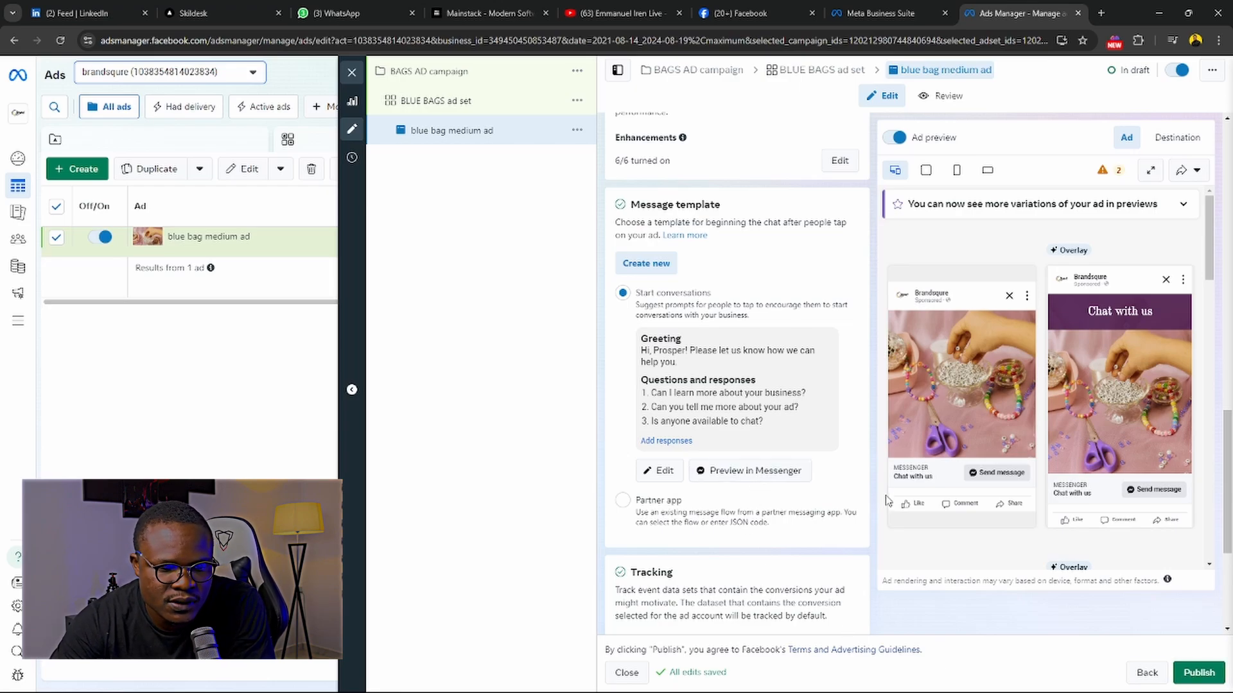
pyautogui.scroll(9, 678, 371)
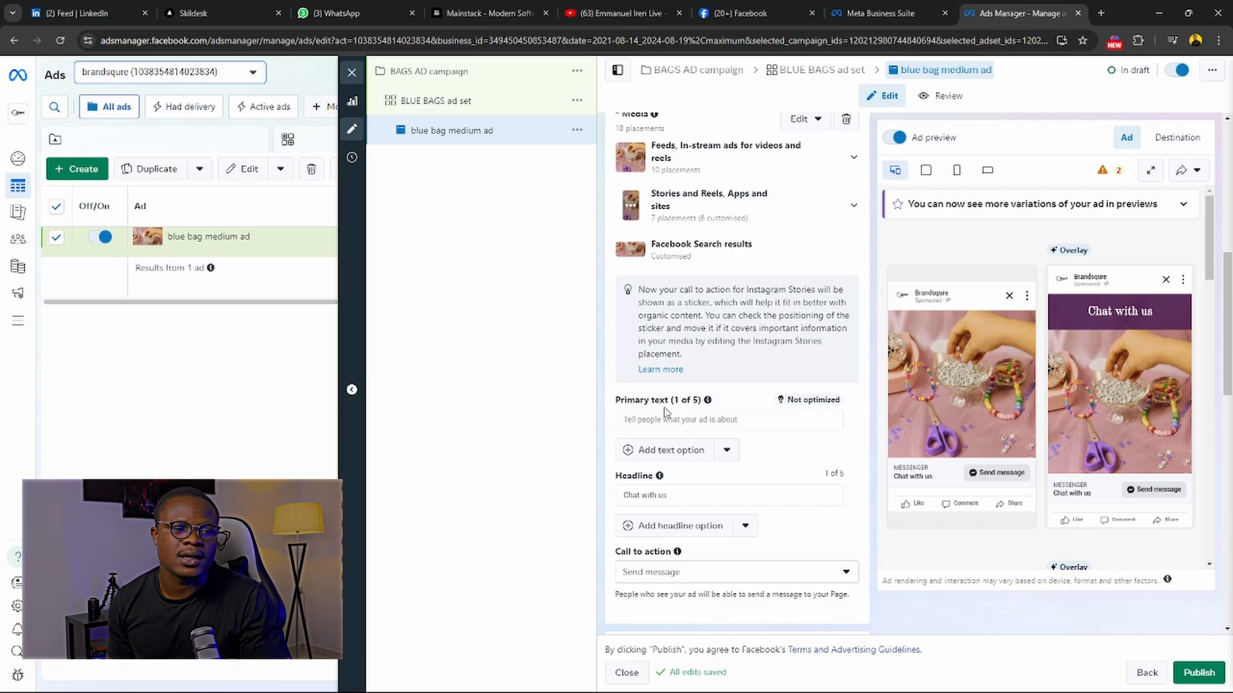
# Step: Switch to Meta Business Suite and examine the boost options for the published posts and reels in the Content list
pyautogui.click(617, 80)
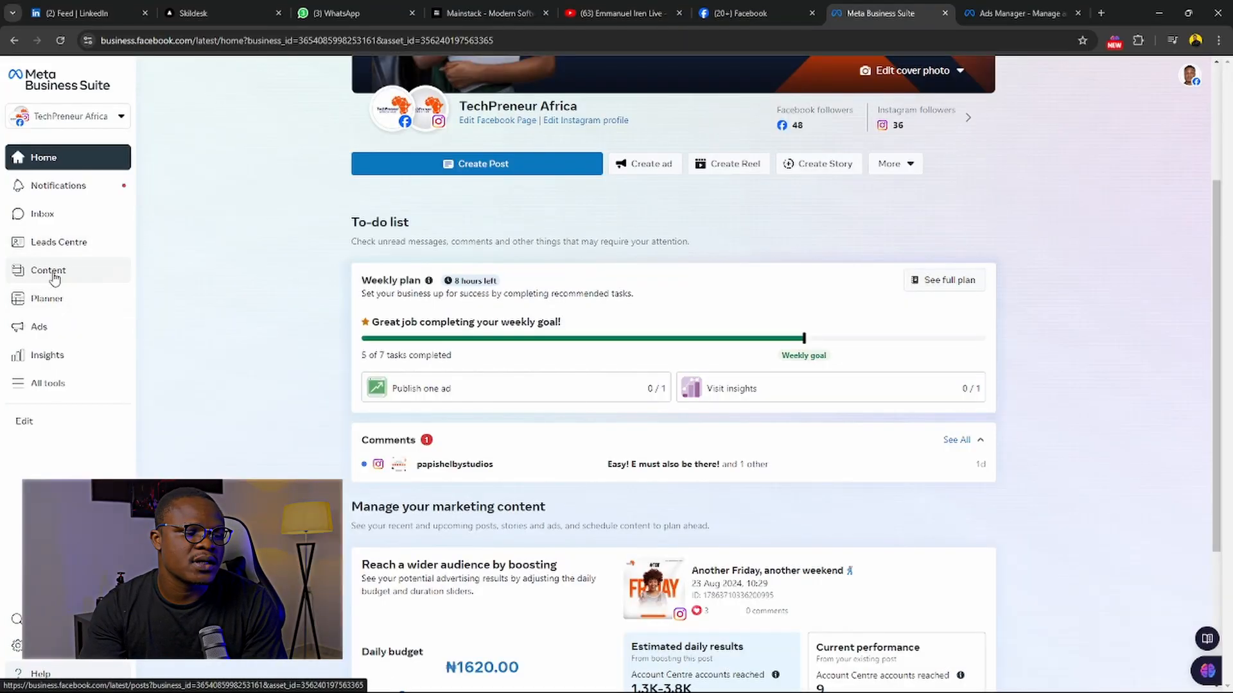
pyautogui.click(55, 275)
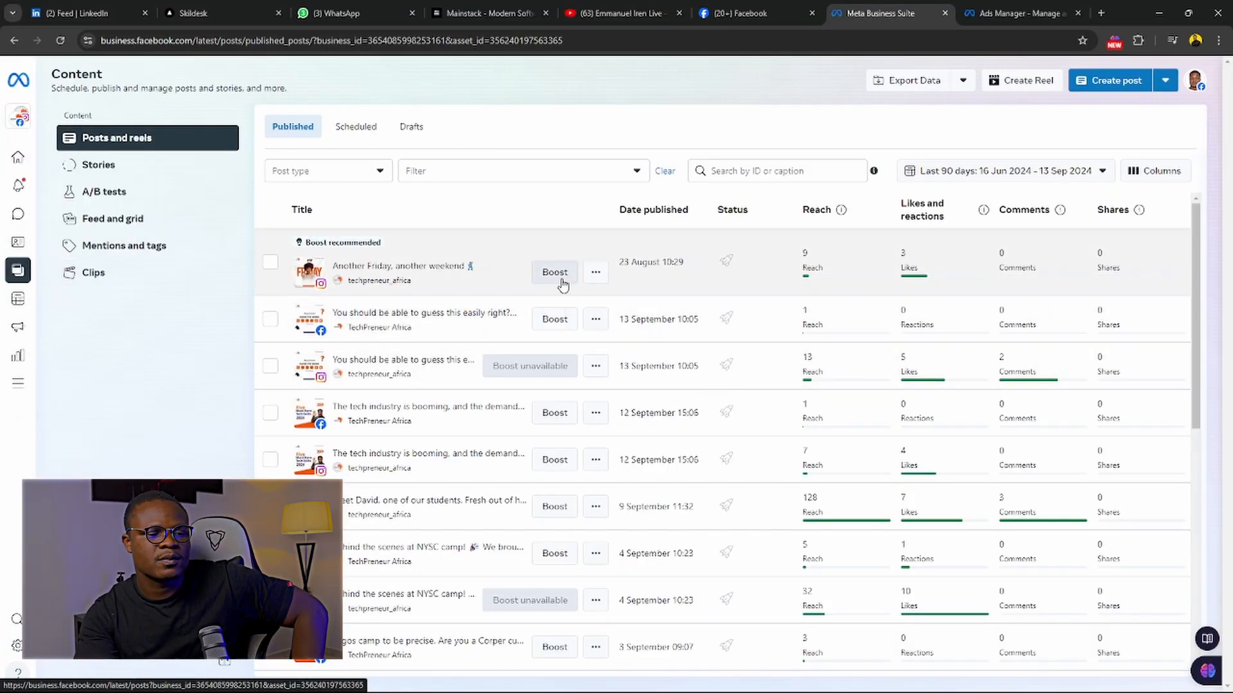
pyautogui.moveTo(553, 371)
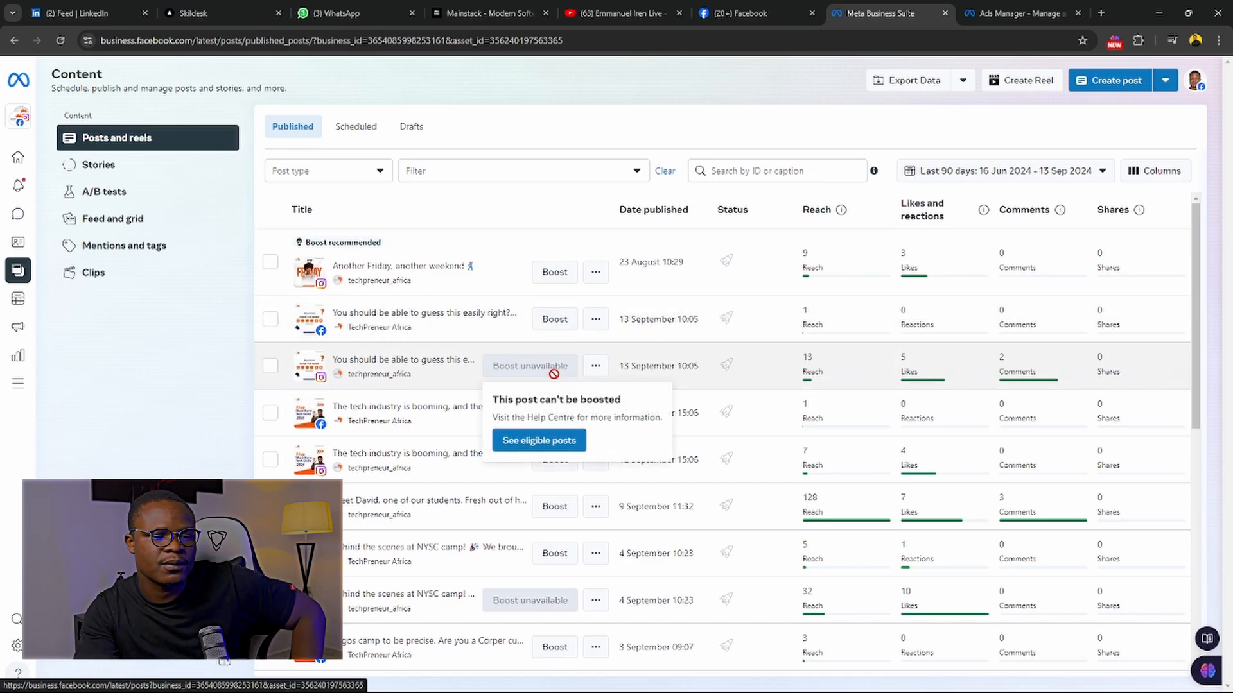
pyautogui.scroll(-3, 866, 440)
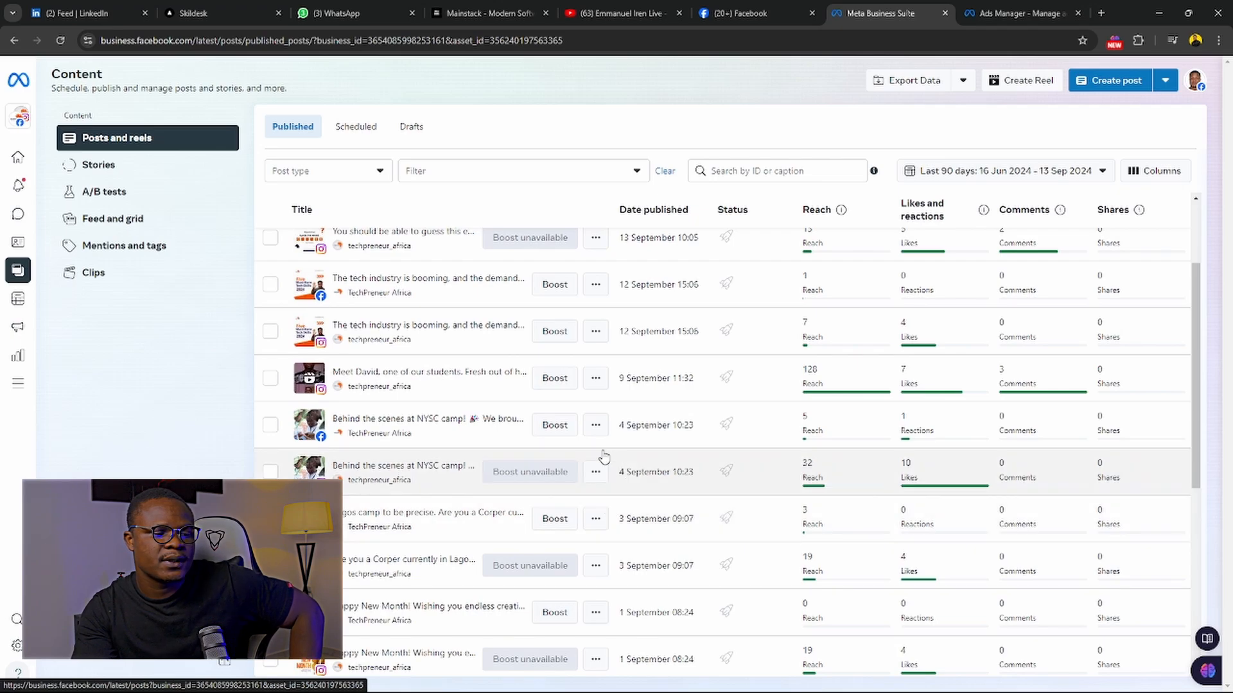
pyautogui.scroll(3, 647, 356)
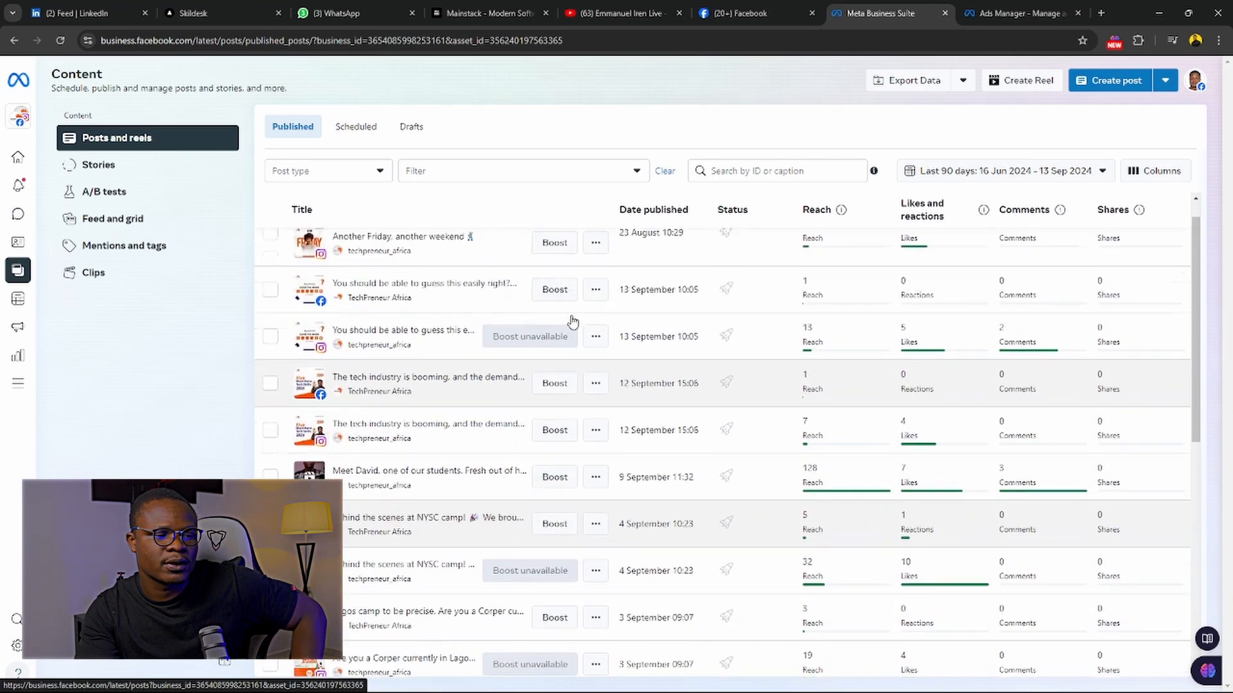
# Step: Return to Ads Manager and compare the draft BAGS AD campaign, BLUE BAGS ad set and blue bag medium ad at their respective levels
pyautogui.click(991, 14)
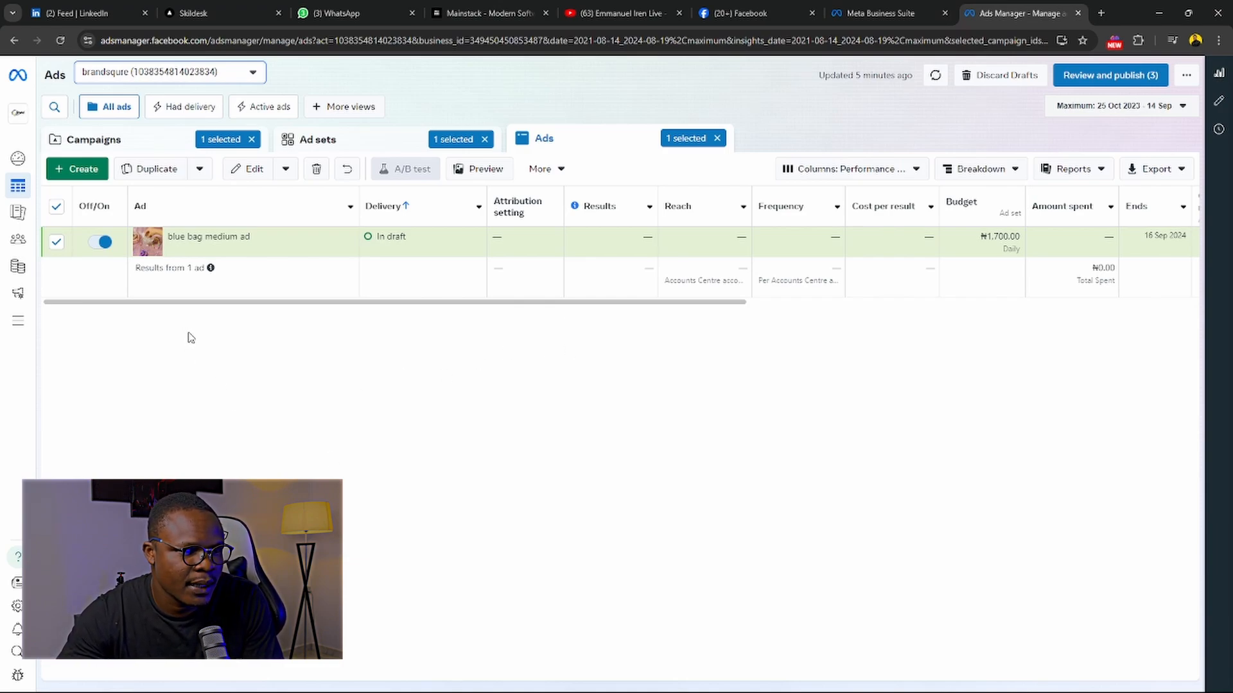
pyautogui.moveTo(189, 252)
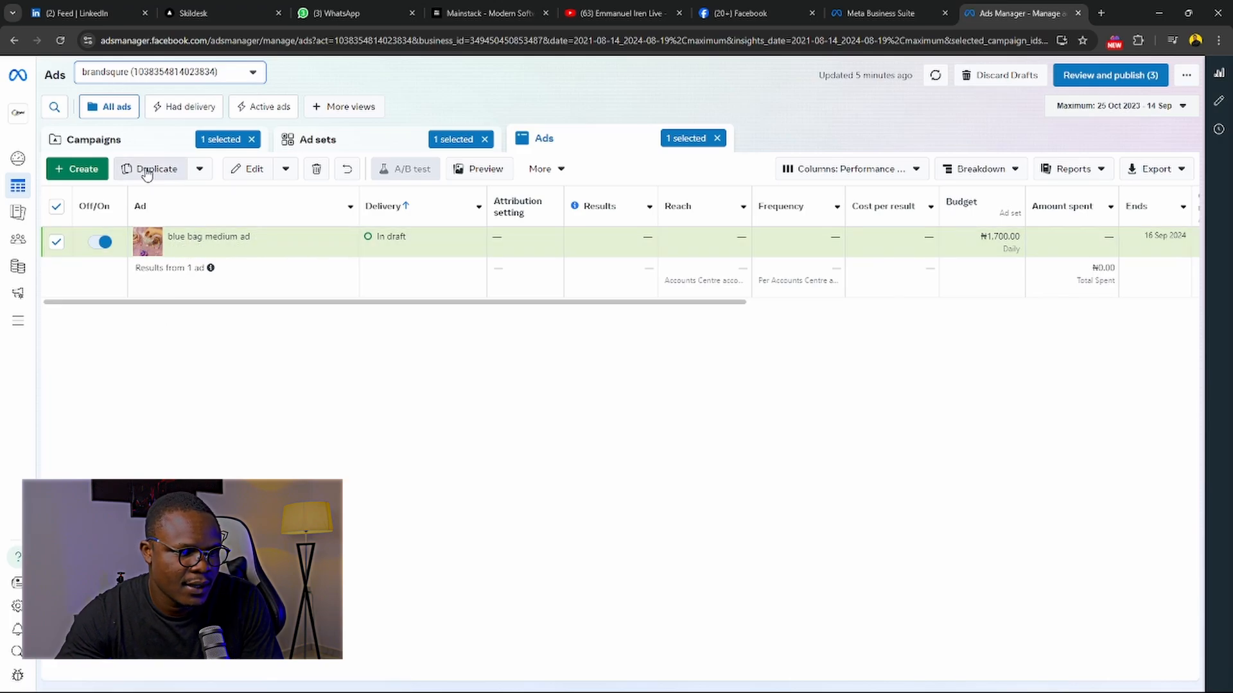
pyautogui.click(136, 142)
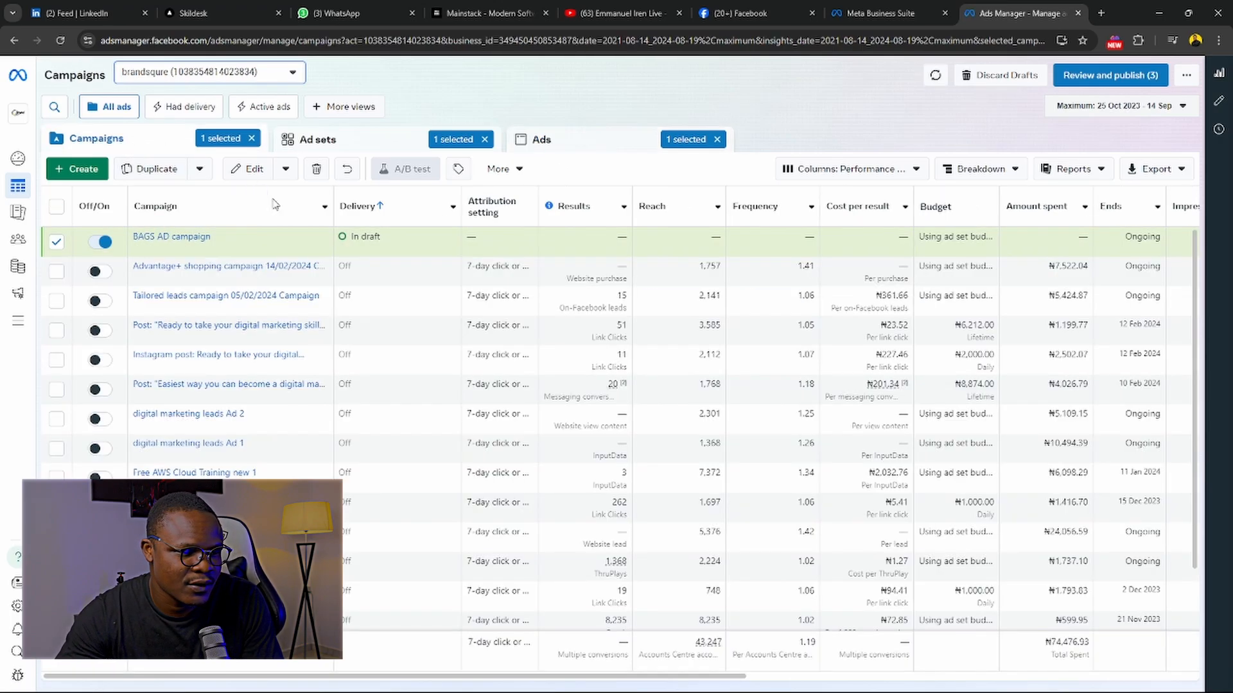
pyautogui.moveTo(153, 251)
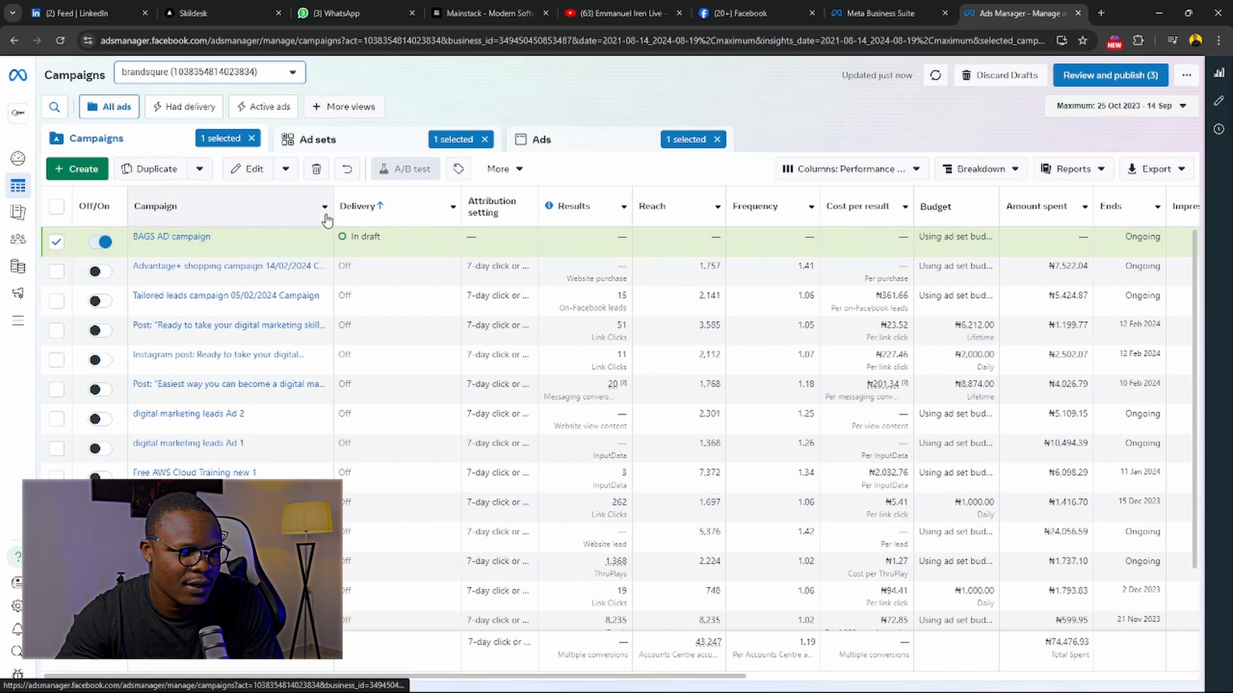
pyautogui.click(331, 142)
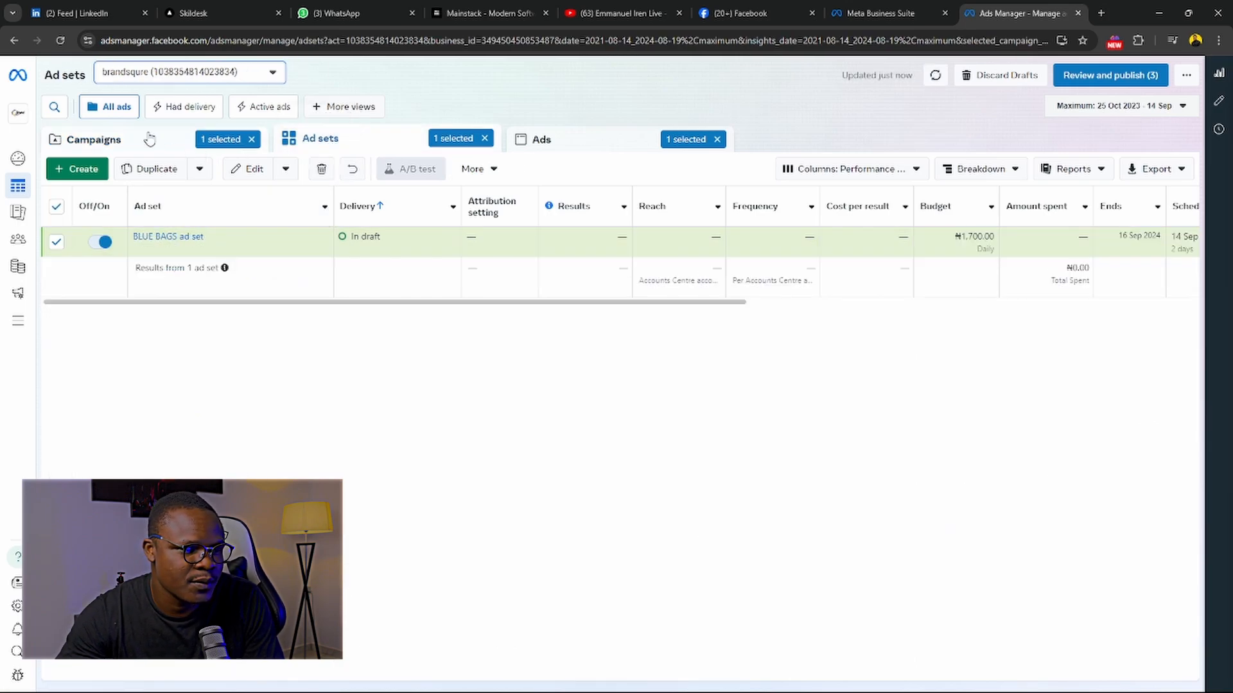
pyautogui.click(170, 148)
pyautogui.click(320, 142)
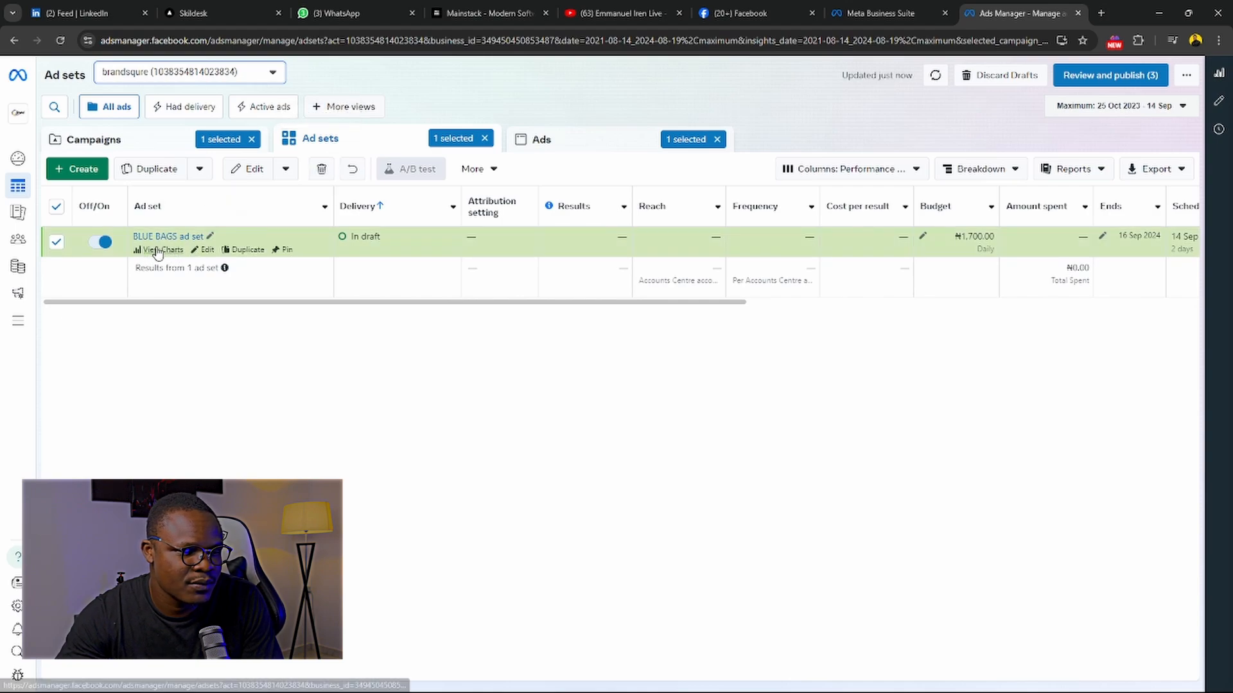
pyautogui.moveTo(244, 253)
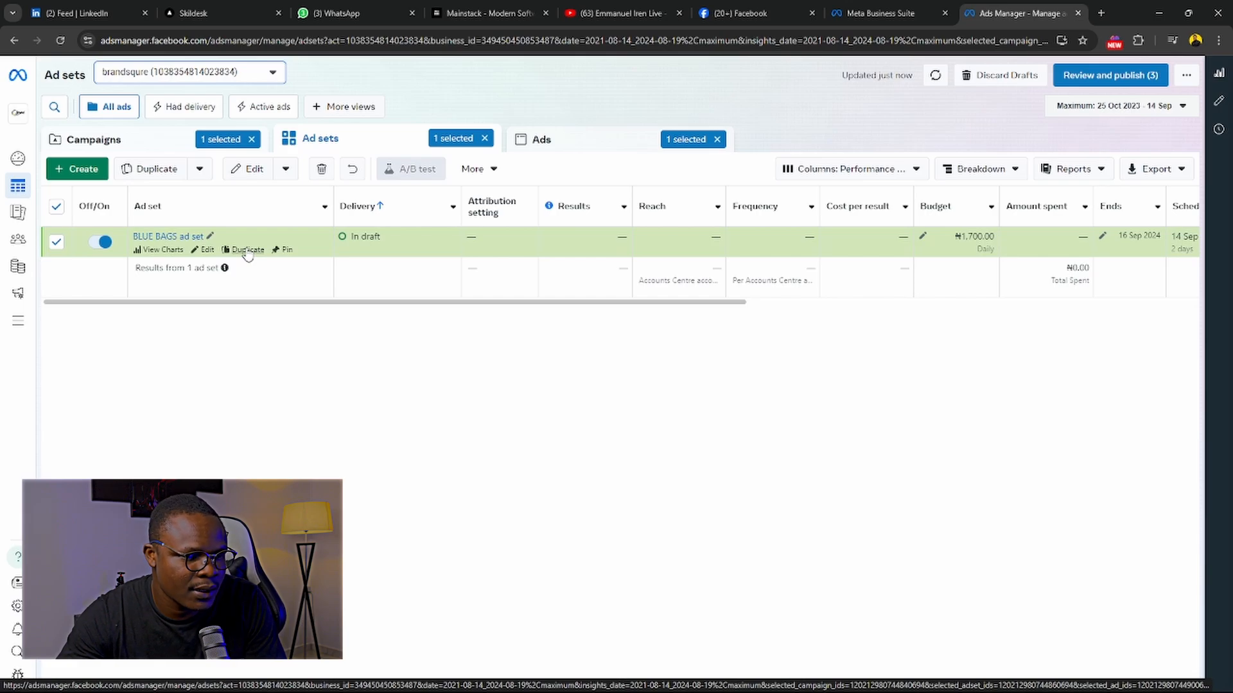
pyautogui.click(618, 150)
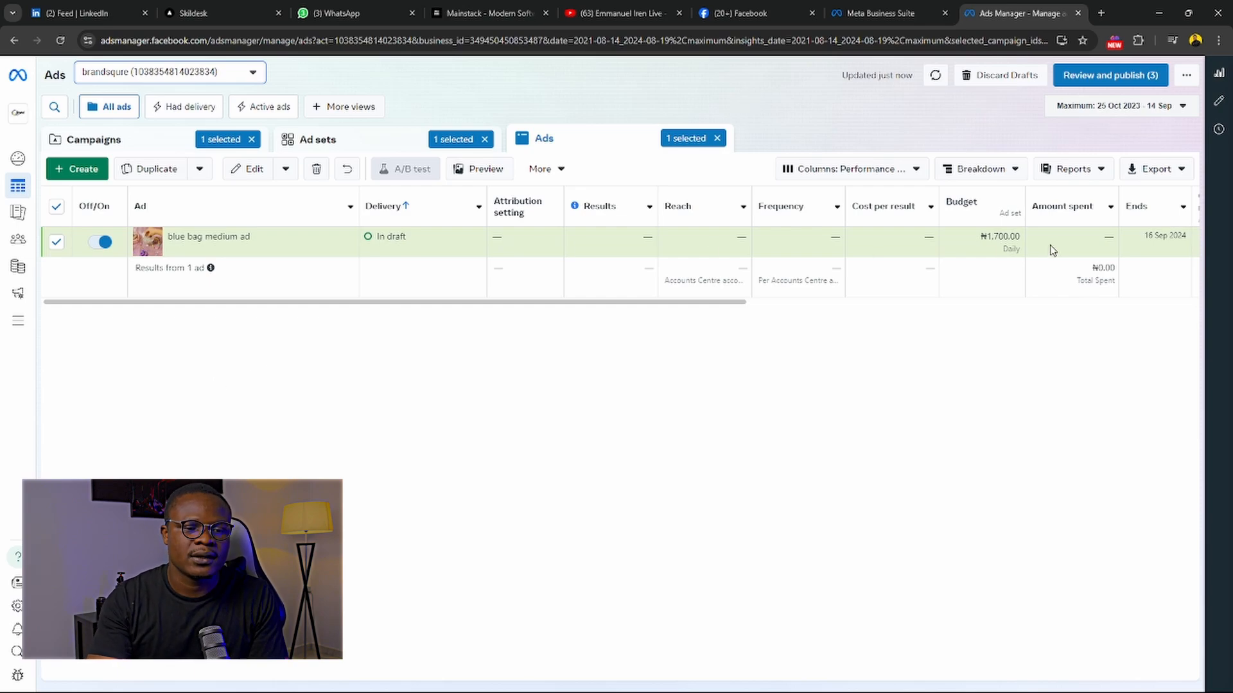
pyautogui.moveTo(1008, 250)
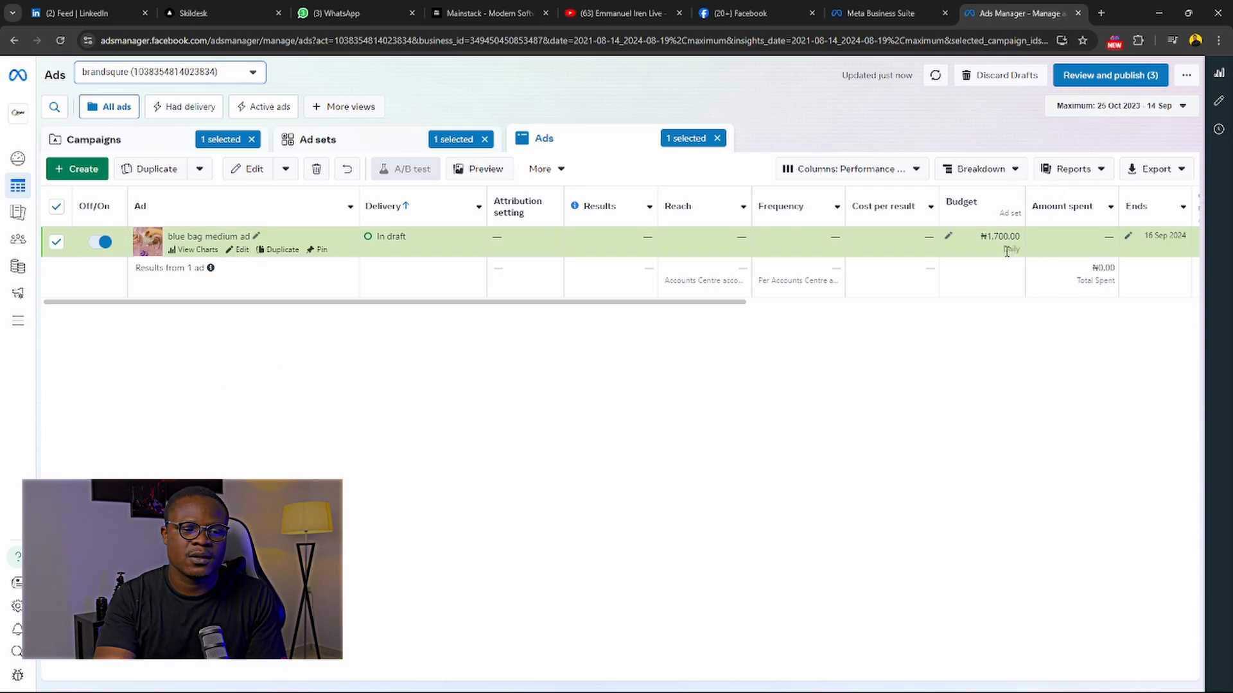